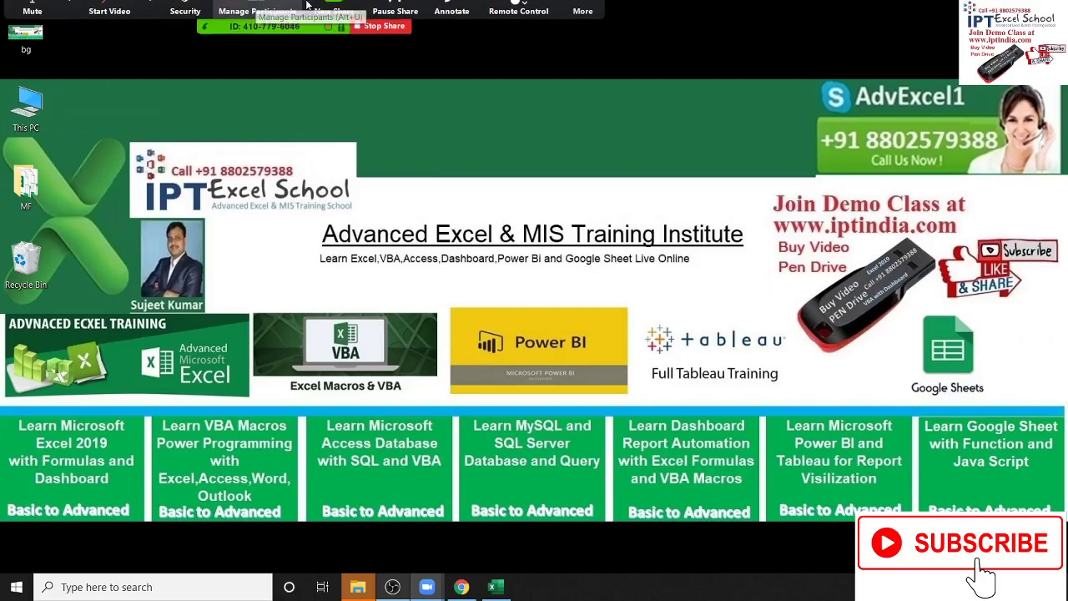
Step: Start recording the meeting locally, then bring Excel forward on the empty Sheet3
{"action": "left_click", "coordinate": [583, 17]}
{"action": "left_click", "coordinate": [628, 74]}
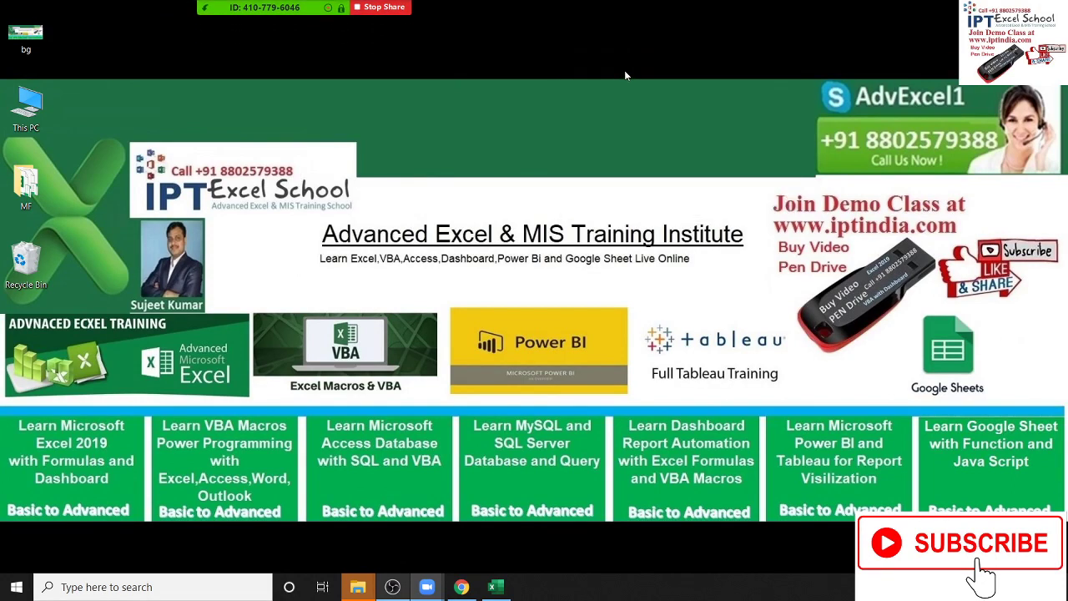
{"action": "left_click", "coordinate": [500, 591]}
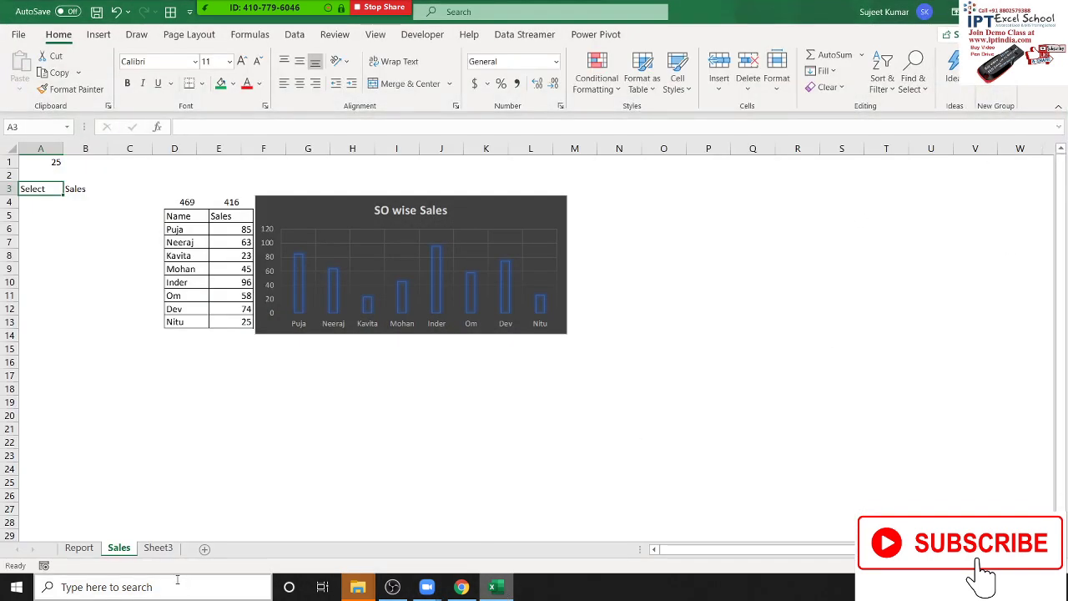
{"action": "left_click", "coordinate": [165, 552]}
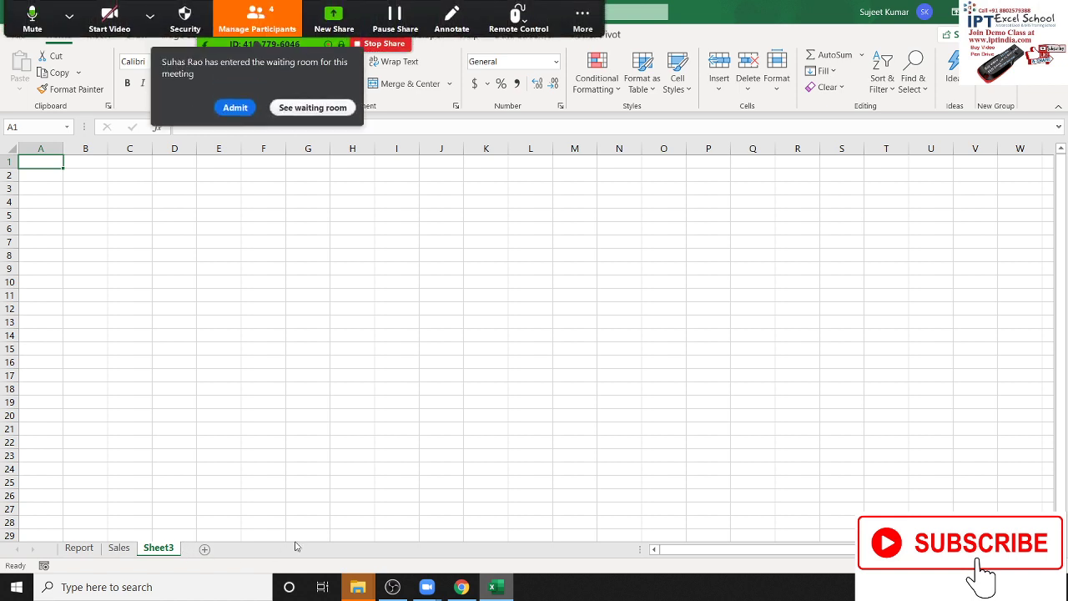
Step: Enter the headings D1 in A1 and D2 in B1
{"action": "left_click", "coordinate": [234, 107]}
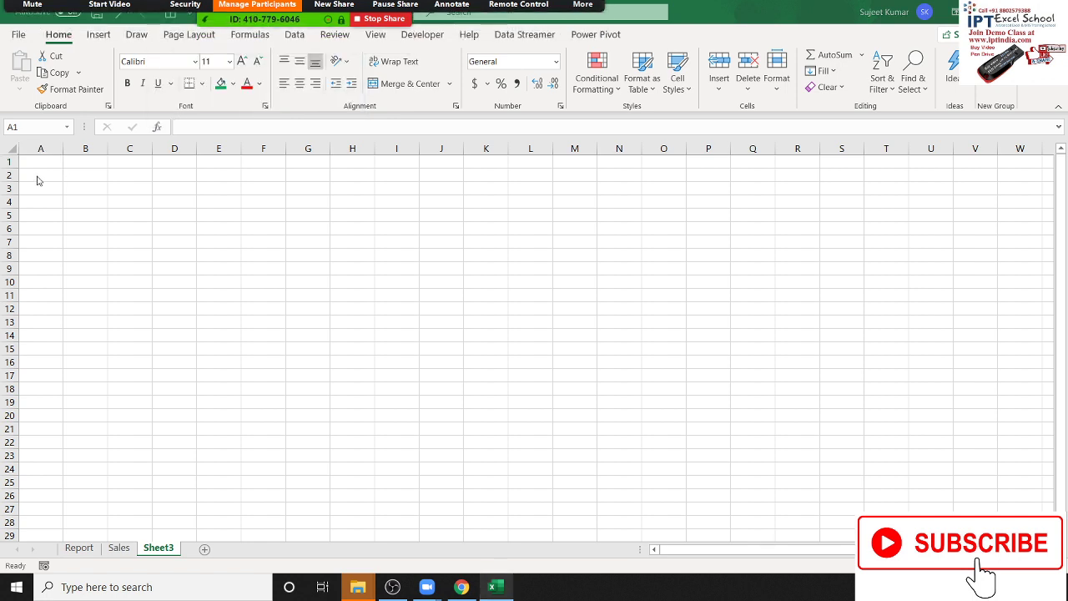
{"action": "type", "text": "D"}
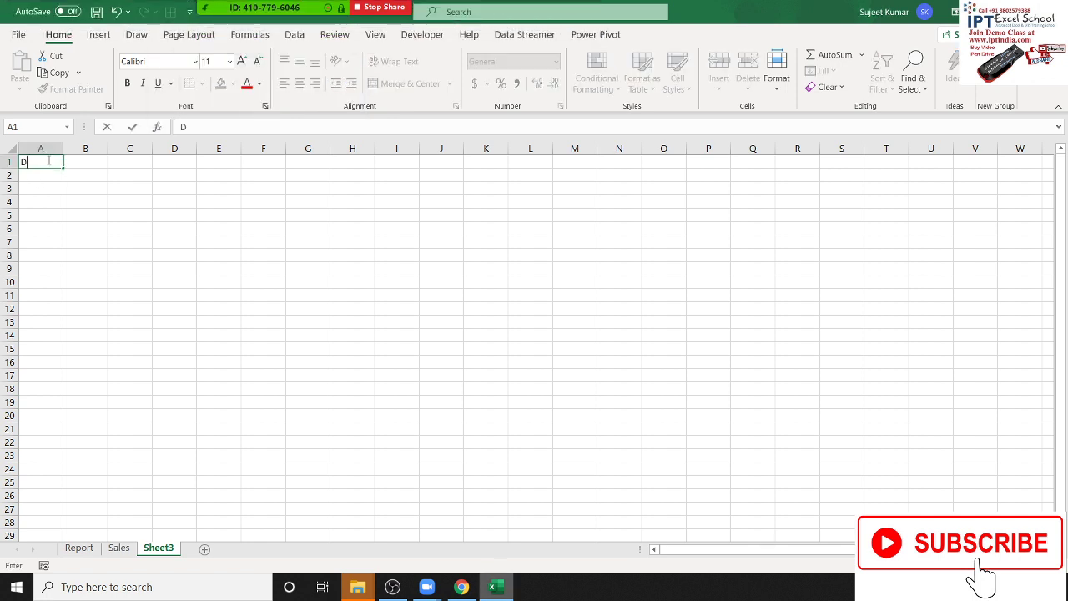
{"action": "type", "text": "1"}
{"action": "key", "text": "Tab"}
{"action": "type", "text": "D"}
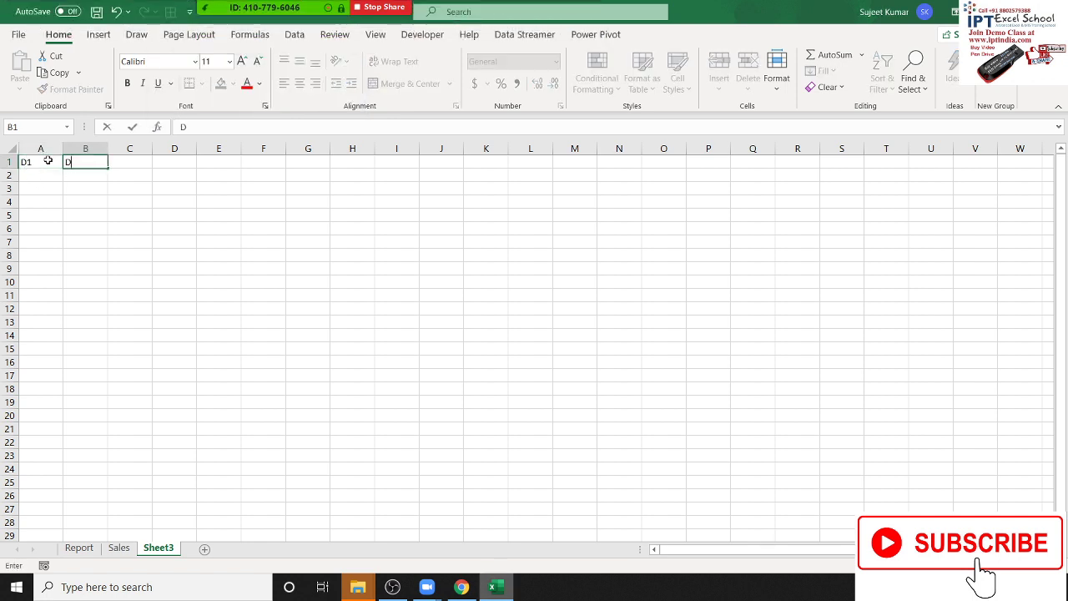
{"action": "type", "text": "2"}
{"action": "key", "text": "Return"}
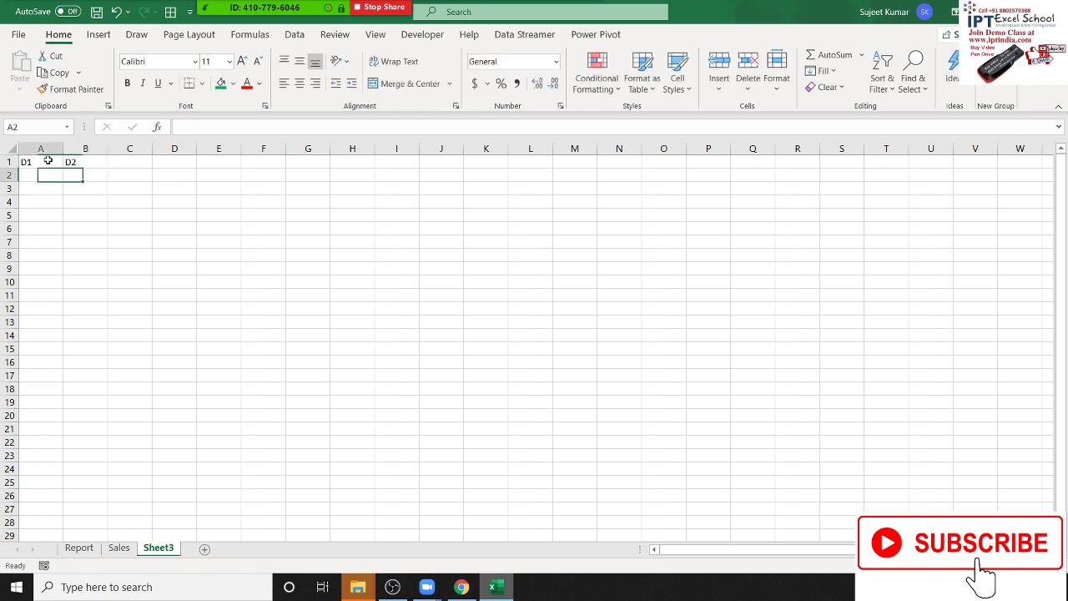
Step: Enter the list 7,9,6,8,5 in A2 and 6,8,3,7,1 in B2
{"action": "type", "text": "7"}
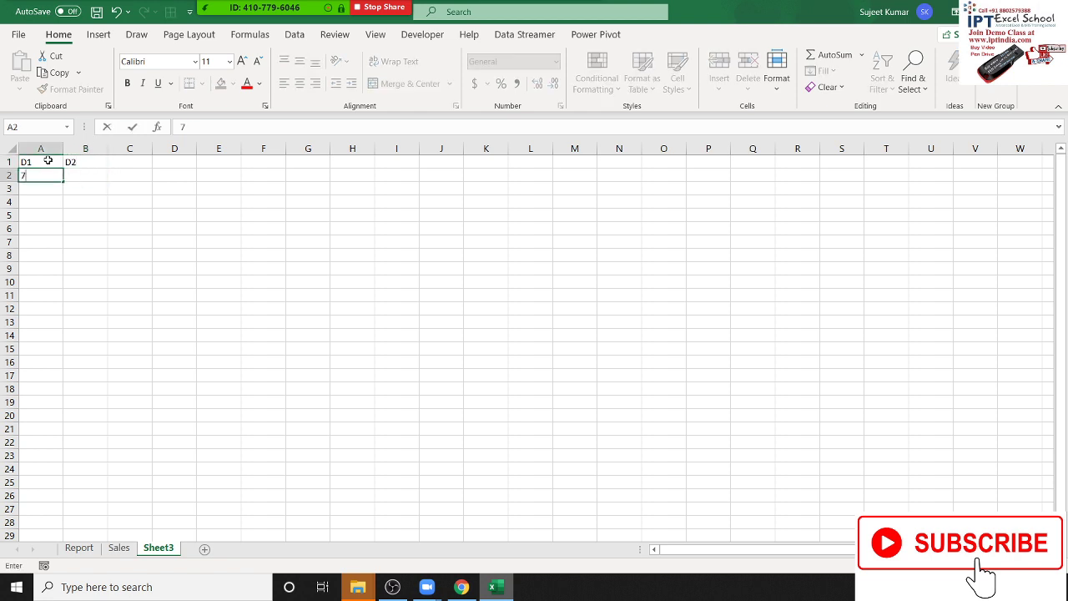
{"action": "type", "text": ",9,6,"}
{"action": "type", "text": "8,5,"}
{"action": "key", "text": "BackSpace"}
{"action": "left_click", "coordinate": [89, 211]}
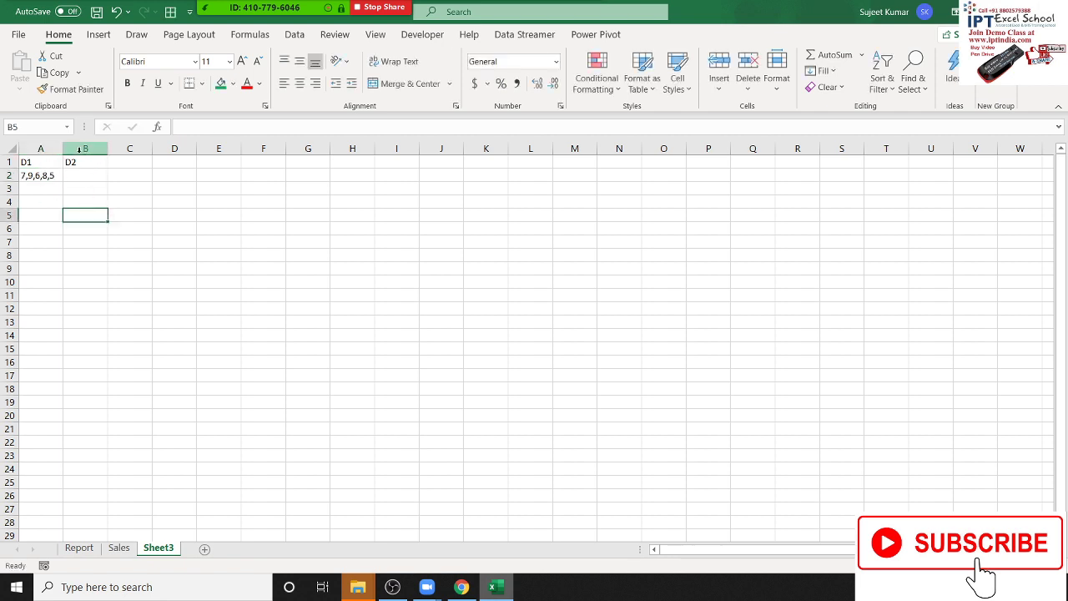
{"action": "left_click", "coordinate": [91, 174]}
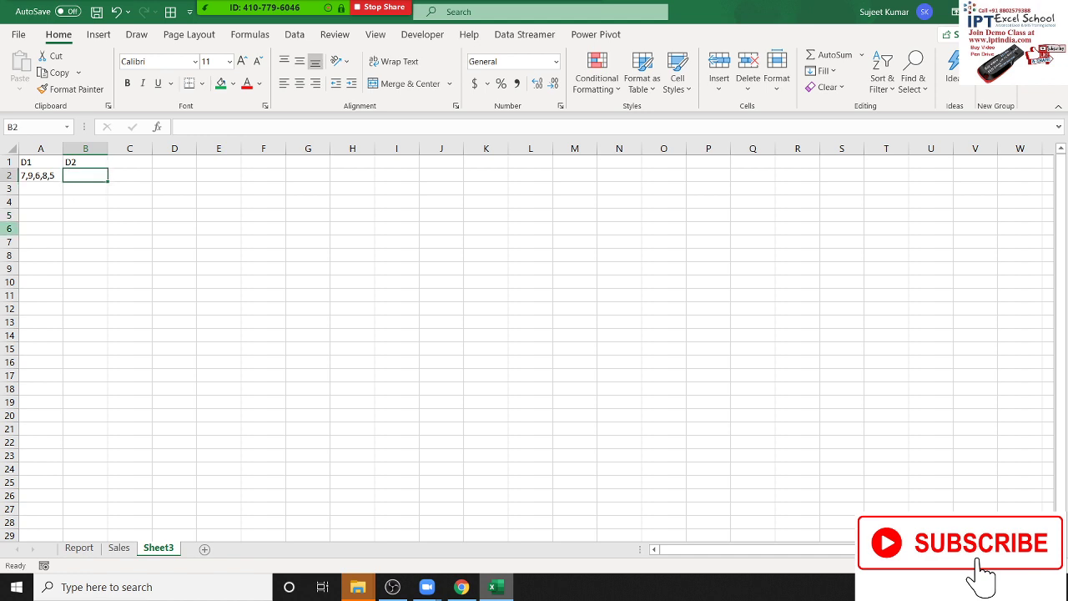
{"action": "type", "text": "6,8"}
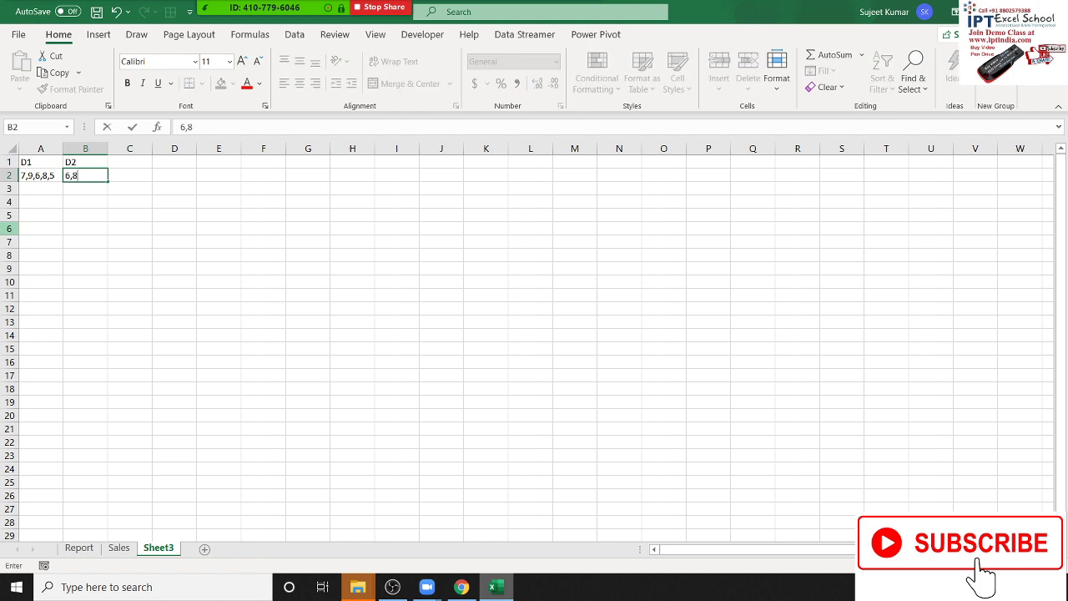
{"action": "type", "text": ",3,7,1"}
{"action": "key", "text": "Return"}
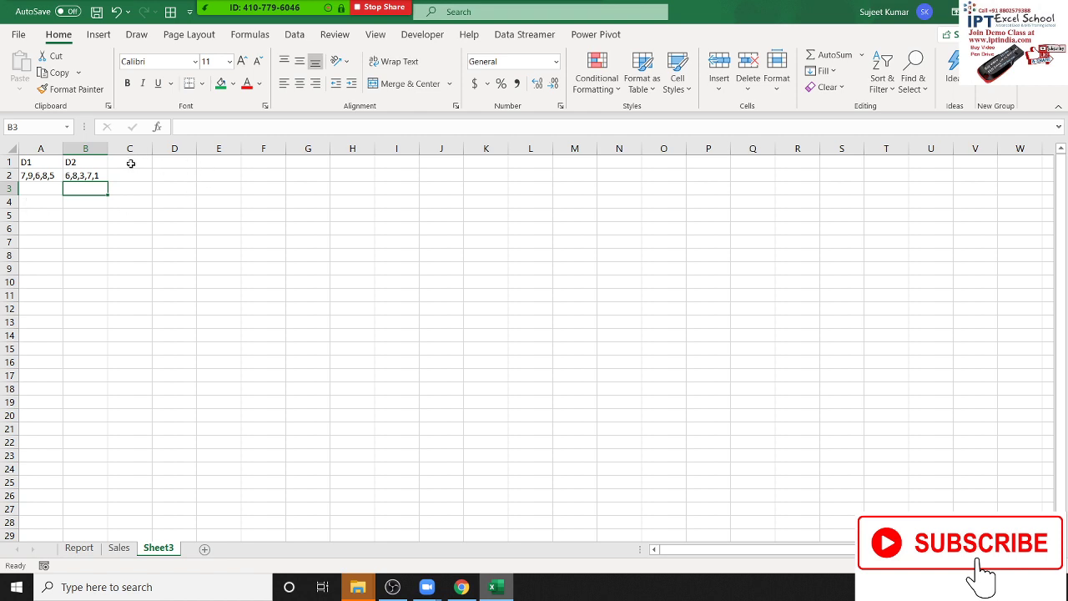
Step: Add the heading Match in C1
{"action": "left_click", "coordinate": [131, 164]}
{"action": "type", "text": "Mat"}
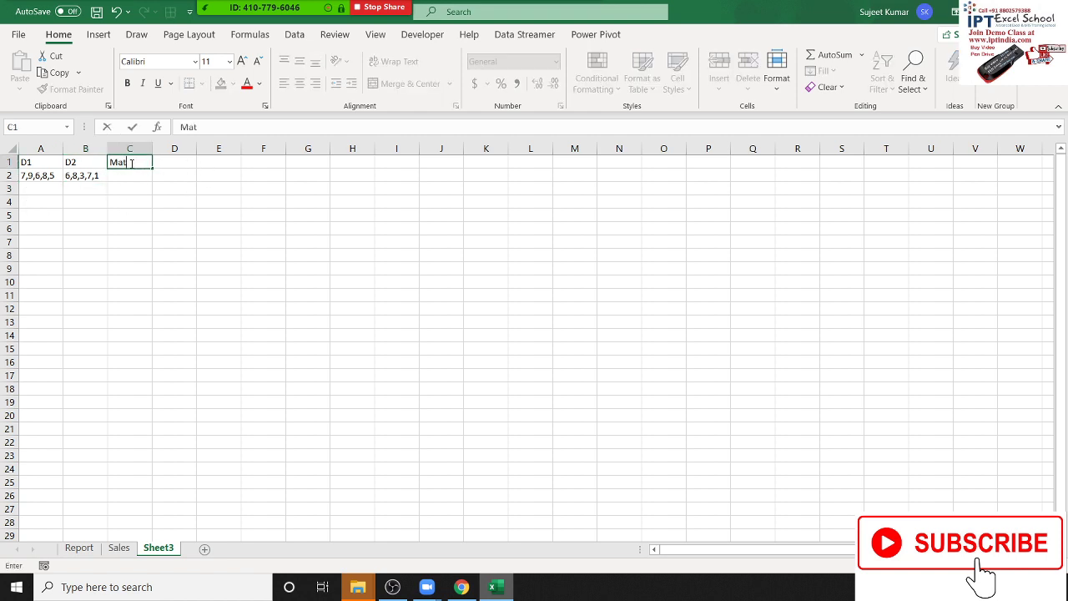
{"action": "type", "text": "ch"}
{"action": "key", "text": "Return"}
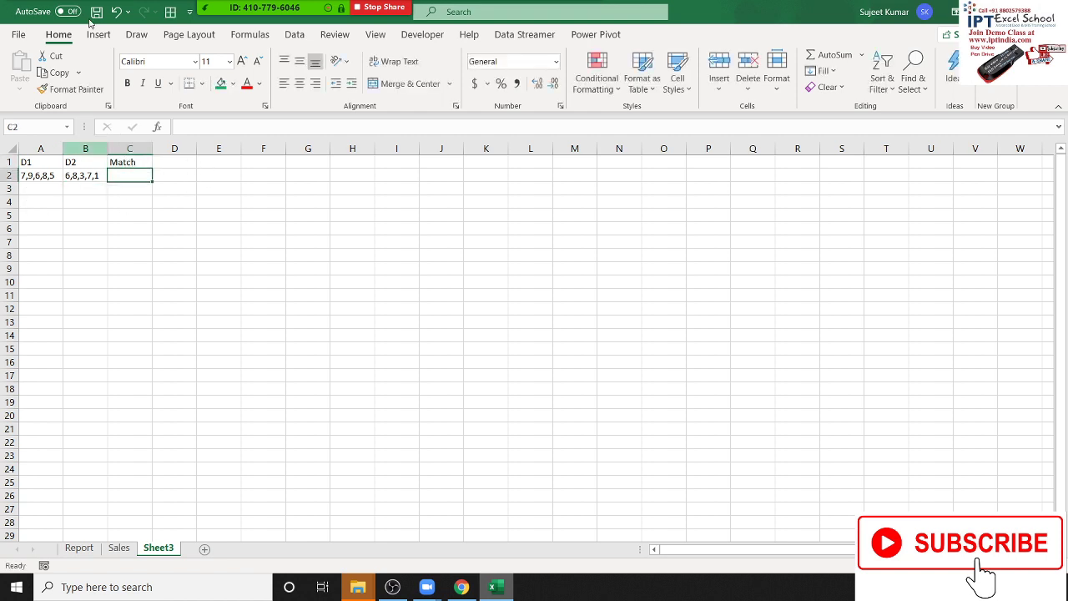
{"action": "left_click", "coordinate": [258, 11]}
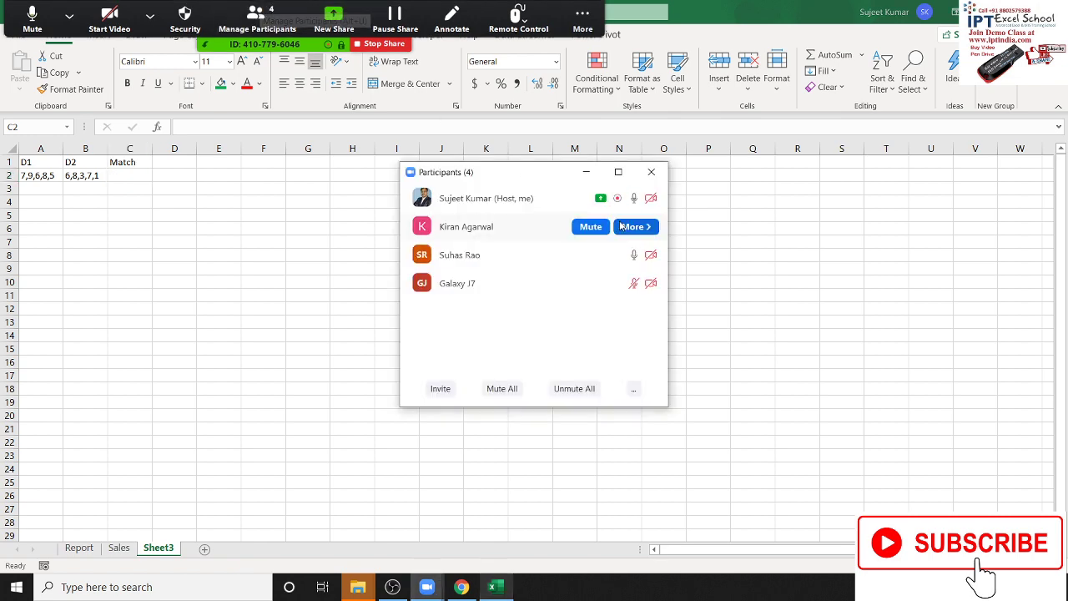
{"action": "left_click", "coordinate": [656, 172]}
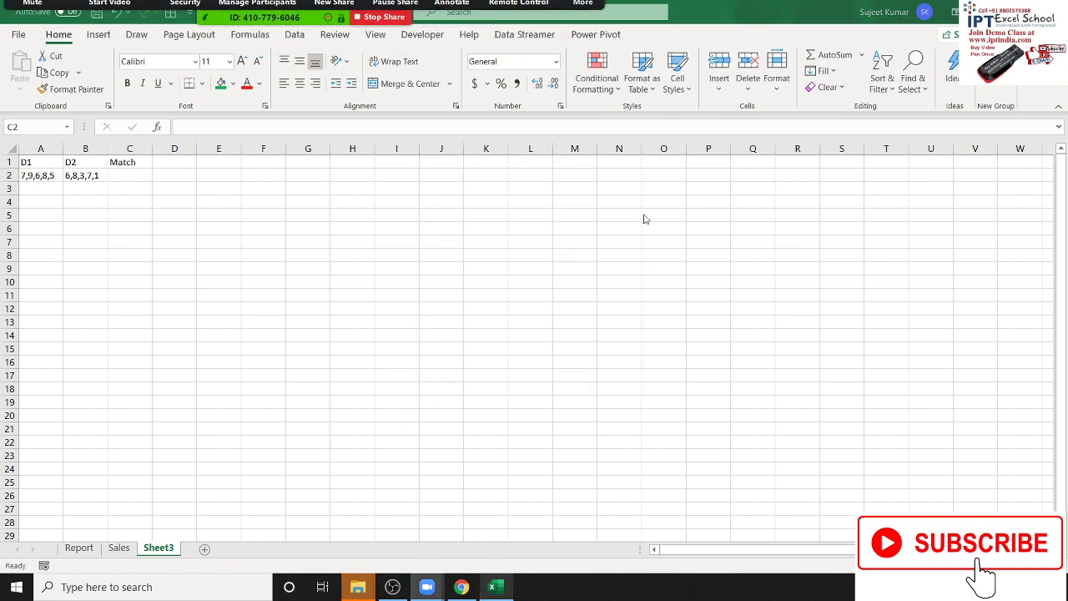
{"action": "left_click", "coordinate": [460, 587]}
{"action": "left_click", "coordinate": [226, 238]}
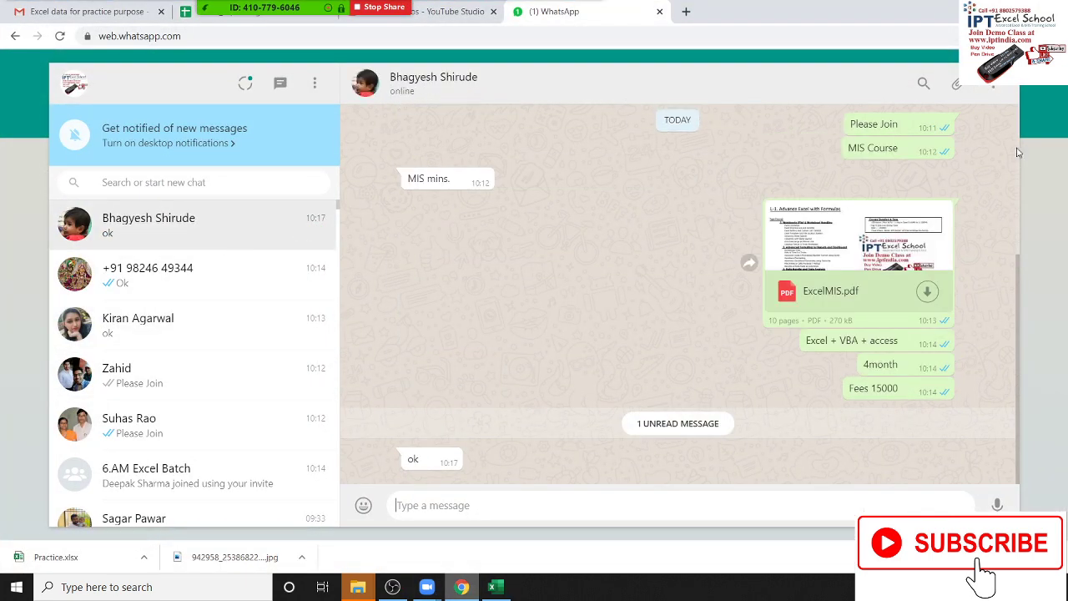
{"action": "key", "text": "alt+Tab"}
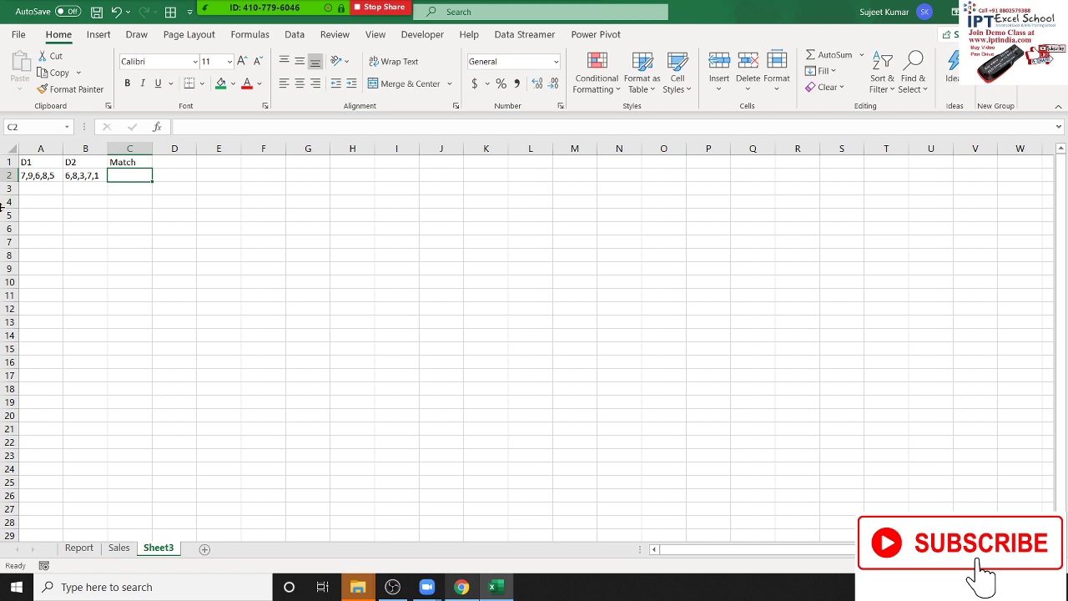
Step: Enter 6,7,8 in C2 and compare it against the lists in A2:B2
{"action": "type", "text": "6"}
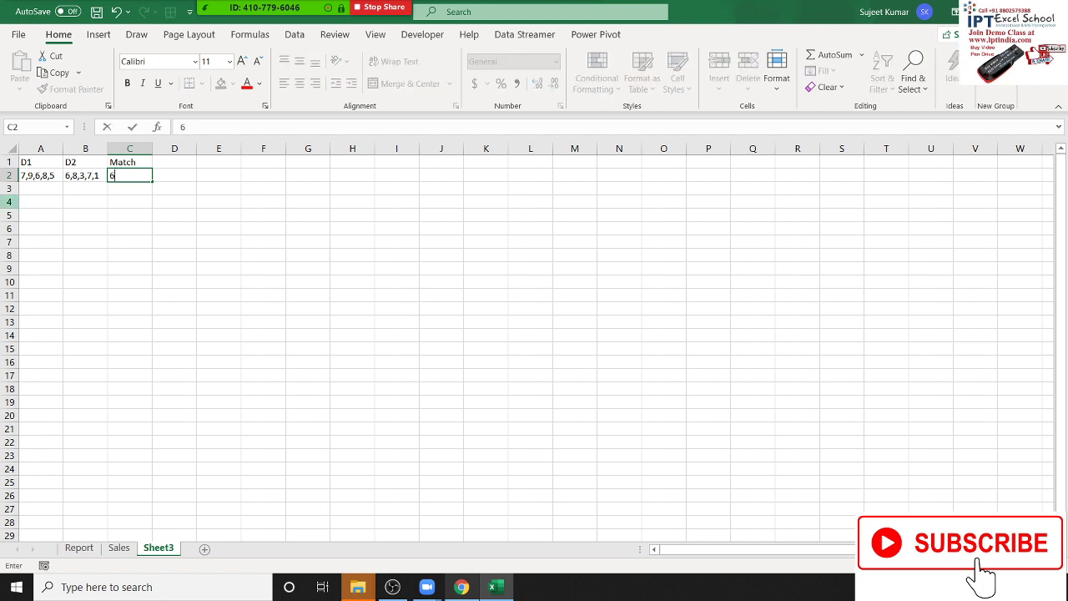
{"action": "type", "text": ",7,"}
{"action": "type", "text": "8"}
{"action": "key", "text": "Return"}
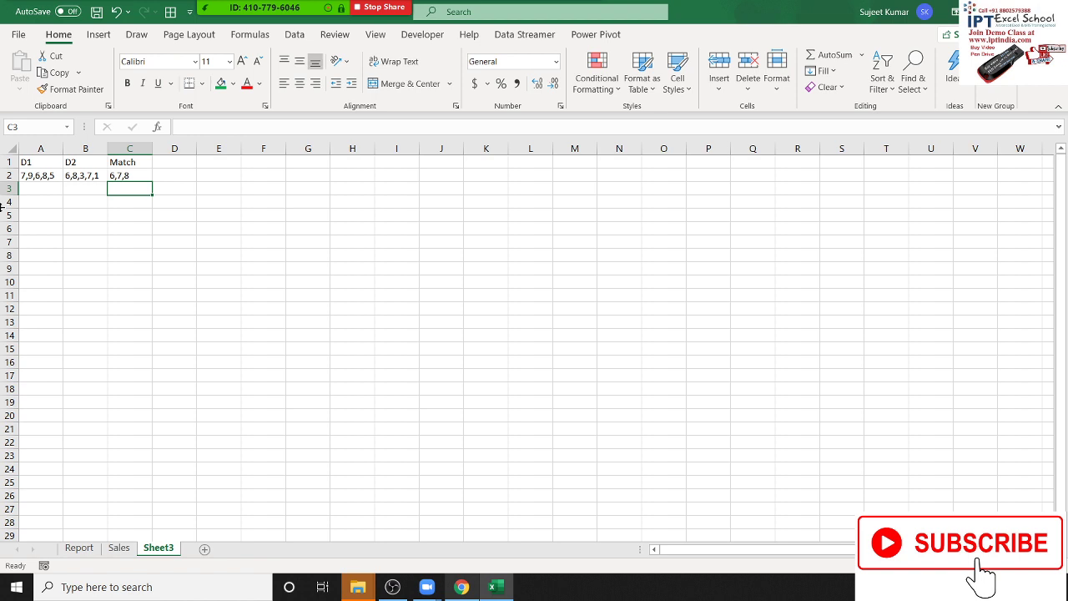
{"action": "key", "text": "Up"}
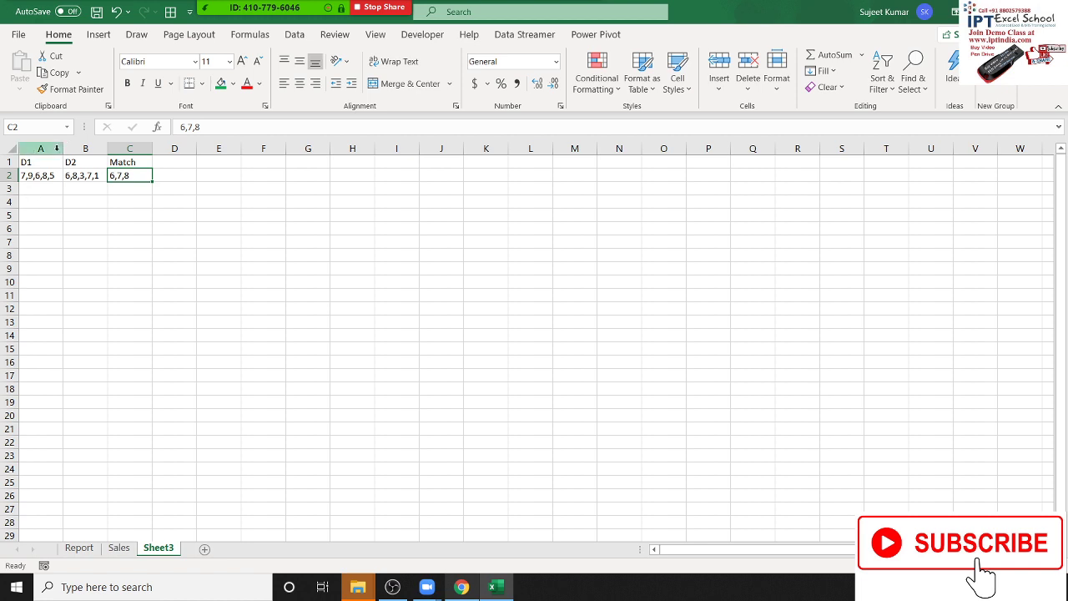
{"action": "left_click", "coordinate": [48, 177]}
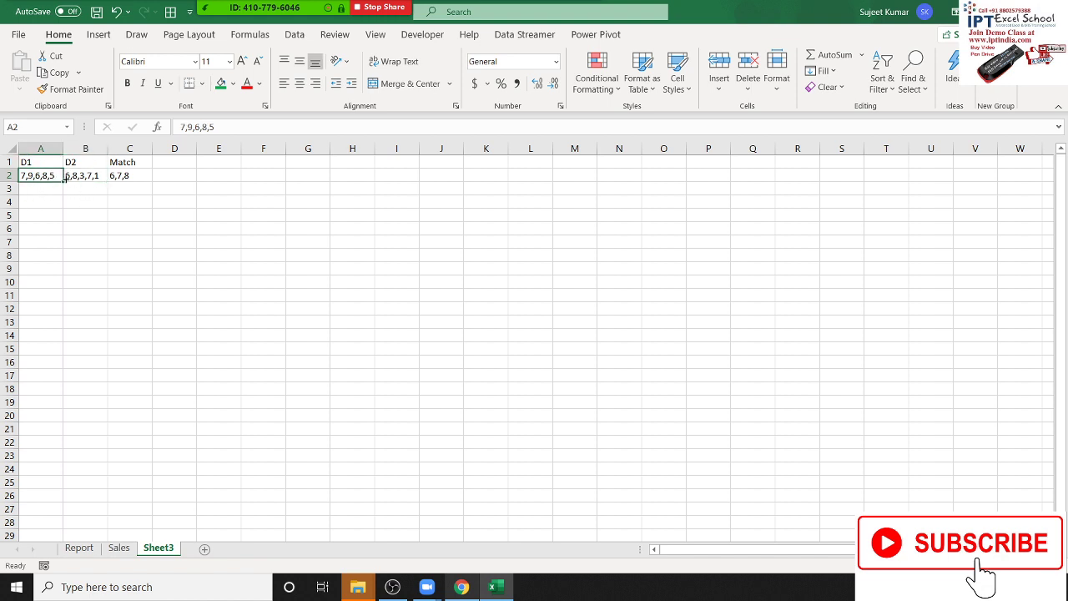
{"action": "left_click_drag", "start_coordinate": [82, 176], "coordinate": [44, 175]}
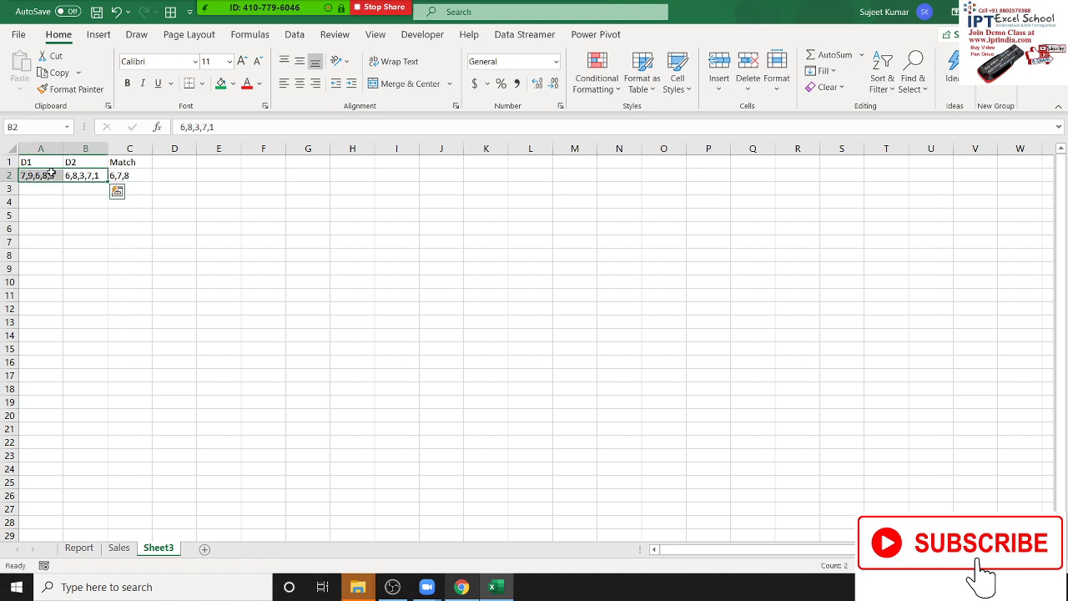
{"action": "left_click", "coordinate": [131, 172]}
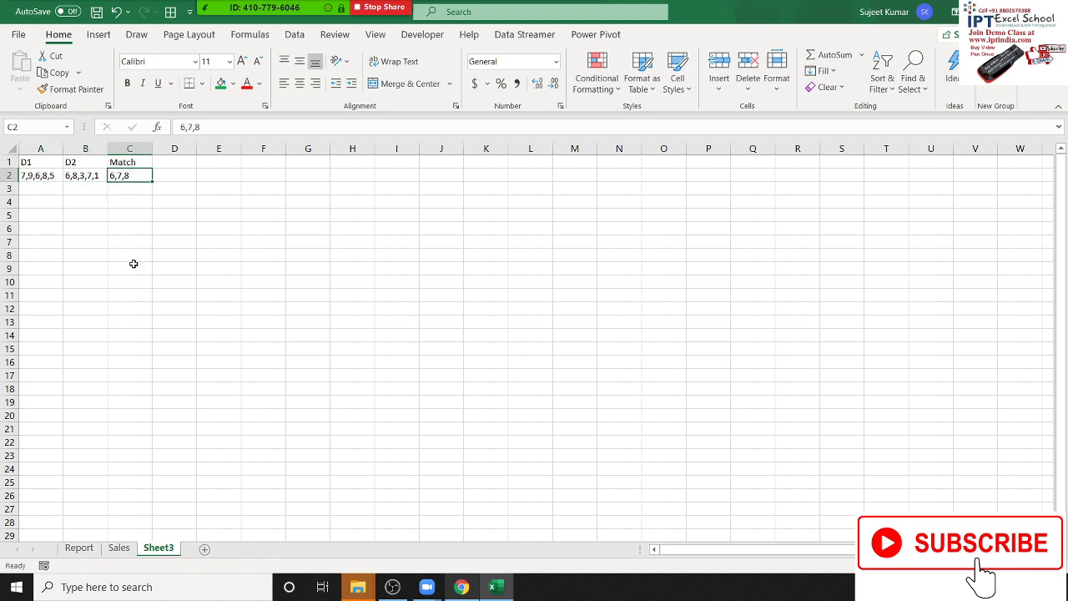
Step: Review the meeting participants, then select D2 and bring up the Developer tools
{"action": "left_click", "coordinate": [297, 33]}
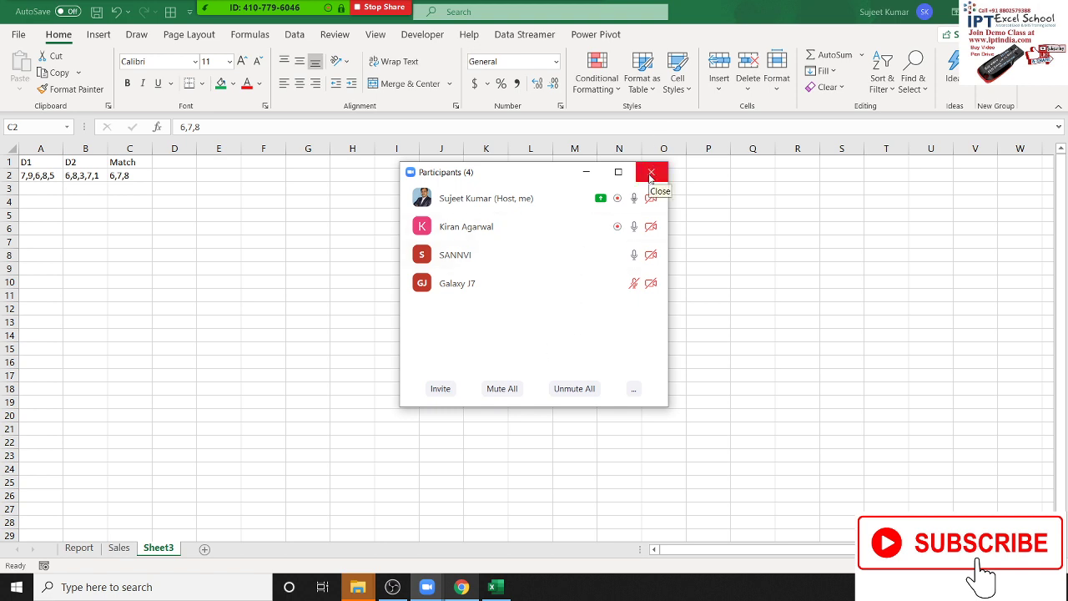
{"action": "left_click", "coordinate": [651, 173]}
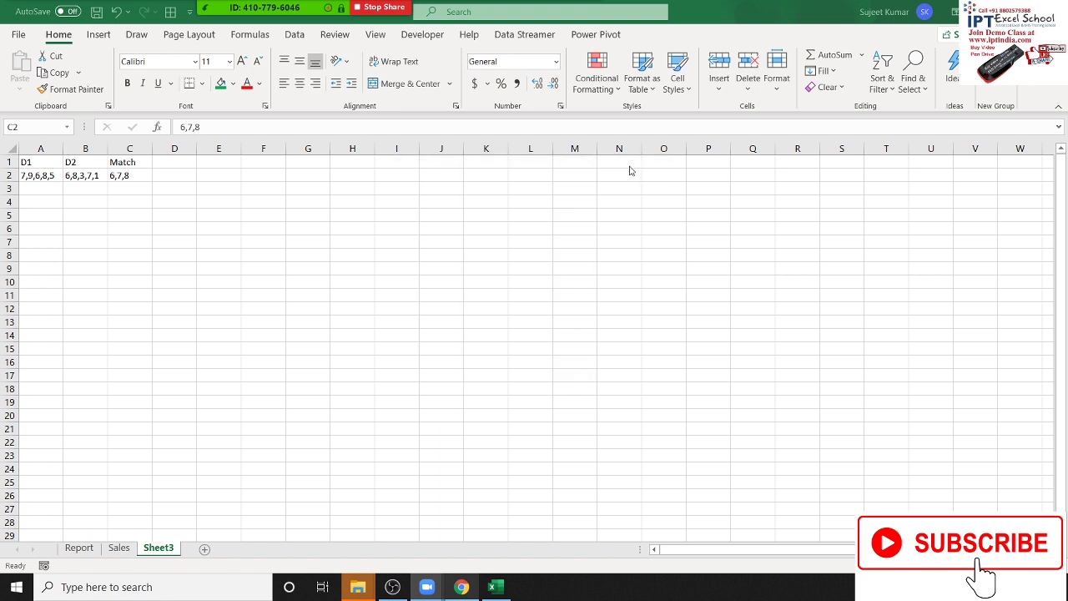
{"action": "left_click", "coordinate": [180, 171]}
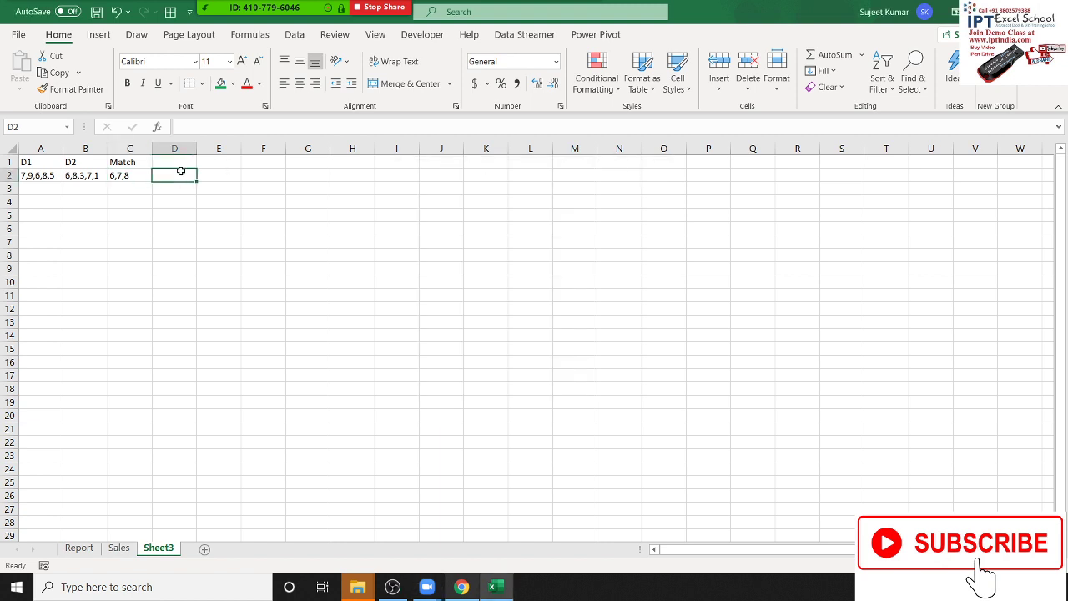
{"action": "left_click", "coordinate": [440, 38]}
Step: Open the Visual Basic editor and insert a new module
{"action": "left_click", "coordinate": [20, 75]}
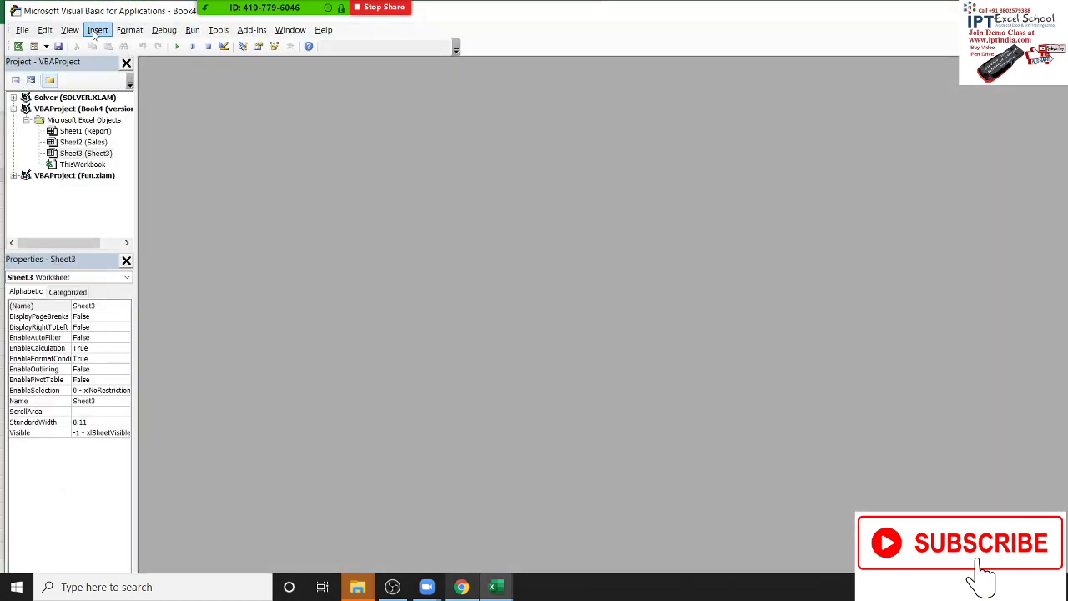
{"action": "left_click", "coordinate": [96, 33]}
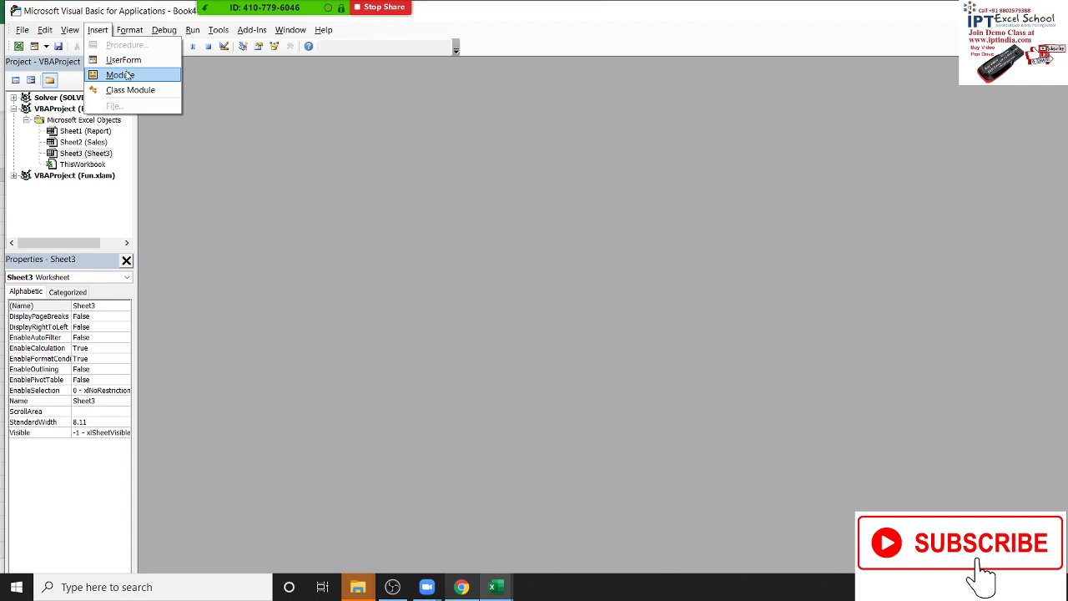
{"action": "left_click", "coordinate": [123, 74]}
Step: Write the header Function mSeq(d1 As String, D2 As String) so End Function appears
{"action": "type", "text": "fu"}
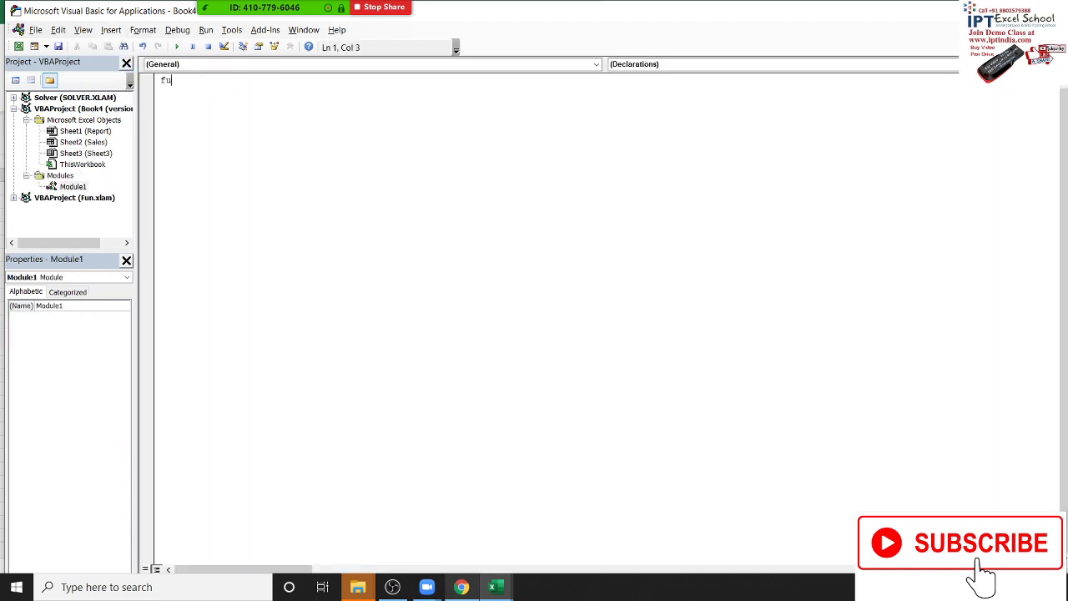
{"action": "type", "text": "nction"}
{"action": "type", "text": " r"}
{"action": "key", "text": "BackSpace"}
{"action": "type", "text": "r"}
{"action": "key", "text": "BackSpace"}
{"action": "type", "text": "m"}
{"action": "type", "text": "Se"}
{"action": "type", "text": "q("}
{"action": "type", "text": "d1"}
{"action": "type", "text": "as "}
{"action": "type", "text": "s"}
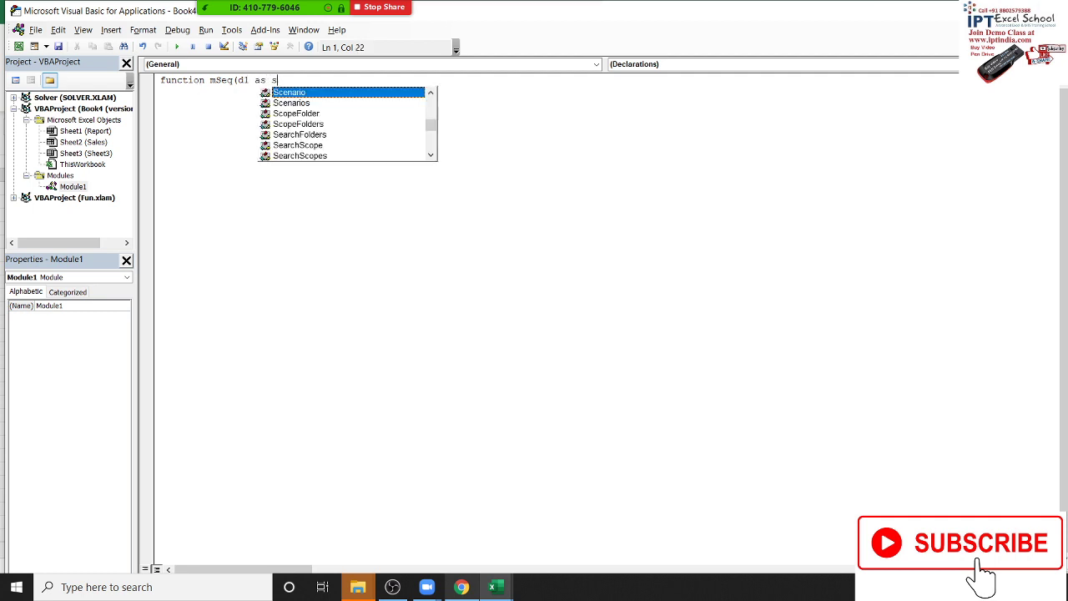
{"action": "type", "text": "tr"}
{"action": "key", "text": "Tab"}
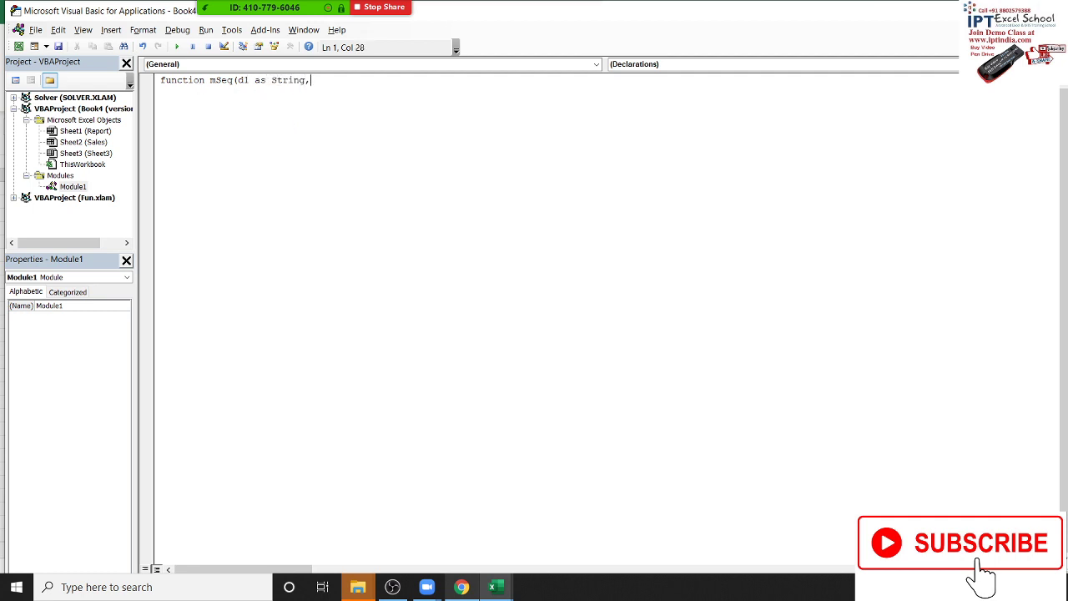
{"action": "type", "text": "D2 "}
{"action": "type", "text": "as str"}
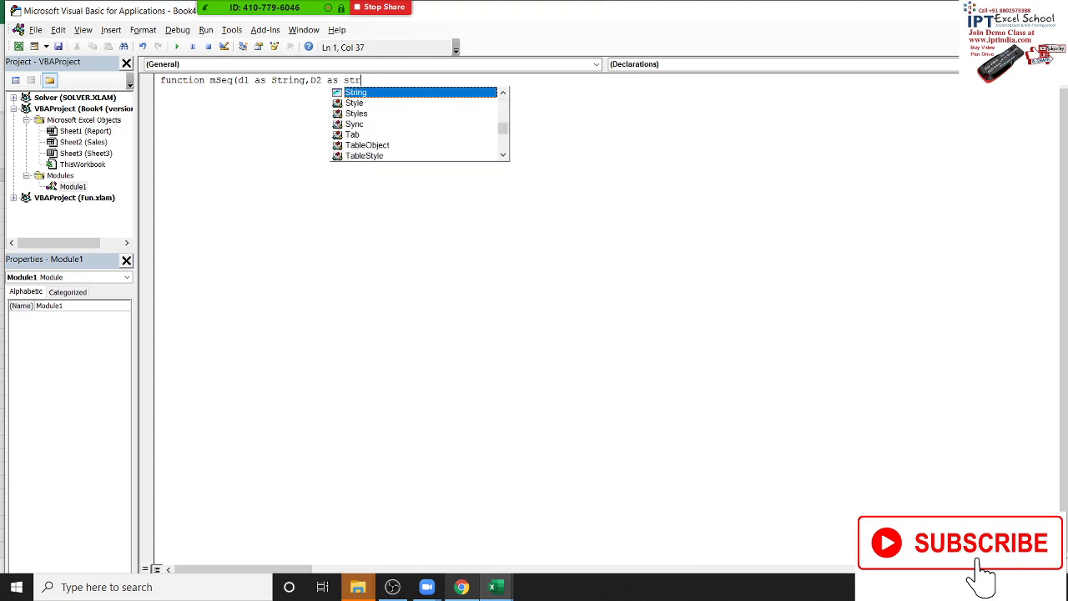
{"action": "key", "text": "Tab"}
{"action": "type", "text": ")"}
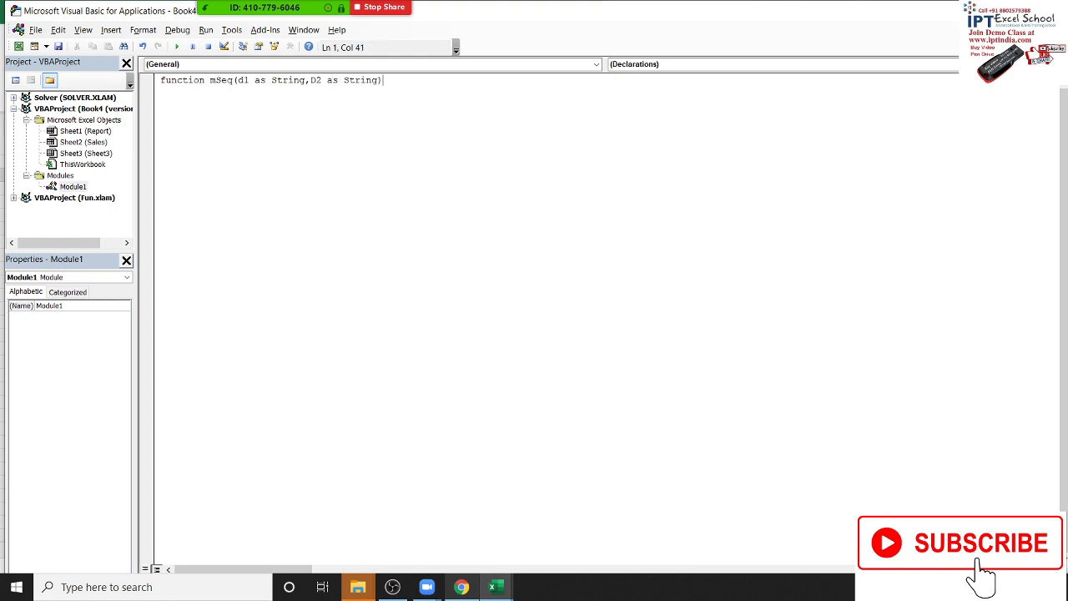
{"action": "key", "text": "Return"}
{"action": "key", "text": "Return"}
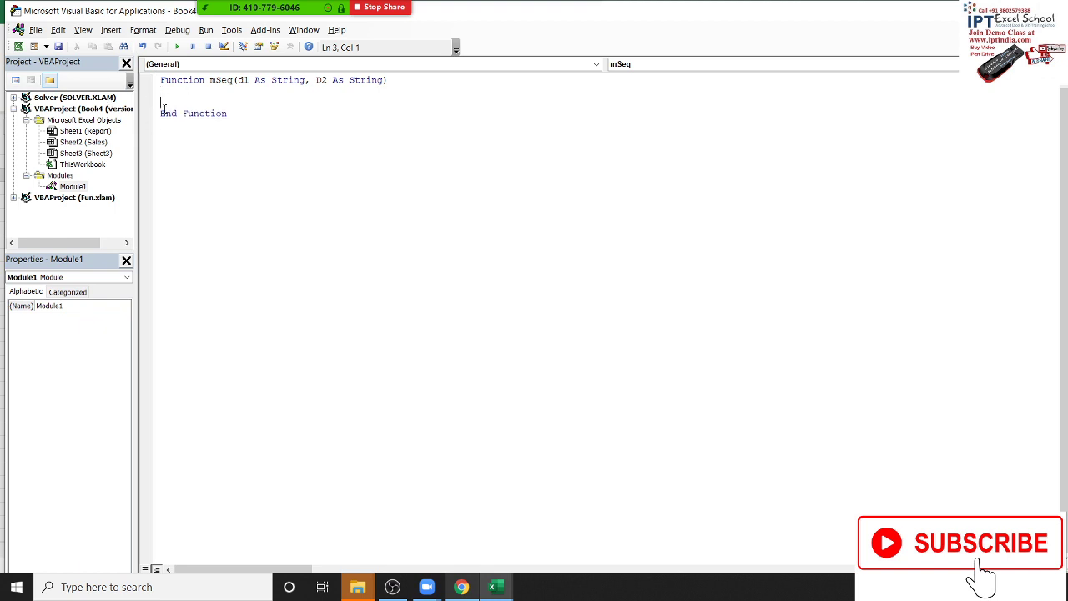
{"action": "left_click", "coordinate": [171, 94]}
Step: Inspect the D1 and D2 lists in A2 and B2, then return to the VBA editor
{"action": "key", "text": "alt+F11"}
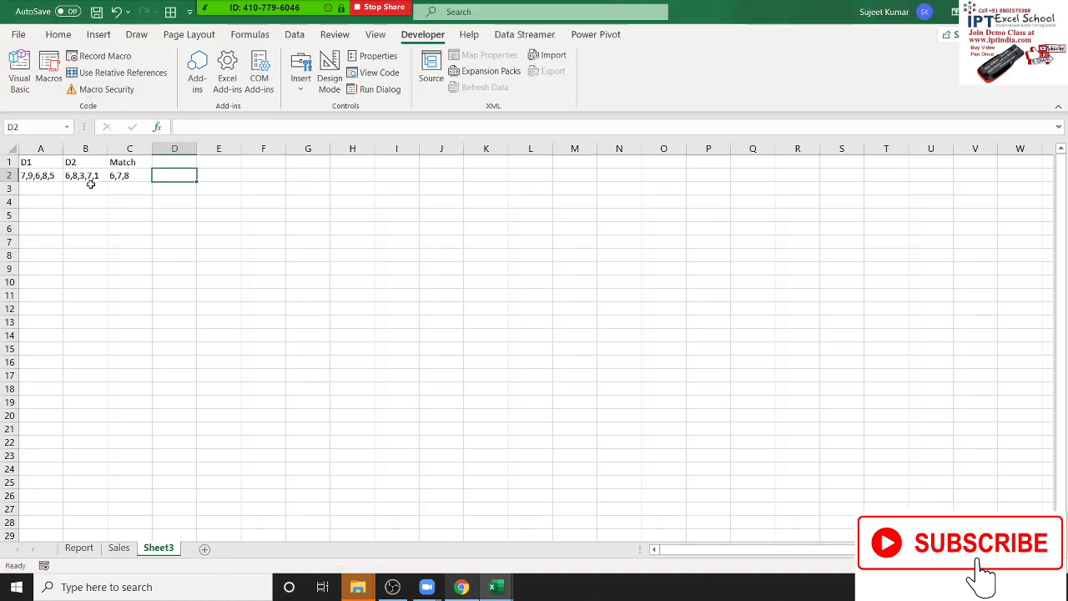
{"action": "left_click", "coordinate": [51, 175]}
{"action": "left_click", "coordinate": [69, 176]}
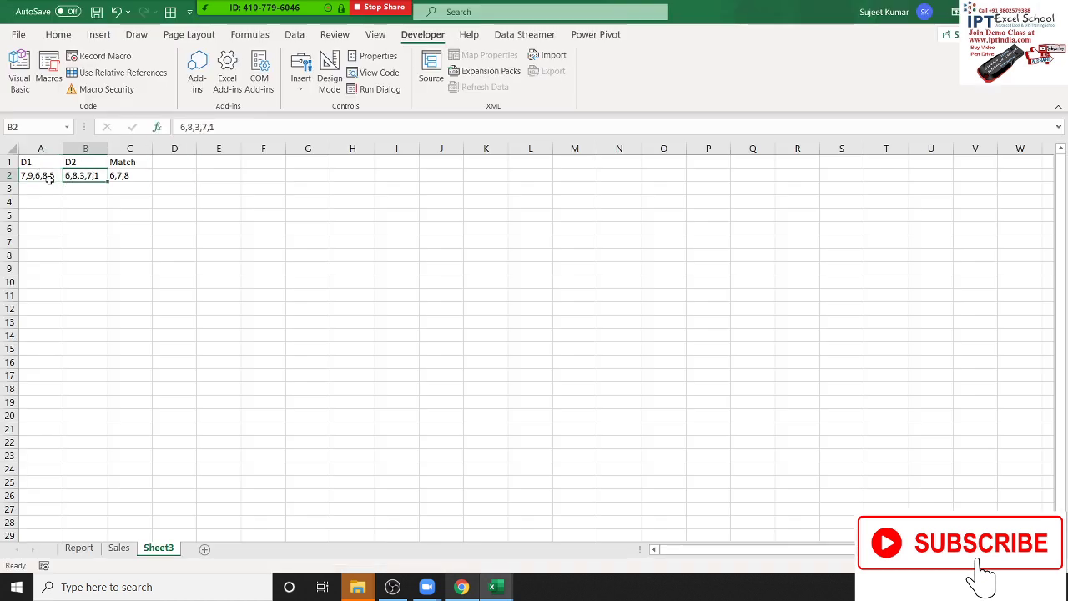
{"action": "left_click", "coordinate": [48, 179]}
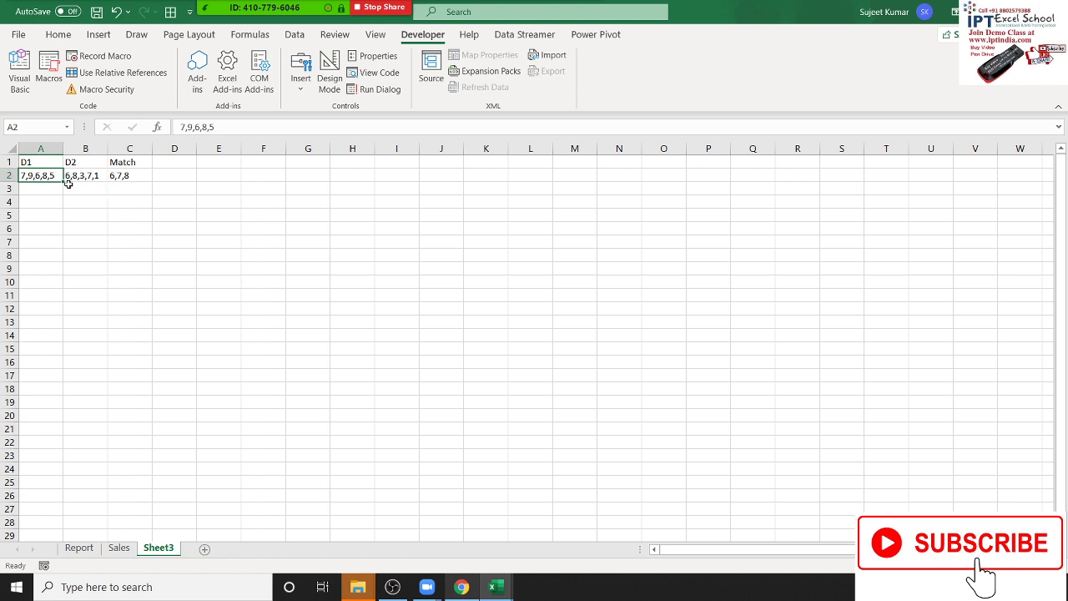
{"action": "left_click", "coordinate": [87, 187]}
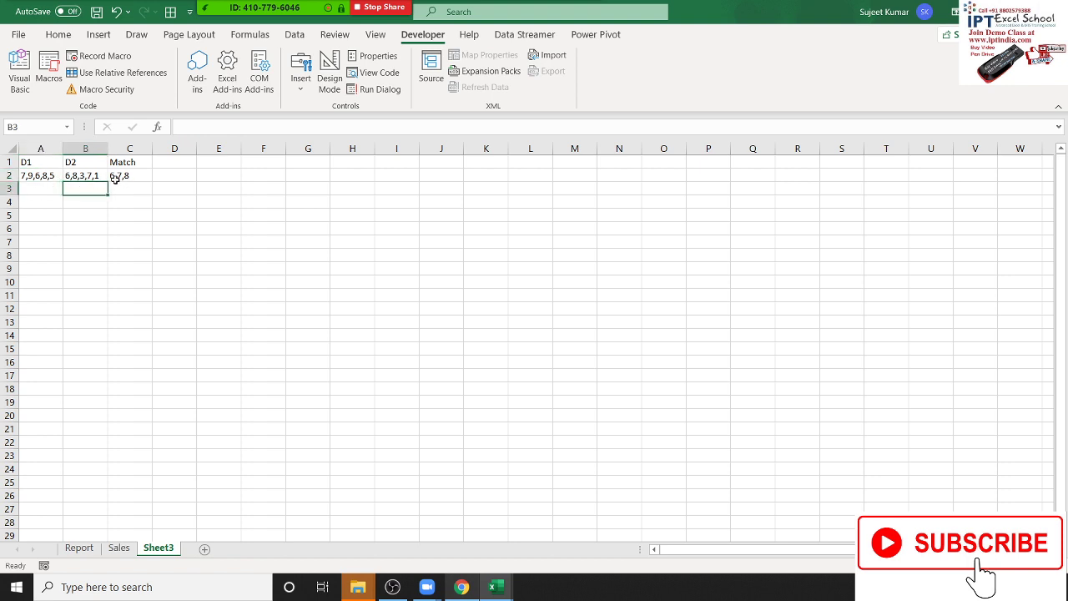
{"action": "left_click", "coordinate": [58, 182]}
{"action": "key", "text": "alt+F11"}
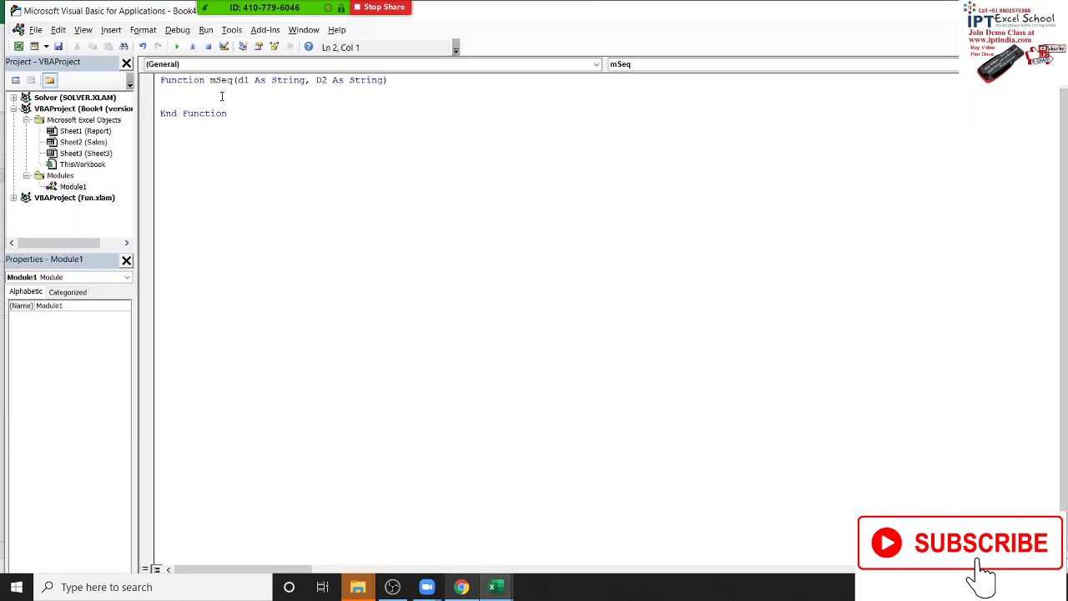
Step: Append ', s As String' to the mSeq header as the separator parameter
{"action": "left_click", "coordinate": [384, 80]}
{"action": "key", "text": "Down"}
{"action": "type", "text": "s"}
{"action": "key", "text": "BackSpace"}
{"action": "key", "text": "BackSpace"}
{"action": "key", "text": "BackSpace"}
{"action": "left_click", "coordinate": [391, 80]}
{"action": "type", "text": ","}
{"action": "type", "text": " s as "}
{"action": "type", "text": "s"}
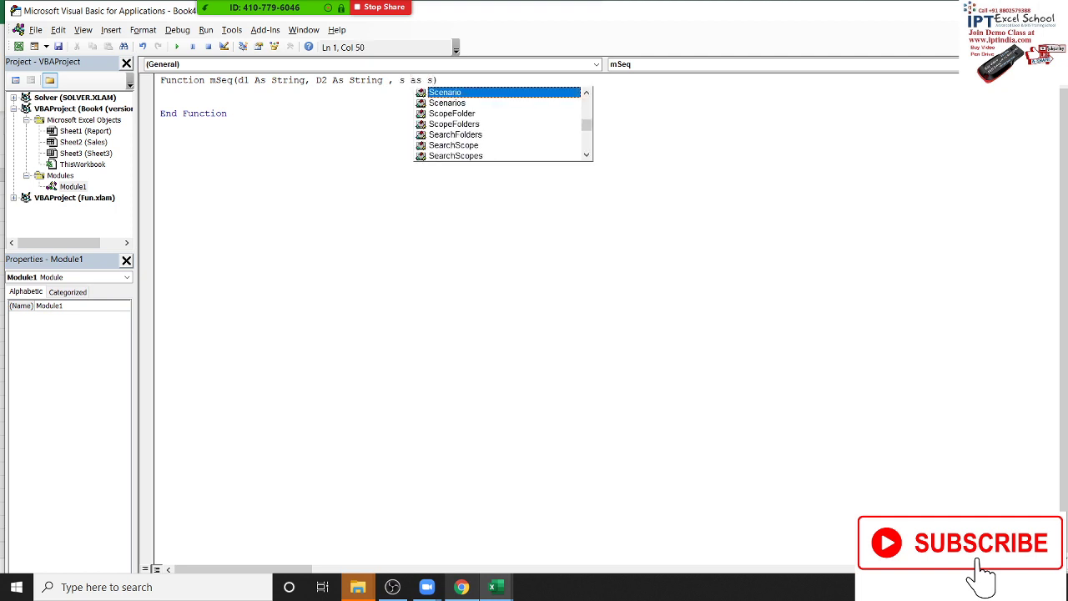
{"action": "type", "text": "tr"}
{"action": "key", "text": "Tab"}
{"action": "left_click", "coordinate": [398, 92]}
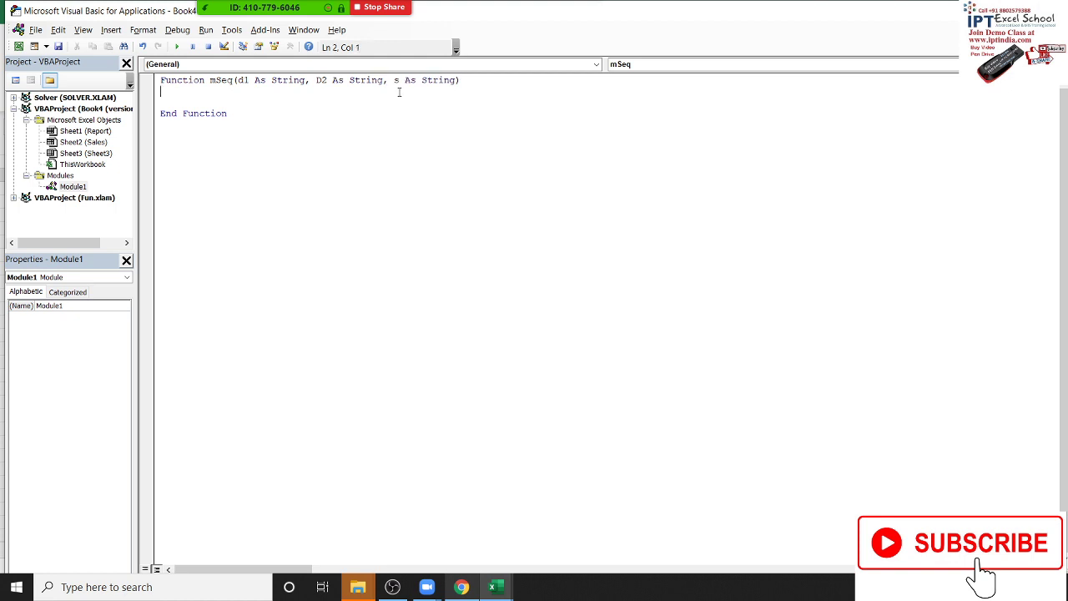
Step: Back in Excel, clear the typed 6,7,8 from cell C2
{"action": "key", "text": "alt+F11"}
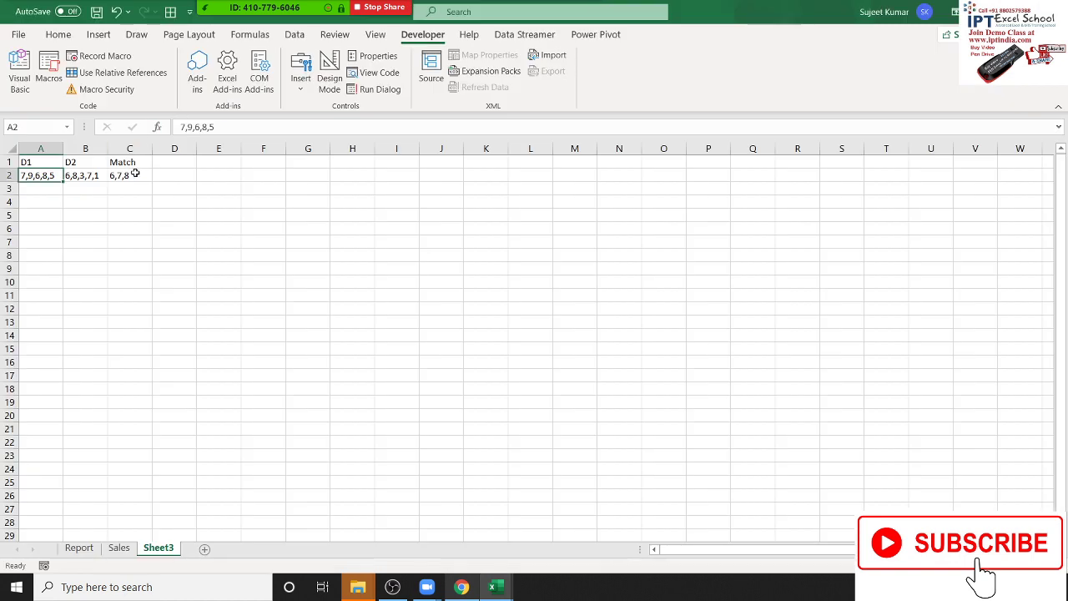
{"action": "left_click", "coordinate": [142, 176]}
{"action": "left_click", "coordinate": [158, 174]}
{"action": "left_click", "coordinate": [149, 173]}
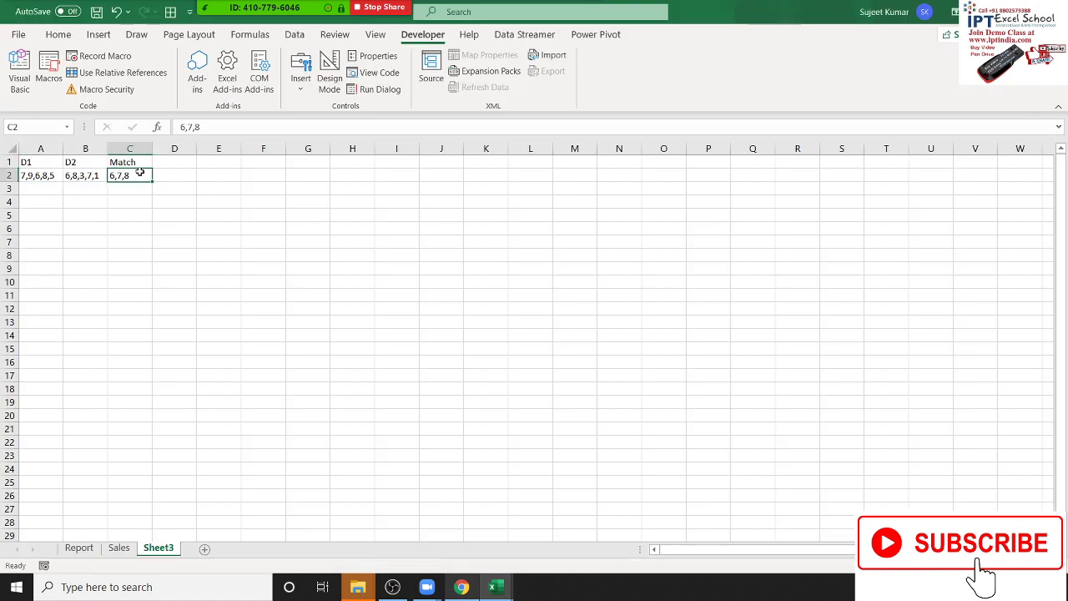
{"action": "key", "text": "Delete"}
Step: Enter the formula =mSeq(A2,B2,",") in C2
{"action": "type", "text": "="}
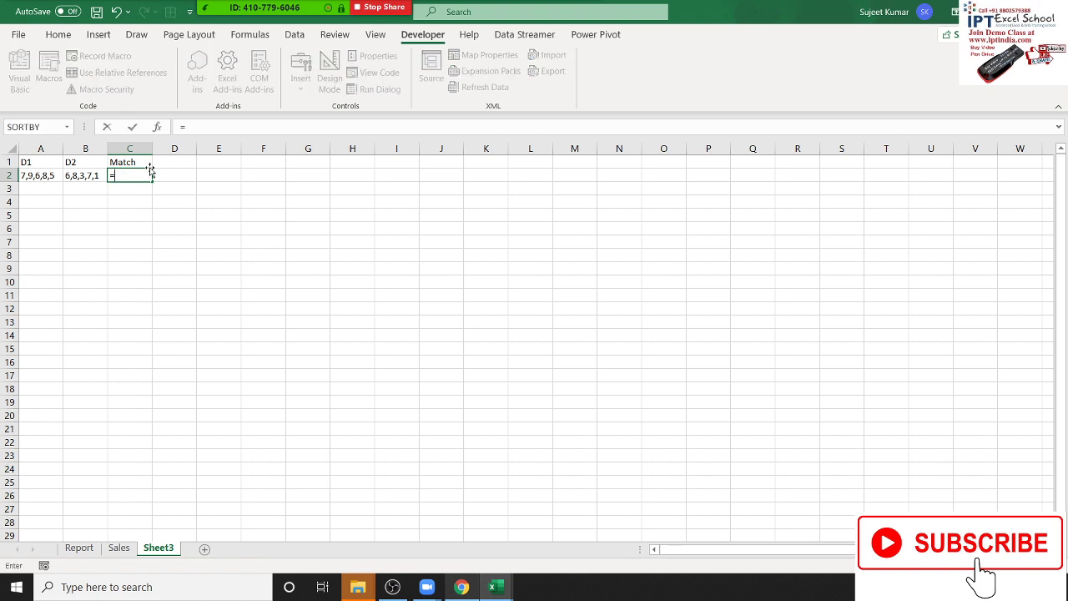
{"action": "type", "text": "s"}
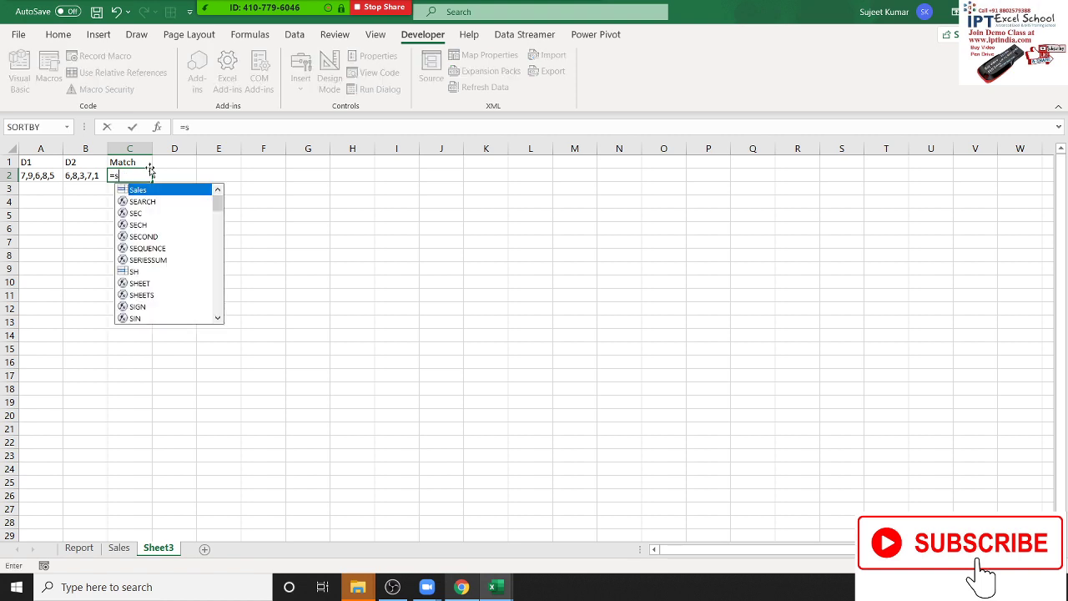
{"action": "key", "text": "BackSpace"}
{"action": "type", "text": "ms"}
{"action": "key", "text": "Tab"}
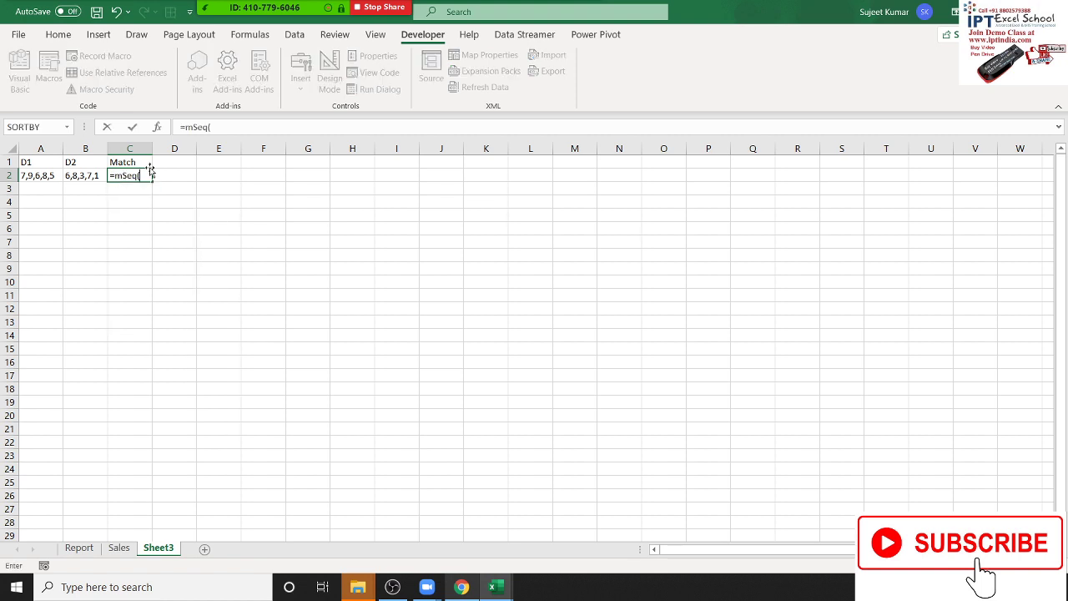
{"action": "key", "text": "Left"}
{"action": "key", "text": "Left"}
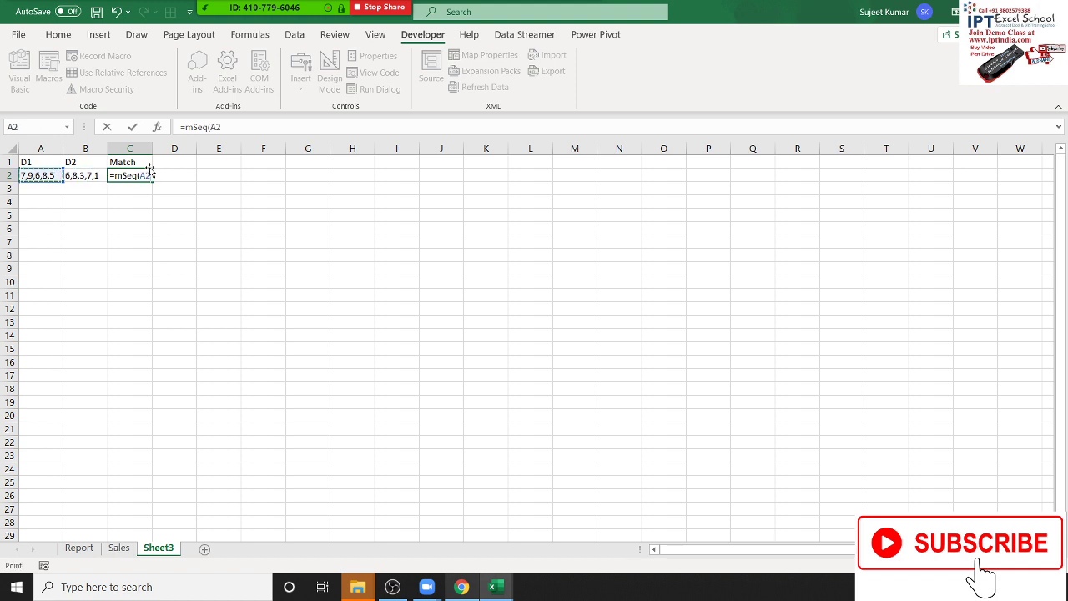
{"action": "type", "text": ","}
{"action": "key", "text": "Left"}
{"action": "type", "text": ",\""}
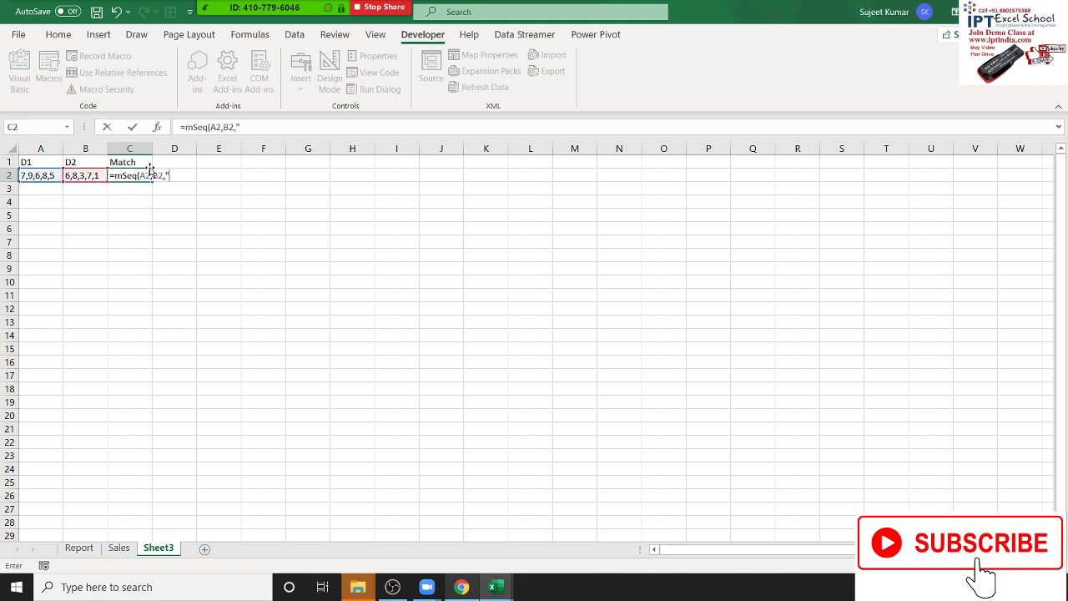
{"action": "type", "text": ",\""}
{"action": "type", "text": ")"}
{"action": "key", "text": "Return"}
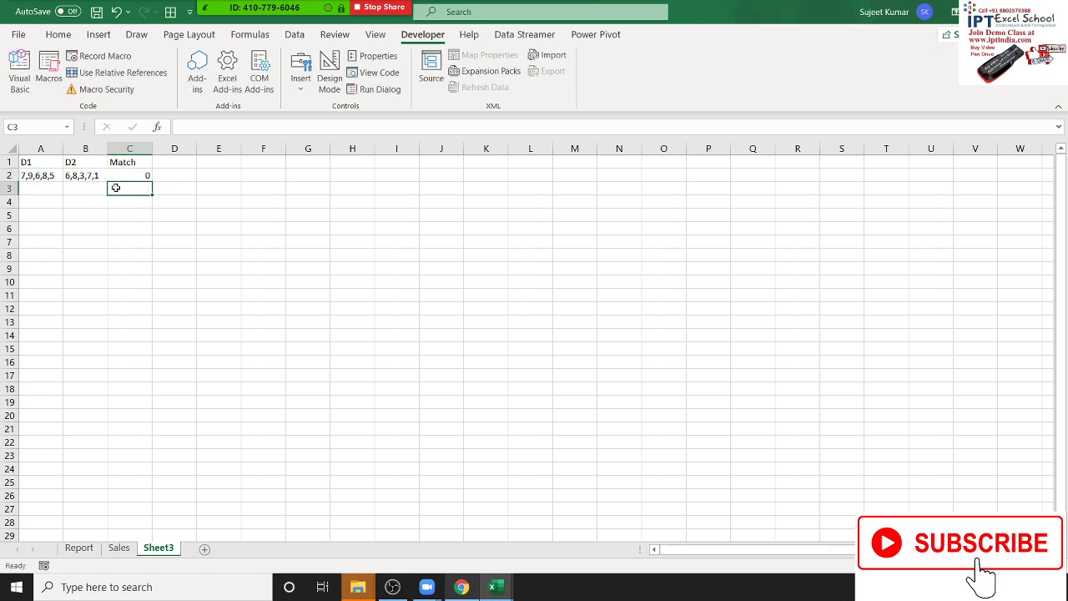
Step: Allow a meeting participant to record from the participants list
{"action": "left_click", "coordinate": [583, 19]}
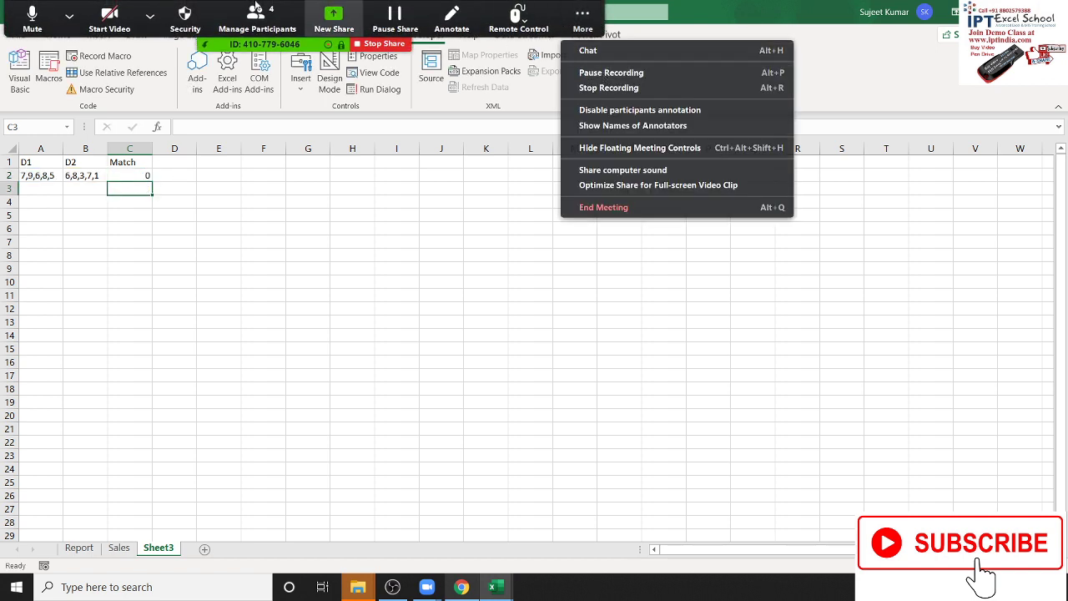
{"action": "left_click", "coordinate": [257, 18]}
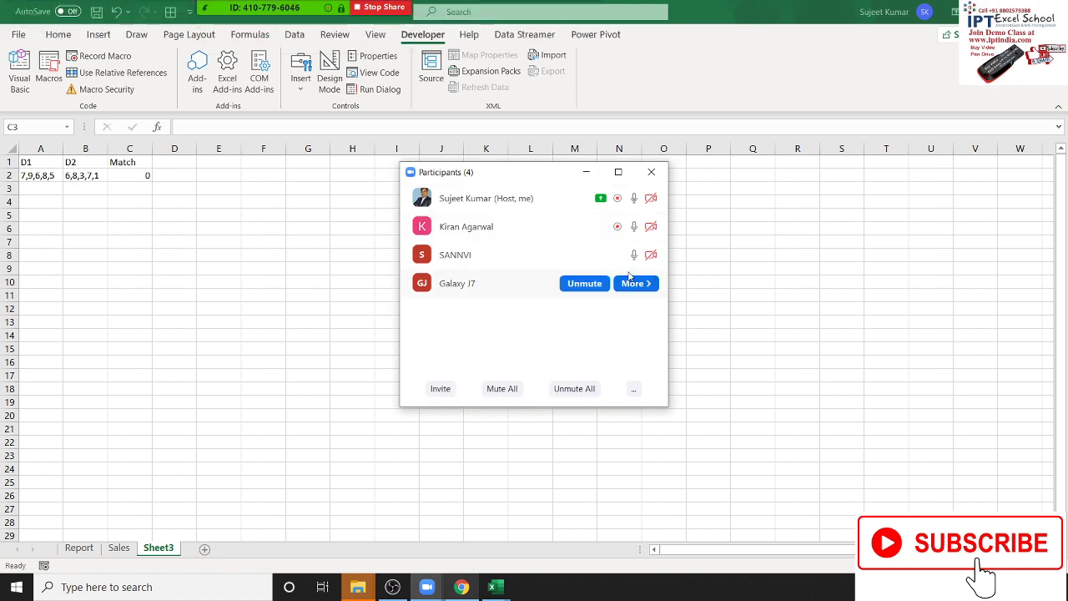
{"action": "mouse_move", "coordinate": [501, 255]}
{"action": "left_click", "coordinate": [636, 255]}
{"action": "left_click", "coordinate": [718, 313]}
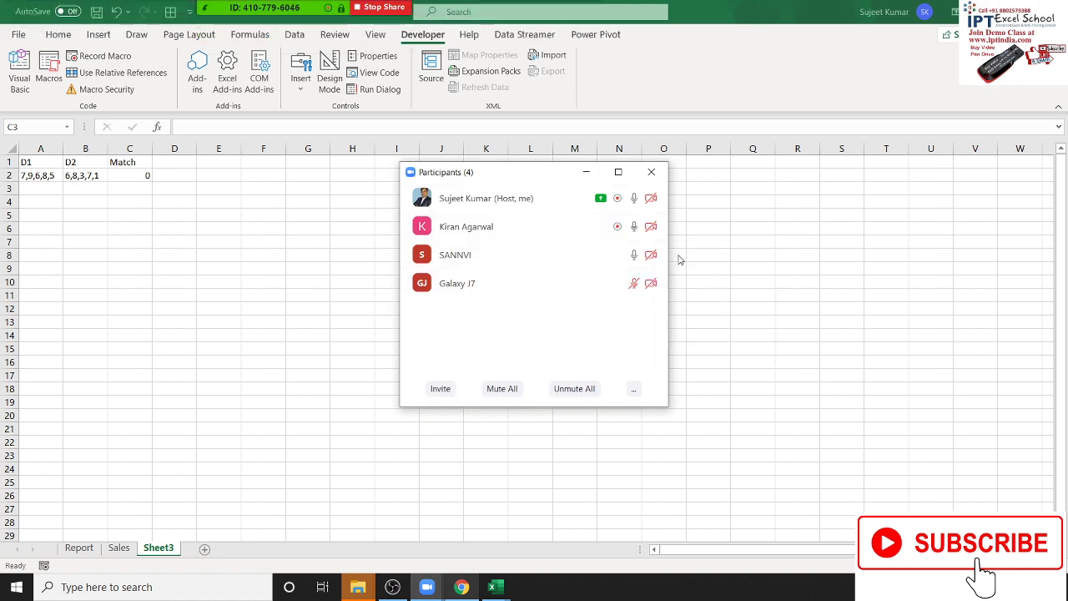
{"action": "left_click", "coordinate": [651, 172]}
Step: Inspect the lists in A2 and B2 and C2's mSeq formula, then switch to the VBA editor
{"action": "left_click", "coordinate": [149, 174]}
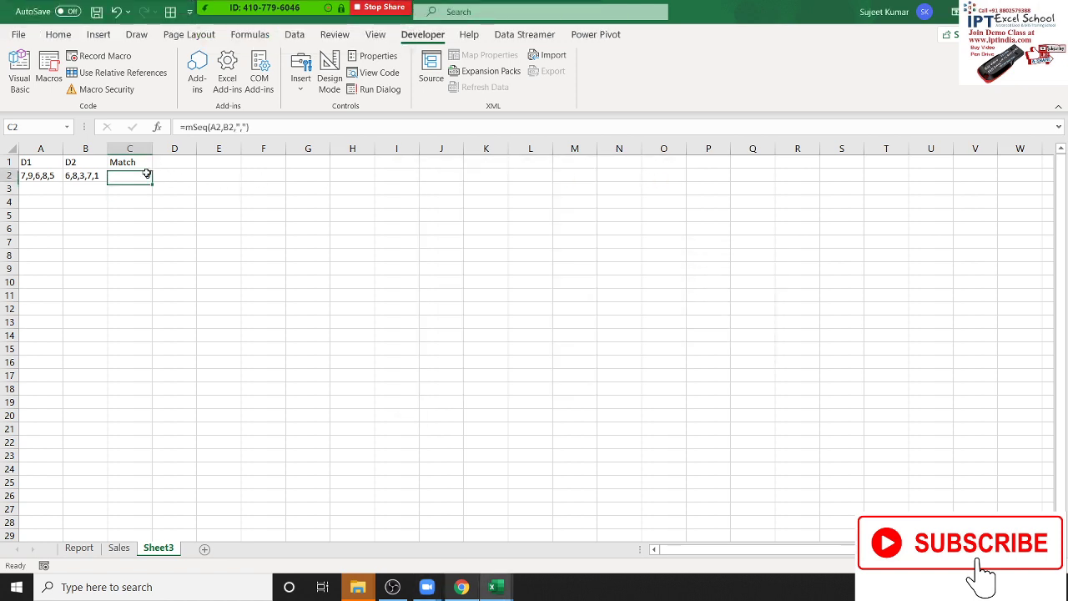
{"action": "left_click", "coordinate": [73, 178]}
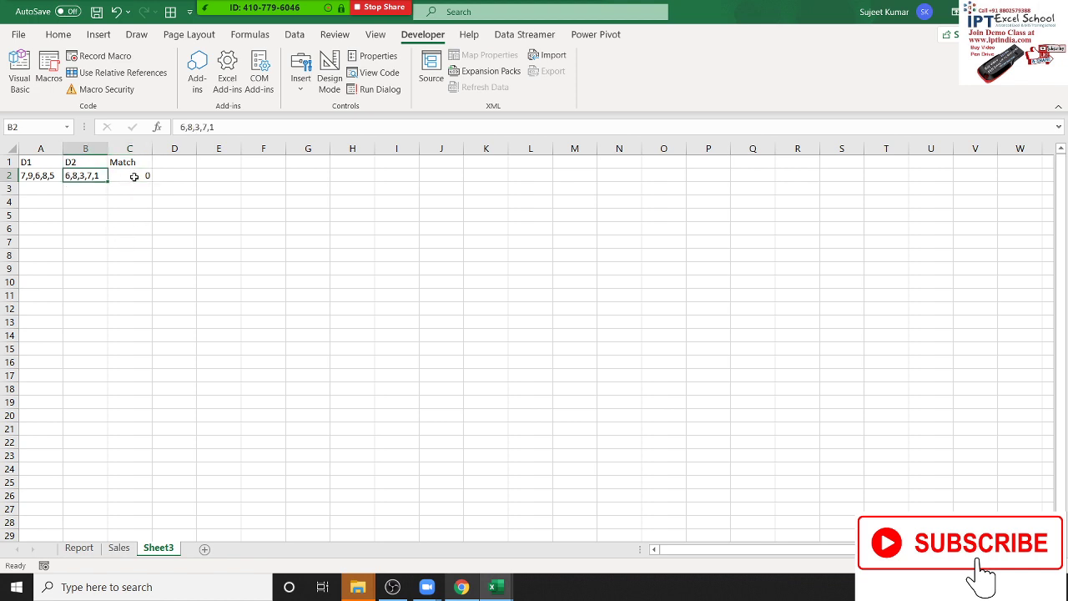
{"action": "left_click", "coordinate": [134, 176]}
{"action": "left_click", "coordinate": [52, 178]}
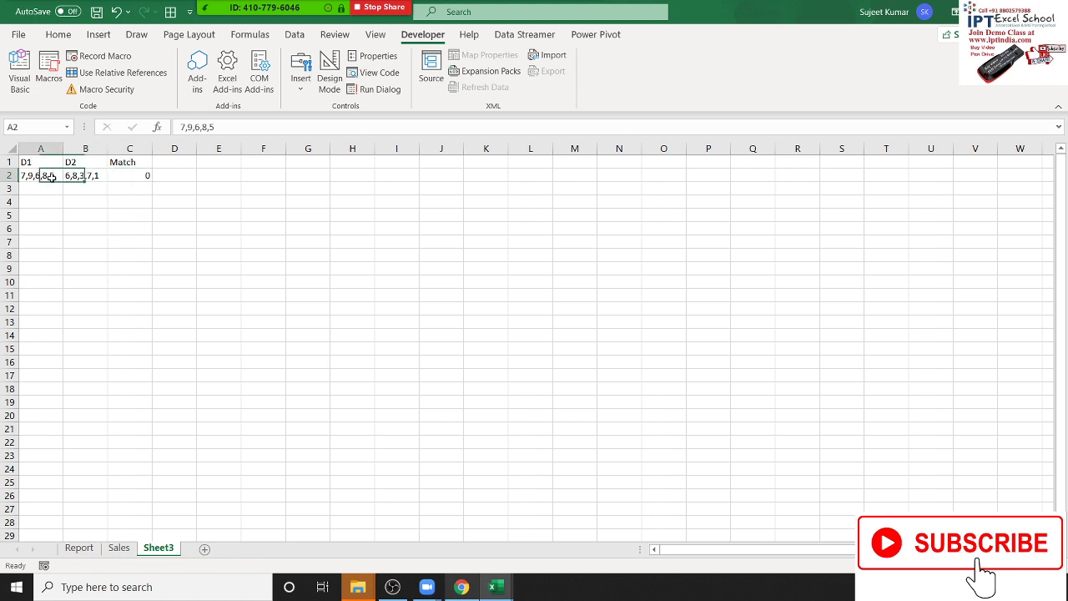
{"action": "left_click", "coordinate": [145, 178]}
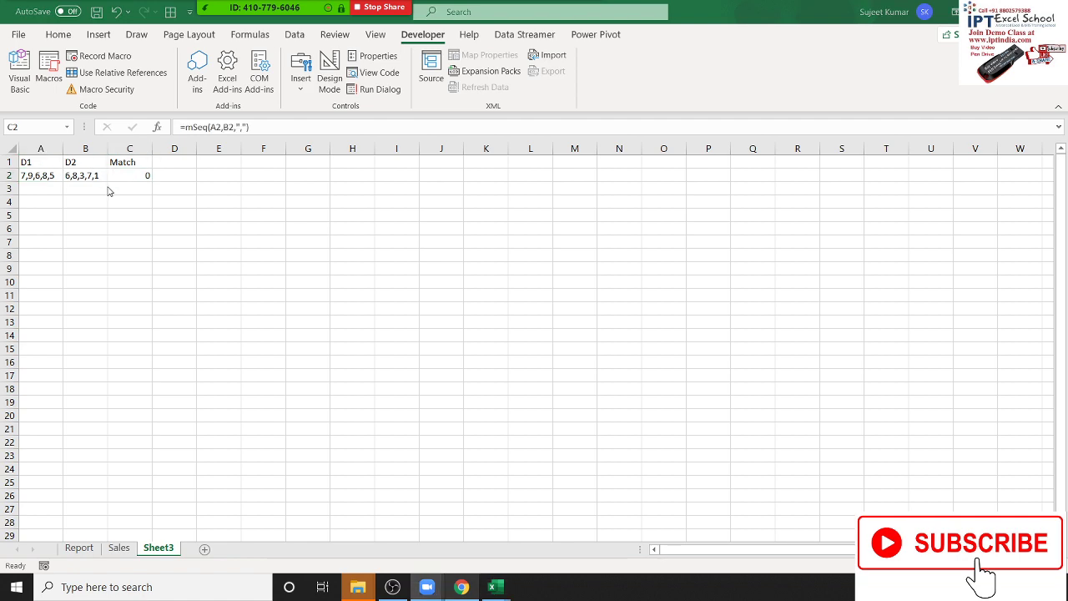
{"action": "key", "text": "alt+Tab"}
{"action": "key", "text": "alt+Tab"}
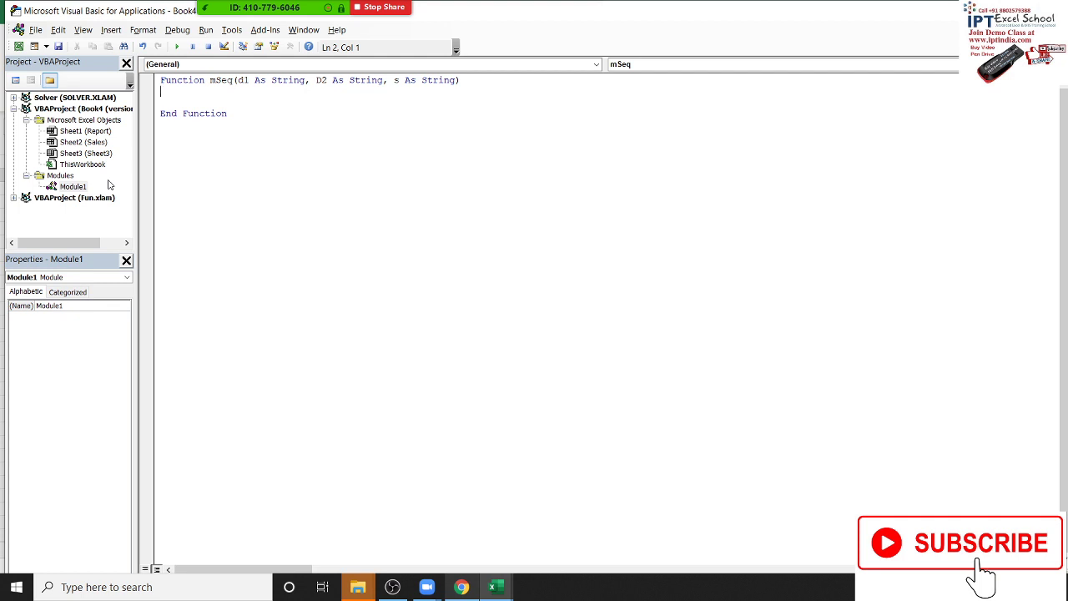
Step: Declare Dim r As String inside mSeq
{"action": "key", "text": "Return"}
{"action": "key", "text": "Return"}
{"action": "left_click", "coordinate": [161, 102]}
{"action": "type", "text": "d"}
{"action": "type", "text": "im a"}
{"action": "key", "text": "BackSpace"}
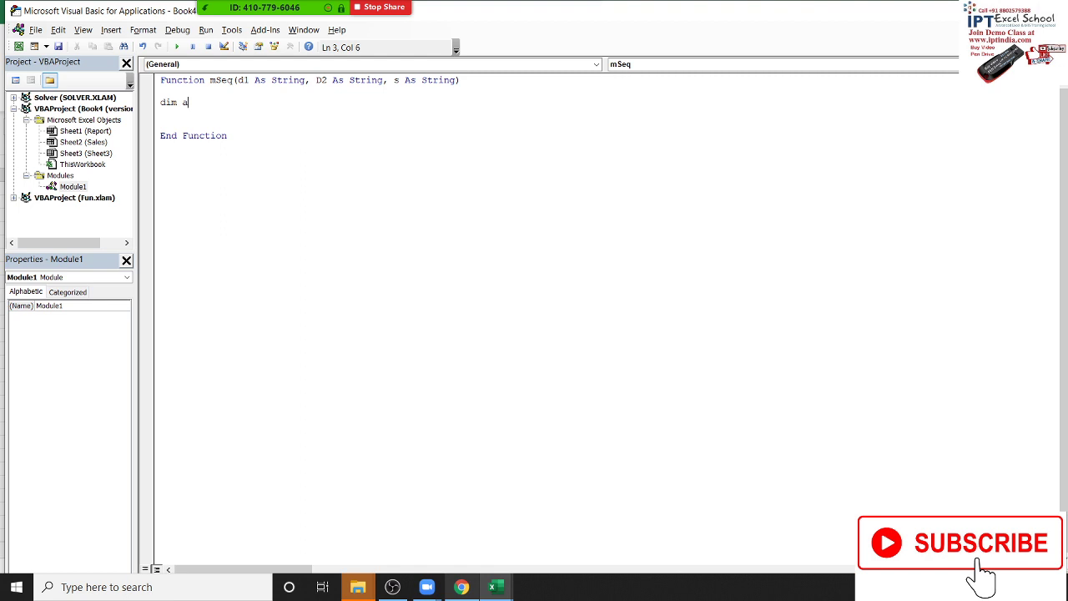
{"action": "key", "text": "BackSpace"}
{"action": "key", "text": "BackSpace"}
{"action": "type", "text": "r"}
{"action": "type", "text": " as str"}
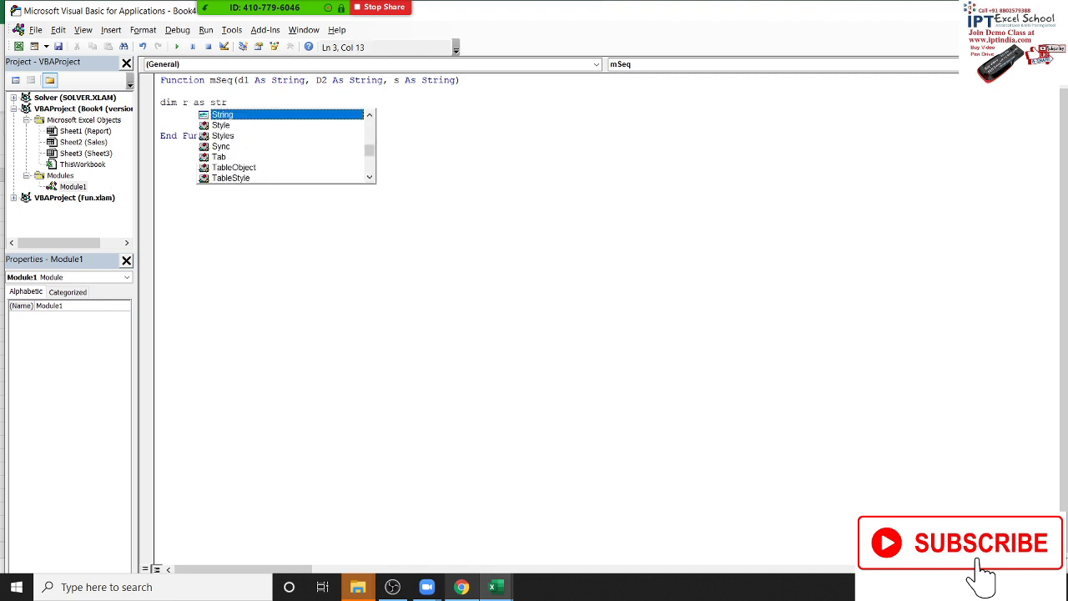
{"action": "key", "text": "Tab"}
Step: Add the line If Len(d1) > Len(d2) Then below the declaration
{"action": "key", "text": "Return"}
{"action": "key", "text": "Return"}
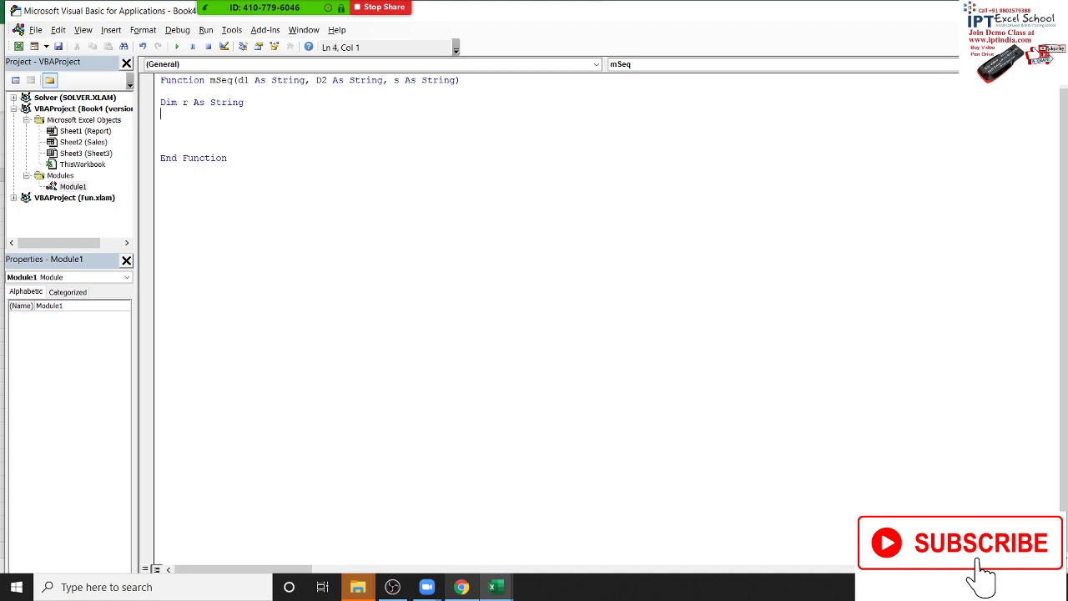
{"action": "type", "text": "i"}
{"action": "type", "text": "f"}
{"action": "type", "text": "len"}
{"action": "type", "text": "("}
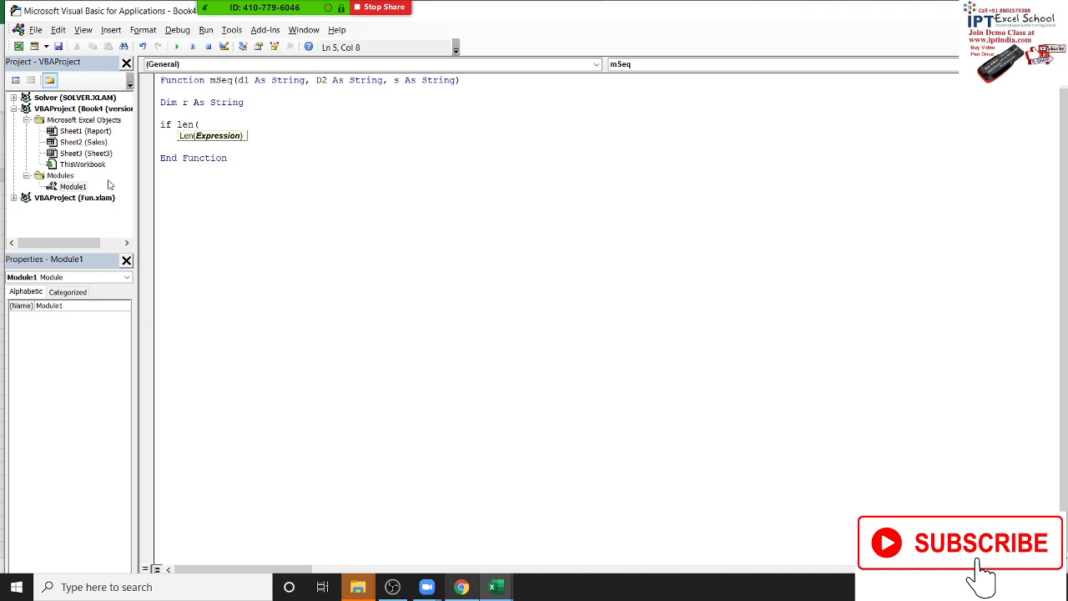
{"action": "type", "text": "d1)"}
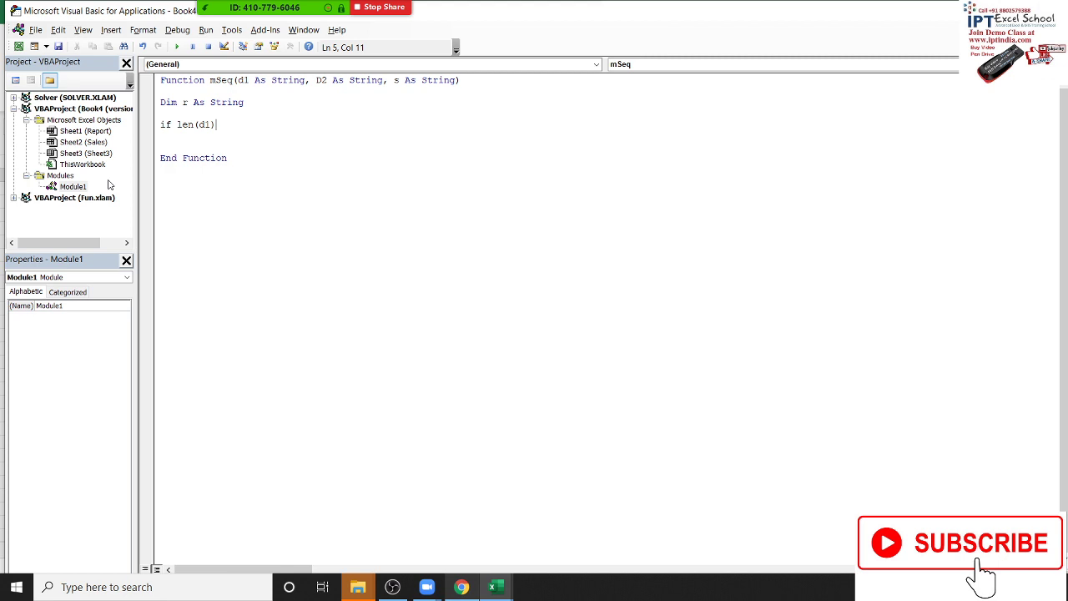
{"action": "type", "text": ">"}
{"action": "type", "text": "len"}
{"action": "type", "text": "("}
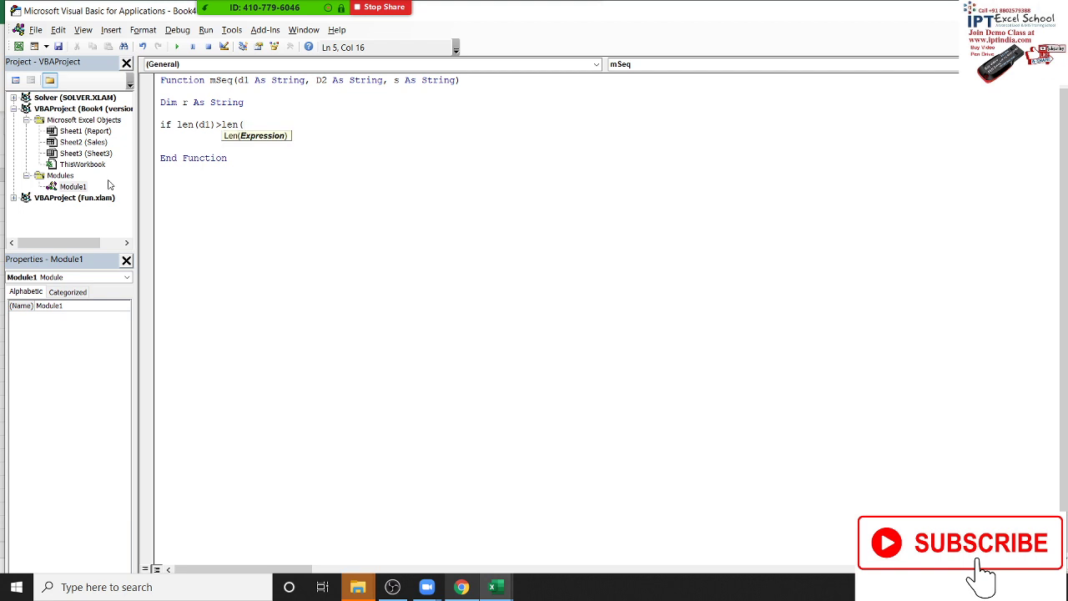
{"action": "type", "text": "d2) "}
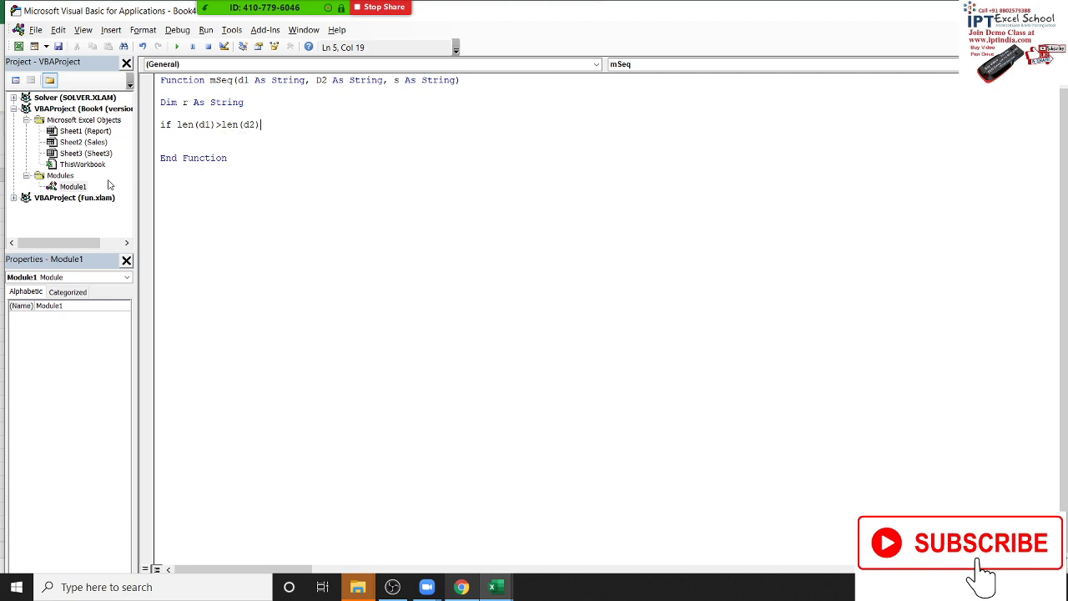
{"action": "type", "text": "Then"}
{"action": "key", "text": "Return"}
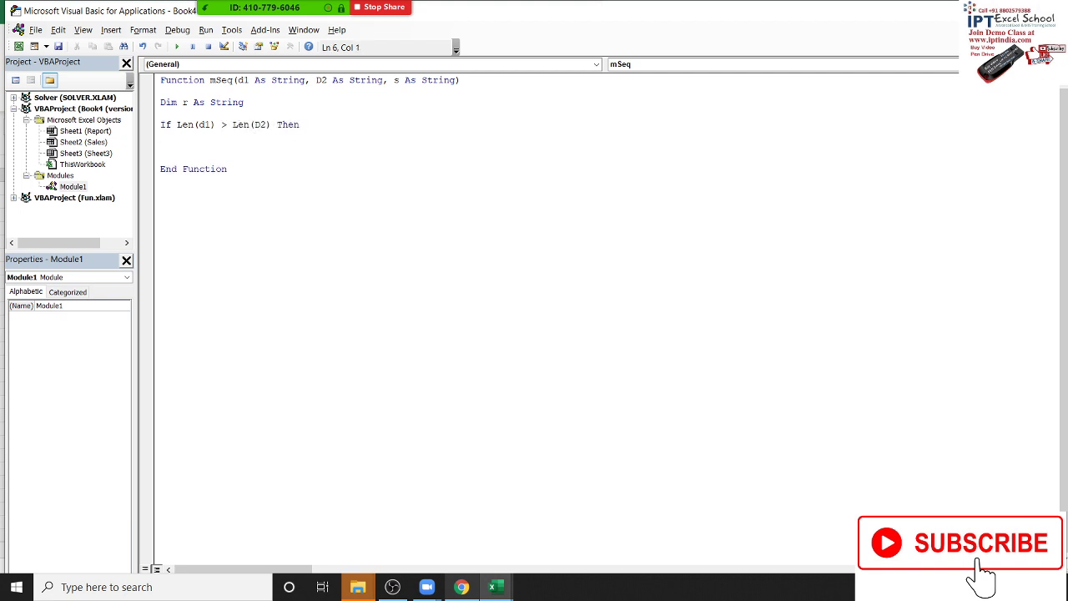
Step: Write r = d1 followed by an Else line inside the If block
{"action": "type", "text": "s="}
{"action": "key", "text": "BackSpace"}
{"action": "key", "text": "BackSpace"}
{"action": "type", "text": "r="}
{"action": "type", "text": "1"}
{"action": "key", "text": "BackSpace"}
{"action": "type", "text": "d1"}
{"action": "key", "text": "Return"}
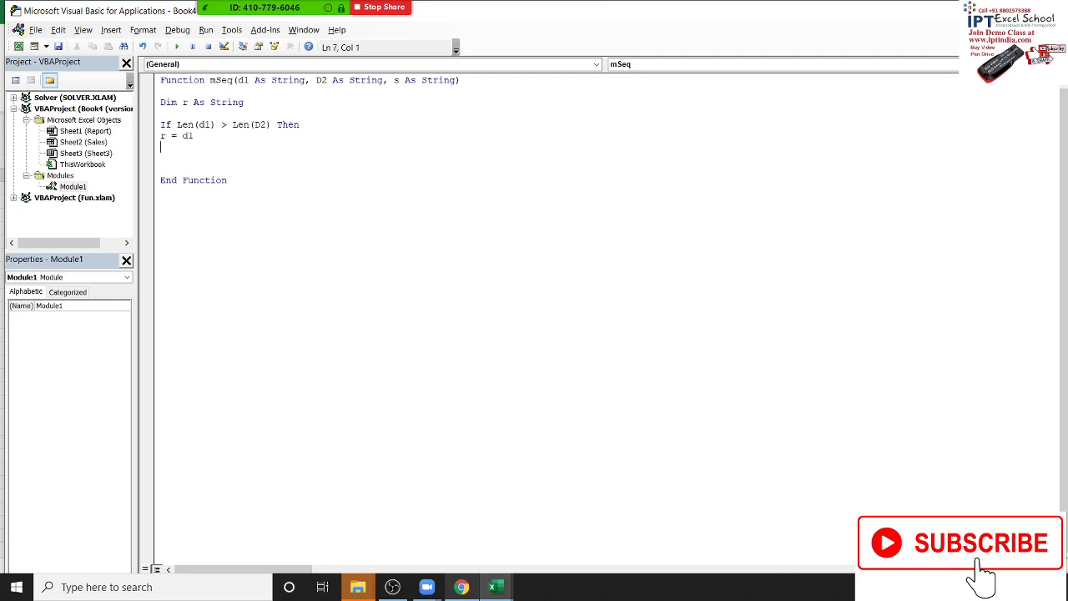
{"action": "type", "text": "else"}
{"action": "key", "text": "Return"}
Step: Add r = d2 under Else and close the block with End If
{"action": "type", "text": "r"}
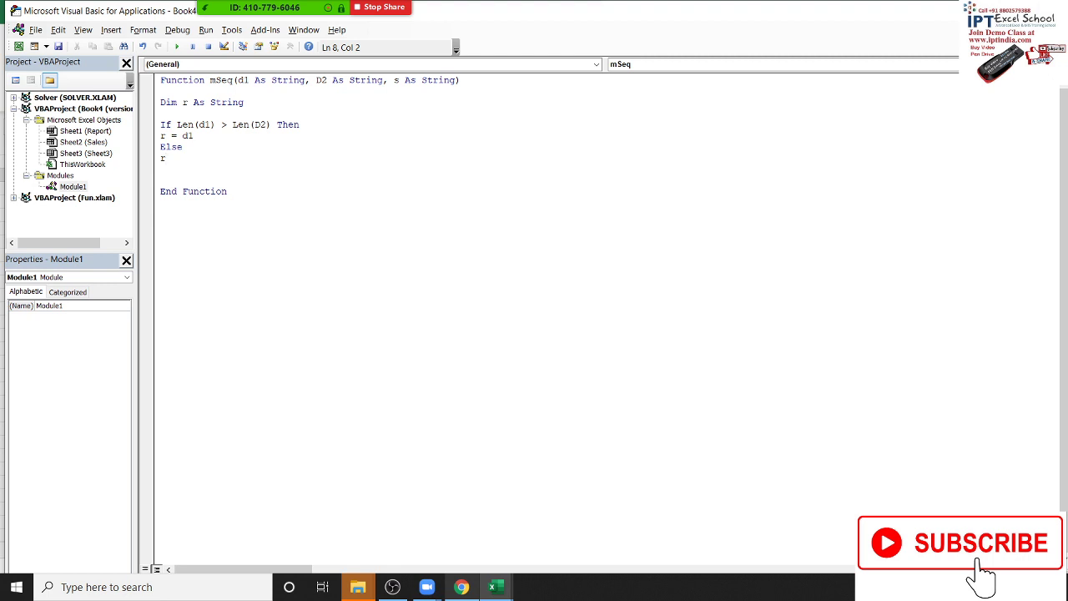
{"action": "type", "text": " ="}
{"action": "type", "text": "d2"}
{"action": "key", "text": "Return"}
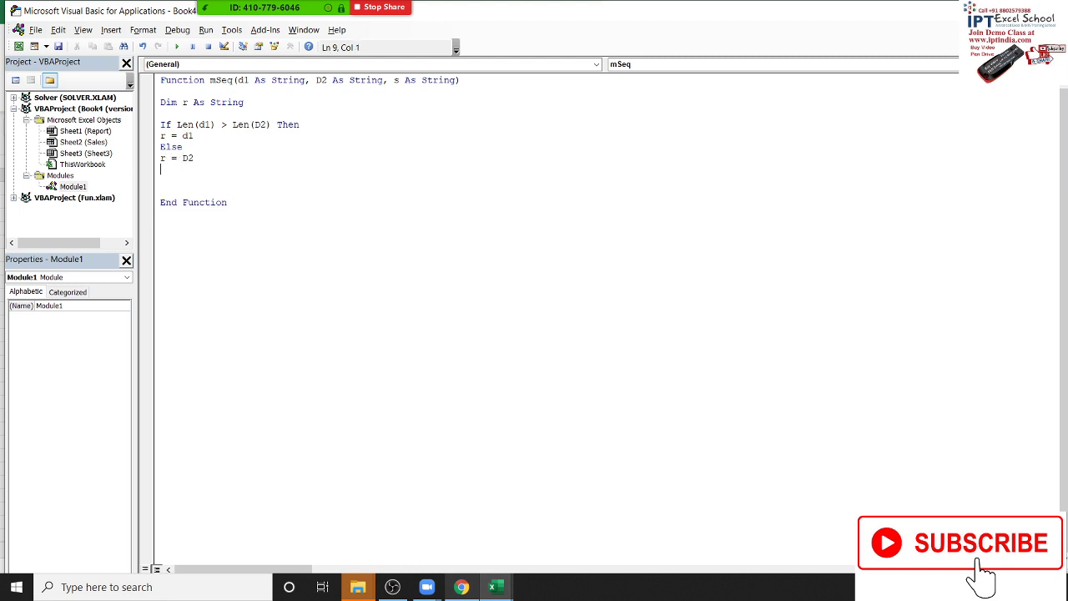
{"action": "type", "text": "end if"}
{"action": "key", "text": "Return"}
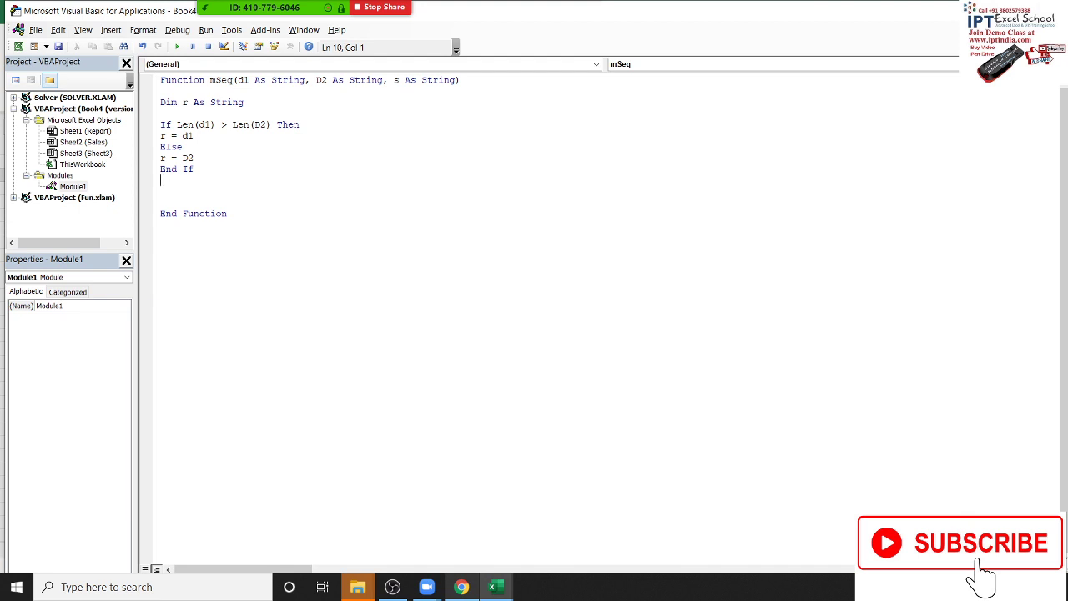
Step: Below End If, add the line For i = 1 To Len(r), discarding an unfinished Mid condition
{"action": "key", "text": "Return"}
{"action": "key", "text": "Return"}
{"action": "key", "text": "Up"}
{"action": "key", "text": "Up"}
{"action": "key", "text": "Return"}
{"action": "type", "text": "sp"}
{"action": "key", "text": "BackSpace"}
{"action": "key", "text": "BackSpace"}
{"action": "type", "text": "f"}
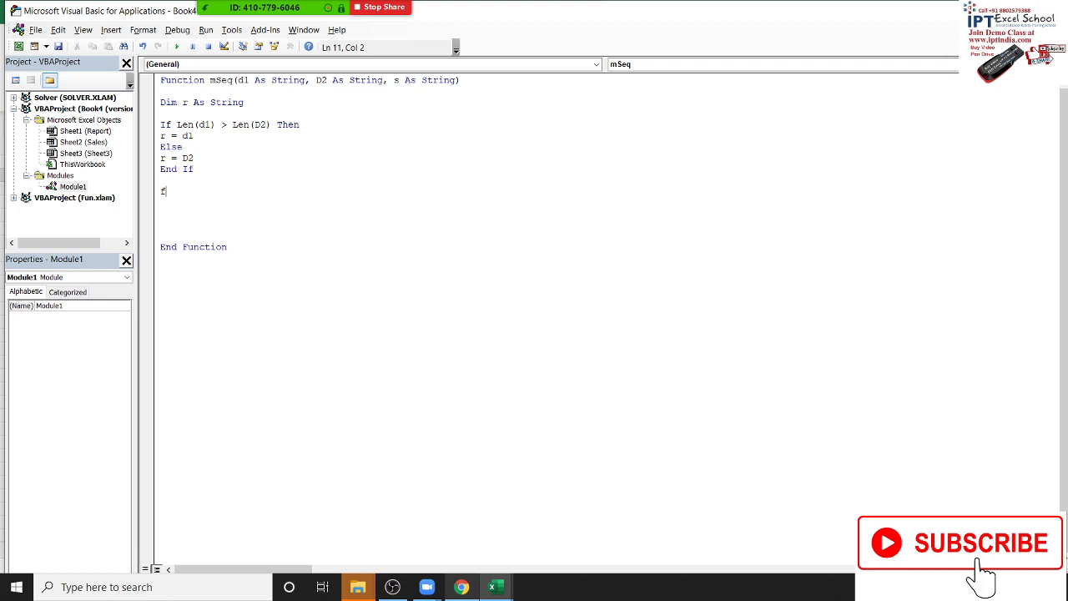
{"action": "key", "text": "BackSpace"}
{"action": "type", "text": "for i "}
{"action": "type", "text": "= "}
{"action": "type", "text": "1 "}
{"action": "type", "text": "to le"}
{"action": "type", "text": "n(r"}
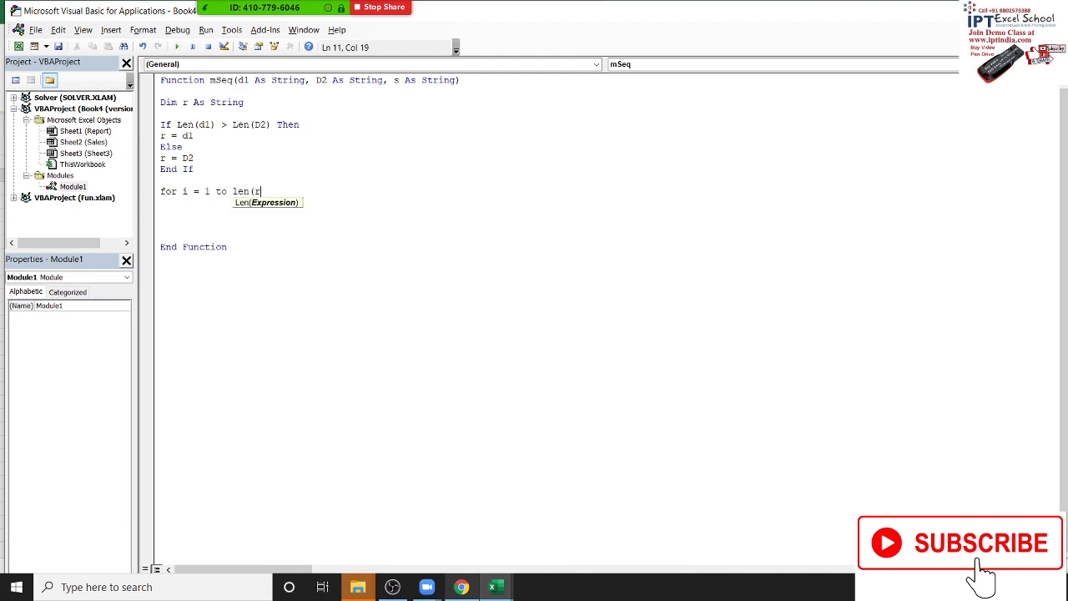
{"action": "type", "text": ")"}
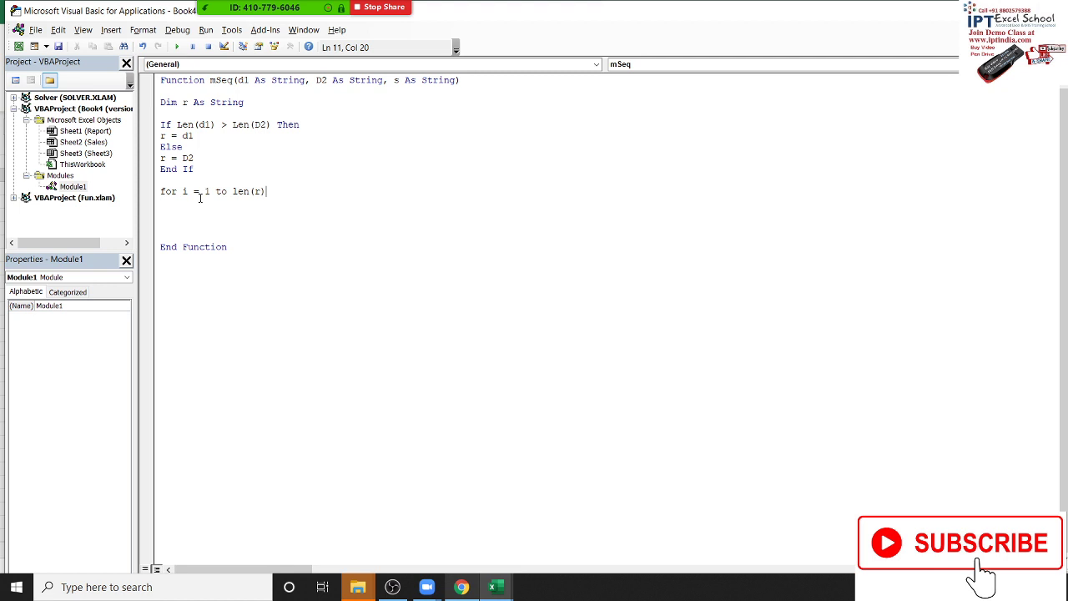
{"action": "key", "text": "Return"}
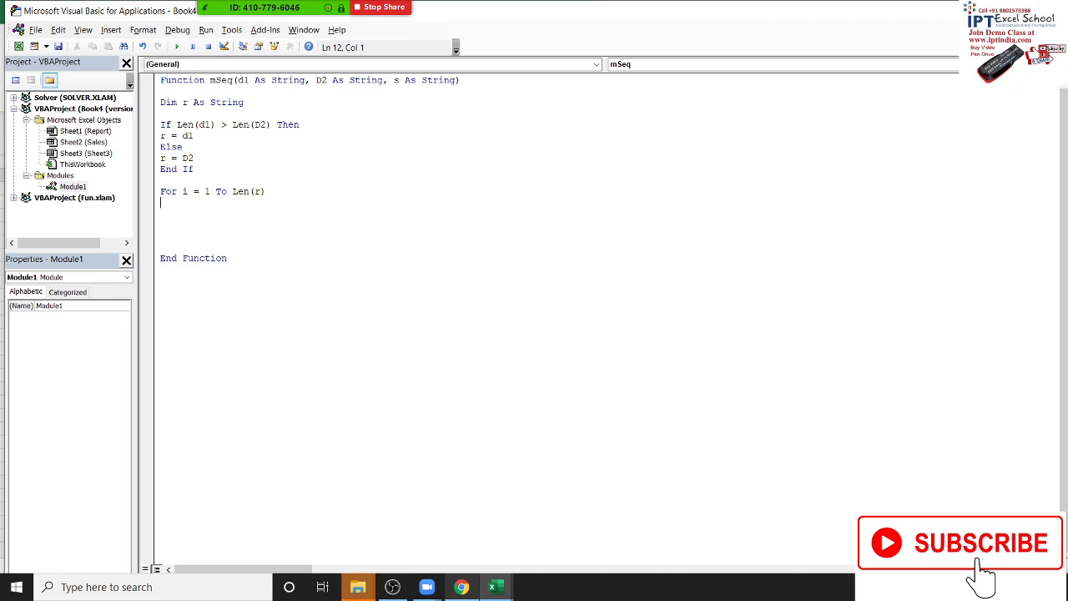
{"action": "type", "text": "if "}
{"action": "type", "text": "mid"}
{"action": "type", "text": "("}
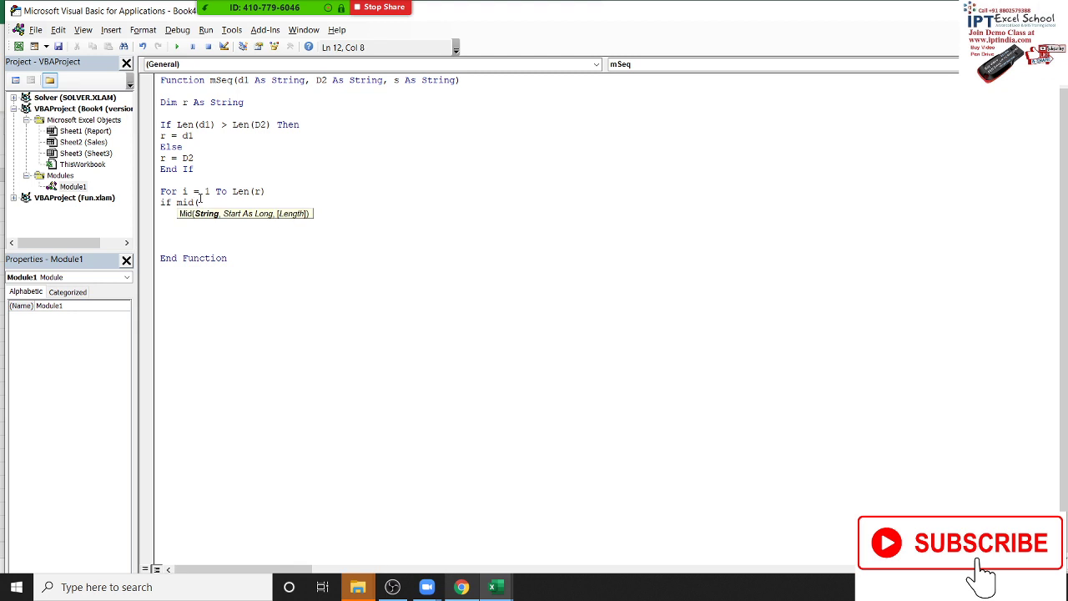
{"action": "type", "text": "r,"}
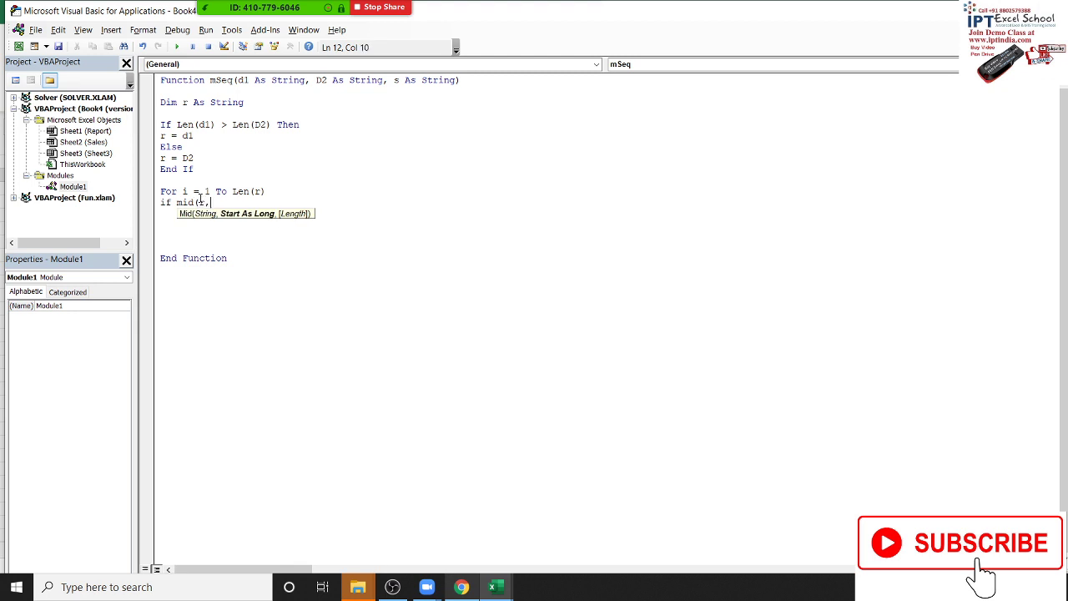
{"action": "type", "text": "i"}
{"action": "type", "text": ","}
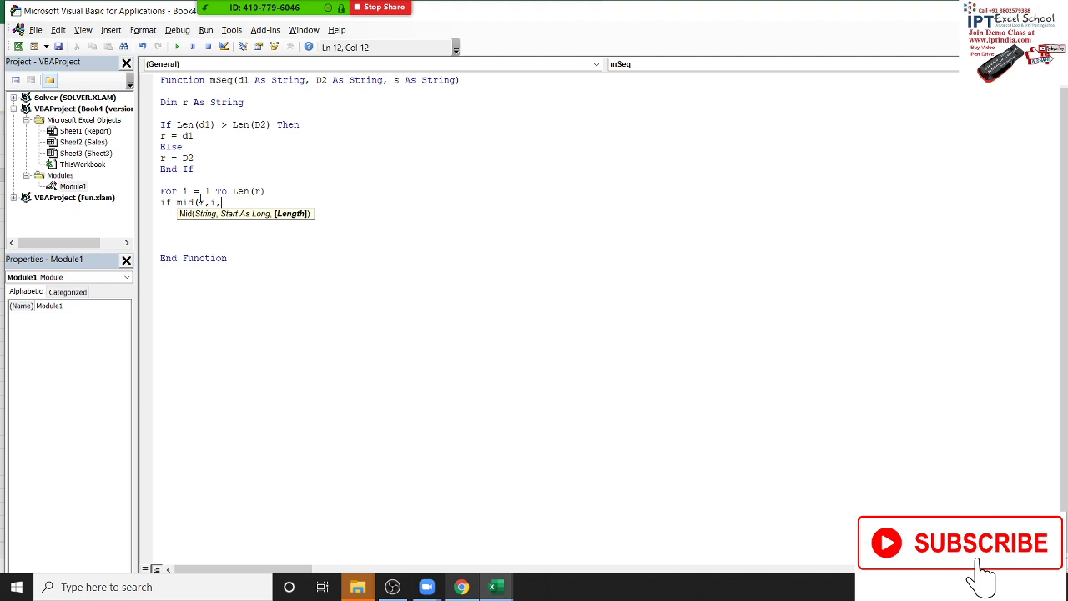
{"action": "key", "text": "BackSpace"}
{"action": "key", "text": "BackSpace"}
{"action": "key", "text": "BackSpace"}
{"action": "key", "text": "BackSpace"}
{"action": "key", "text": "BackSpace"}
{"action": "key", "text": "BackSpace"}
{"action": "key", "text": "BackSpace"}
{"action": "key", "text": "BackSpace"}
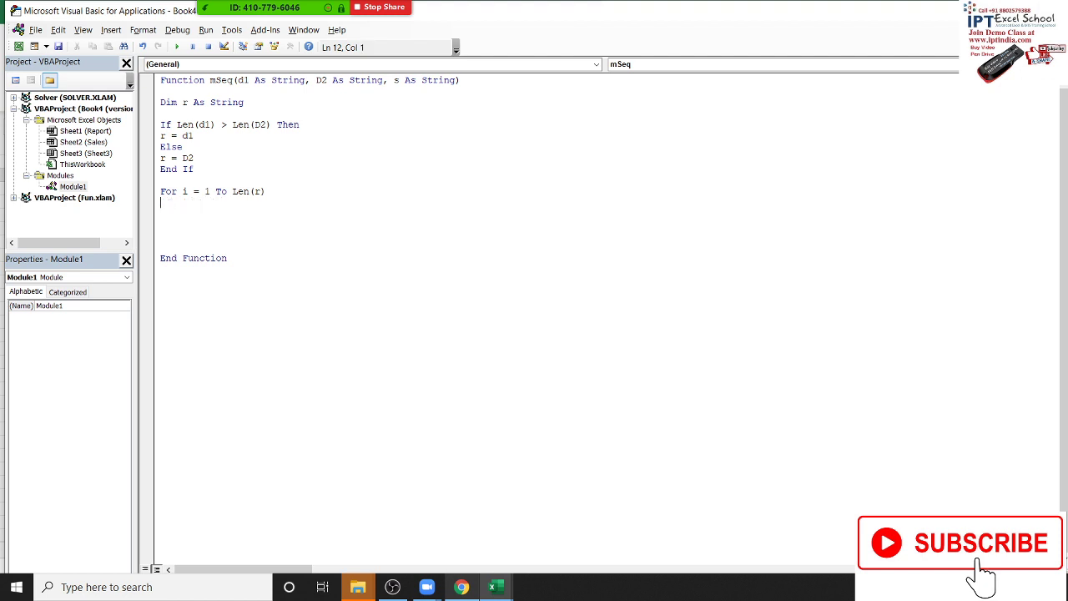
Step: Delete the For i = 1 To Len(r) line from mSeq
{"action": "left_click", "coordinate": [161, 202]}
{"action": "key", "text": "Return"}
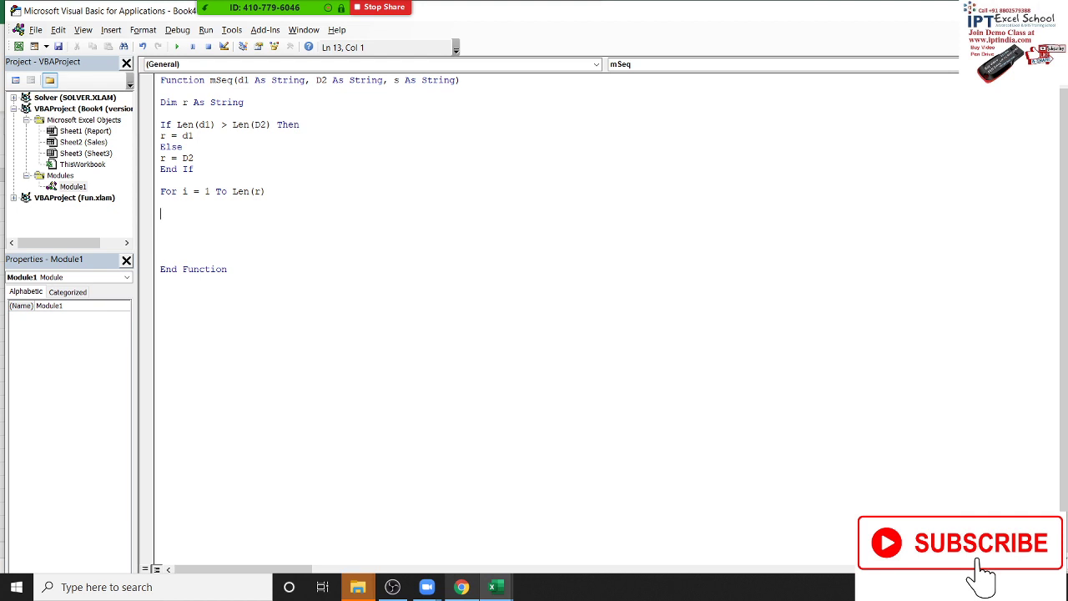
{"action": "key", "text": "Up"}
{"action": "key", "text": "Up"}
{"action": "key", "text": "shift+Down"}
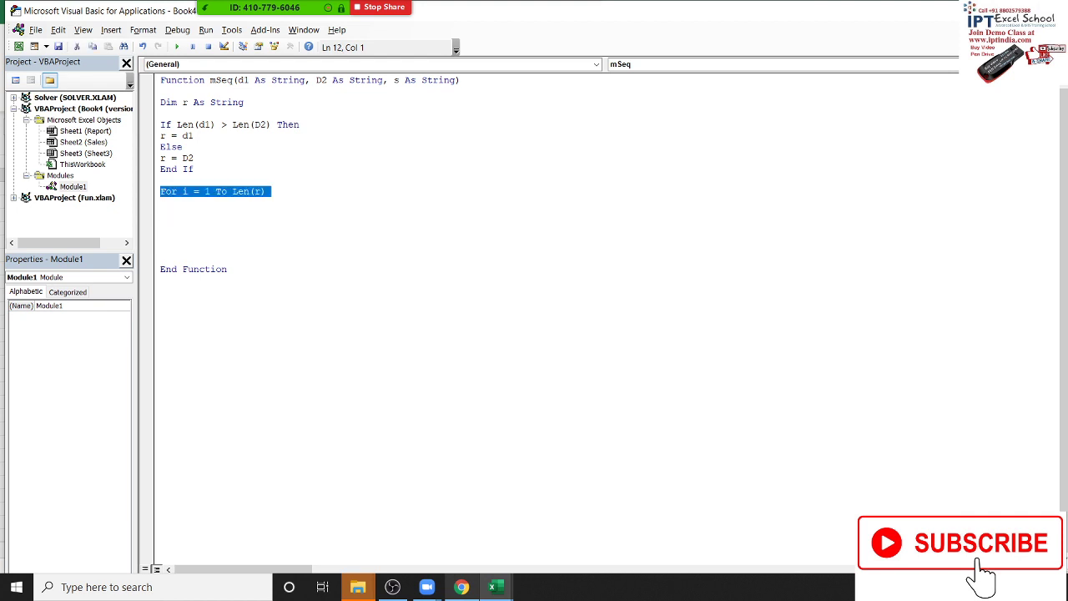
{"action": "key", "text": "Delete"}
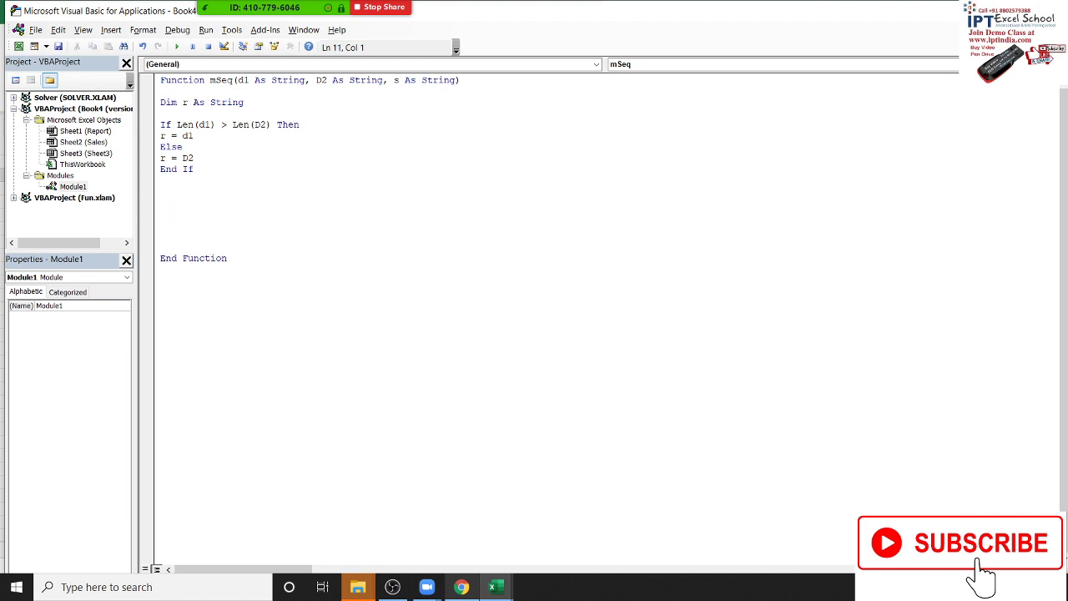
Step: Switch among the open windows and return to the VBA code editor
{"action": "key", "text": "alt+Tab"}
{"action": "key", "text": "Tab"}
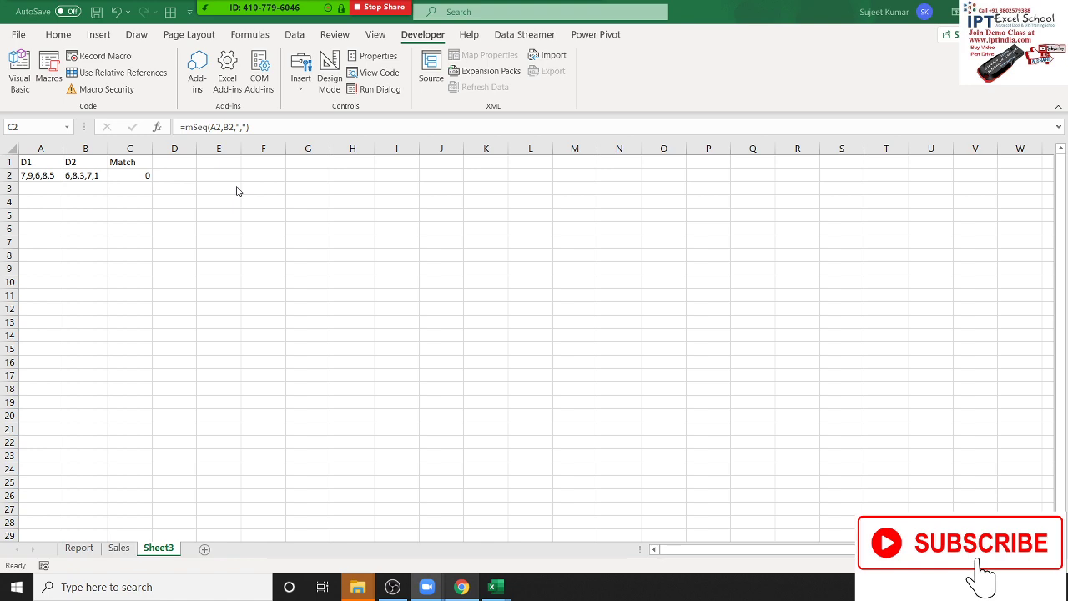
{"action": "key", "text": "alt+Tab"}
{"action": "key", "text": "alt+Tab"}
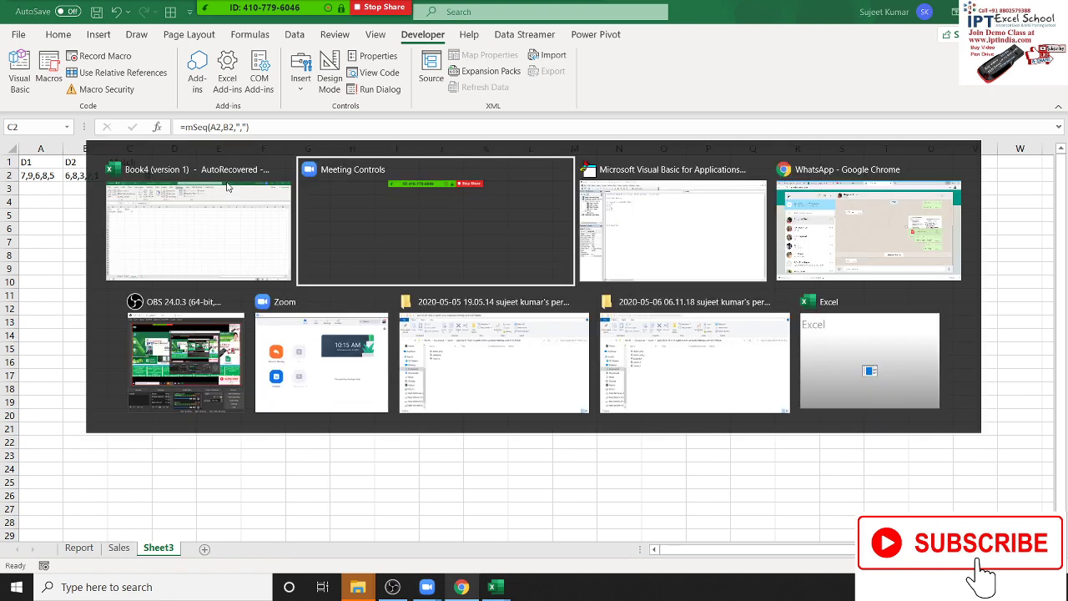
{"action": "key", "text": "alt+Tab"}
{"action": "key", "text": "Return"}
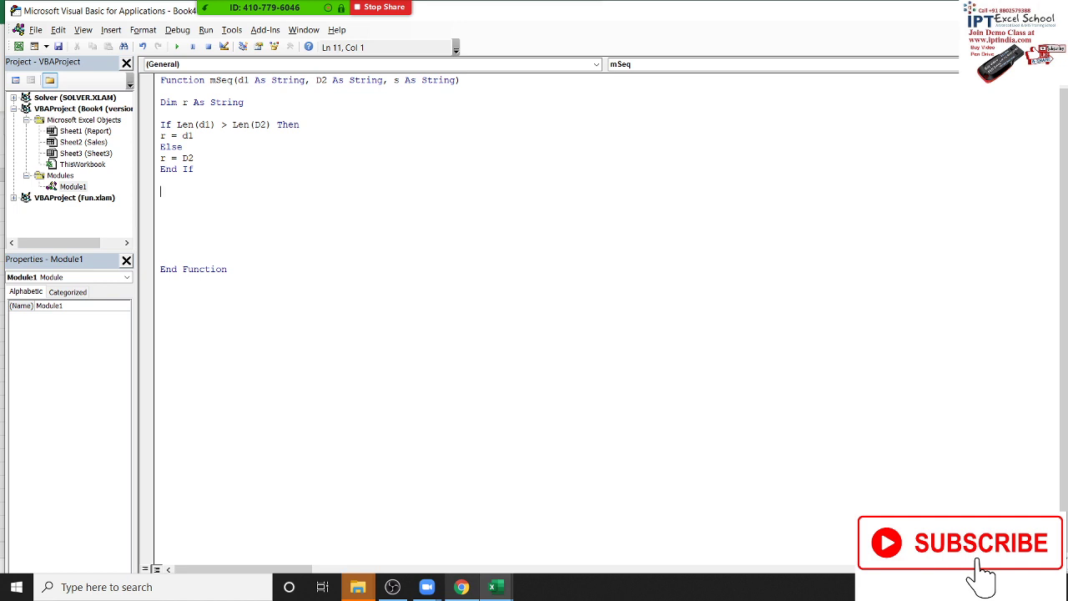
Step: Add c = Len(r) - Len(Replace(r, ",", "")) below End If, then check the worksheet
{"action": "key", "text": "Up"}
{"action": "key", "text": "Down"}
{"action": "type", "text": "c"}
{"action": "type", "text": "="}
{"action": "type", "text": "le"}
{"action": "type", "text": "n(r"}
{"action": "type", "text": ")"}
{"action": "type", "text": "-len("}
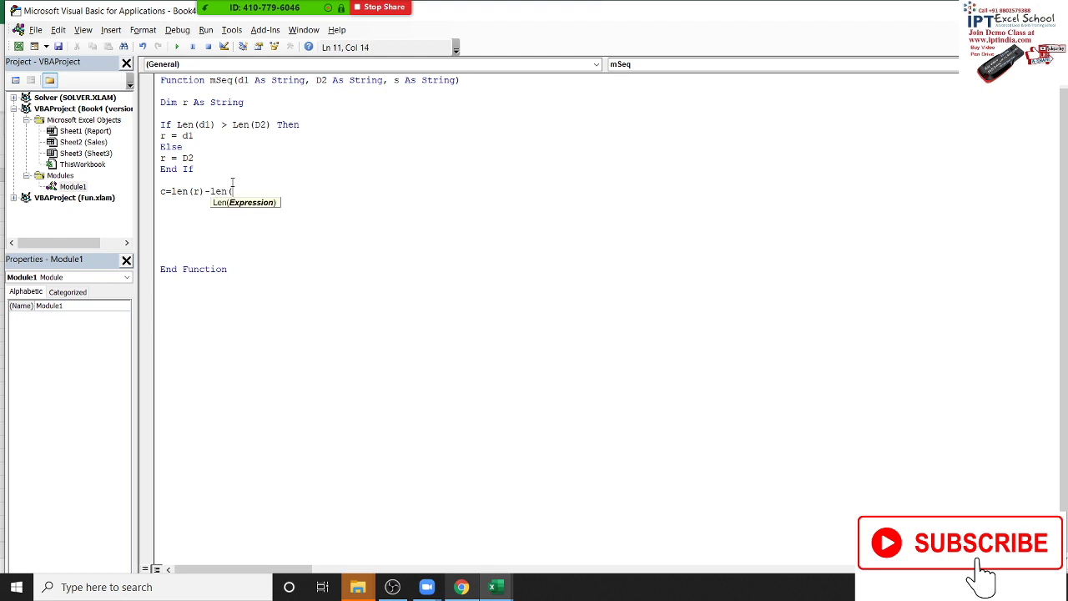
{"action": "type", "text": "repla"}
{"action": "type", "text": "ce("}
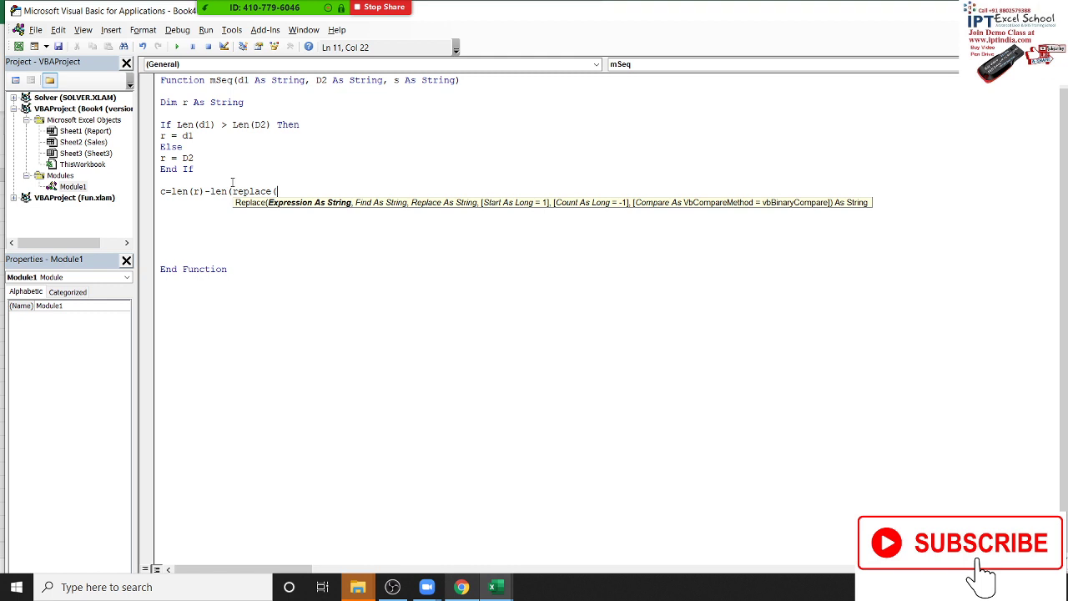
{"action": "type", "text": "r, "}
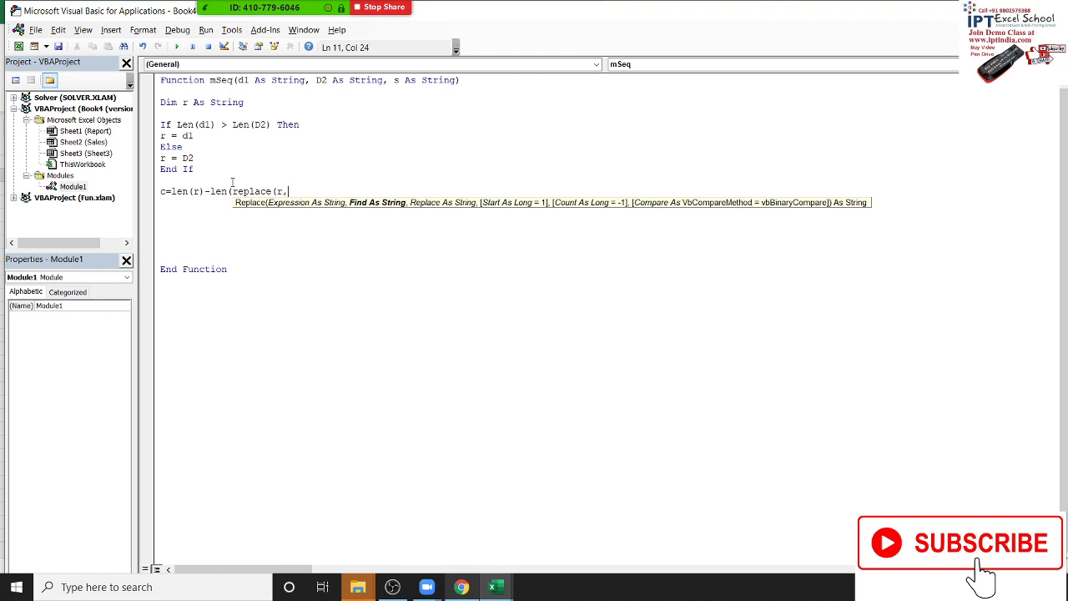
{"action": "type", "text": "\","}
{"action": "type", "text": "\", \"\""}
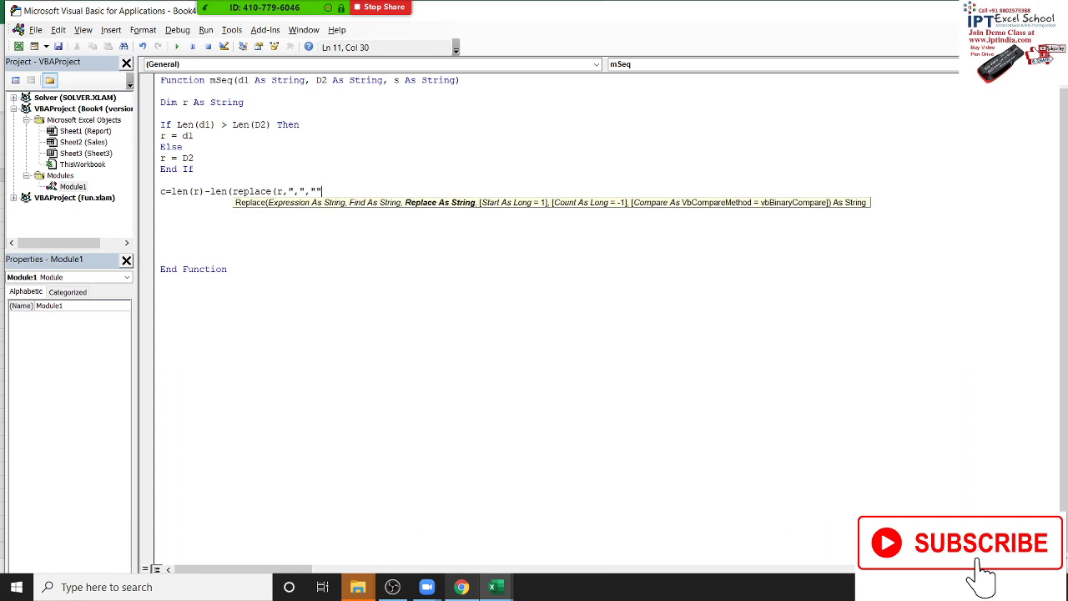
{"action": "type", "text": "))"}
{"action": "key", "text": "Return"}
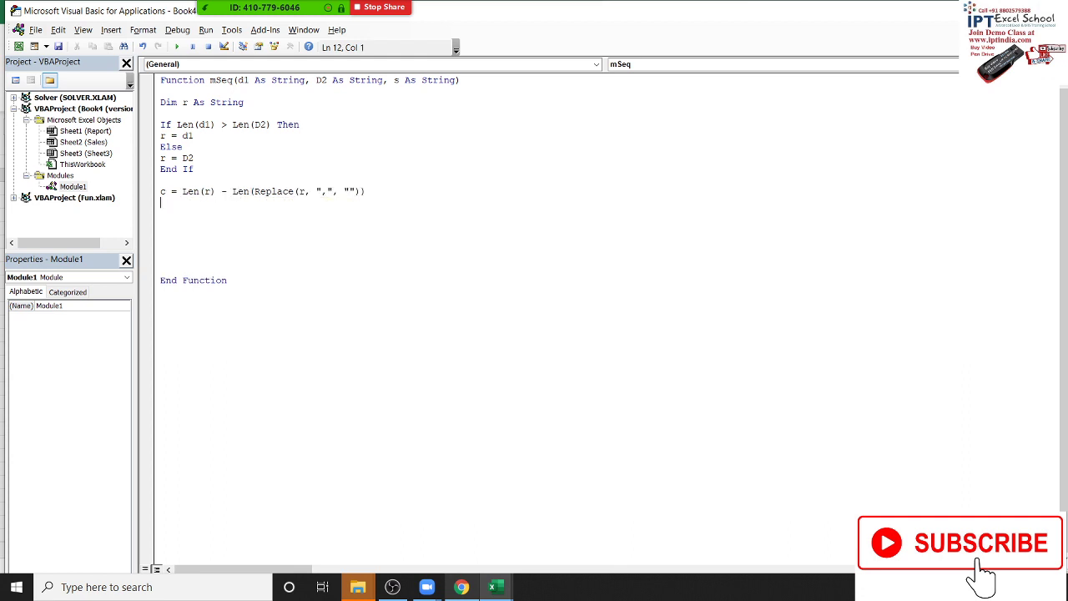
{"action": "key", "text": "alt+F11"}
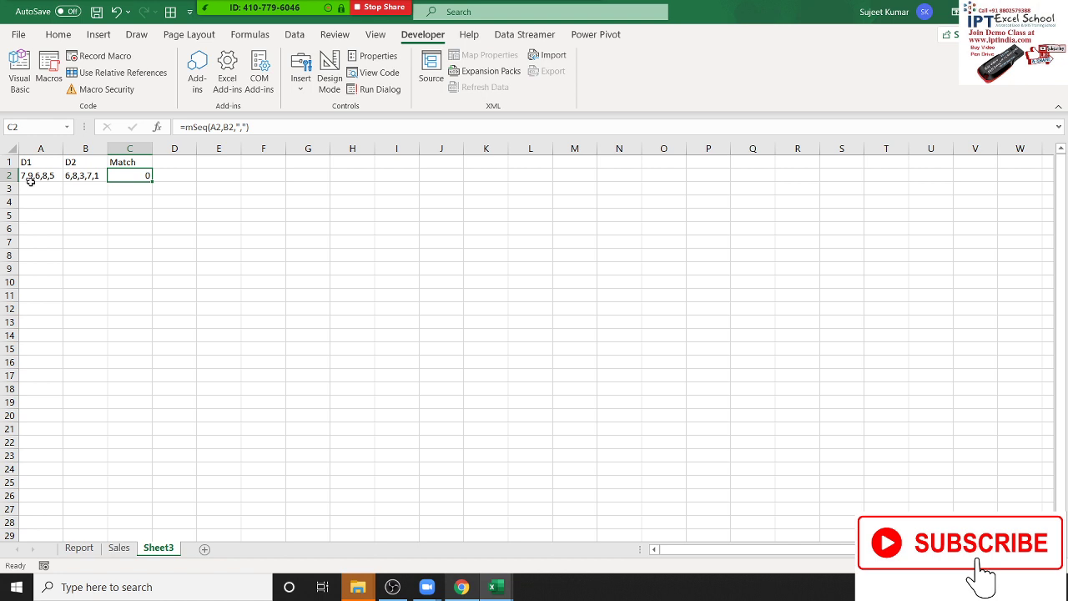
Step: Inspect the list data in cells A2, A3 and B3 on Sheet3
{"action": "left_click", "coordinate": [47, 183]}
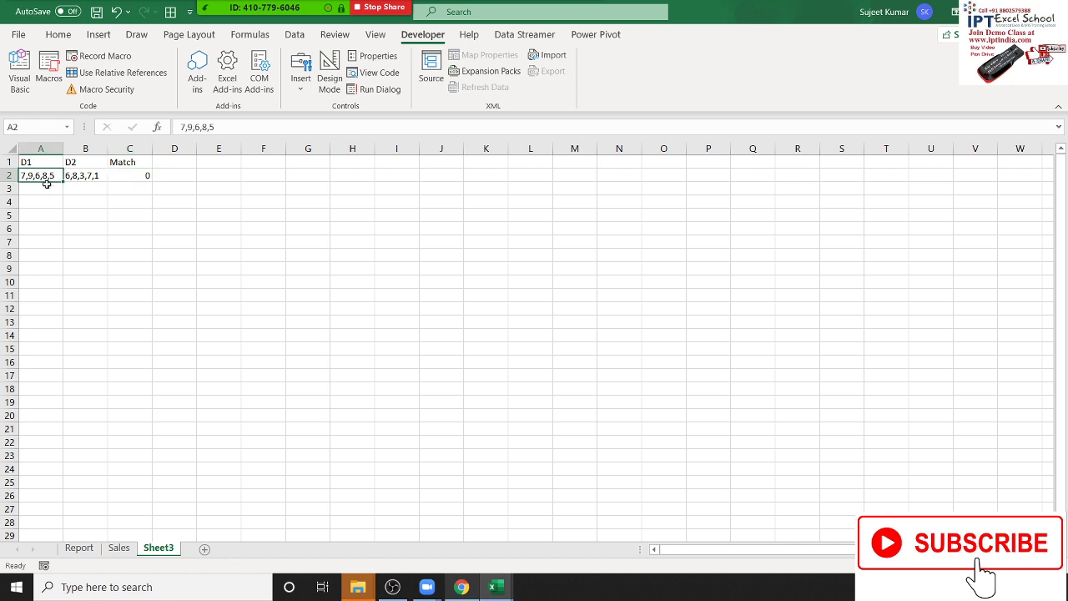
{"action": "left_click", "coordinate": [47, 184]}
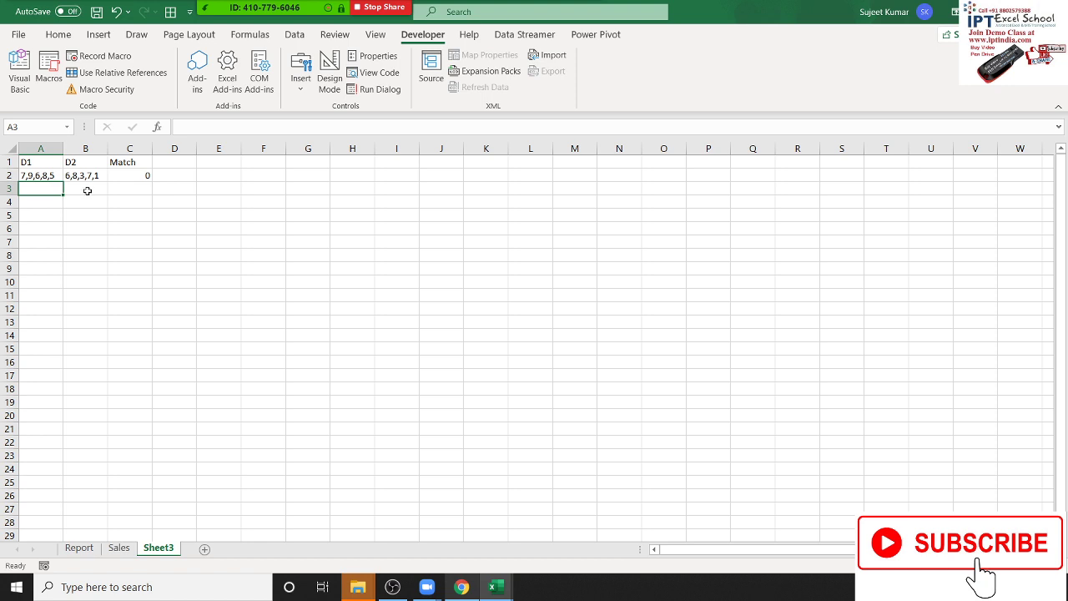
{"action": "left_click", "coordinate": [87, 192]}
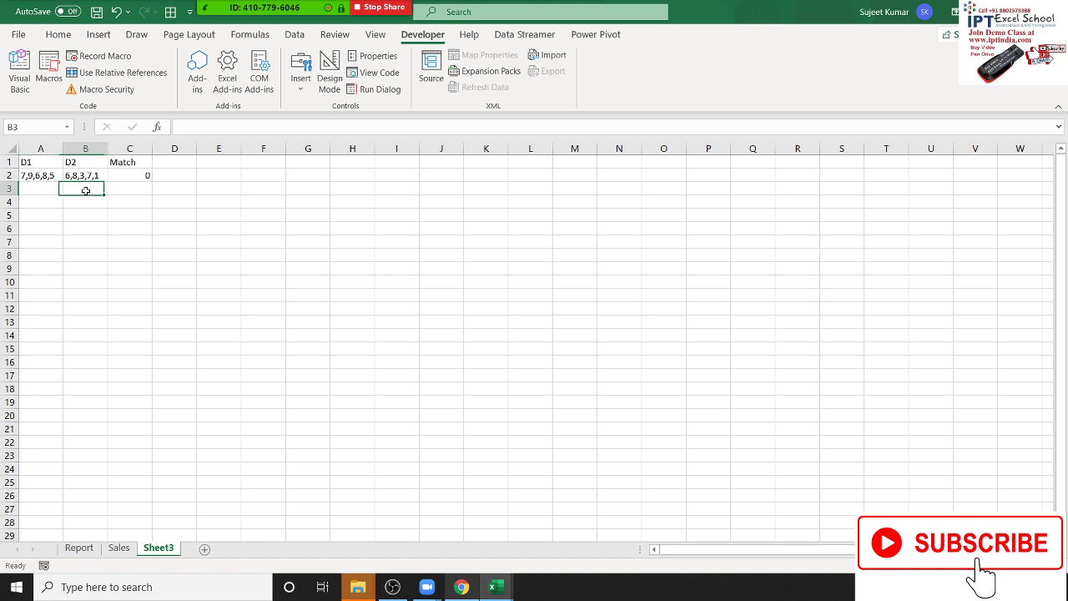
{"action": "left_click", "coordinate": [42, 187]}
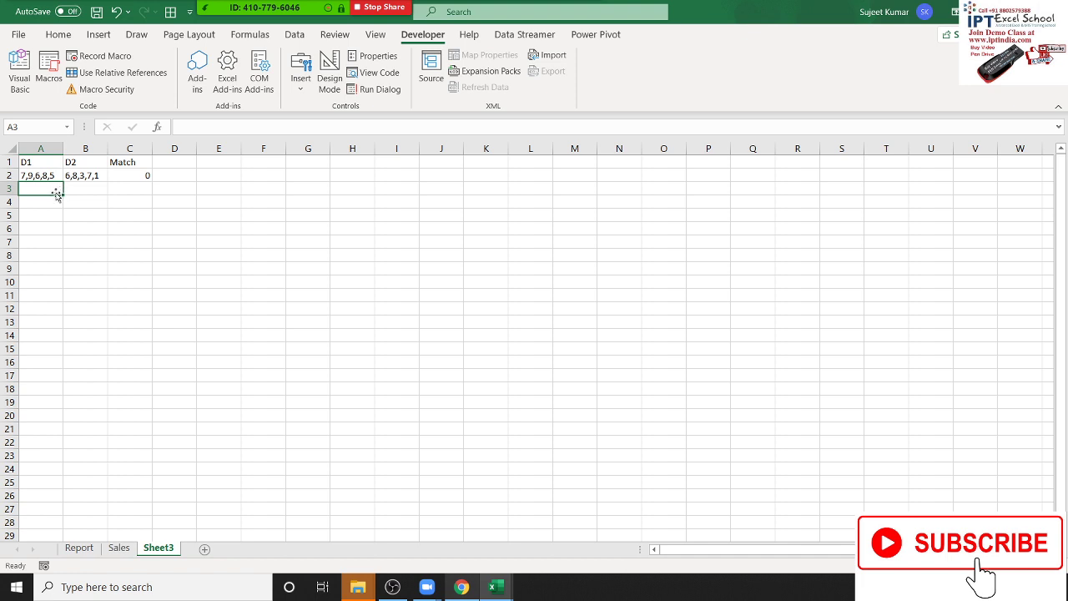
Step: Glance at mSeq in the VBA editor, then return to Excel and select F4
{"action": "key", "text": "alt+F11"}
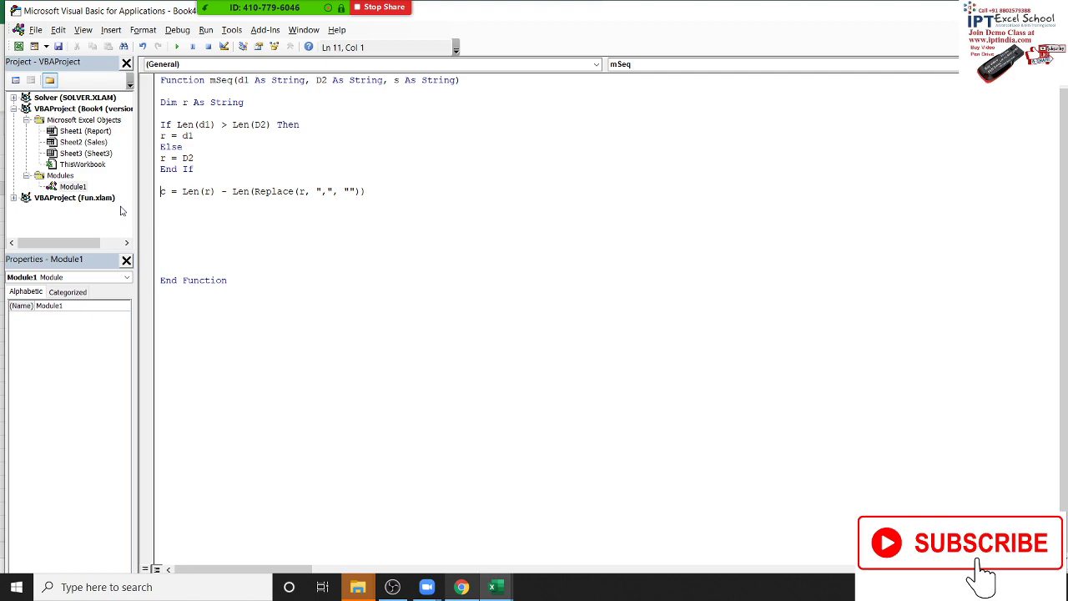
{"action": "key", "text": "Down"}
{"action": "key", "text": "alt+Tab"}
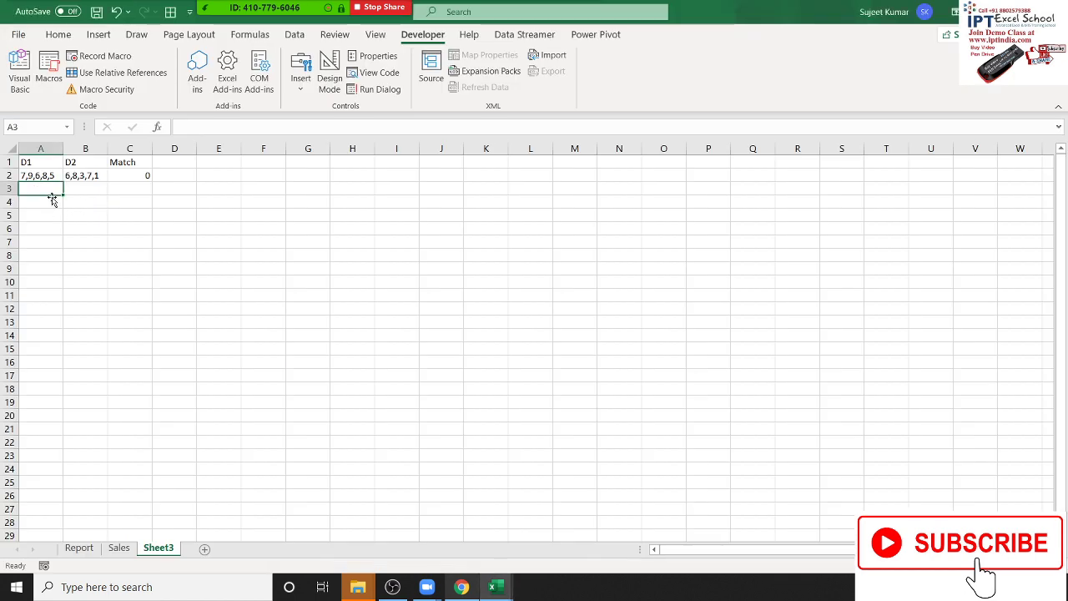
{"action": "left_click", "coordinate": [271, 201]}
Step: Below the comma-count line, add For i = 1 To c, erasing the stray 'sub rr' text
{"action": "key", "text": "alt+F11"}
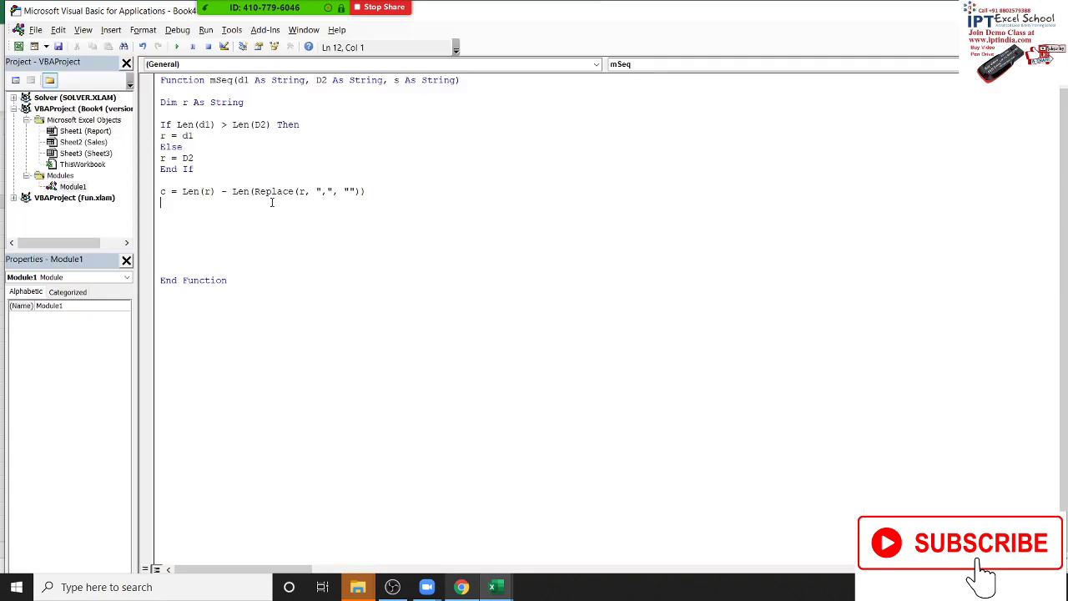
{"action": "left_click", "coordinate": [199, 319]}
{"action": "type", "text": "sub "}
{"action": "type", "text": "rr"}
{"action": "key", "text": "BackSpace"}
{"action": "key", "text": "BackSpace"}
{"action": "key", "text": "BackSpace"}
{"action": "key", "text": "BackSpace"}
{"action": "key", "text": "BackSpace"}
{"action": "key", "text": "Up"}
{"action": "key", "text": "Up"}
{"action": "key", "text": "Up"}
{"action": "key", "text": "Up"}
{"action": "key", "text": "Up"}
{"action": "type", "text": "for "}
{"action": "type", "text": "i "}
{"action": "type", "text": "= "}
{"action": "type", "text": "1 to "}
{"action": "type", "text": "3"}
{"action": "key", "text": "BackSpace"}
{"action": "type", "text": "c"}
{"action": "key", "text": "Return"}
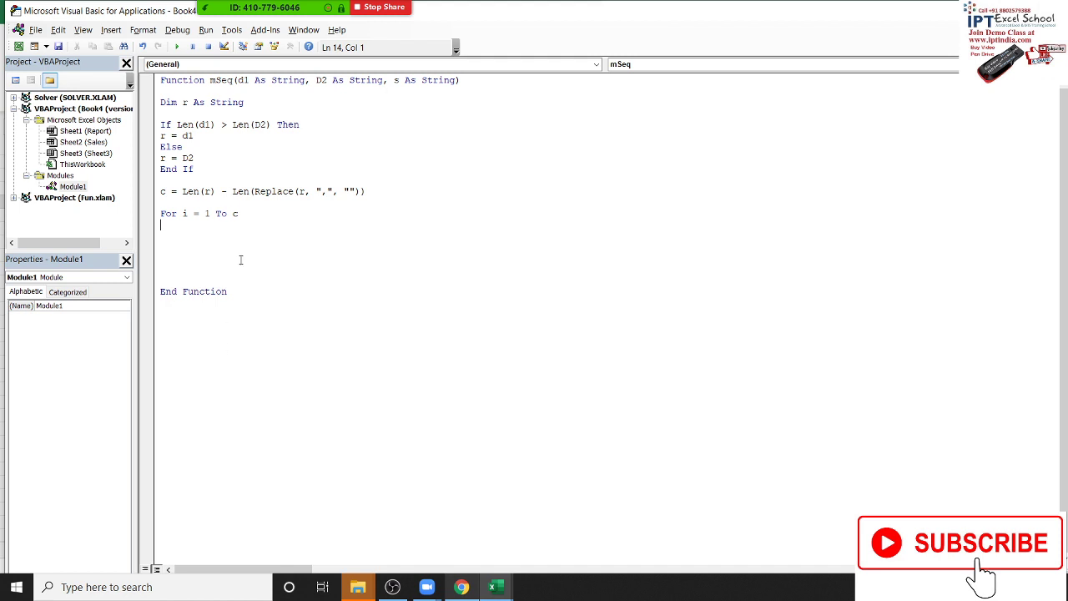
Step: Close the loop with Next i and open blank lines inside it
{"action": "left_click", "coordinate": [208, 235]}
{"action": "type", "text": "ne"}
{"action": "type", "text": "xt i"}
{"action": "key", "text": "Return"}
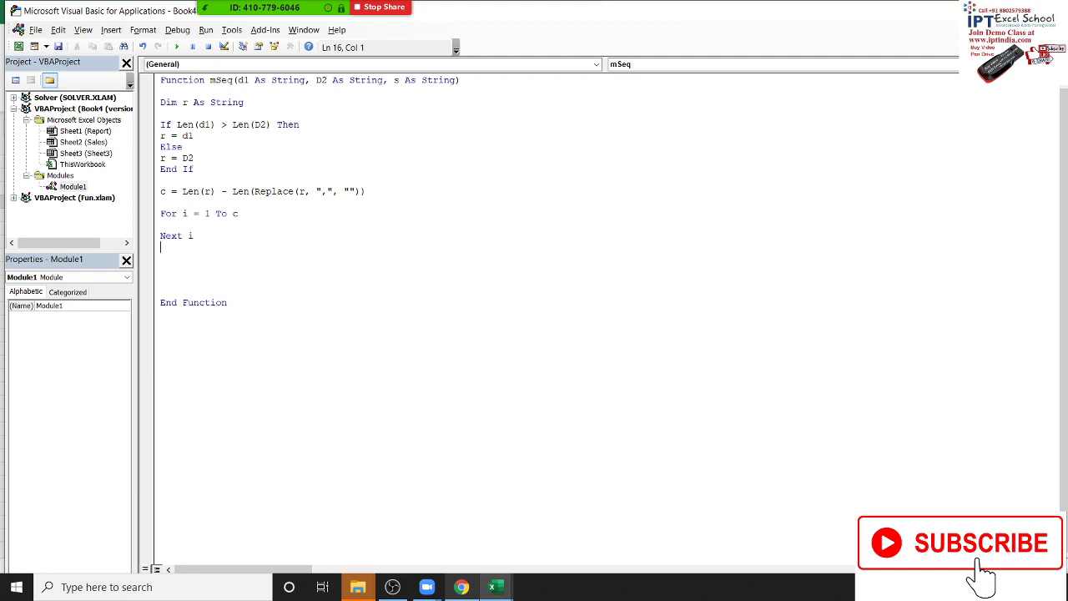
{"action": "key", "text": "Up"}
{"action": "key", "text": "Return"}
{"action": "key", "text": "Up"}
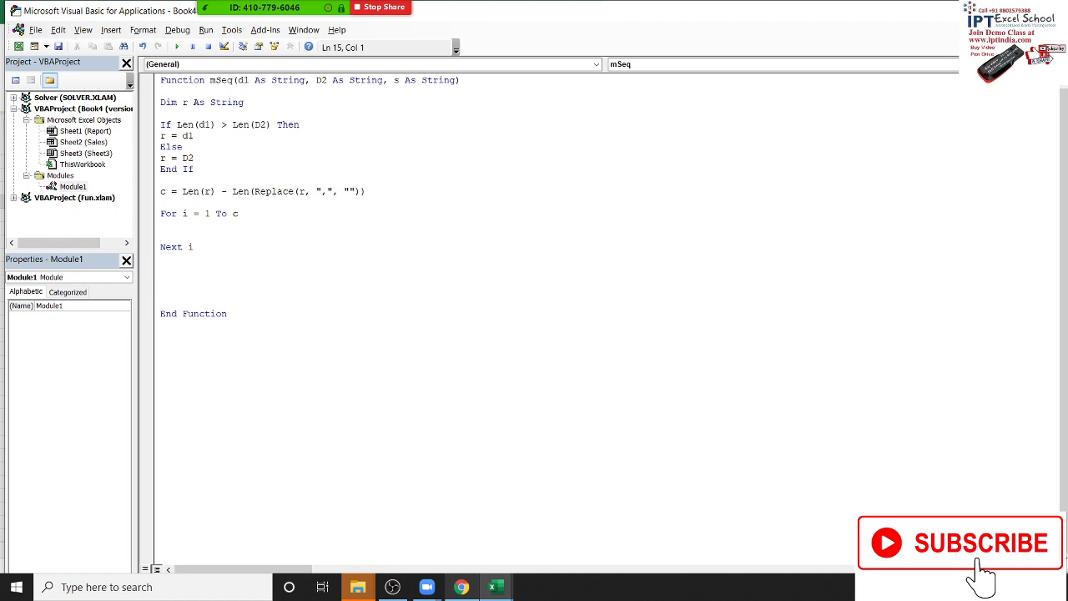
{"action": "key", "text": "Up"}
{"action": "key", "text": "Return"}
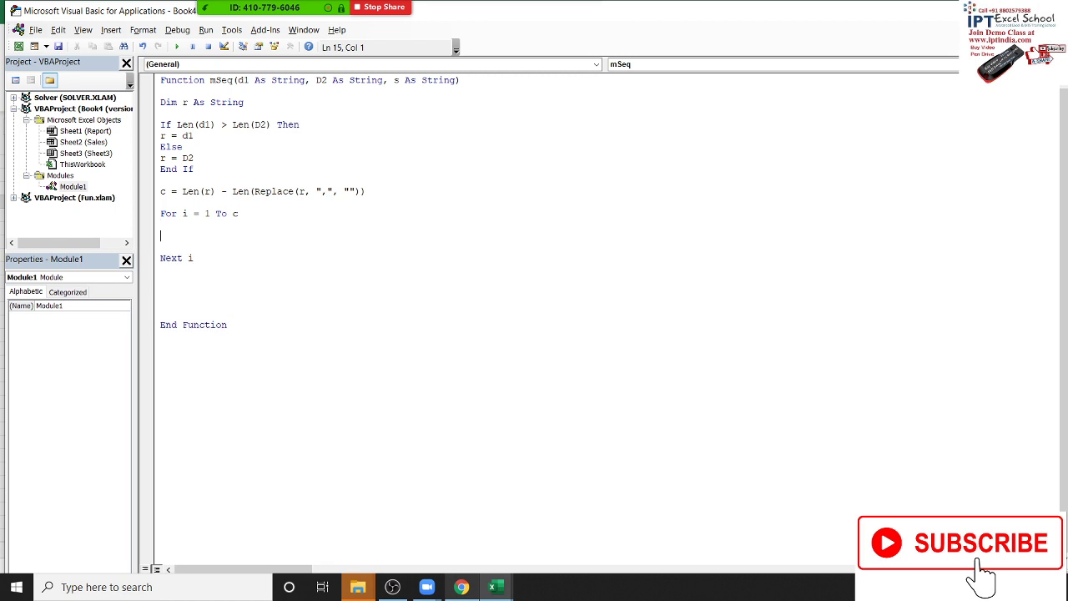
{"action": "key", "text": "Up"}
Step: Inside the loop, add p = InStr(i, r, s)
{"action": "type", "text": "i"}
{"action": "type", "text": "n"}
{"action": "key", "text": "BackSpace"}
{"action": "key", "text": "BackSpace"}
{"action": "type", "text": "p="}
{"action": "type", "text": "ins"}
{"action": "type", "text": "tr("}
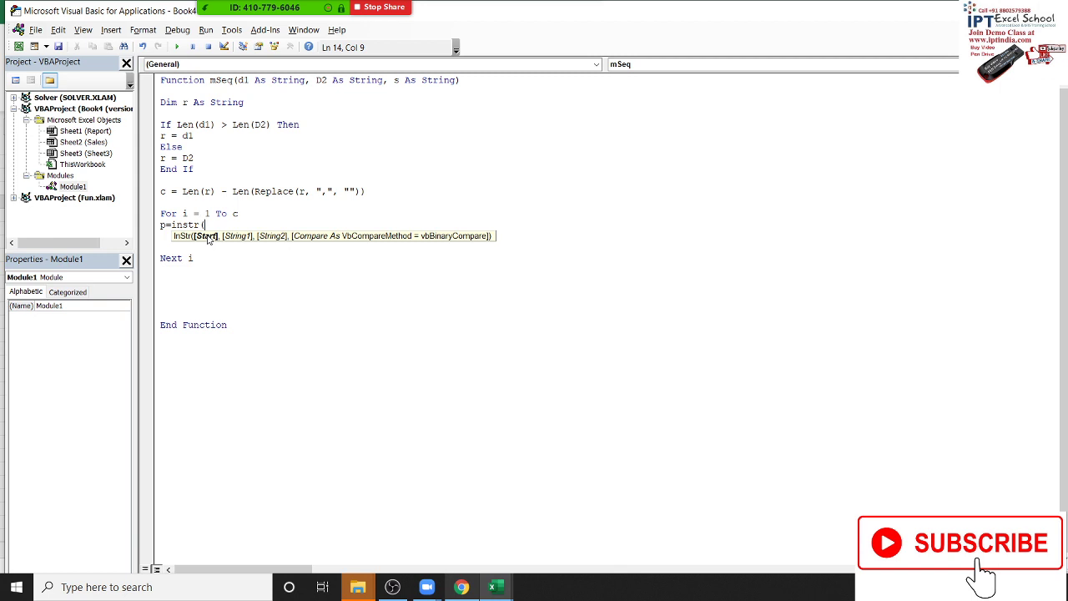
{"action": "type", "text": "i,"}
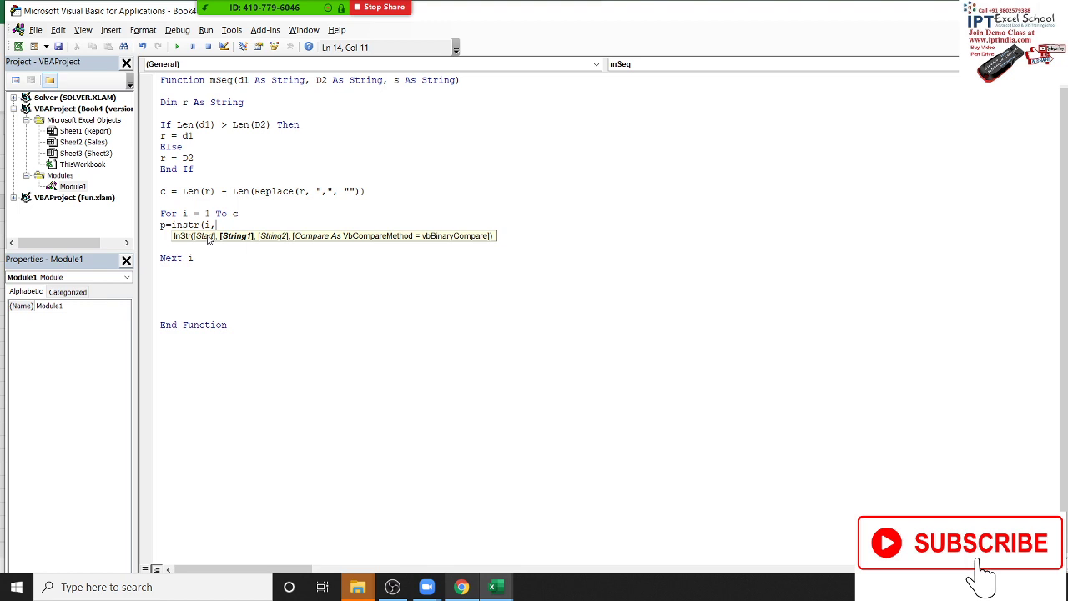
{"action": "type", "text": "r"}
{"action": "type", "text": ","}
{"action": "key", "text": "BackSpace"}
{"action": "key", "text": "BackSpace"}
{"action": "type", "text": "\","}
{"action": "type", "text": "\""}
{"action": "key", "text": "BackSpace"}
{"action": "key", "text": "BackSpace"}
{"action": "key", "text": "BackSpace"}
{"action": "key", "text": "BackSpace"}
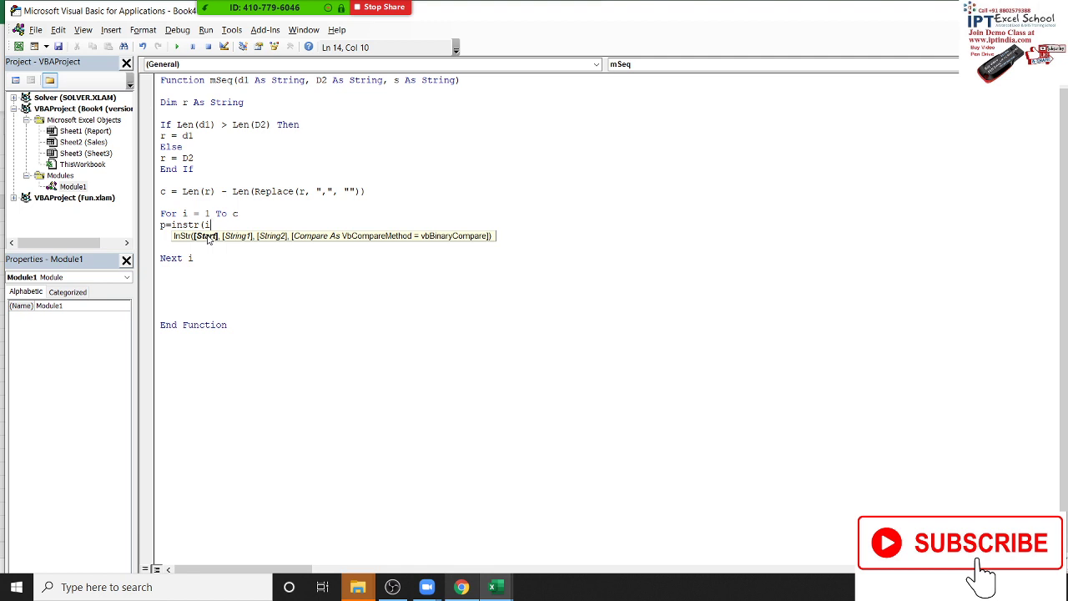
{"action": "type", "text": ","}
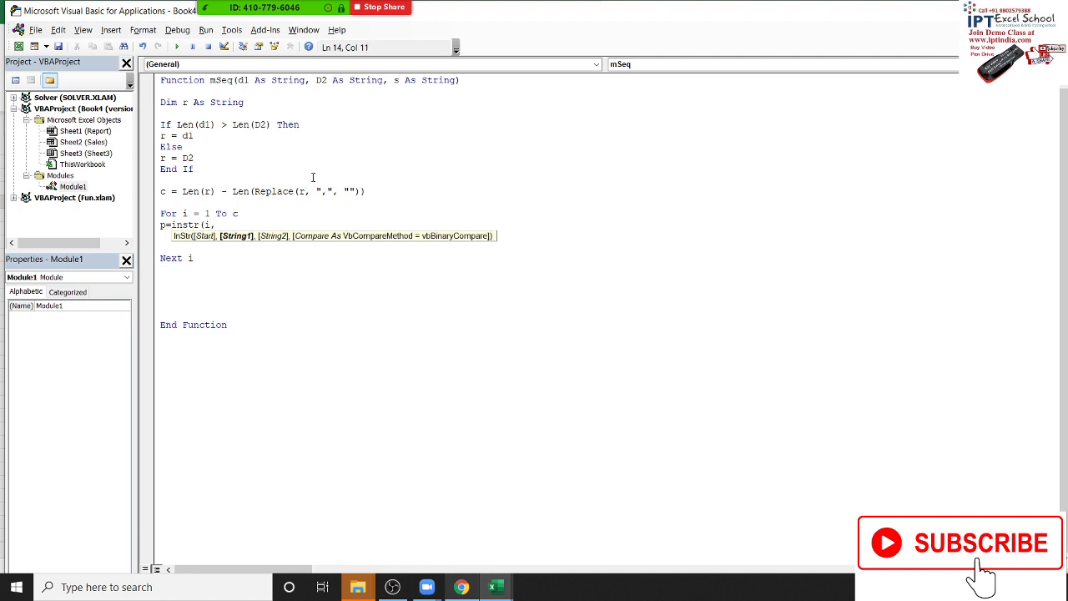
{"action": "type", "text": "s"}
{"action": "key", "text": "BackSpace"}
{"action": "type", "text": "r, "}
{"action": "type", "text": "s"}
{"action": "type", "text": ")"}
{"action": "left_click", "coordinate": [393, 280]}
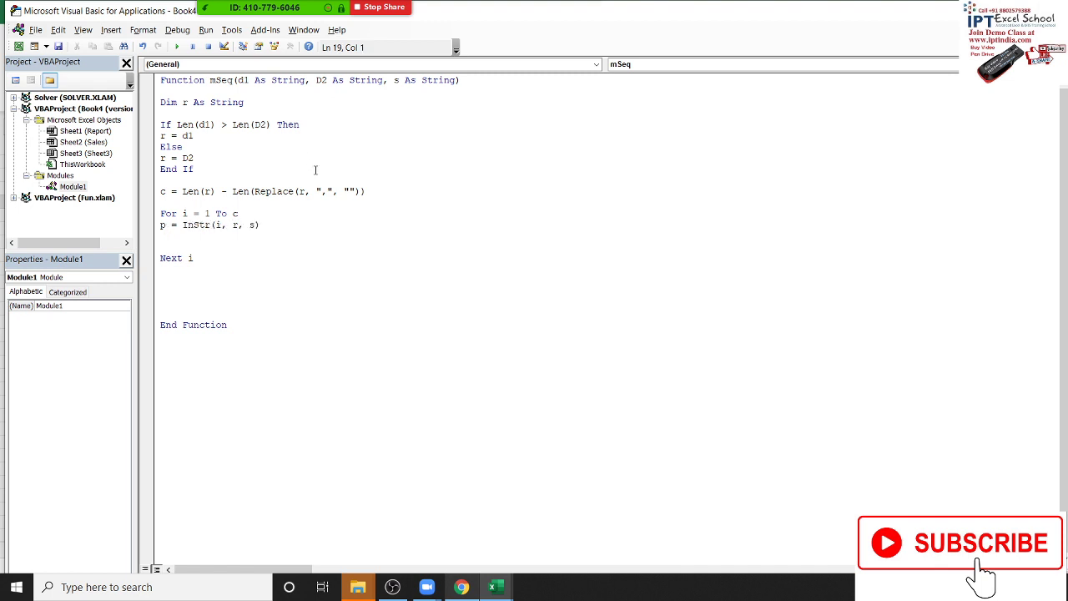
Step: Change the "," literal in the Replace call to s and add blank lines in the loop
{"action": "left_click_drag", "start_coordinate": [334, 191], "coordinate": [315, 191]}
{"action": "type", "text": "s"}
{"action": "left_click", "coordinate": [205, 235]}
{"action": "key", "text": "Return"}
{"action": "left_click", "coordinate": [160, 224]}
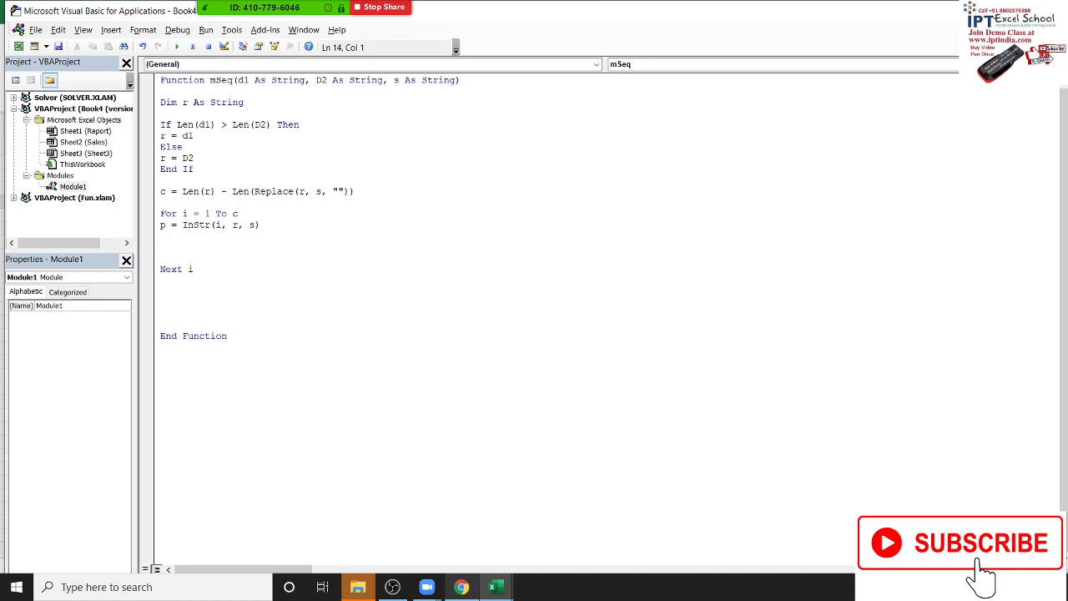
{"action": "key", "text": "shift+Right"}
{"action": "left_click", "coordinate": [161, 236]}
{"action": "key", "text": "Return"}
{"action": "type", "text": "mid"}
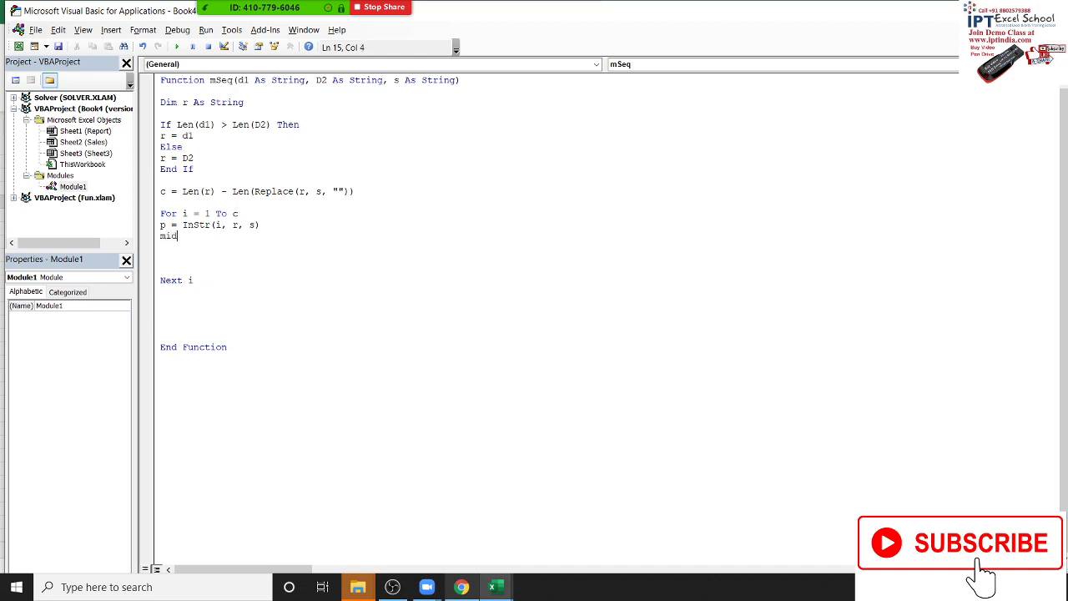
{"action": "key", "text": "BackSpace"}
{"action": "key", "text": "BackSpace"}
{"action": "key", "text": "BackSpace"}
Step: Make the comma-count line use d1 in both Len and Replace
{"action": "double_click", "coordinate": [206, 191]}
{"action": "type", "text": "d1"}
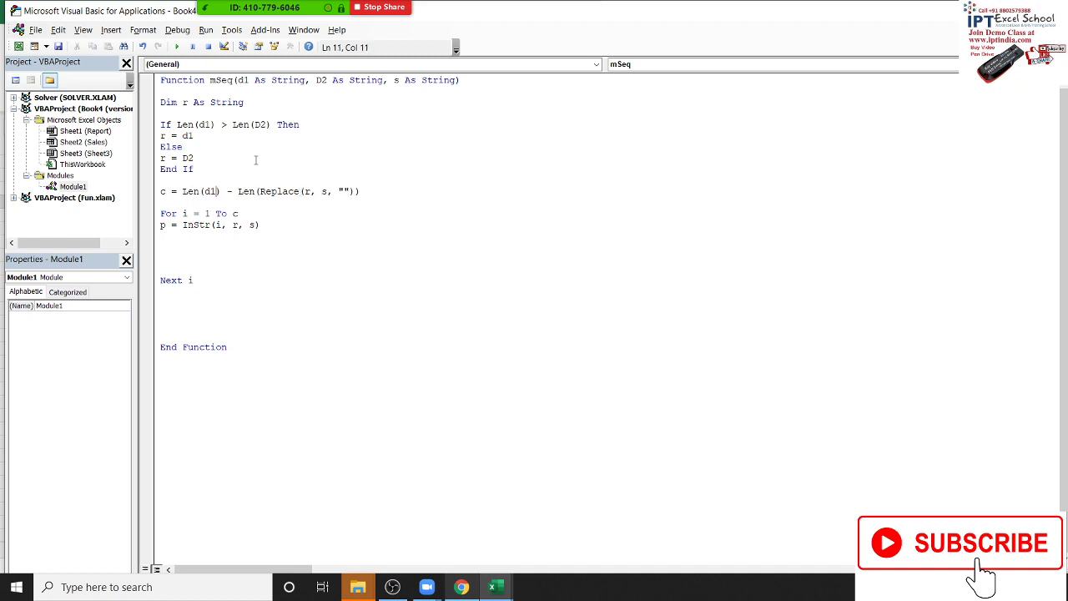
{"action": "left_click", "coordinate": [301, 200]}
{"action": "double_click", "coordinate": [208, 192]}
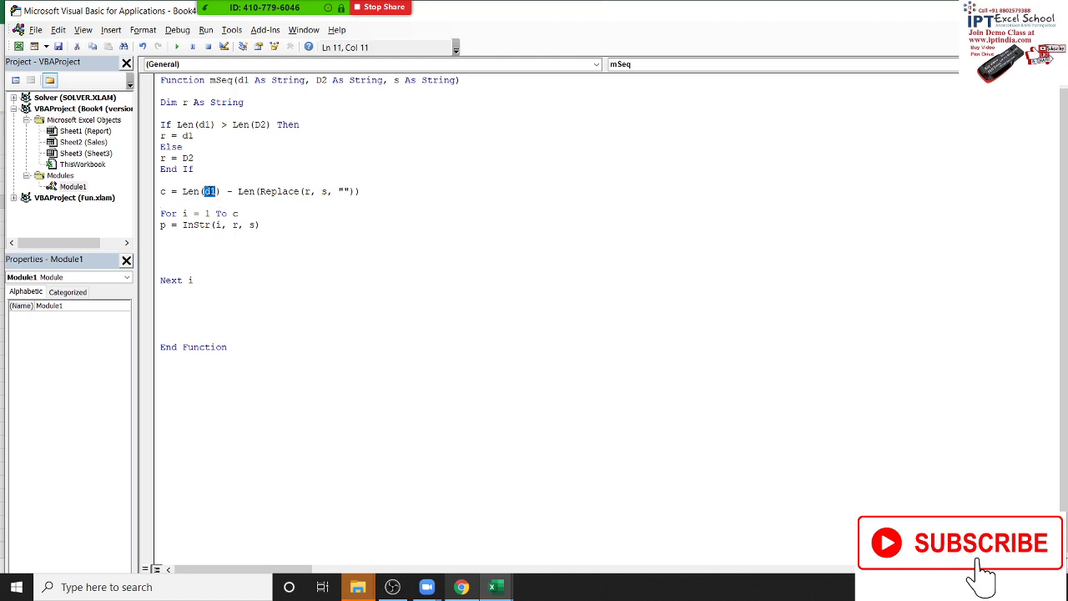
{"action": "left_click", "coordinate": [326, 192]}
{"action": "double_click", "coordinate": [307, 192]}
{"action": "type", "text": "d1"}
Step: Add k = d2 after r = d1 and k = d1 after r = D2
{"action": "left_click", "coordinate": [202, 136]}
{"action": "key", "text": "Return"}
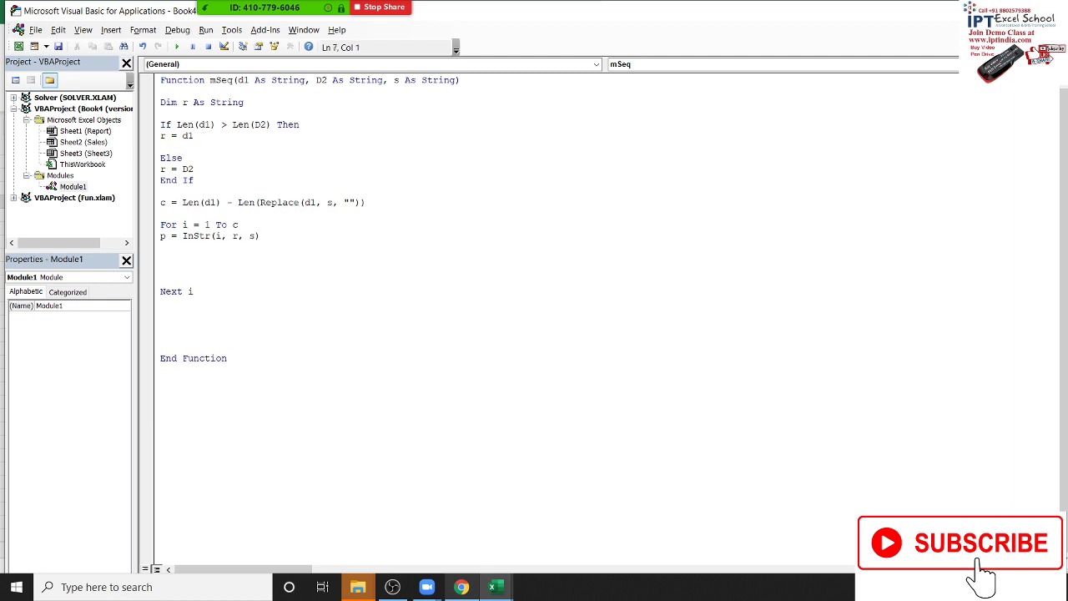
{"action": "type", "text": "k="}
{"action": "type", "text": "d2"}
{"action": "left_click", "coordinate": [204, 167]}
{"action": "key", "text": "Return"}
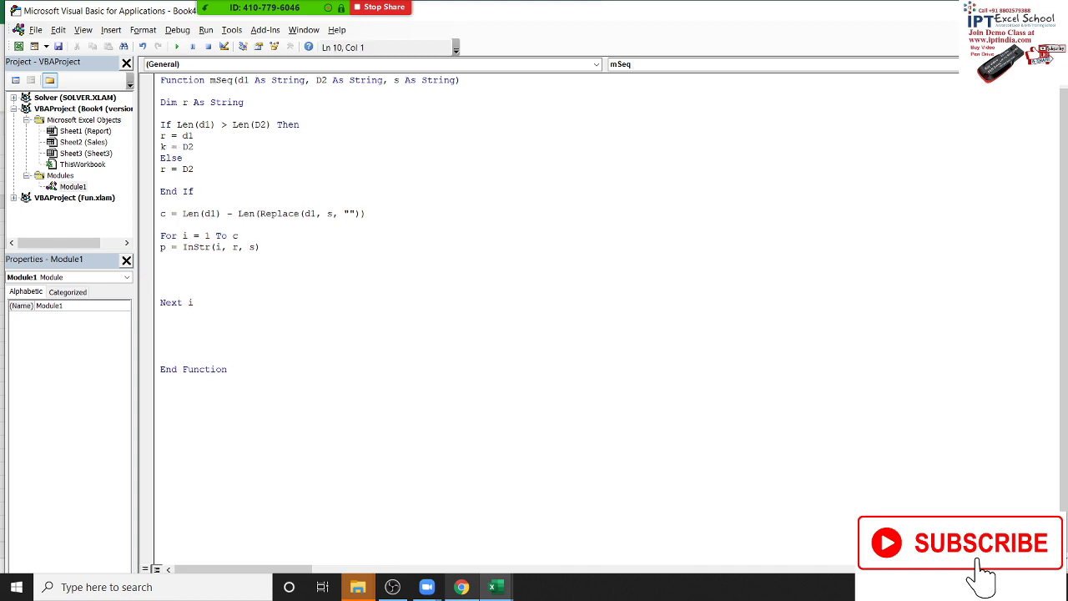
{"action": "type", "text": "k="}
{"action": "type", "text": "d1"}
Step: Make the comma-count line and InStr(i, k, s) use k instead of d1 and r
{"action": "left_click", "coordinate": [266, 215]}
{"action": "double_click", "coordinate": [210, 214]}
{"action": "type", "text": "k"}
{"action": "double_click", "coordinate": [305, 214]}
{"action": "type", "text": "k"}
{"action": "left_click", "coordinate": [261, 247]}
{"action": "double_click", "coordinate": [234, 247]}
{"action": "type", "text": "k"}
{"action": "key", "text": "Return"}
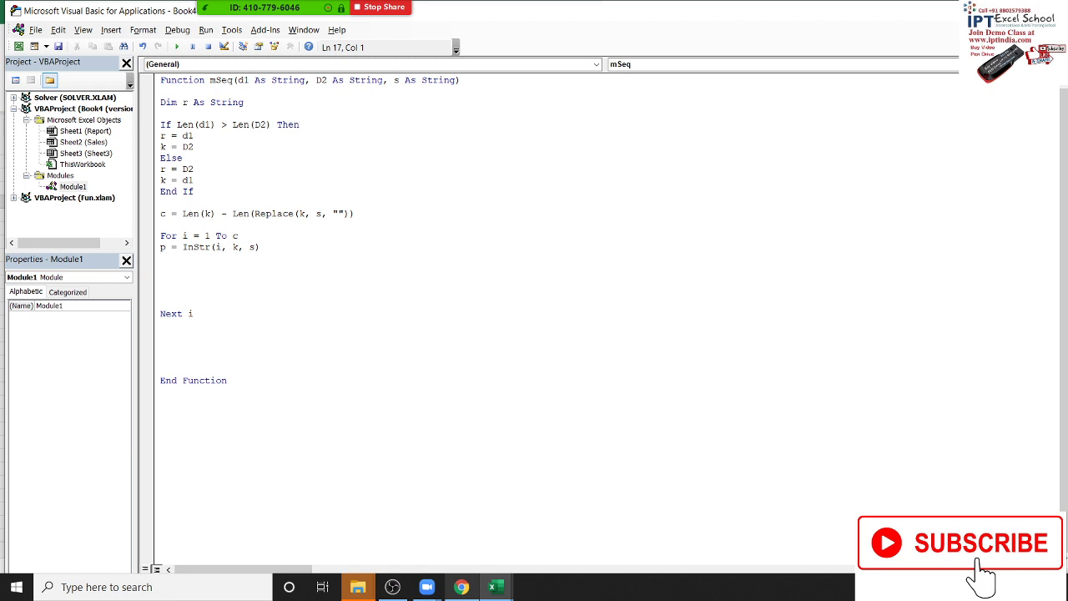
Step: Add f = Mid(k, p, p - t) below the InStr line and tidy the surrounding blank lines
{"action": "type", "text": "f="}
{"action": "type", "text": "mid"}
{"action": "type", "text": "("}
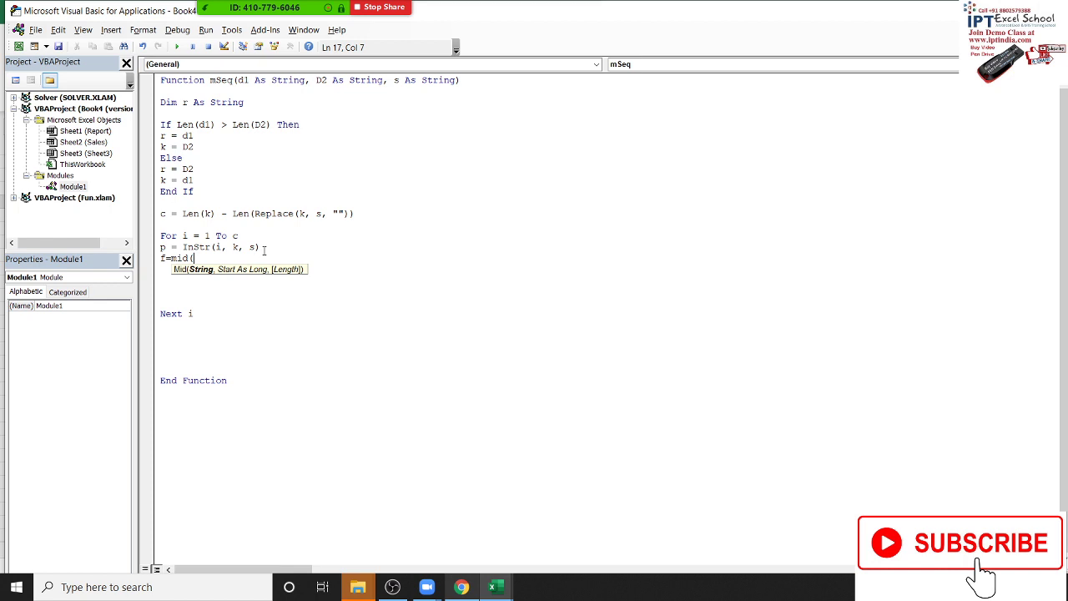
{"action": "type", "text": "k, "}
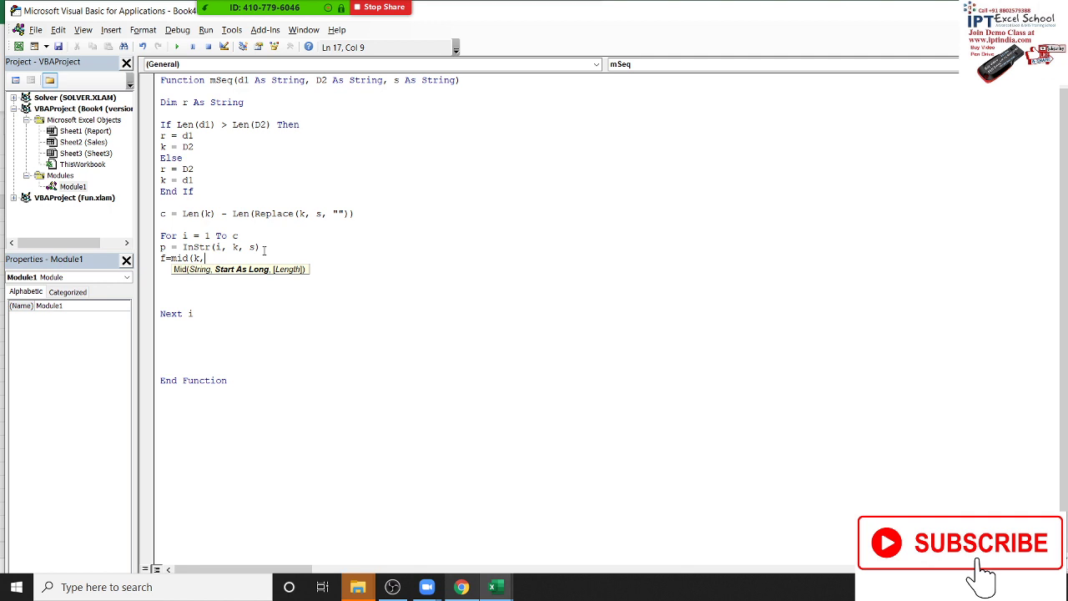
{"action": "type", "text": "p"}
{"action": "type", "text": ", "}
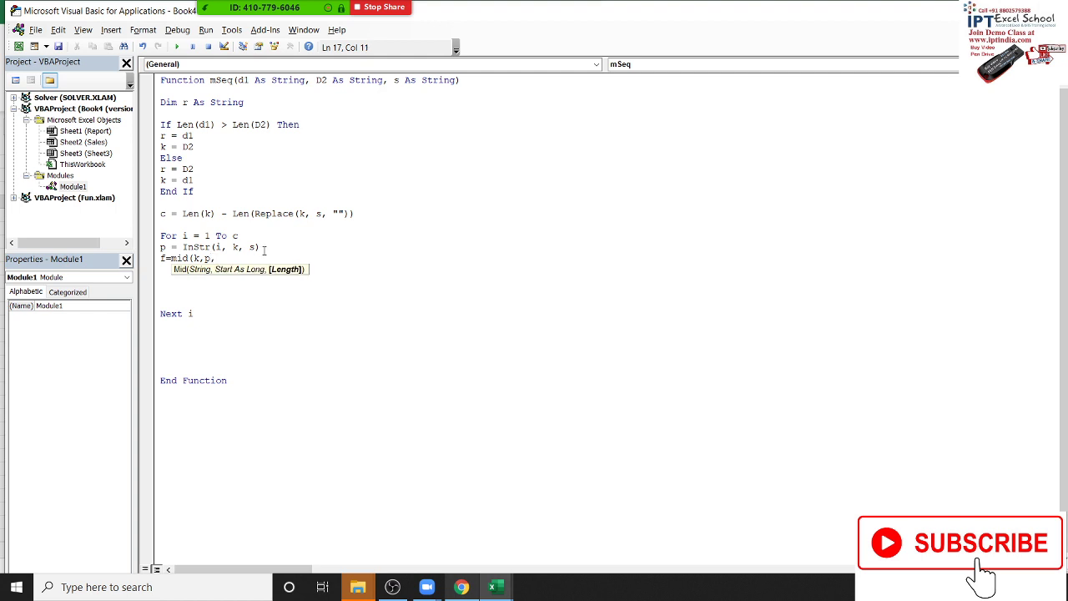
{"action": "type", "text": "p - "}
{"action": "type", "text": "t)"}
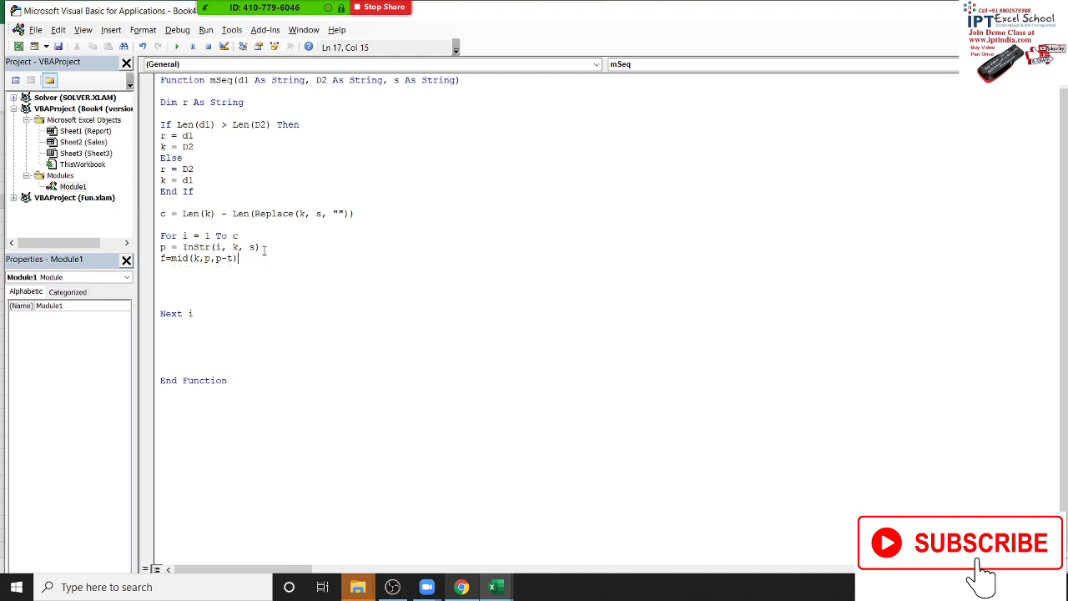
{"action": "key", "text": "Return"}
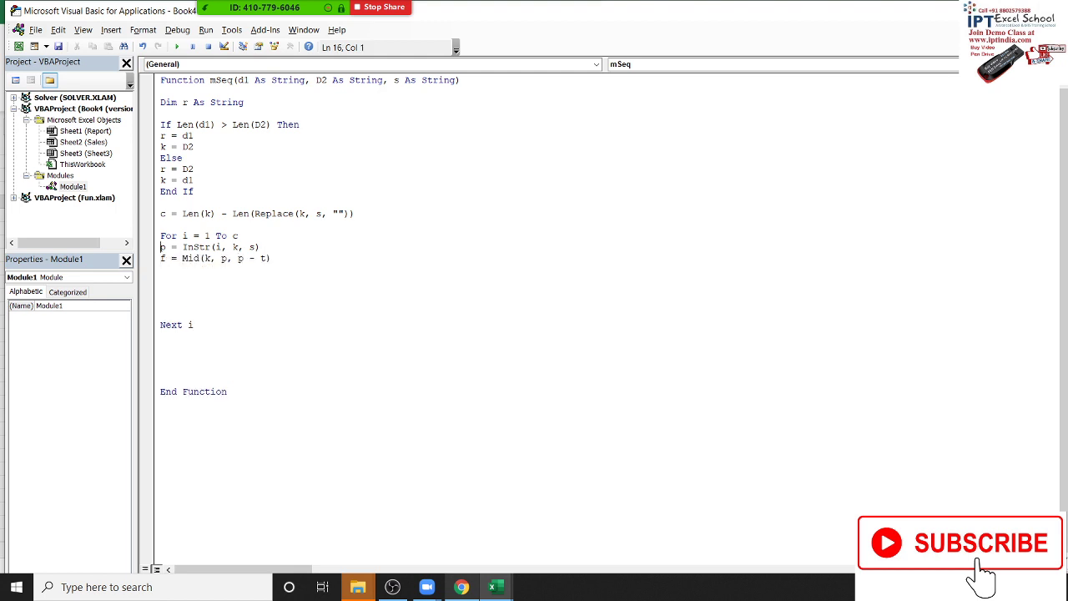
{"action": "left_click", "coordinate": [161, 247]}
{"action": "left_click", "coordinate": [161, 258]}
{"action": "key", "text": "Return"}
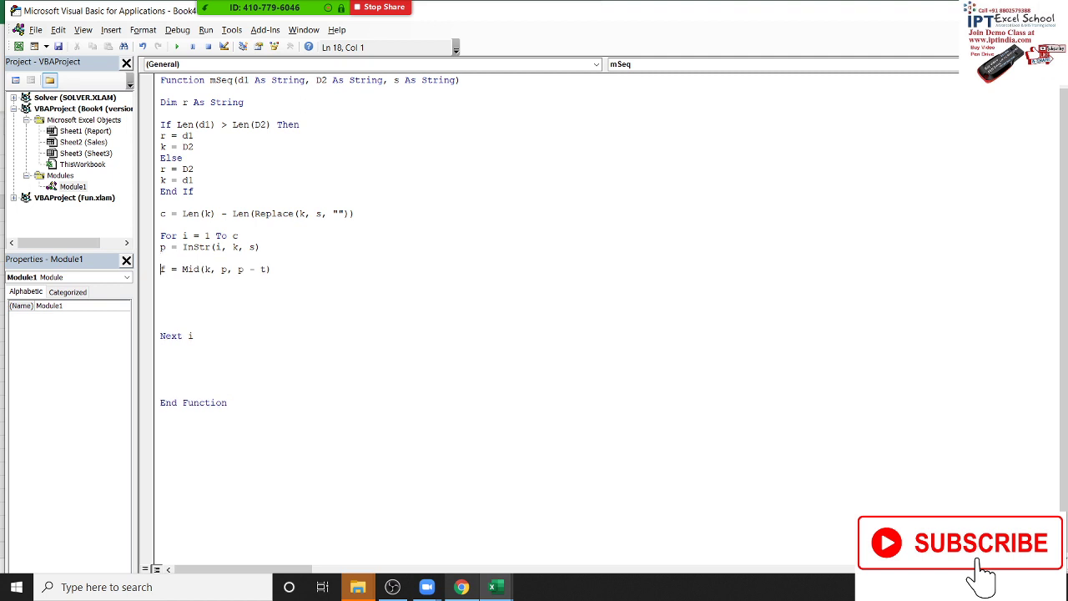
{"action": "key", "text": "Up"}
{"action": "key", "text": "Up"}
{"action": "key", "text": "Return"}
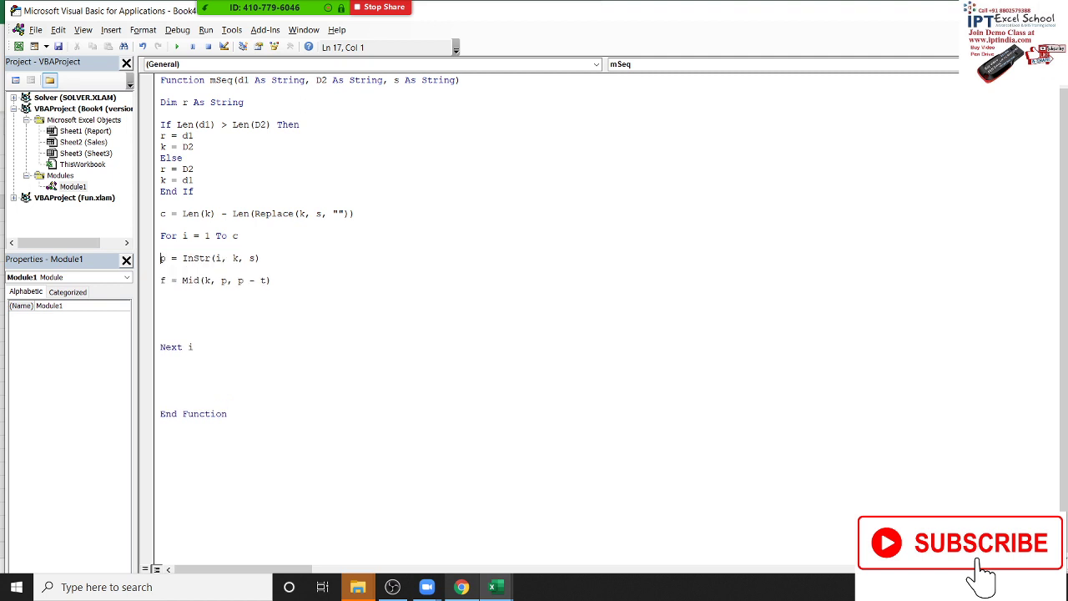
{"action": "key", "text": "Delete"}
{"action": "key", "text": "Up"}
{"action": "key", "text": "Up"}
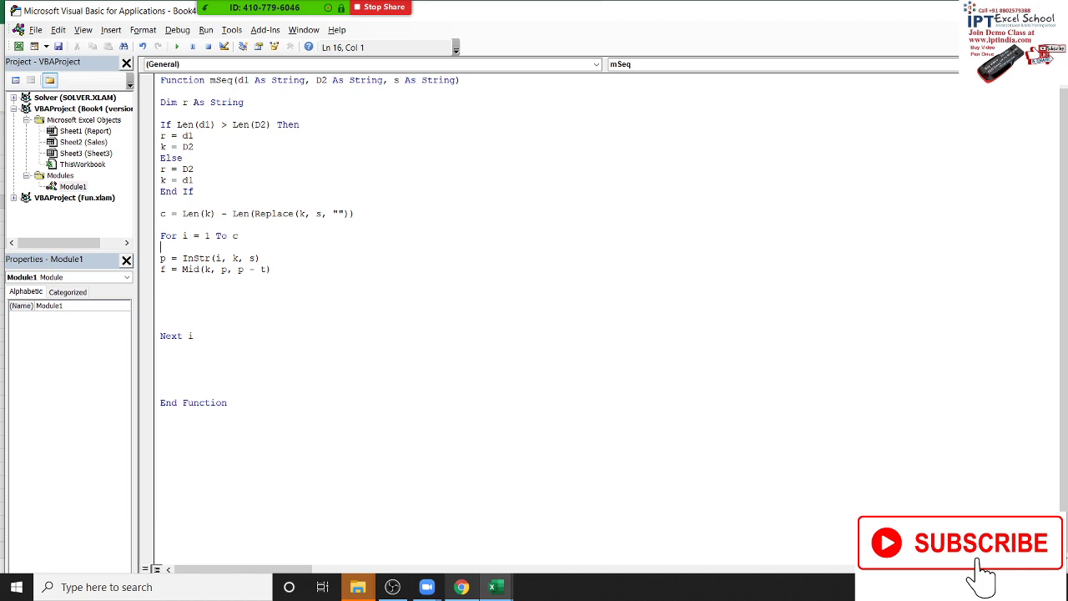
Step: Add the line t = p just above Next i
{"action": "type", "text": "t"}
{"action": "key", "text": "BackSpace"}
{"action": "left_click", "coordinate": [161, 281]}
{"action": "left_click", "coordinate": [161, 325]}
{"action": "type", "text": "t="}
{"action": "type", "text": "g"}
{"action": "left_click", "coordinate": [161, 314]}
{"action": "left_click", "coordinate": [161, 280]}
Step: Declare Dim t As Long under the function header and begin If InStr(1, below Mid
{"action": "left_click", "coordinate": [186, 96]}
{"action": "type", "text": "di"}
{"action": "type", "text": "m t as L"}
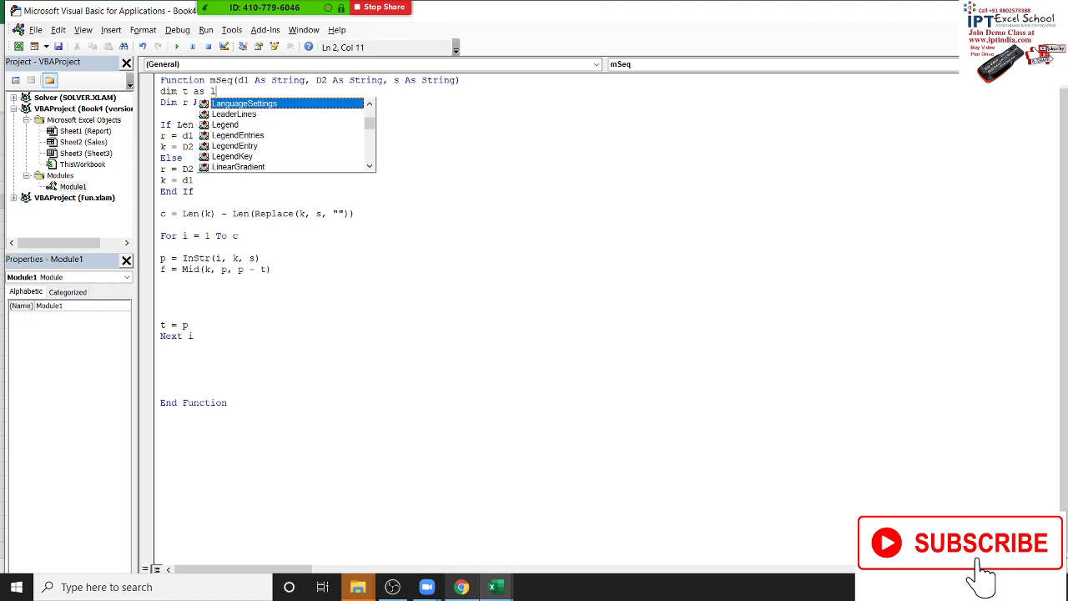
{"action": "type", "text": "ong"}
{"action": "key", "text": "Tab"}
{"action": "left_click", "coordinate": [305, 304]}
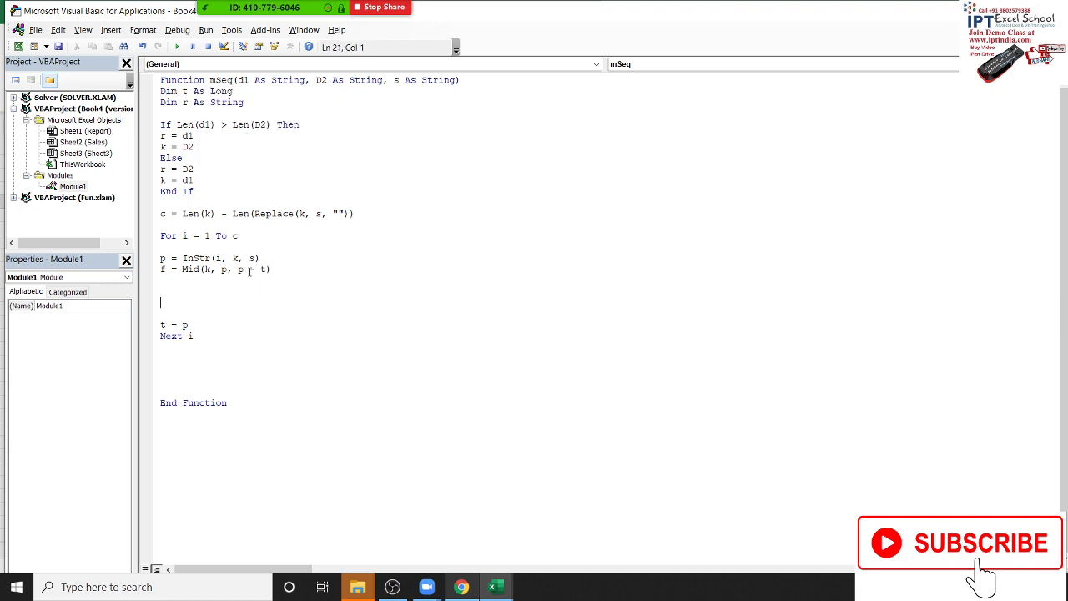
{"action": "left_click_drag", "start_coordinate": [272, 268], "coordinate": [188, 276]}
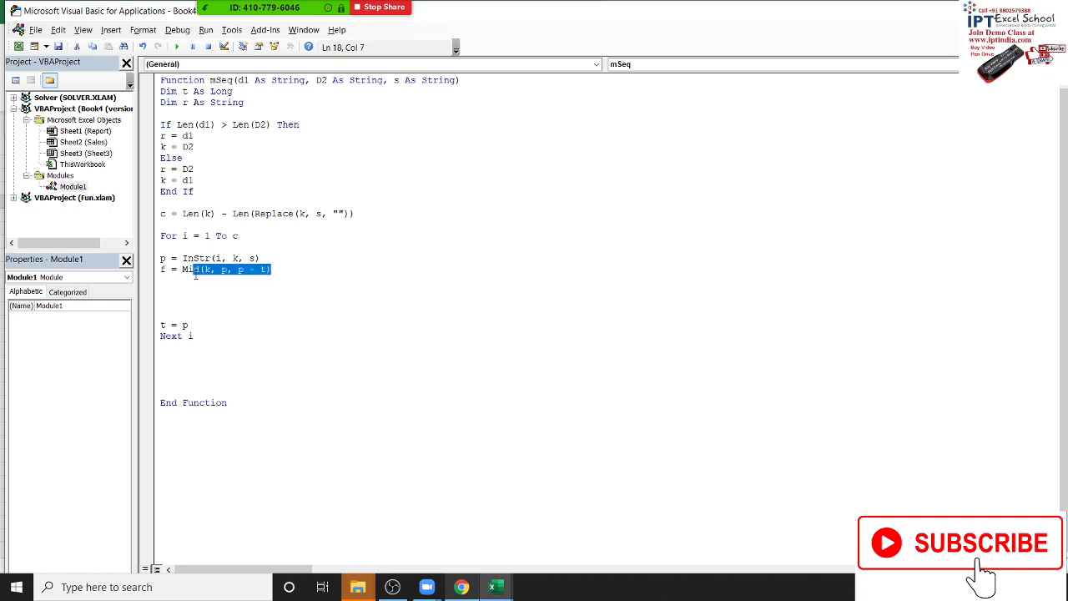
{"action": "left_click", "coordinate": [168, 286]}
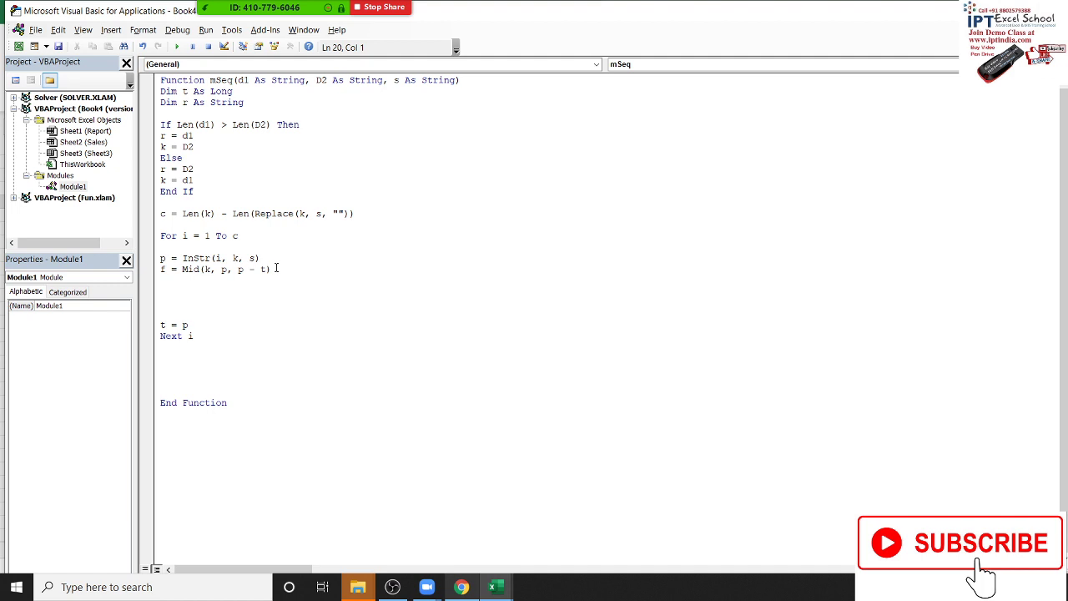
{"action": "type", "text": "if "}
{"action": "type", "text": "ins"}
{"action": "type", "text": "tr("}
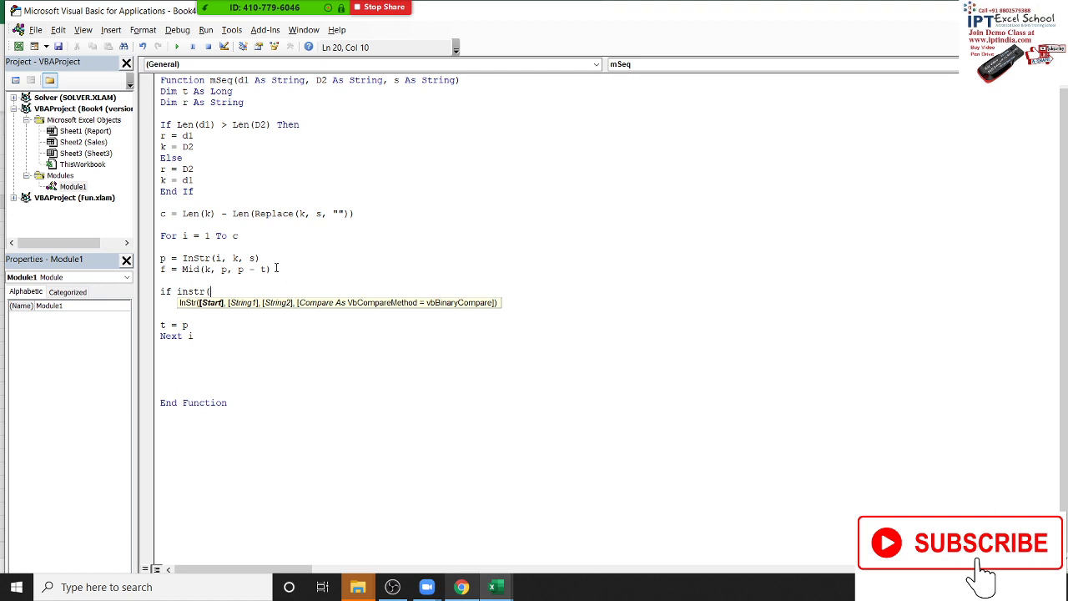
{"action": "type", "text": "1,"}
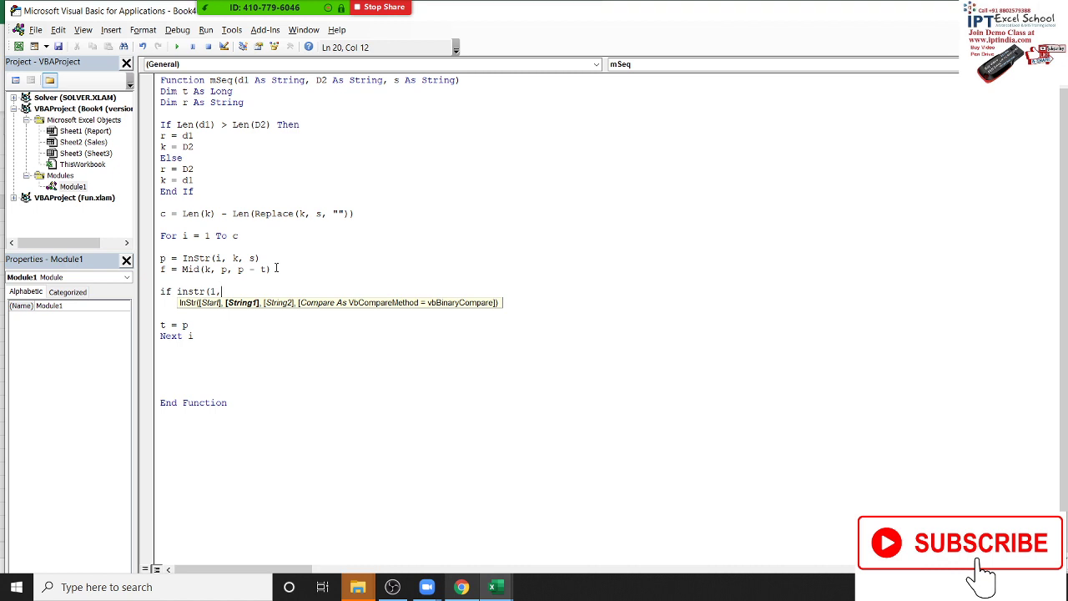
Step: Complete If InStr(1, r, f) > 0 Then, fr = fr & "," & f, End If, fixing the compile error
{"action": "type", "text": "r,"}
{"action": "type", "text": "f"}
{"action": "type", "text": ")"}
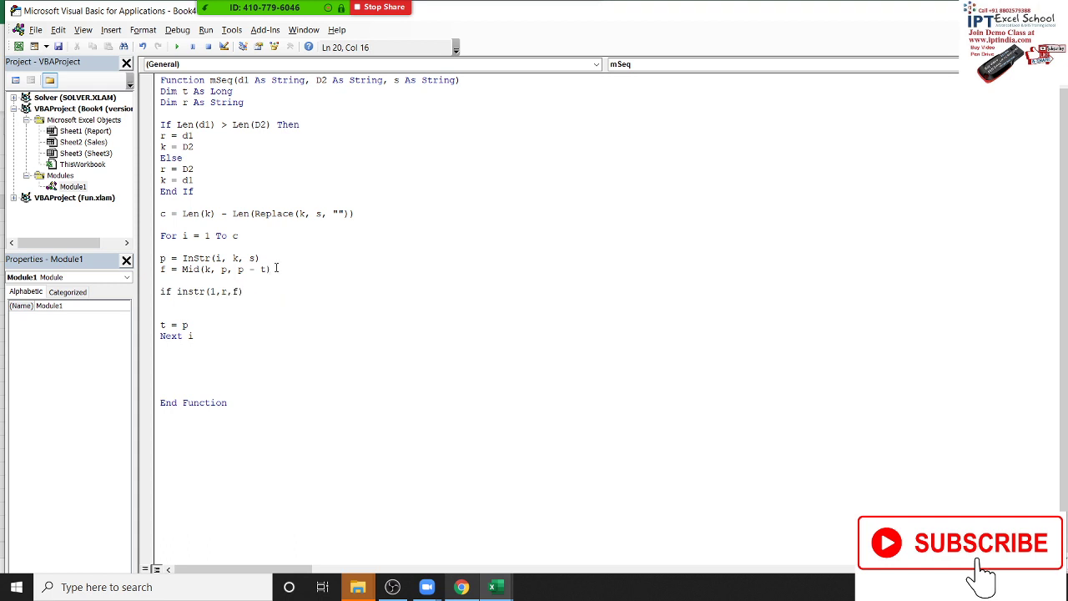
{"action": "type", "text": ">"}
{"action": "type", "text": "0 thern"}
{"action": "key", "text": "BackSpace"}
{"action": "key", "text": "BackSpace"}
{"action": "type", "text": "n"}
{"action": "key", "text": "Return"}
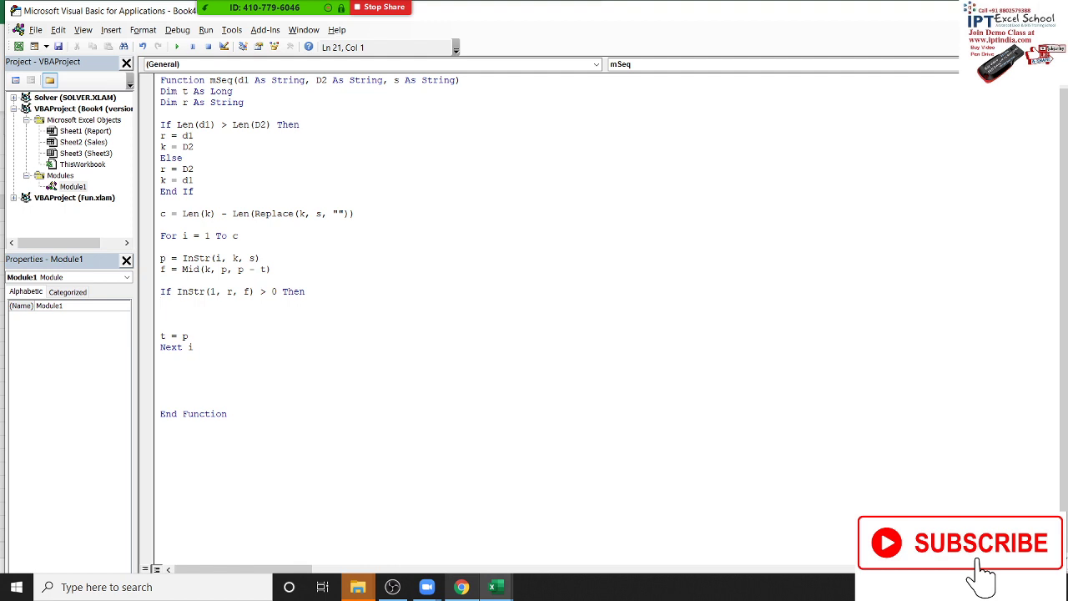
{"action": "type", "text": "fr"}
{"action": "type", "text": "="}
{"action": "type", "text": "fr"}
{"action": "type", "text": "&\""}
{"action": "type", "text": ",\""}
{"action": "type", "text": "&f"}
{"action": "left_click", "coordinate": [278, 271]}
{"action": "key", "text": "Return"}
{"action": "key", "text": "Right"}
{"action": "key", "text": "Right"}
{"action": "key", "text": "Right"}
{"action": "key", "text": "Right"}
{"action": "key", "text": "Left"}
{"action": "key", "text": "Left"}
{"action": "key", "text": "Left"}
{"action": "key", "text": "Left"}
{"action": "key", "text": "Left"}
{"action": "key", "text": "Left"}
{"action": "key", "text": "Down"}
{"action": "type", "text": "en"}
{"action": "type", "text": "d if"}
{"action": "key", "text": "Delete"}
Step: After Next i, add mSeq = fr to return the result
{"action": "left_click", "coordinate": [160, 335]}
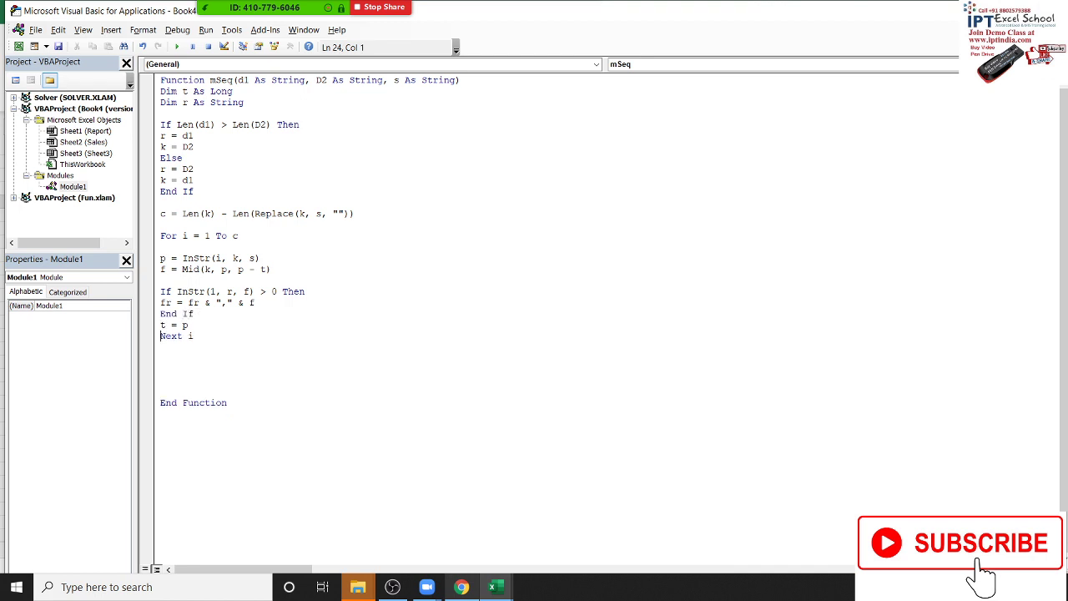
{"action": "left_click", "coordinate": [161, 358]}
{"action": "type", "text": "m"}
{"action": "type", "text": "Seq "}
{"action": "type", "text": "= "}
{"action": "type", "text": "fr"}
{"action": "key", "text": "Return"}
Step: Re-enter the Match formula in C2, see mSeq return only ',,', and return to the VBA code
{"action": "key", "text": "alt+Tab"}
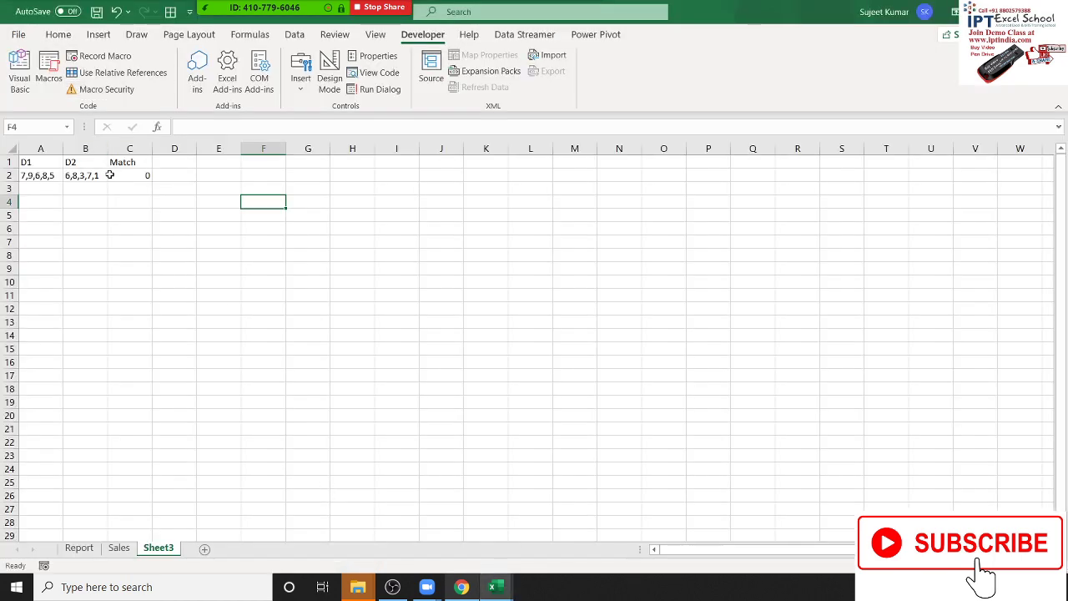
{"action": "double_click", "coordinate": [112, 175]}
{"action": "key", "text": "Return"}
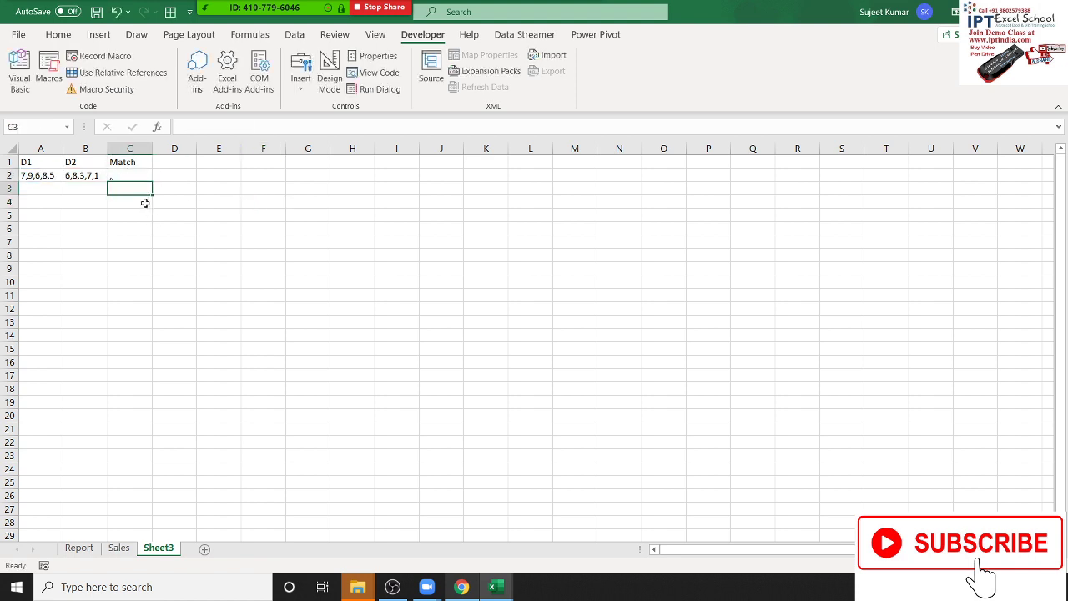
{"action": "left_click", "coordinate": [136, 173]}
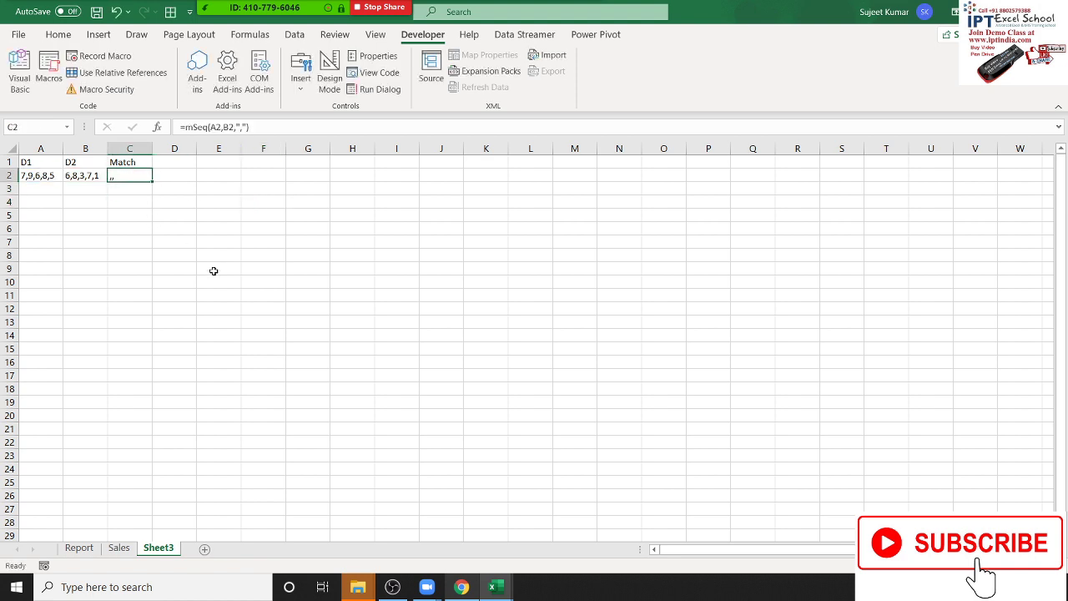
{"action": "key", "text": "alt+Tab"}
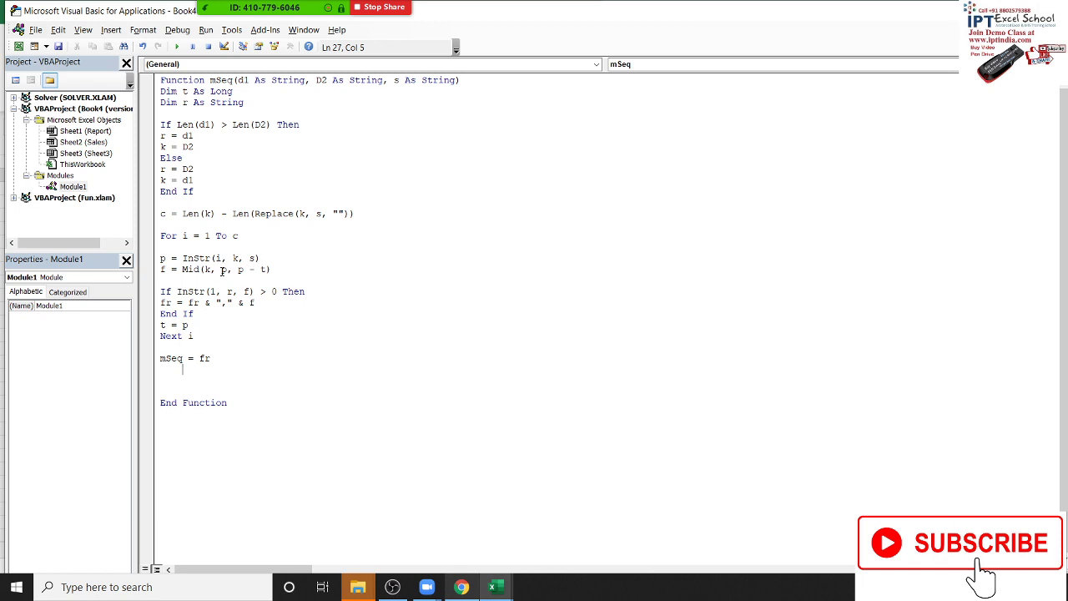
Step: Look at the p argument of Mid, then add a blank line after t = p, before Next i
{"action": "double_click", "coordinate": [223, 268]}
{"action": "left_click", "coordinate": [222, 276]}
{"action": "double_click", "coordinate": [224, 268]}
{"action": "left_click", "coordinate": [227, 274]}
{"action": "left_click", "coordinate": [183, 325]}
{"action": "key", "text": "Return"}
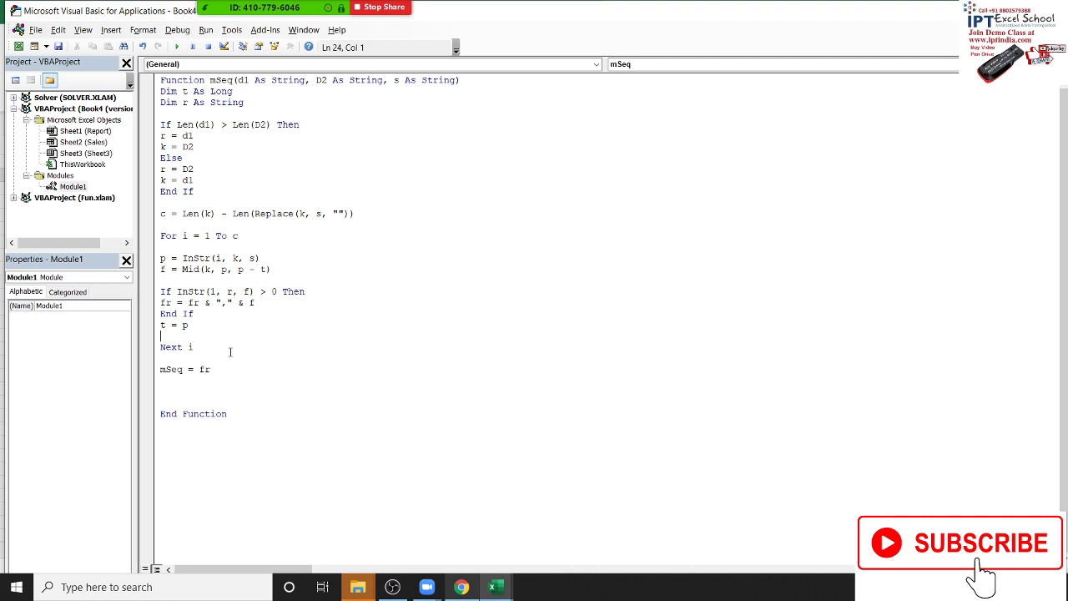
Step: Declare 'Dim ln As Long' on a new line below Dim r As String
{"action": "left_click", "coordinate": [171, 114]}
{"action": "key", "text": "Return"}
{"action": "key", "text": "Up"}
{"action": "type", "text": "d"}
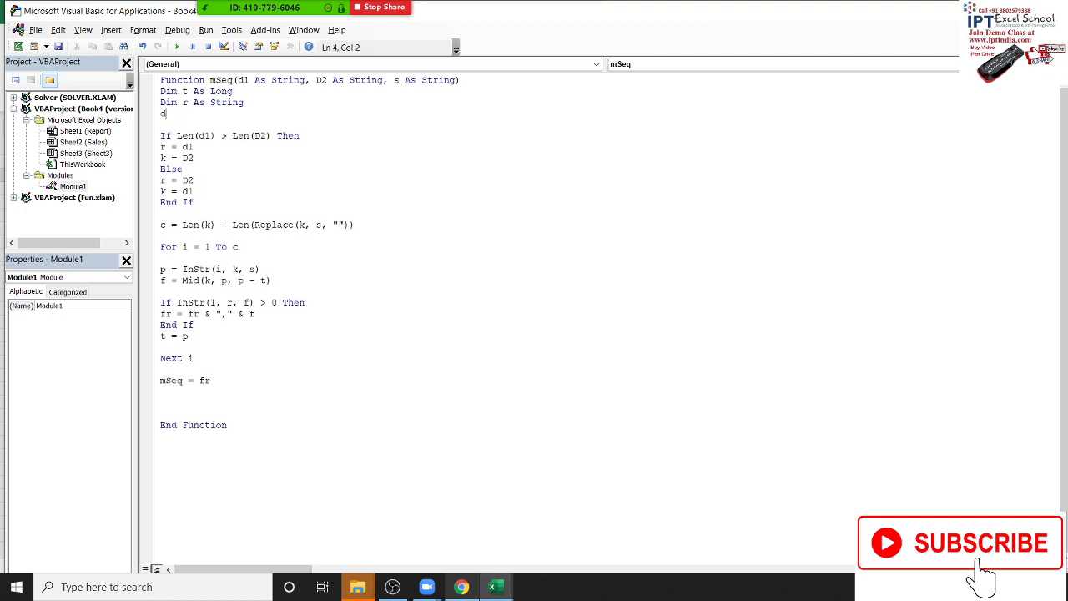
{"action": "type", "text": "im l"}
{"action": "type", "text": "n as "}
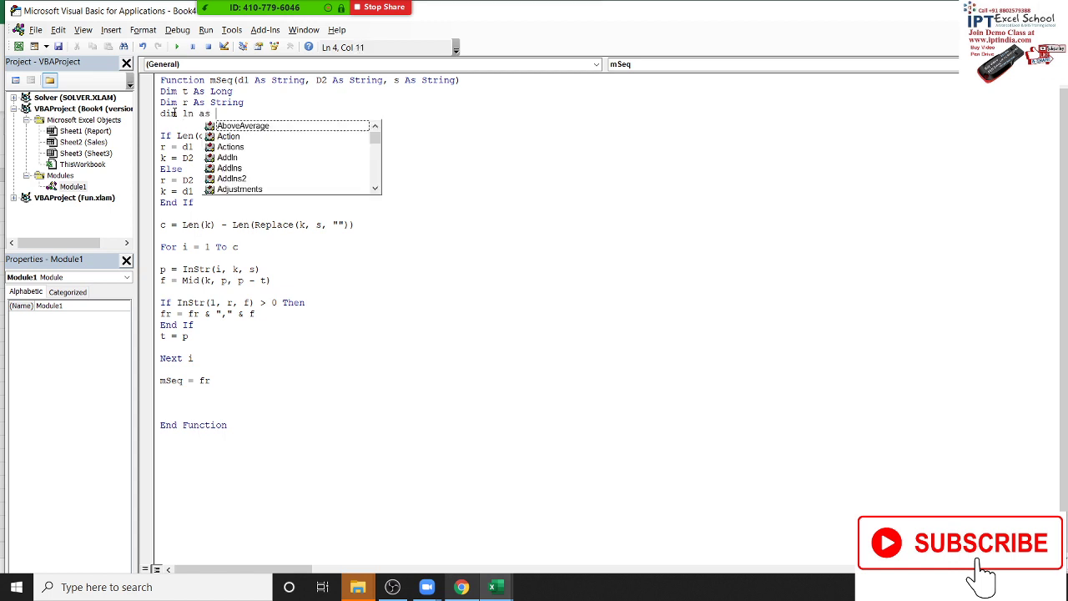
{"action": "type", "text": "Long"}
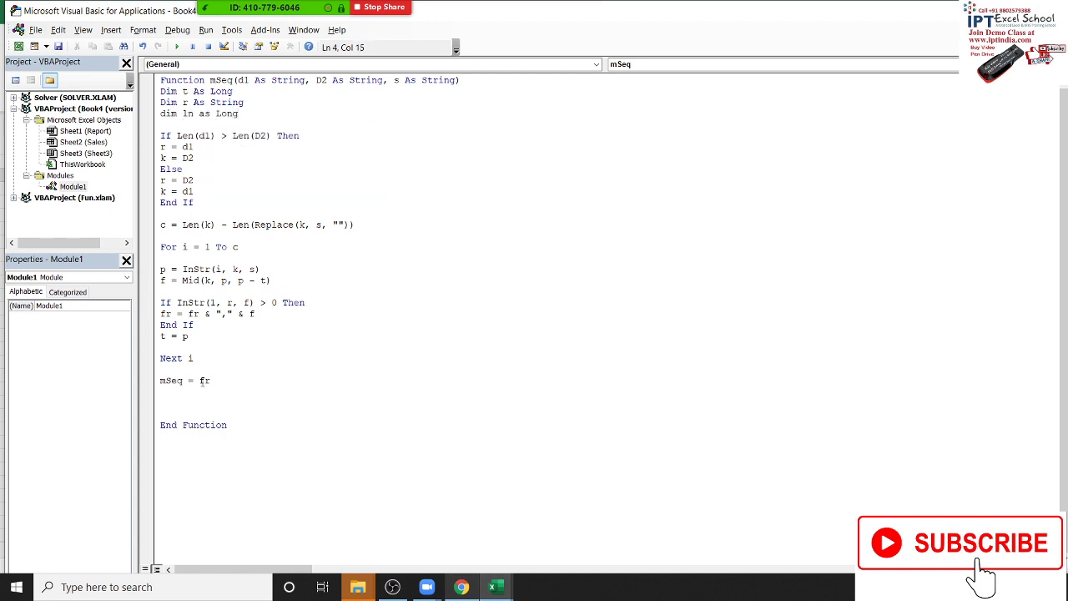
{"action": "left_click", "coordinate": [203, 380]}
Step: Add 'ln = p' on the blank line after t = p inside the loop
{"action": "left_click", "coordinate": [169, 347]}
{"action": "type", "text": "ln"}
{"action": "type", "text": "="}
{"action": "key", "text": "BackSpace"}
{"action": "key", "text": "BackSpace"}
{"action": "key", "text": "BackSpace"}
{"action": "type", "text": "ln="}
{"action": "type", "text": "p"}
{"action": "left_click", "coordinate": [225, 282]}
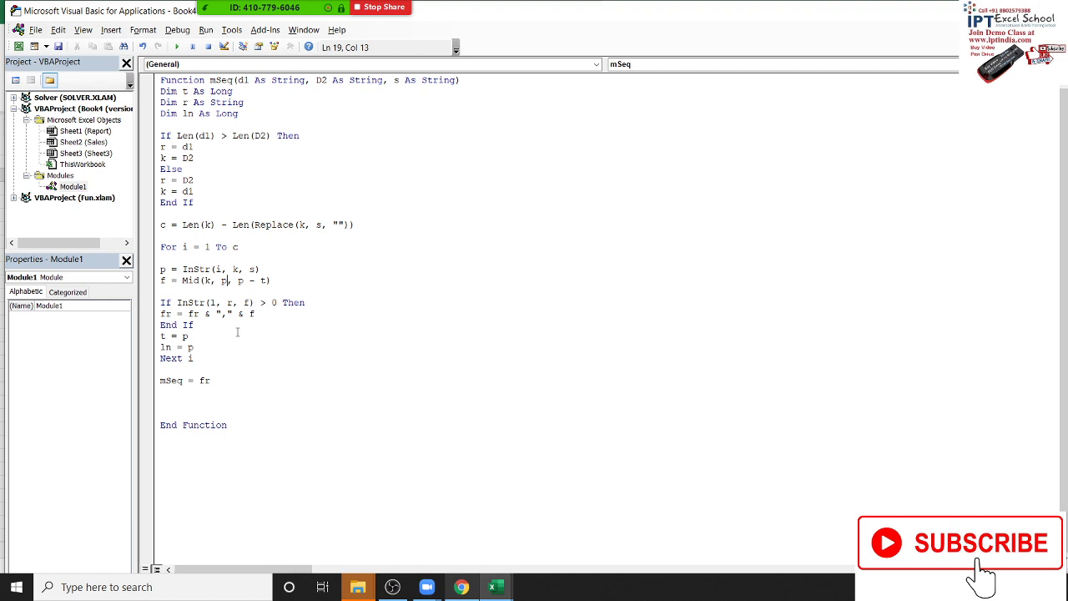
Step: Replace the start argument p with 1 in mSeq's Mid call, giving Mid(k, 1, p - t)
{"action": "left_click", "coordinate": [197, 339]}
{"action": "left_click_drag", "start_coordinate": [238, 282], "coordinate": [268, 282]}
{"action": "double_click", "coordinate": [224, 281]}
{"action": "type", "text": "1"}
{"action": "left_click", "coordinate": [247, 336]}
Step: Recalculate =mSeq(A2,B2,",") in C2, which now returns ",7,,,7,,", then return to the code
{"action": "key", "text": "alt+Tab"}
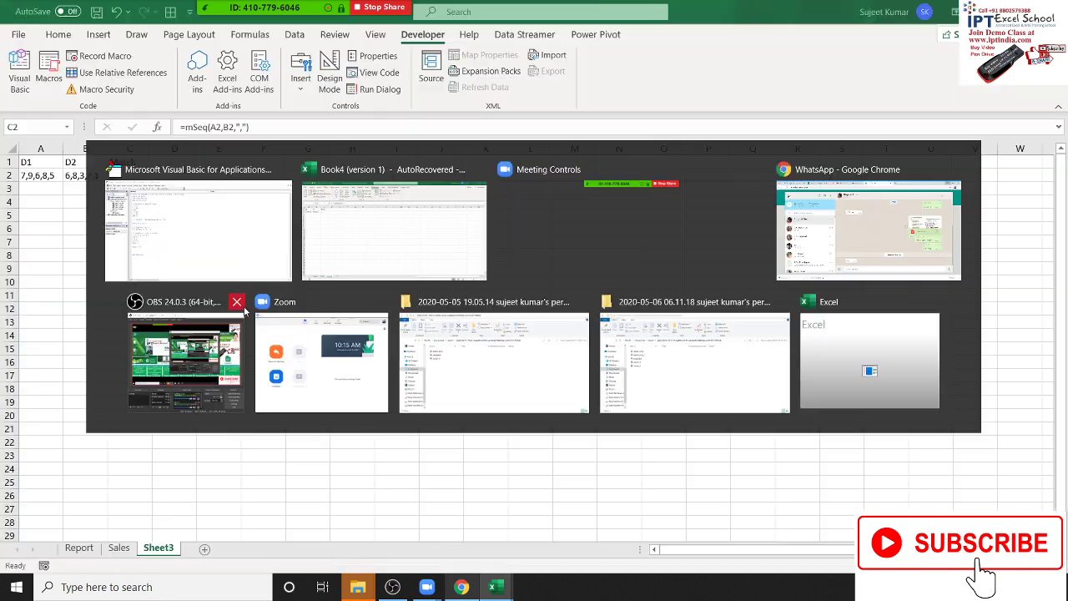
{"action": "double_click", "coordinate": [125, 176]}
{"action": "key", "text": "Return"}
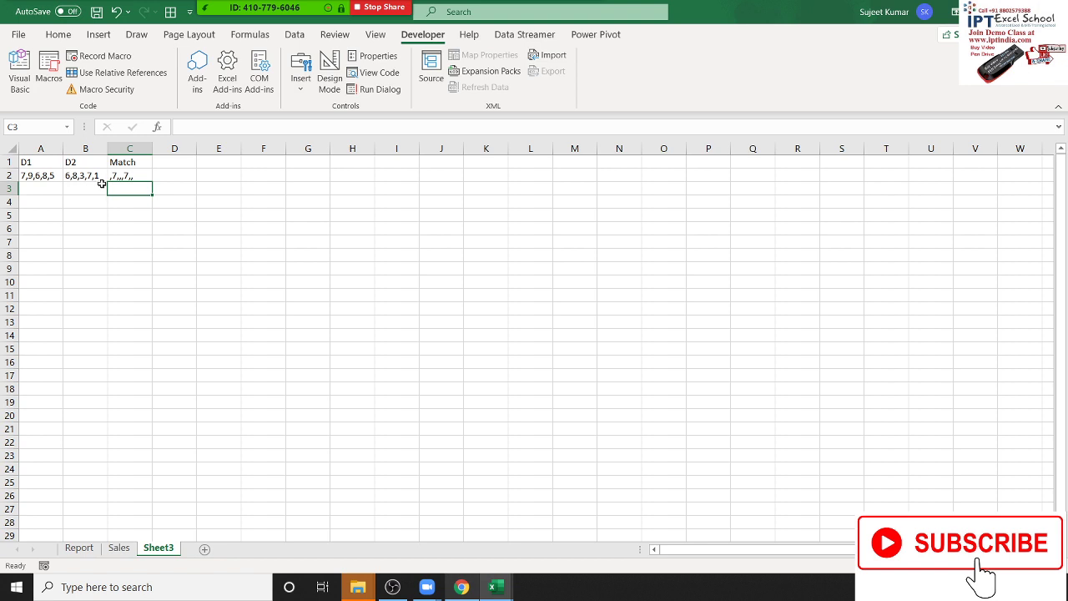
{"action": "left_click", "coordinate": [132, 178]}
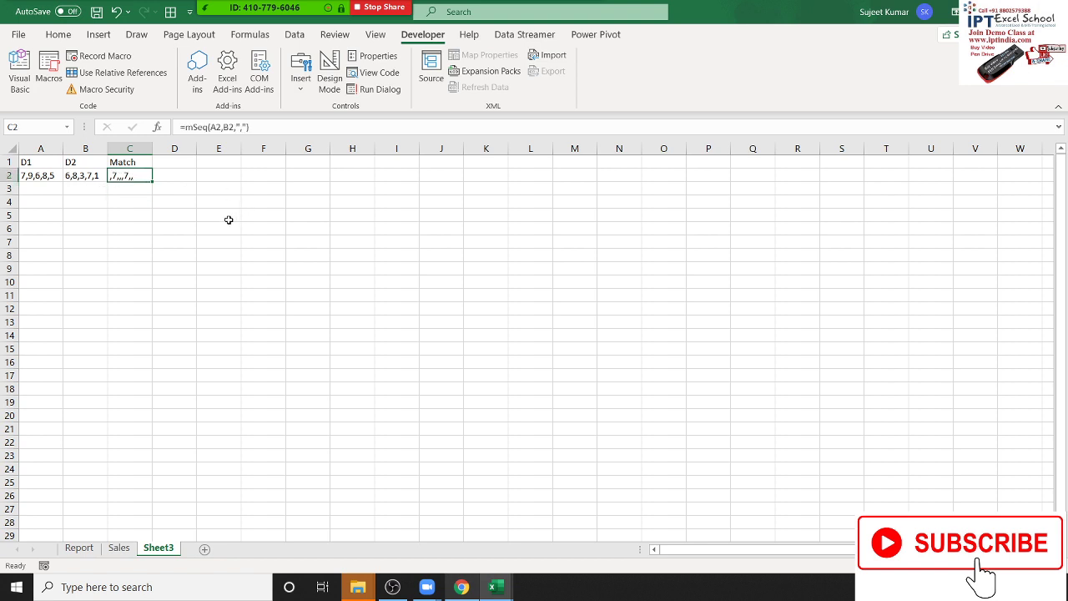
{"action": "key", "text": "alt+F11"}
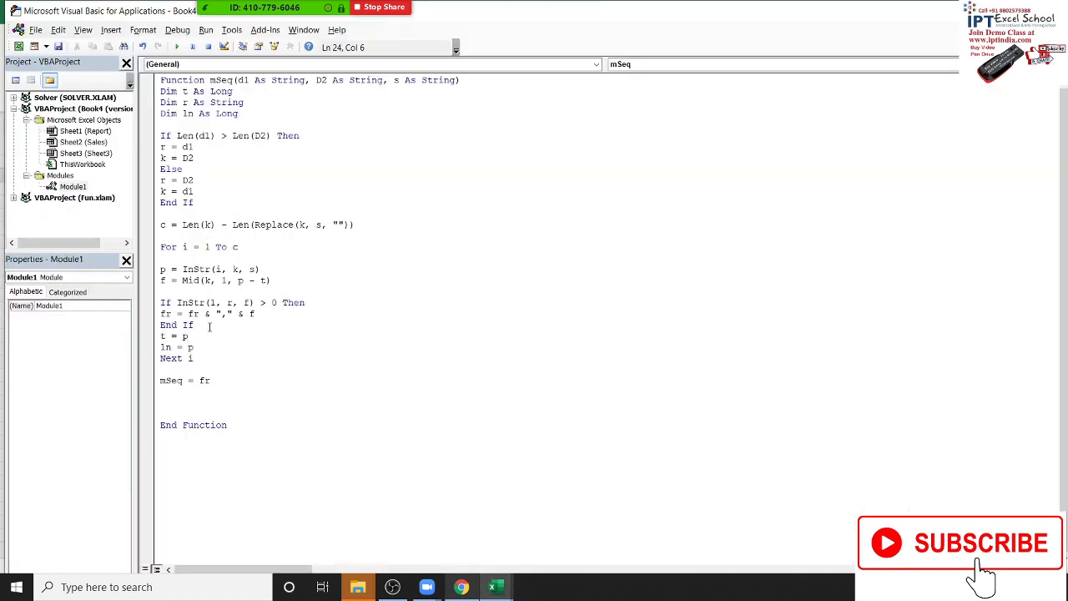
Step: Insert a new line ln = Left(k, p - 1) above the Mid line
{"action": "double_click", "coordinate": [208, 281]}
{"action": "left_click_drag", "start_coordinate": [183, 269], "coordinate": [262, 269]}
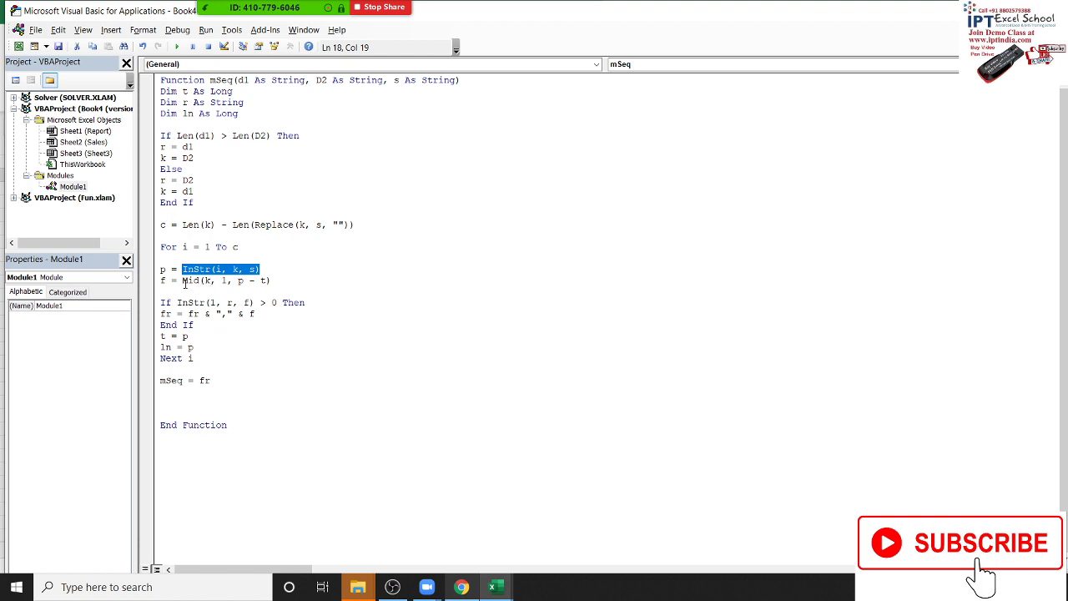
{"action": "left_click", "coordinate": [203, 281]}
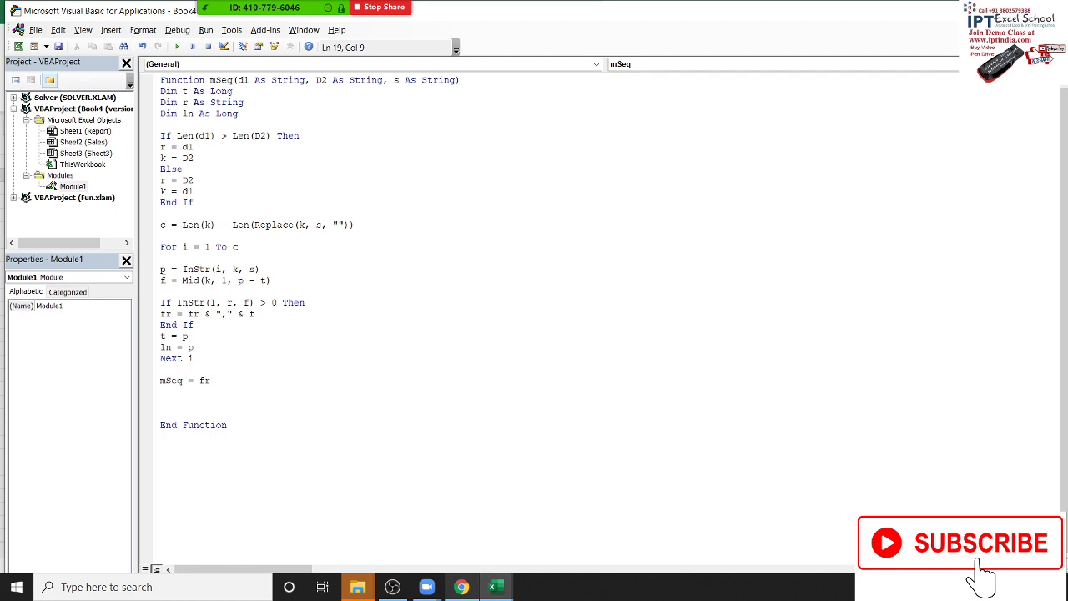
{"action": "key", "text": "Return"}
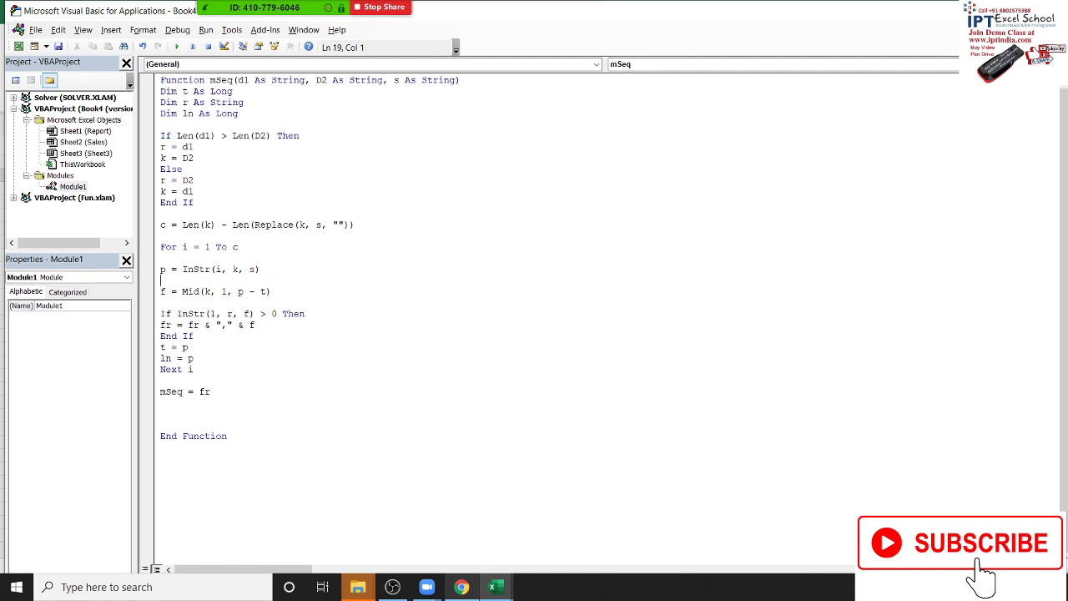
{"action": "type", "text": "ln"}
{"action": "type", "text": "="}
{"action": "type", "text": "left"}
{"action": "type", "text": "("}
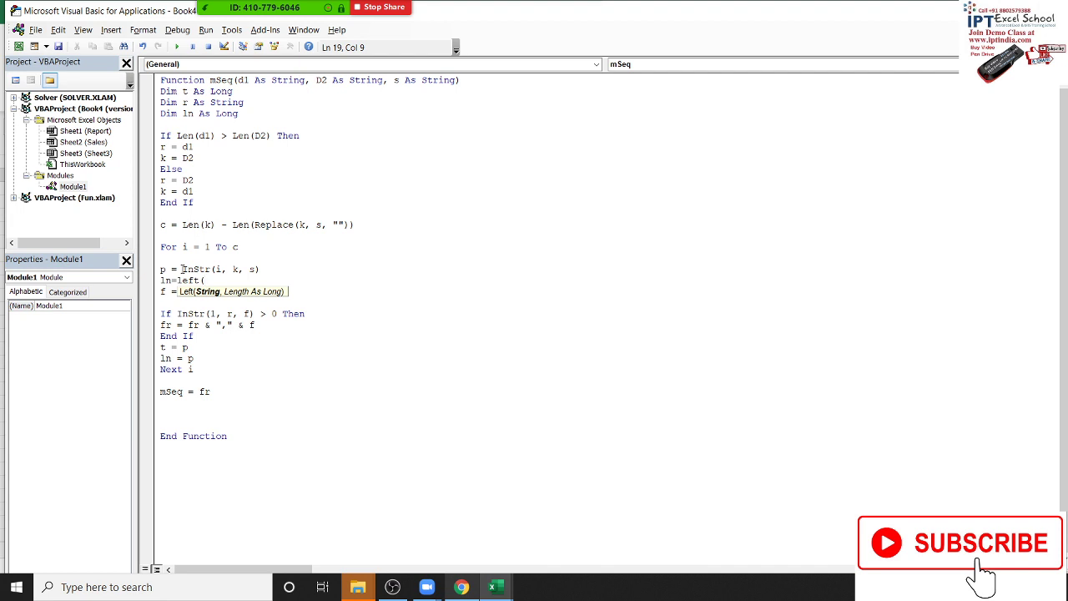
{"action": "type", "text": "k,"}
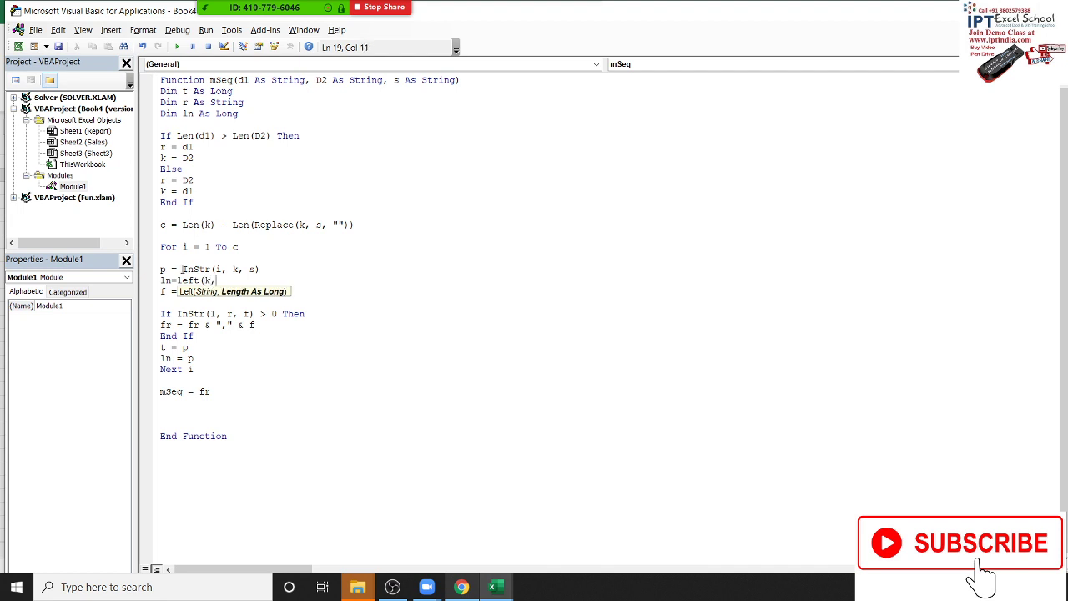
{"action": "type", "text": "p -"}
{"action": "type", "text": "1"}
{"action": "type", "text": ")"}
{"action": "left_click", "coordinate": [191, 303]}
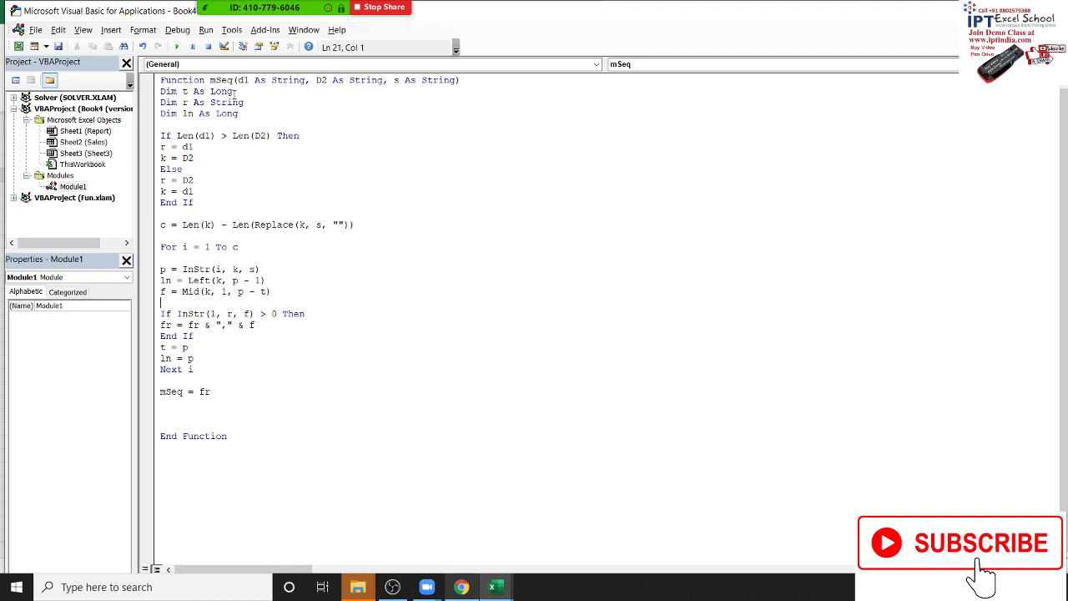
Step: Declare ln As String instead of As Long and delete the ln = p line
{"action": "left_click_drag", "start_coordinate": [239, 114], "coordinate": [198, 115]}
{"action": "type", "text": "as str"}
{"action": "key", "text": "Tab"}
{"action": "left_click", "coordinate": [262, 269]}
{"action": "left_click_drag", "start_coordinate": [198, 358], "coordinate": [160, 358]}
{"action": "key", "text": "Delete"}
Step: Try replacing k with ln in the Left call, undo it, and select k in Mid instead
{"action": "double_click", "coordinate": [217, 281]}
{"action": "type", "text": "ln"}
{"action": "key", "text": "ctrl+z"}
{"action": "double_click", "coordinate": [206, 291]}
Step: Make Mid read from ln instead of k, recalculate C2 in Excel, and return to the code
{"action": "type", "text": "ln"}
{"action": "left_click", "coordinate": [221, 304]}
{"action": "key", "text": "alt+F11"}
{"action": "double_click", "coordinate": [141, 176]}
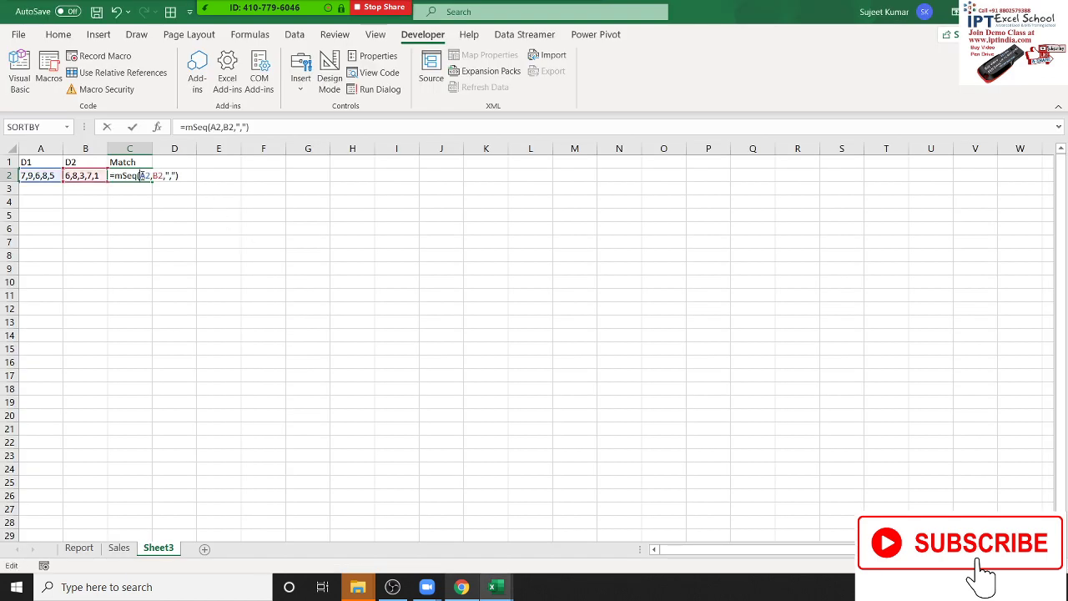
{"action": "key", "text": "Return"}
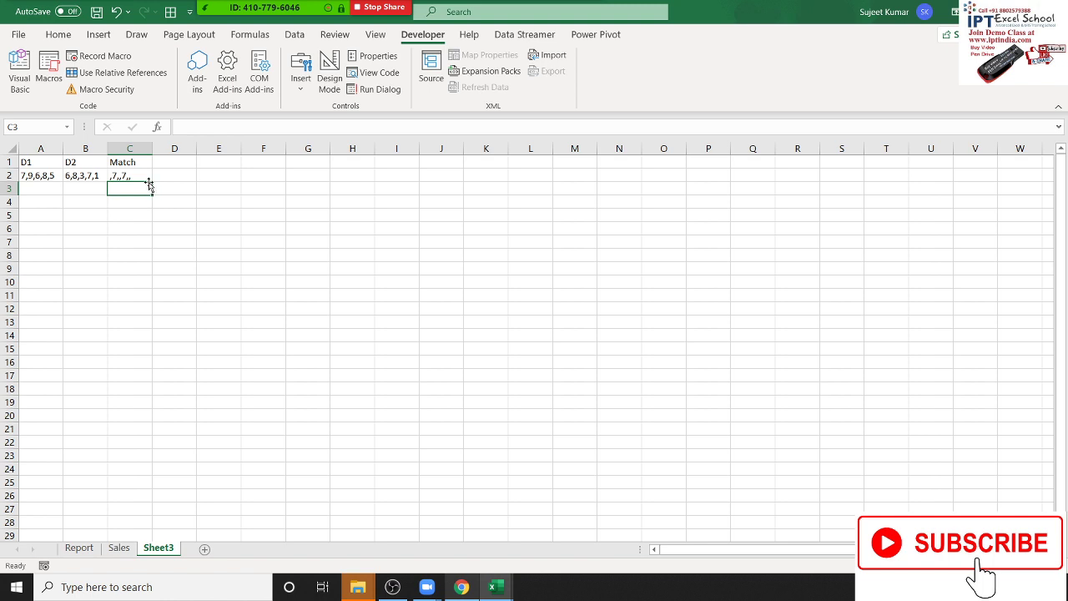
{"action": "left_click", "coordinate": [144, 176]}
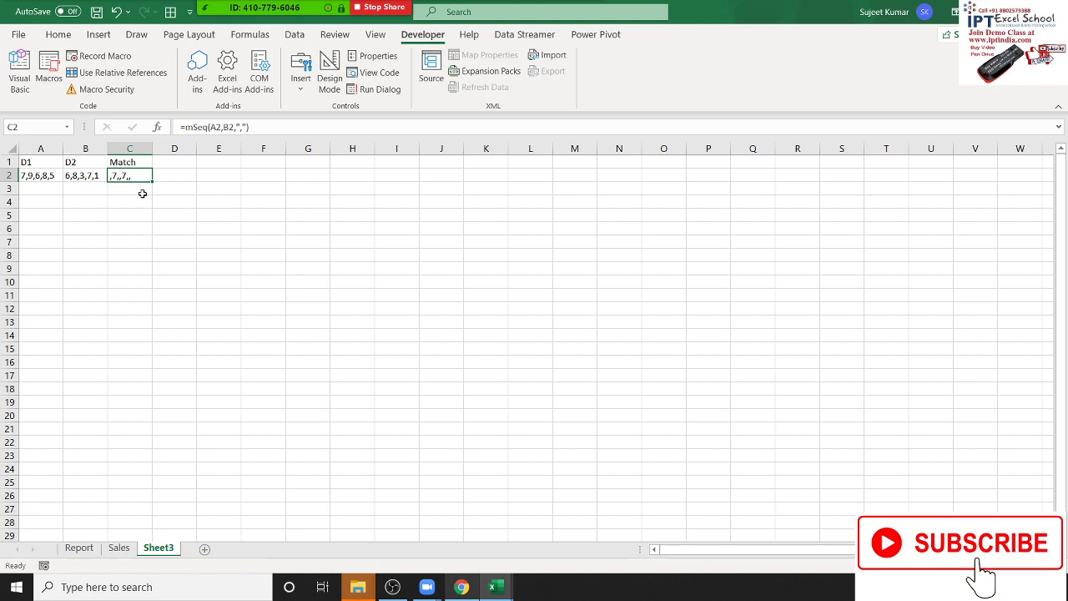
{"action": "key", "text": "alt+Tab"}
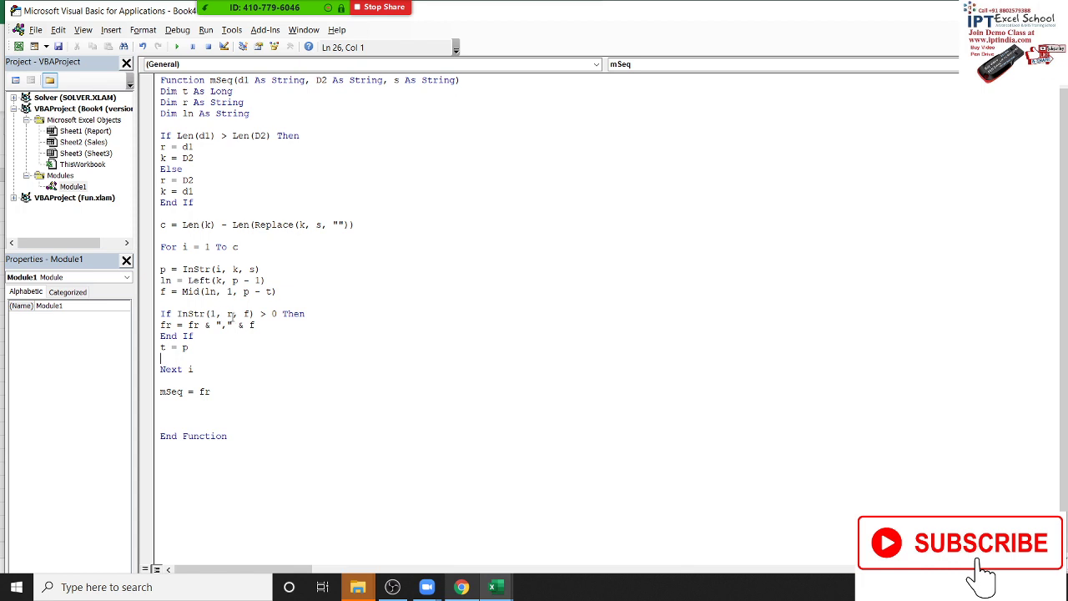
Step: Check f in the If InStr test, then insert two blank lines above Dim t As Long
{"action": "left_click", "coordinate": [232, 314]}
{"action": "double_click", "coordinate": [247, 314]}
{"action": "left_click", "coordinate": [217, 302]}
{"action": "left_click", "coordinate": [160, 91]}
{"action": "key", "text": "Return"}
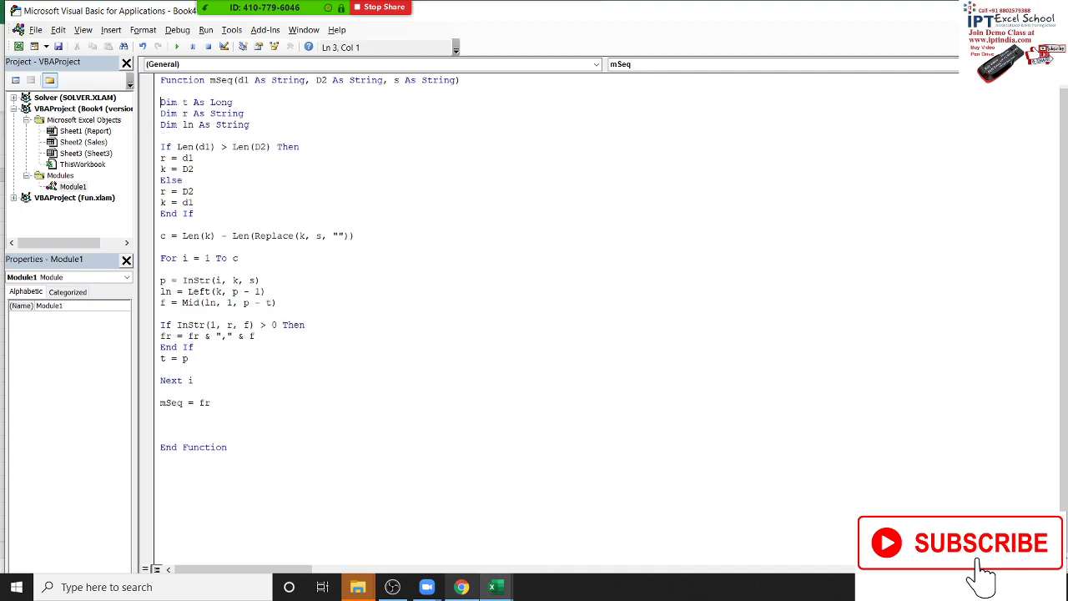
{"action": "key", "text": "Return"}
{"action": "key", "text": "Return"}
Step: Copy mSeq's body into a new Sub rr() below End Function
{"action": "left_click_drag", "start_coordinate": [167, 436], "coordinate": [155, 96]}
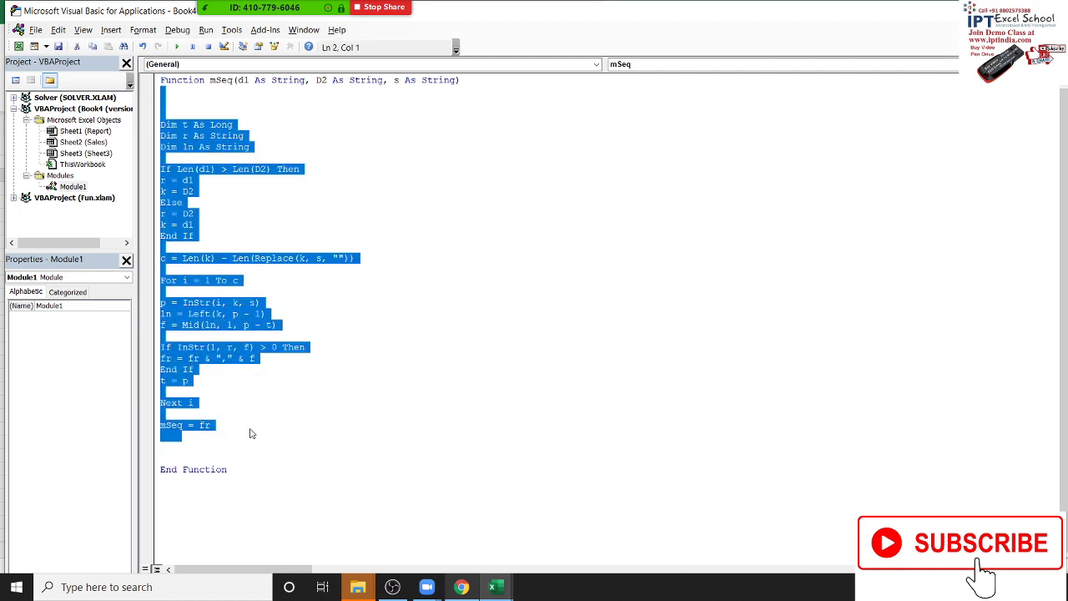
{"action": "key", "text": "ctrl+c"}
{"action": "left_click", "coordinate": [236, 481]}
{"action": "key", "text": "Return"}
{"action": "type", "text": "s"}
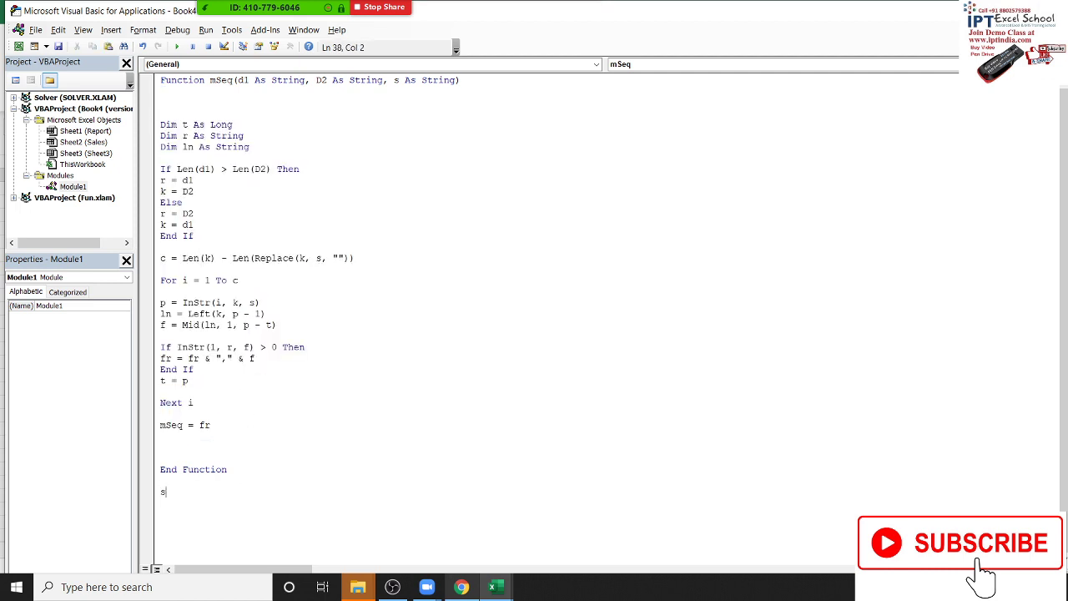
{"action": "type", "text": "ub rr"}
{"action": "type", "text": "()"}
{"action": "key", "text": "Return"}
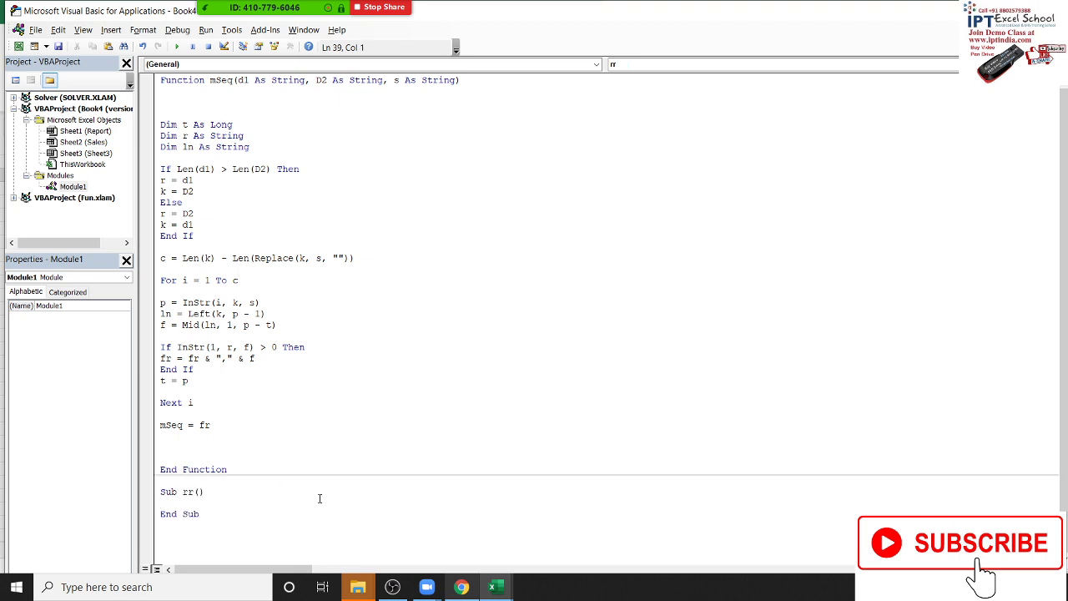
{"action": "key", "text": "Return"}
{"action": "key", "text": "Return"}
{"action": "left_click", "coordinate": [188, 507]}
{"action": "key", "text": "ctrl+v"}
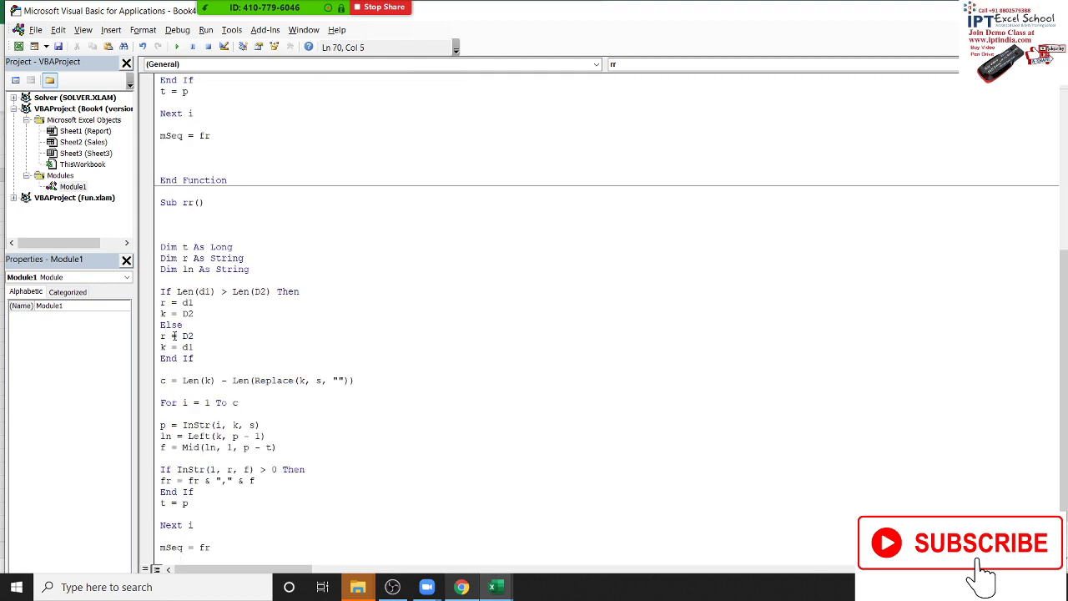
Step: Add lines d1 = Range("A2"), D2 = rangse("B2") and s = "," at the top of rr
{"action": "left_click", "coordinate": [186, 281]}
{"action": "key", "text": "Return"}
{"action": "key", "text": "Up"}
{"action": "key", "text": "Up"}
{"action": "key", "text": "Up"}
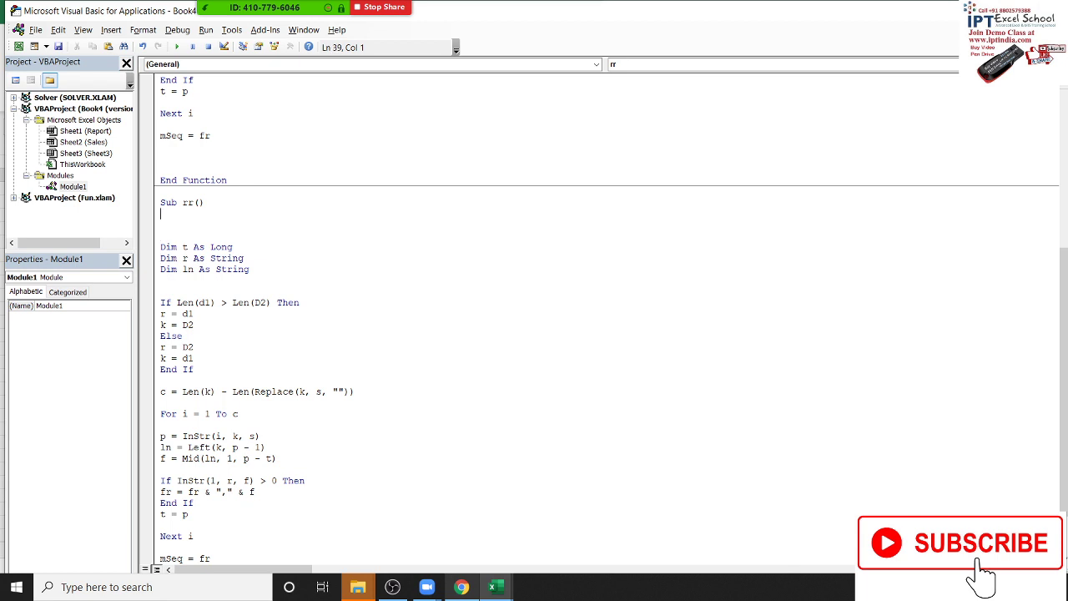
{"action": "type", "text": "d1"}
{"action": "type", "text": "=range("}
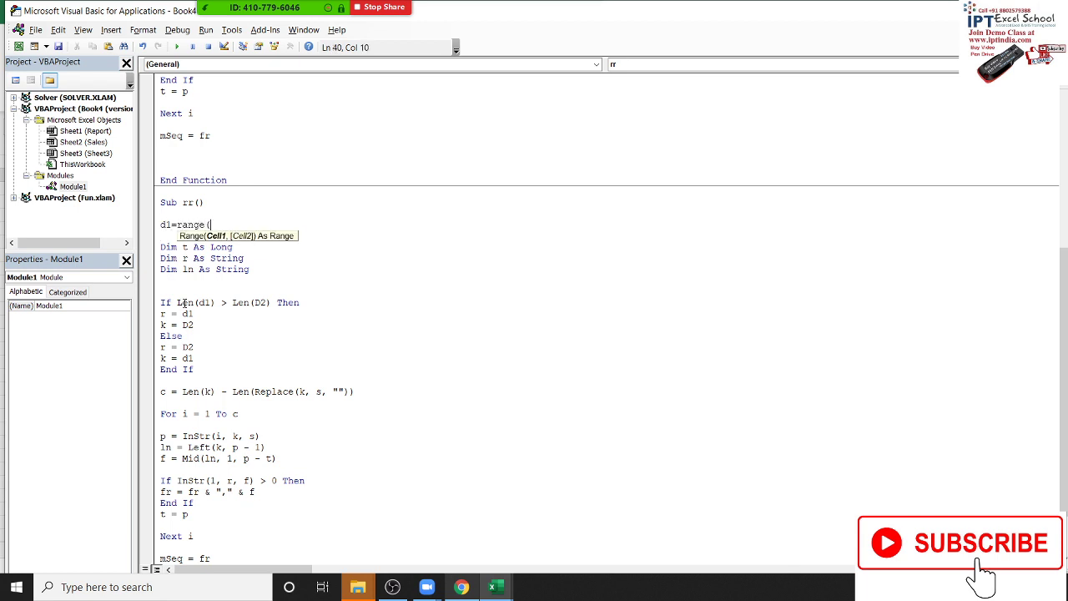
{"action": "type", "text": "\"A2\""}
{"action": "type", "text": ")"}
{"action": "key", "text": "Return"}
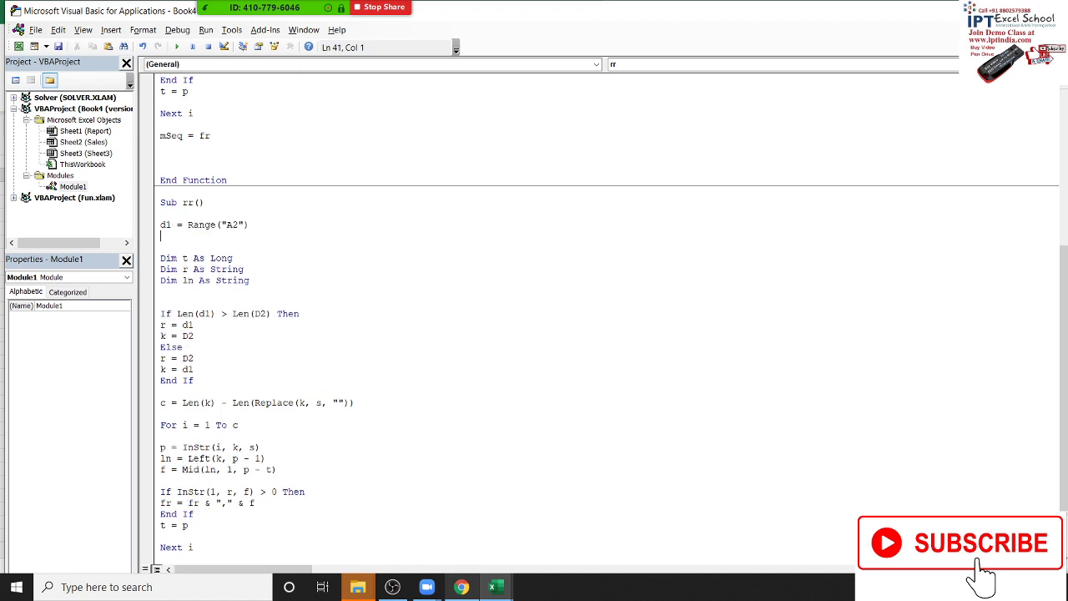
{"action": "type", "text": "d2"}
{"action": "type", "text": "=rangs"}
{"action": "type", "text": "e(\""}
{"action": "type", "text": "B2"}
{"action": "type", "text": "\")"}
{"action": "key", "text": "Return"}
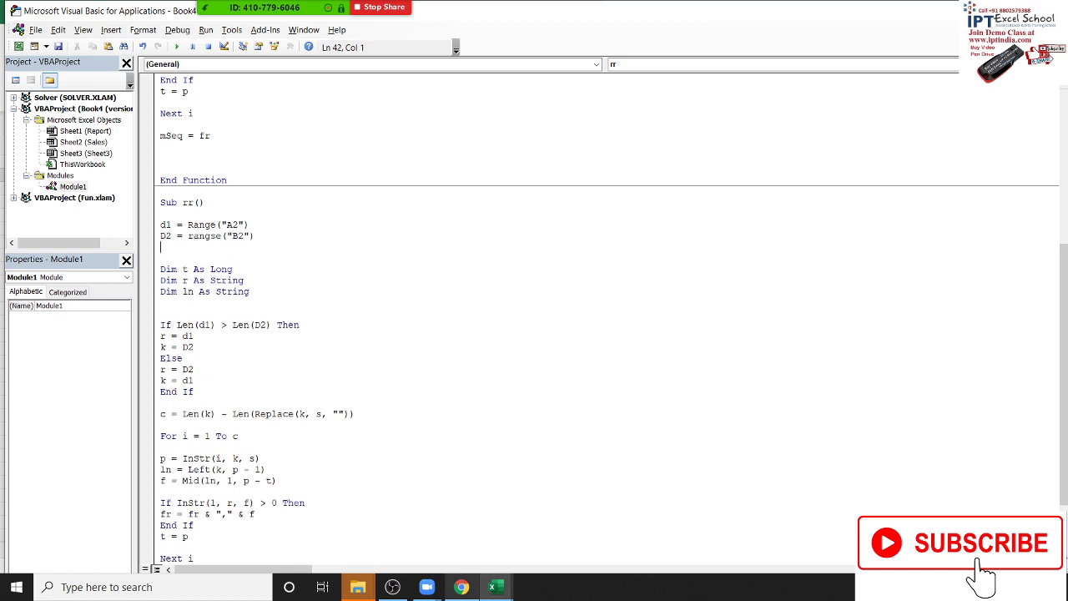
{"action": "type", "text": "s=\","}
{"action": "type", "text": "\""}
{"action": "left_click", "coordinate": [245, 355]}
{"action": "scroll", "coordinate": [245, 356], "scroll_direction": "down", "scroll_amount": 1}
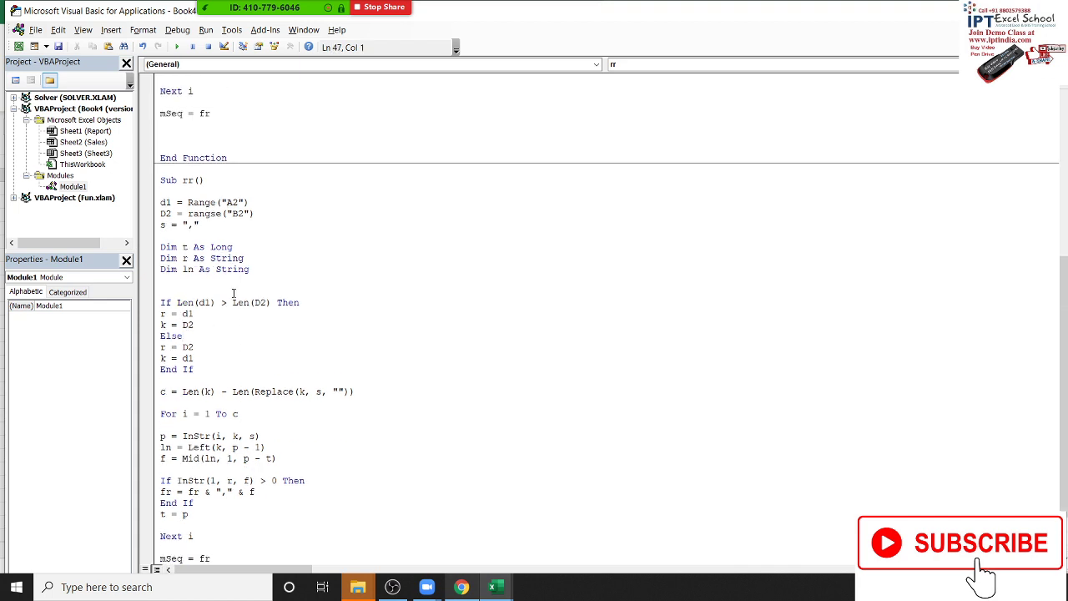
Step: Run rr, dismiss the compile error, and correct the typo rangse to range
{"action": "key", "text": "F5"}
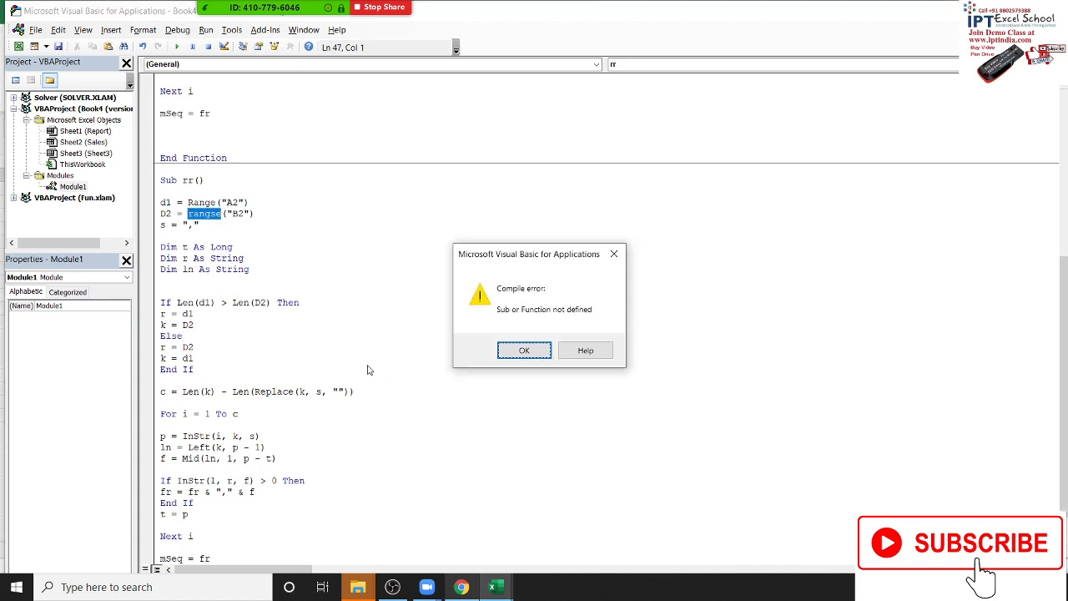
{"action": "key", "text": "Return"}
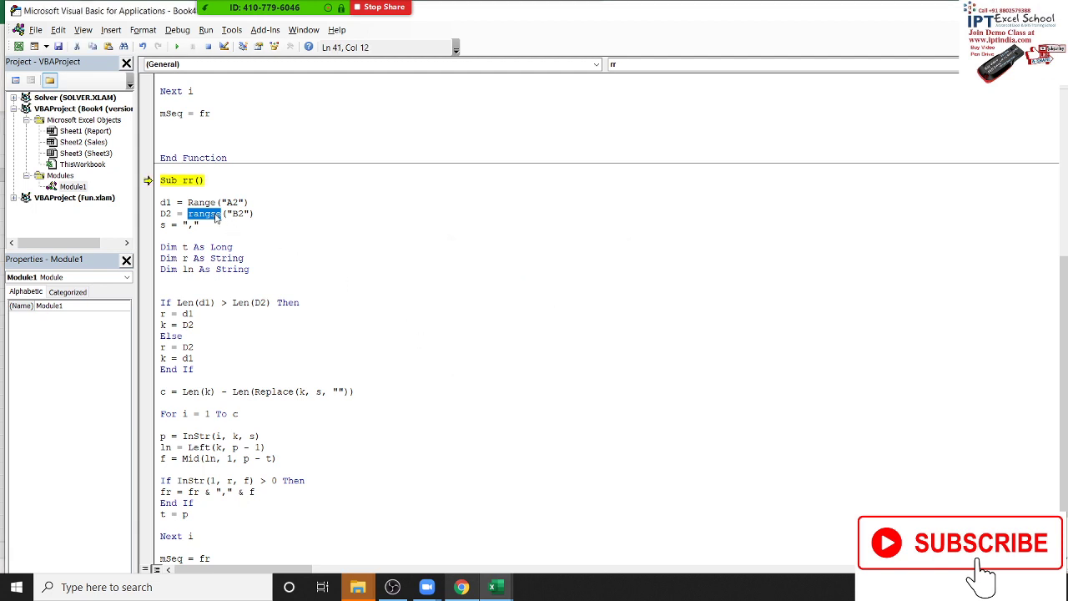
{"action": "left_click", "coordinate": [216, 214]}
{"action": "key", "text": "BackSpace"}
{"action": "left_click", "coordinate": [289, 244]}
Step: After the Argument not optional error, replace mSeq = fr with MsgBox fr and start stepping rr
{"action": "key", "text": "F8"}
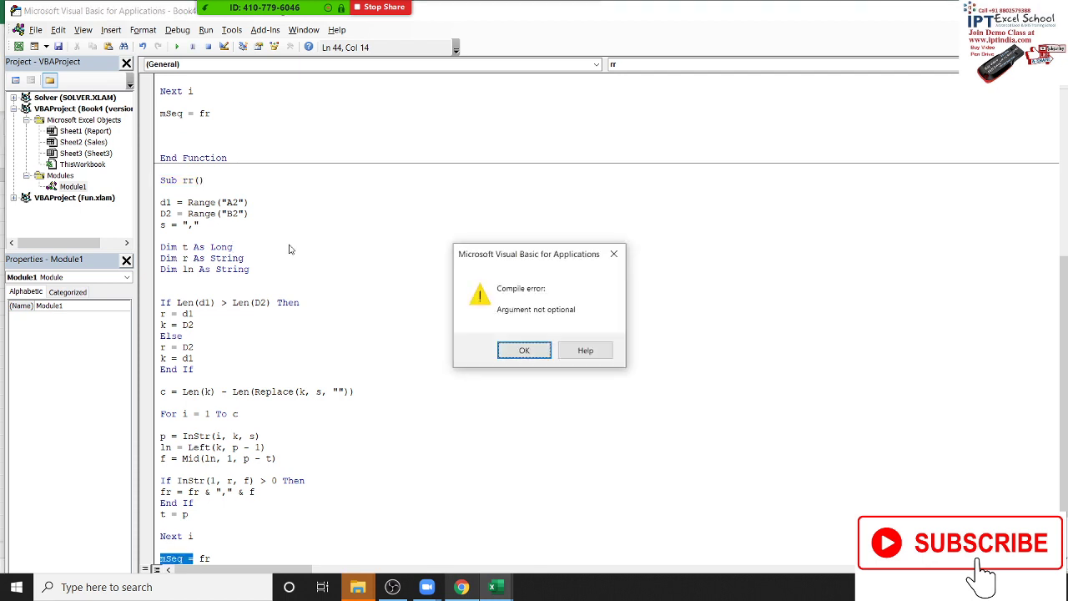
{"action": "left_click", "coordinate": [504, 357]}
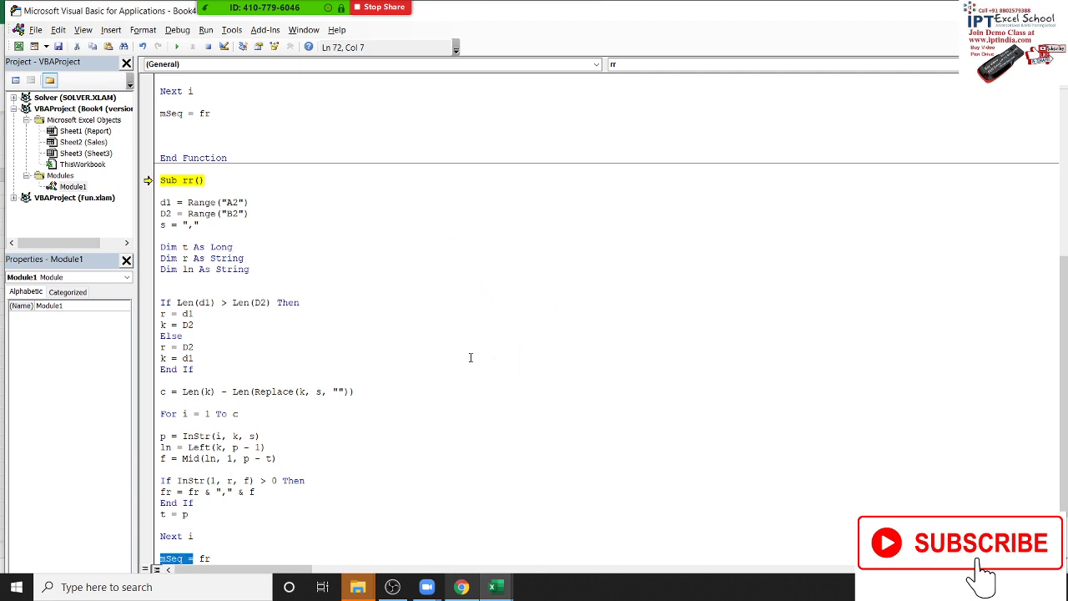
{"action": "scroll", "coordinate": [294, 345], "scroll_direction": "down", "scroll_amount": 2}
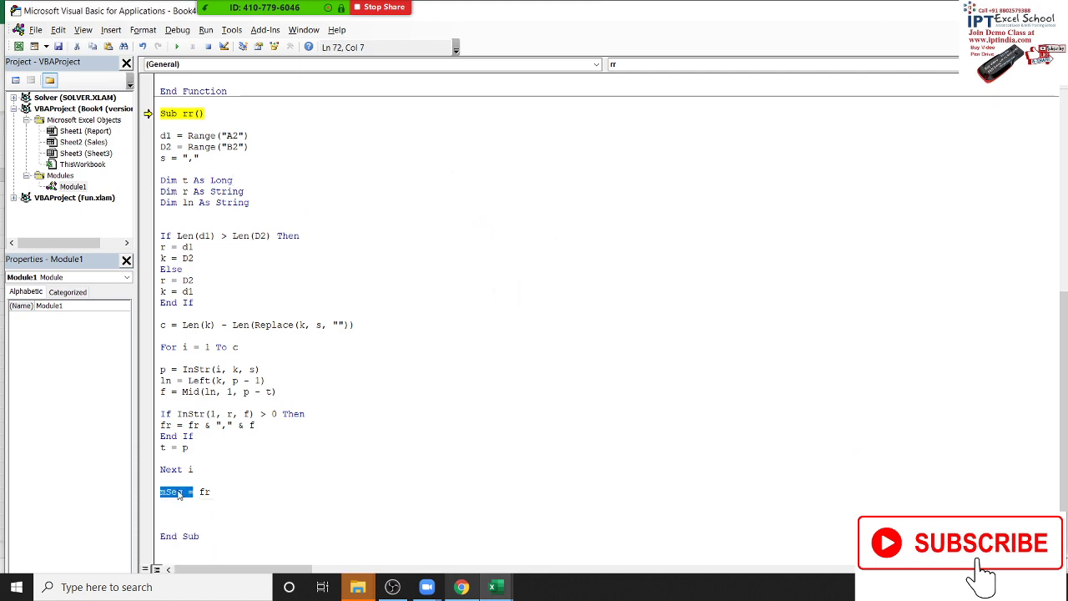
{"action": "key", "text": "Delete"}
{"action": "key", "text": "Delete"}
{"action": "key", "text": "Delete"}
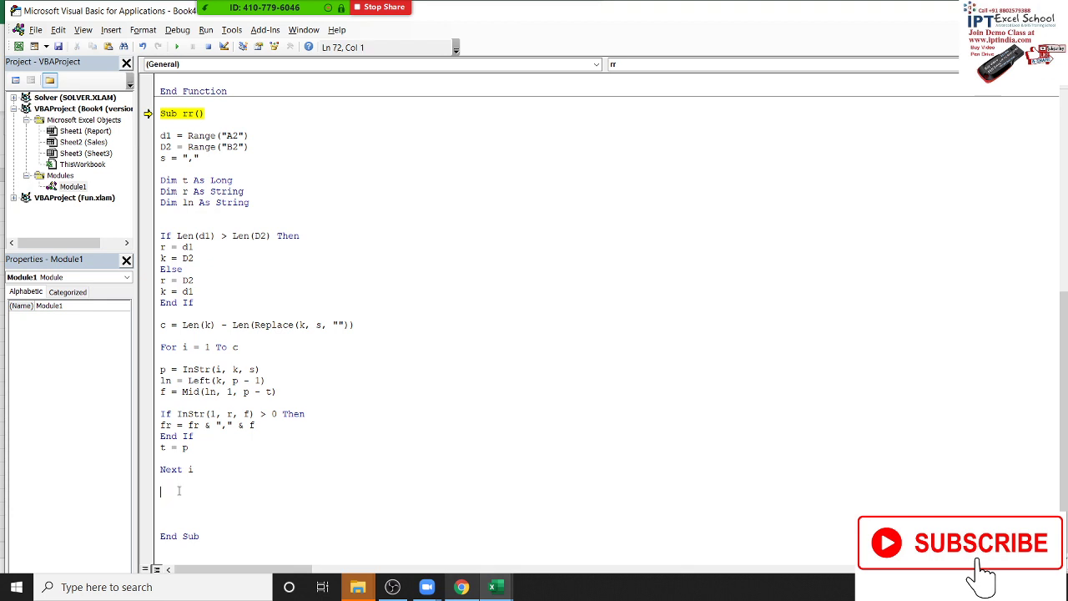
{"action": "type", "text": "msgbox "}
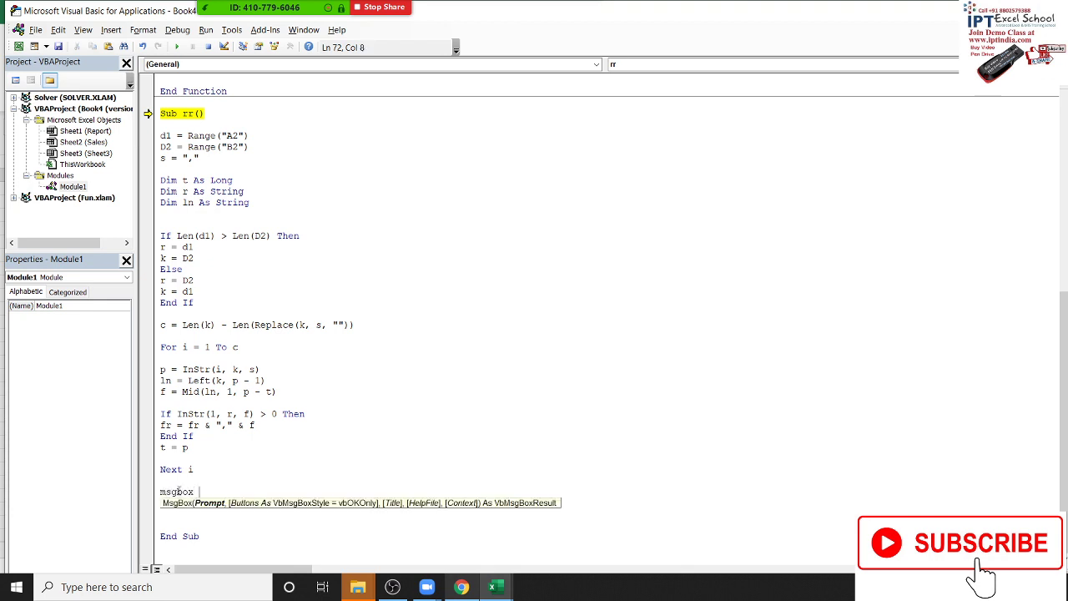
{"action": "type", "text": "fr"}
{"action": "left_click", "coordinate": [434, 365]}
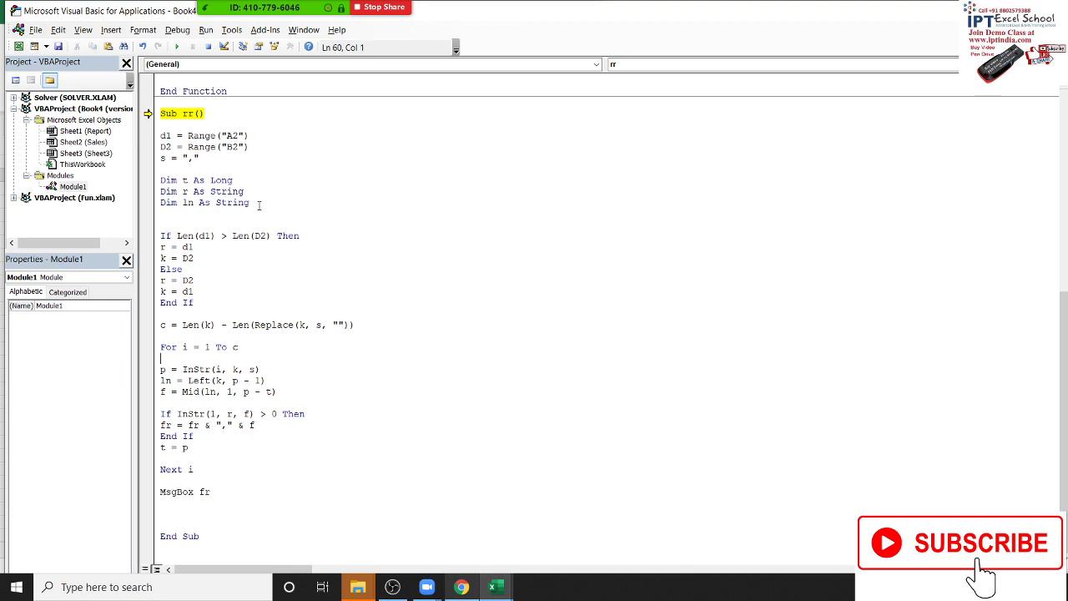
{"action": "left_click", "coordinate": [246, 190]}
{"action": "key", "text": "F8"}
{"action": "key", "text": "F8"}
{"action": "key", "text": "F8"}
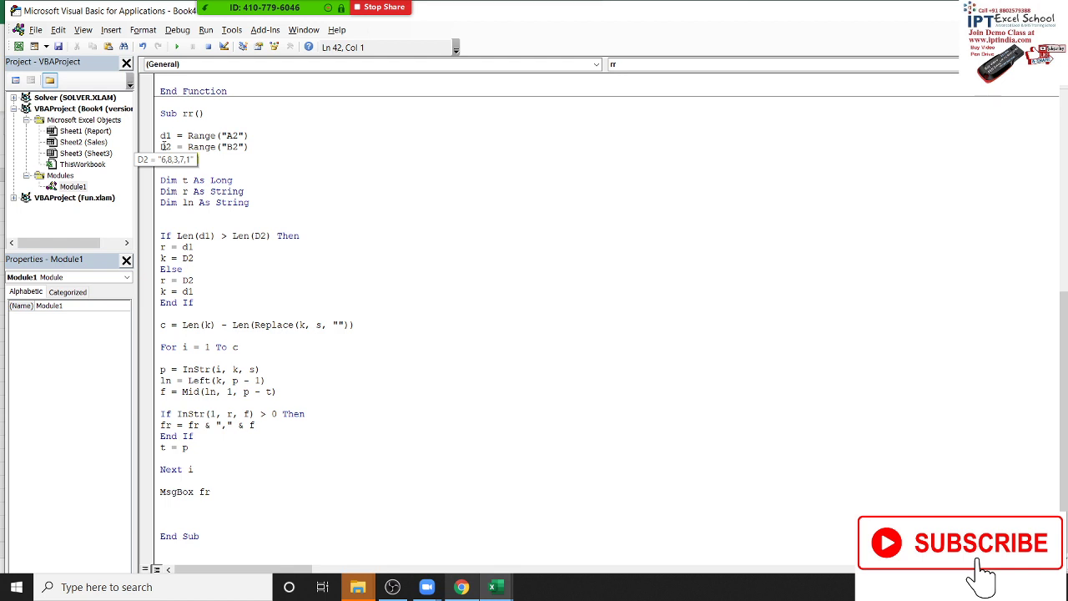
Step: Step rr through the length check, Else branch, comma count, InStr and Left lines to Mid
{"action": "key", "text": "F8"}
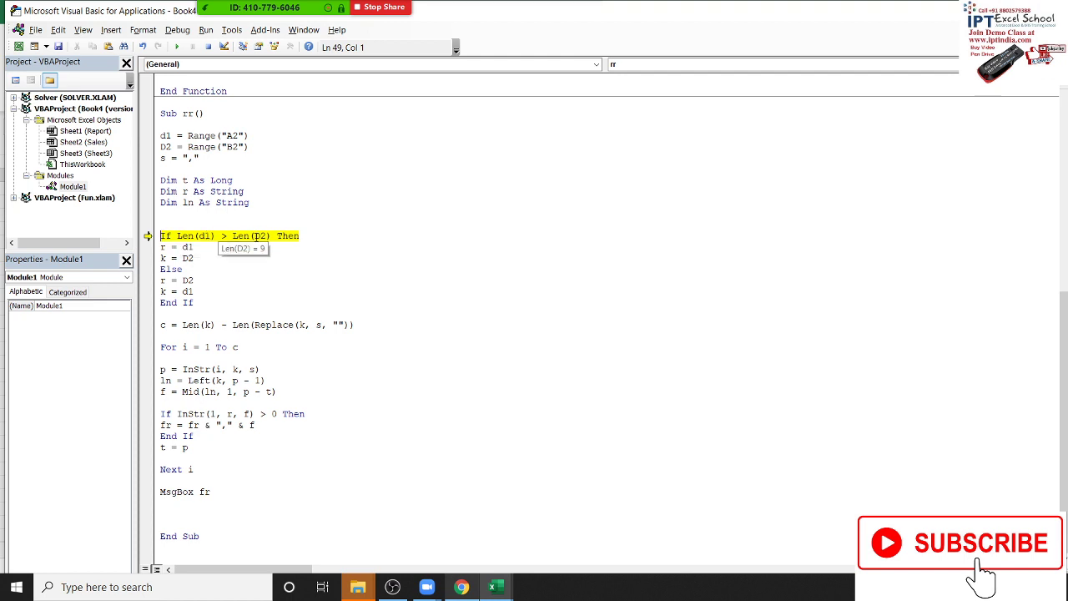
{"action": "mouse_move", "coordinate": [203, 237]}
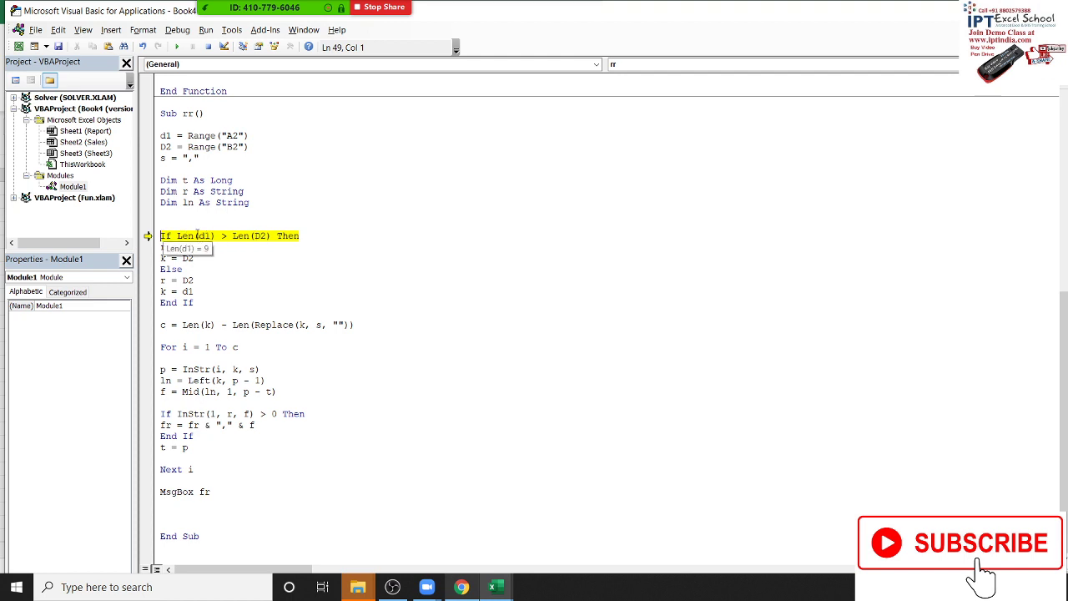
{"action": "key", "text": "F8"}
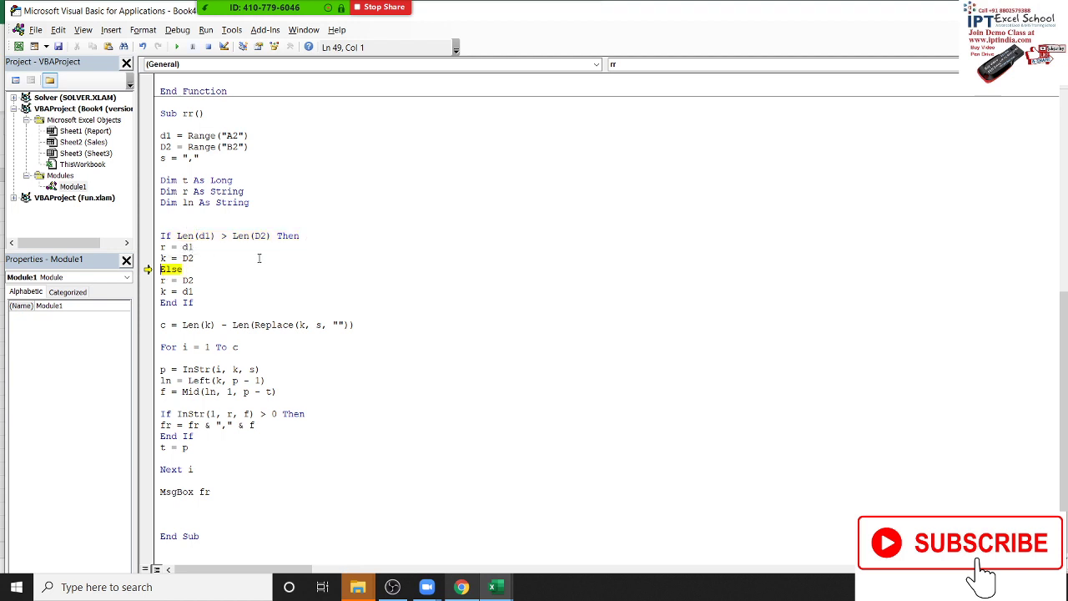
{"action": "key", "text": "F8"}
{"action": "key", "text": "F8"}
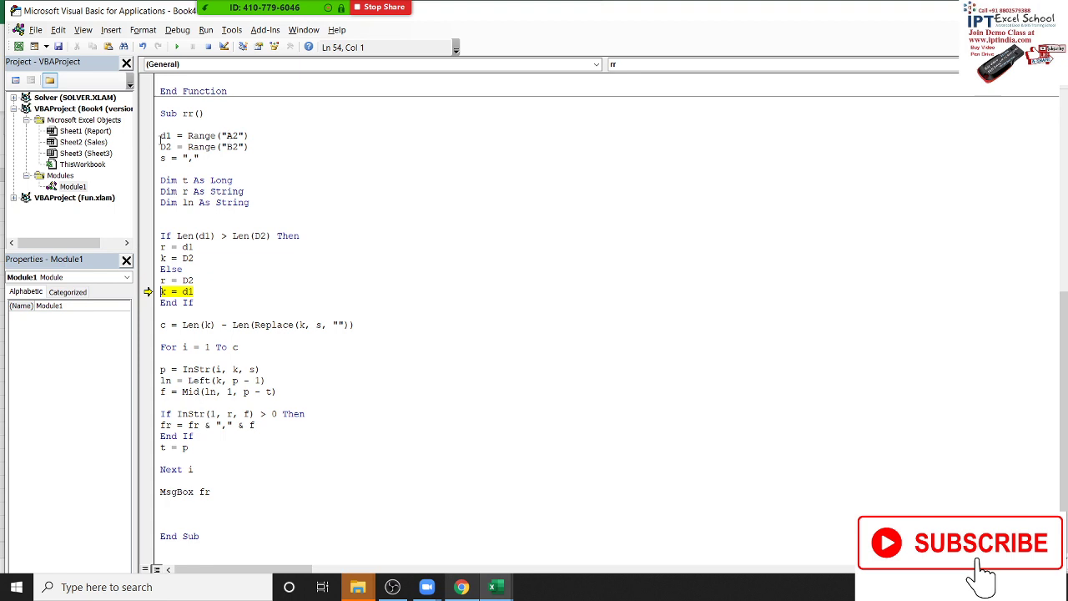
{"action": "mouse_move", "coordinate": [166, 147]}
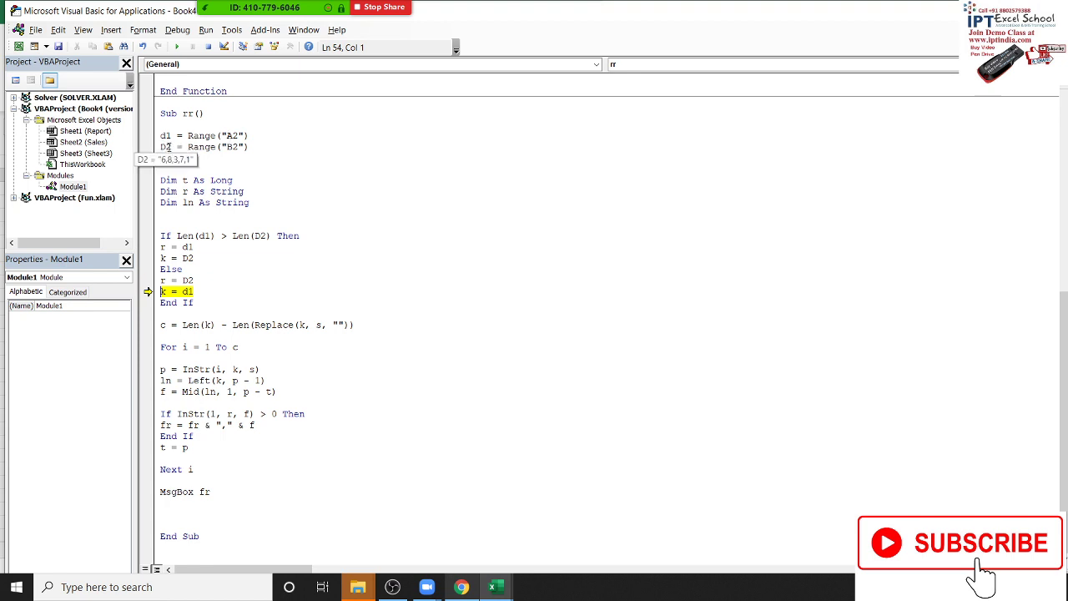
{"action": "key", "text": "F8"}
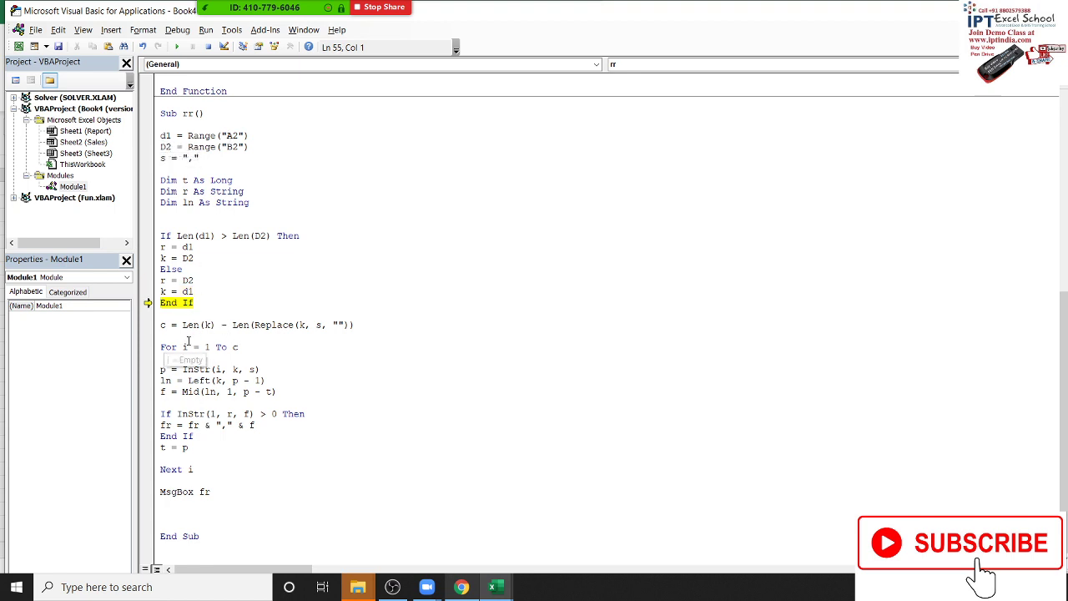
{"action": "key", "text": "F8"}
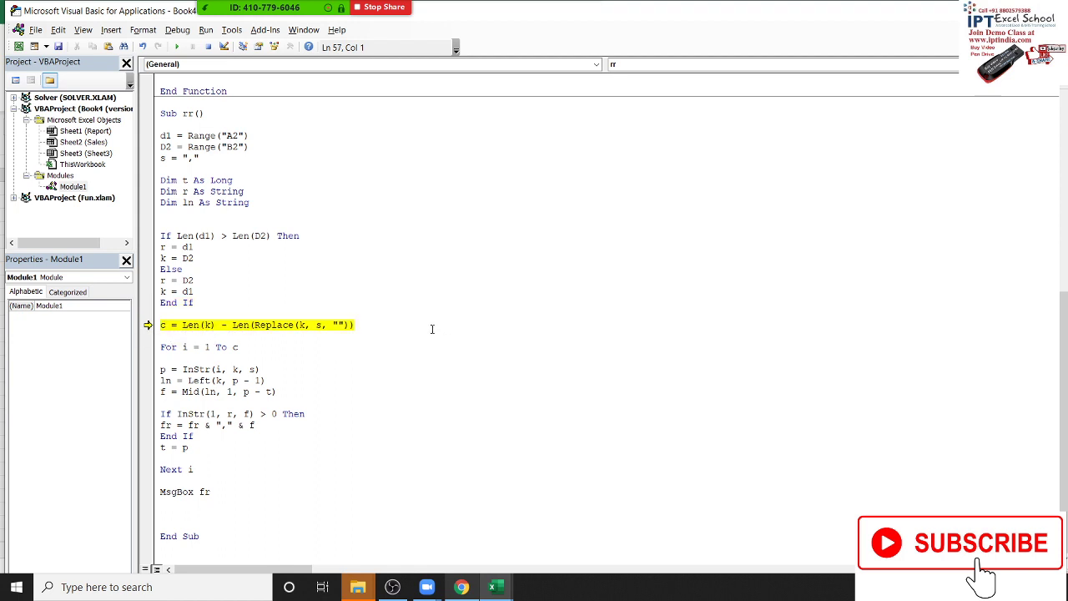
{"action": "key", "text": "F8"}
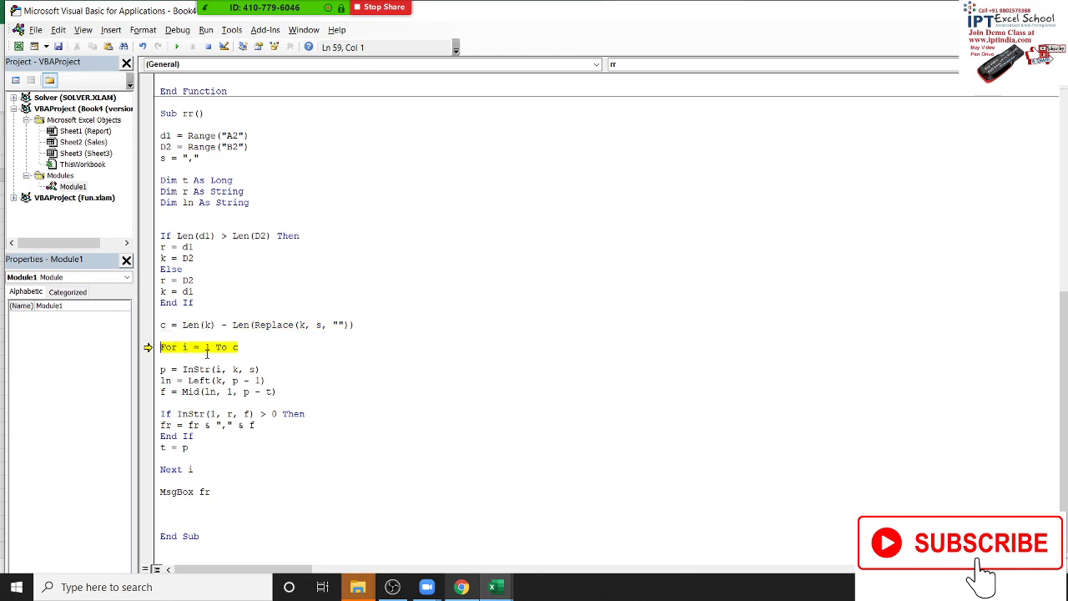
{"action": "key", "text": "F8"}
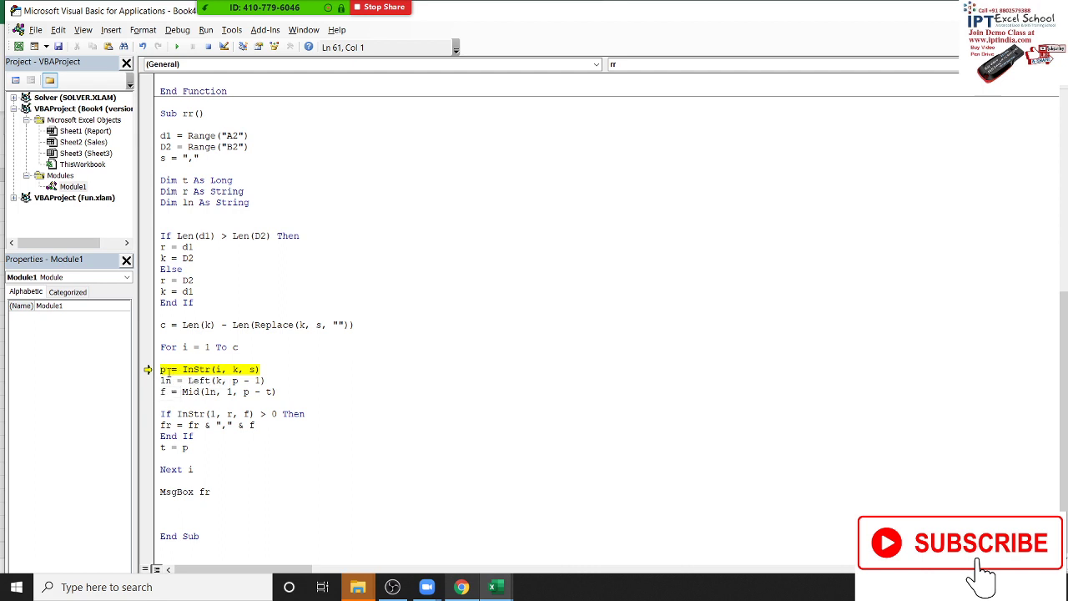
{"action": "key", "text": "F8"}
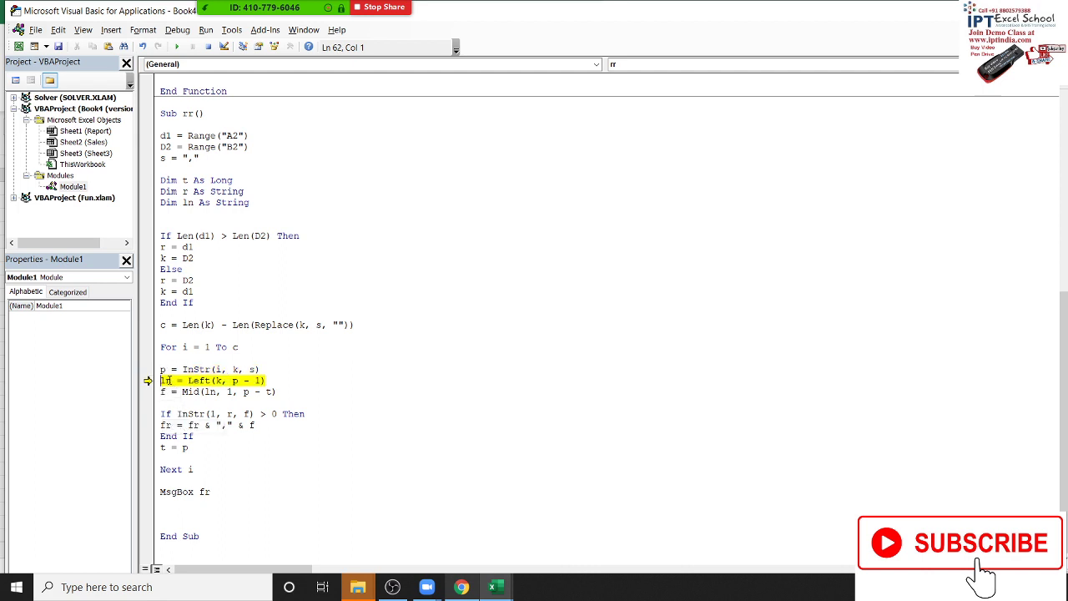
{"action": "mouse_move", "coordinate": [166, 380]}
{"action": "key", "text": "F8"}
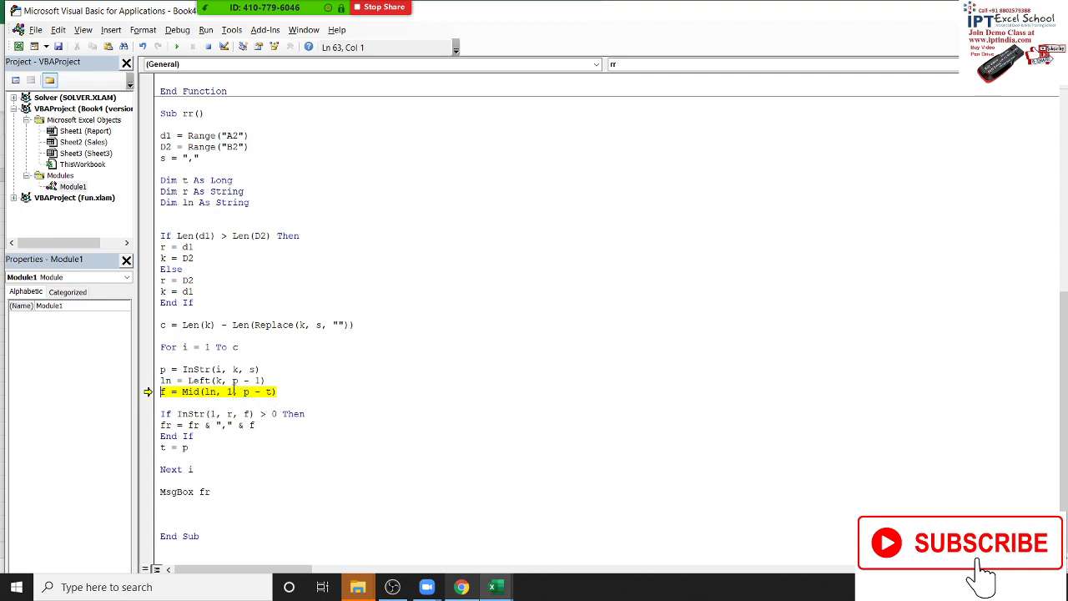
Step: Change Mid's length to p - t - 1, run that line, and check the result in Excel
{"action": "left_click", "coordinate": [270, 391]}
{"action": "type", "text": "-1"}
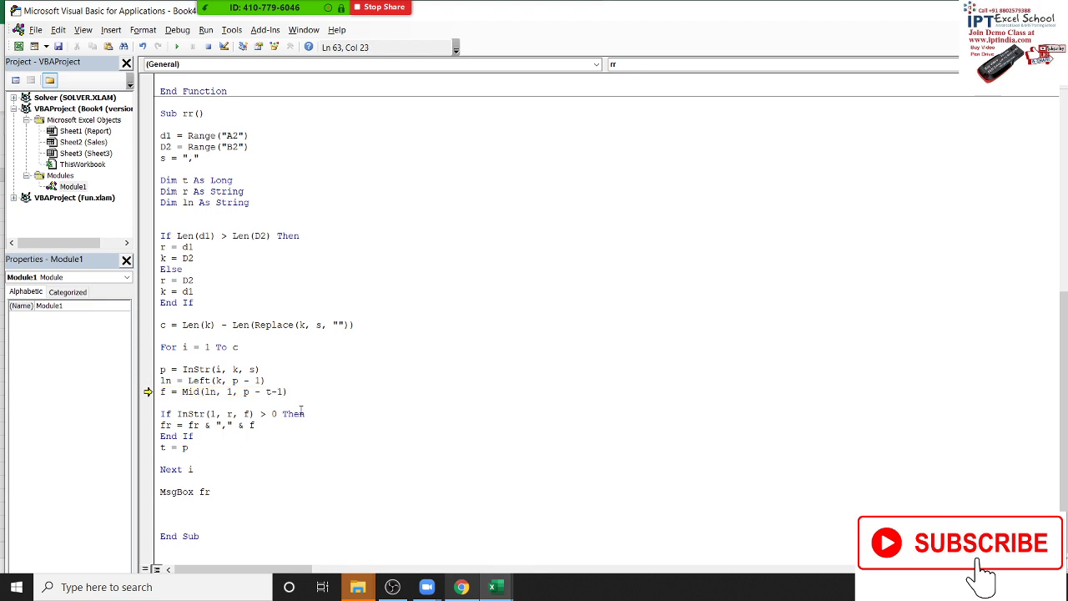
{"action": "left_click", "coordinate": [277, 403]}
{"action": "key", "text": "F8"}
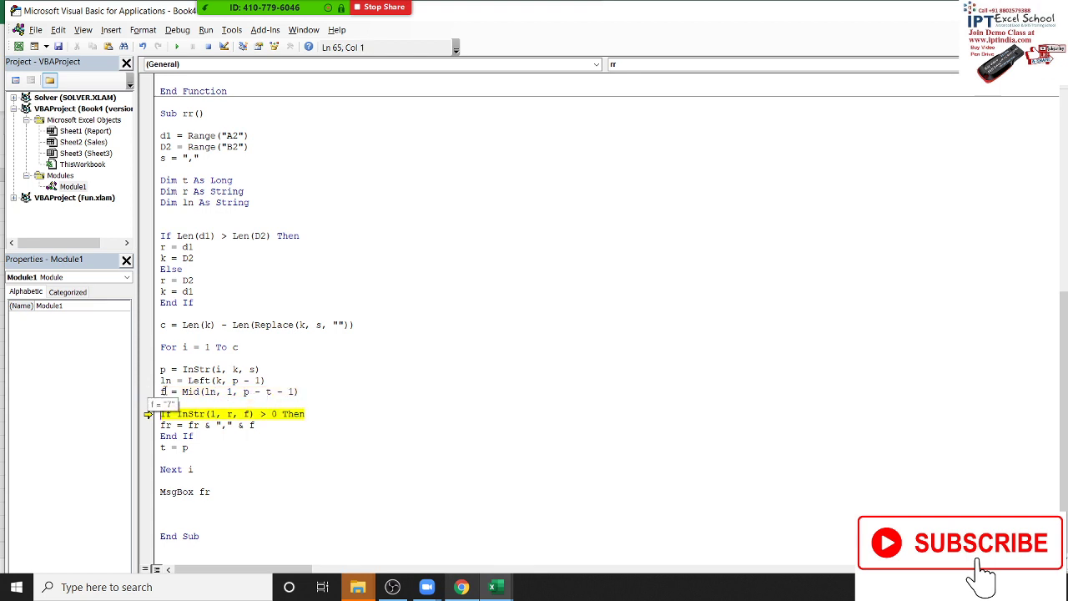
{"action": "key", "text": "alt+F11"}
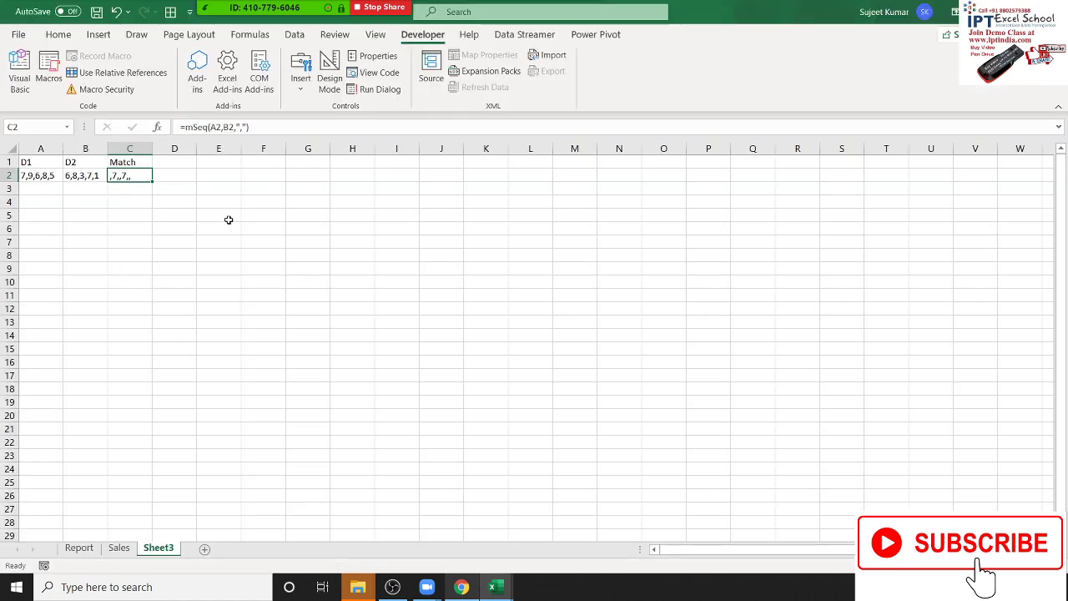
{"action": "key", "text": "alt+F11"}
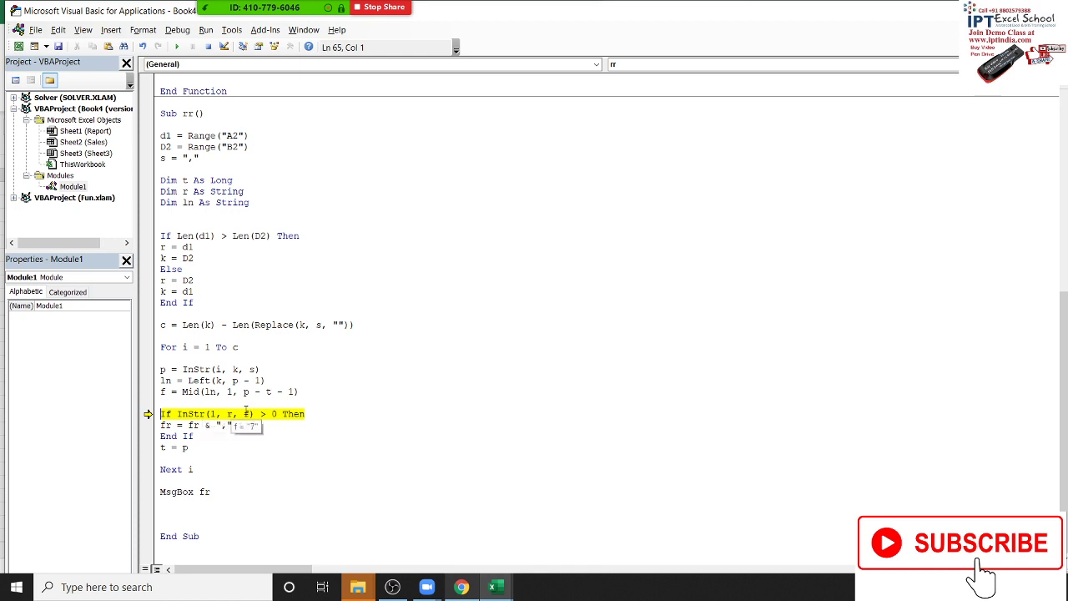
Step: Step through adding the match to fr, t = p and Next i into the second pass's InStr line
{"action": "key", "text": "F8"}
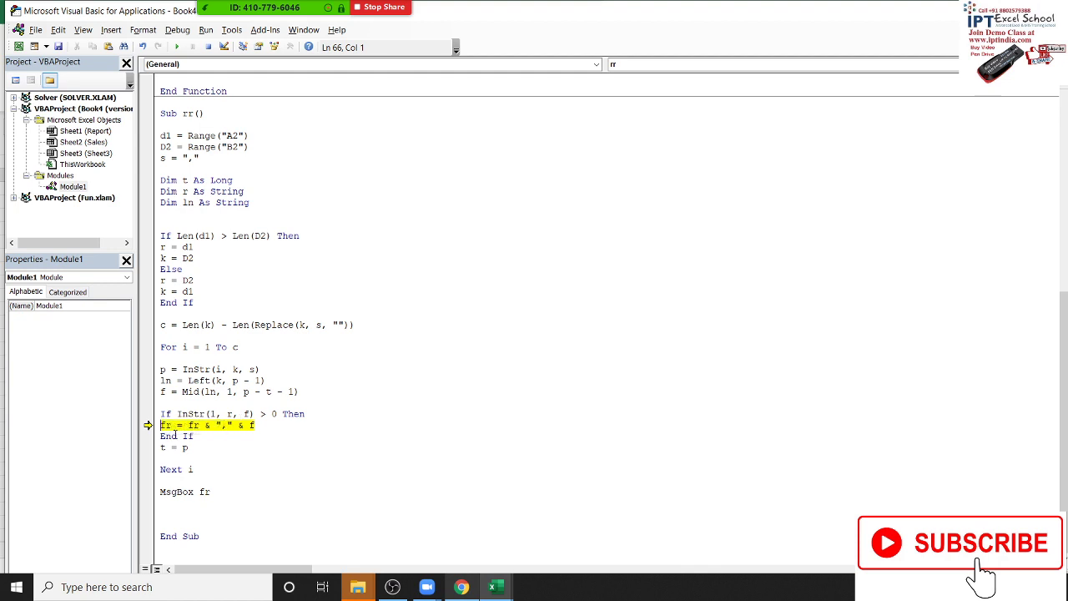
{"action": "mouse_move", "coordinate": [192, 426]}
{"action": "key", "text": "F8"}
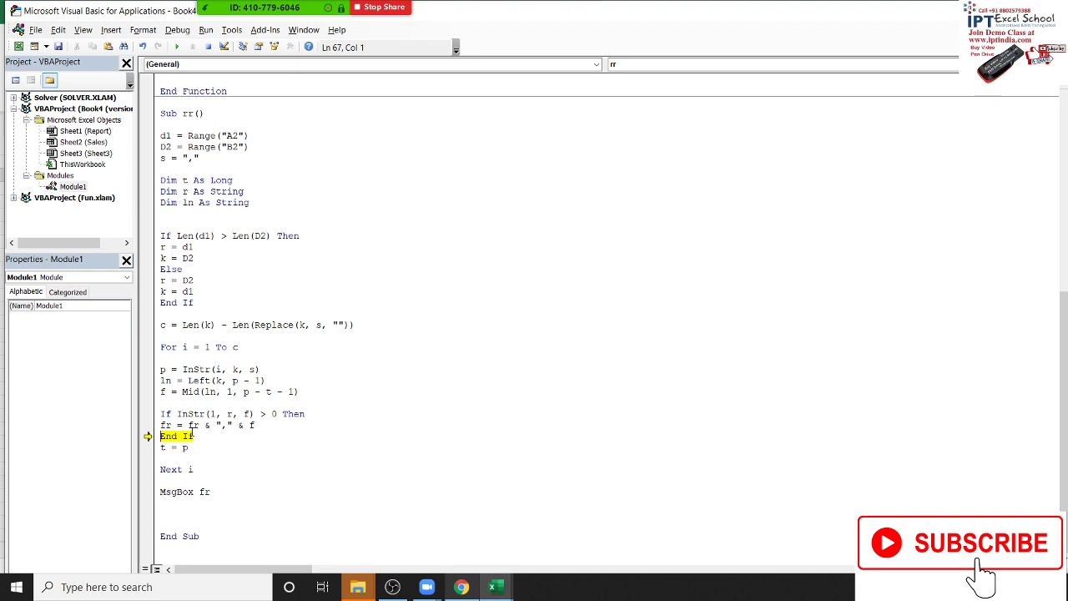
{"action": "key", "text": "F8"}
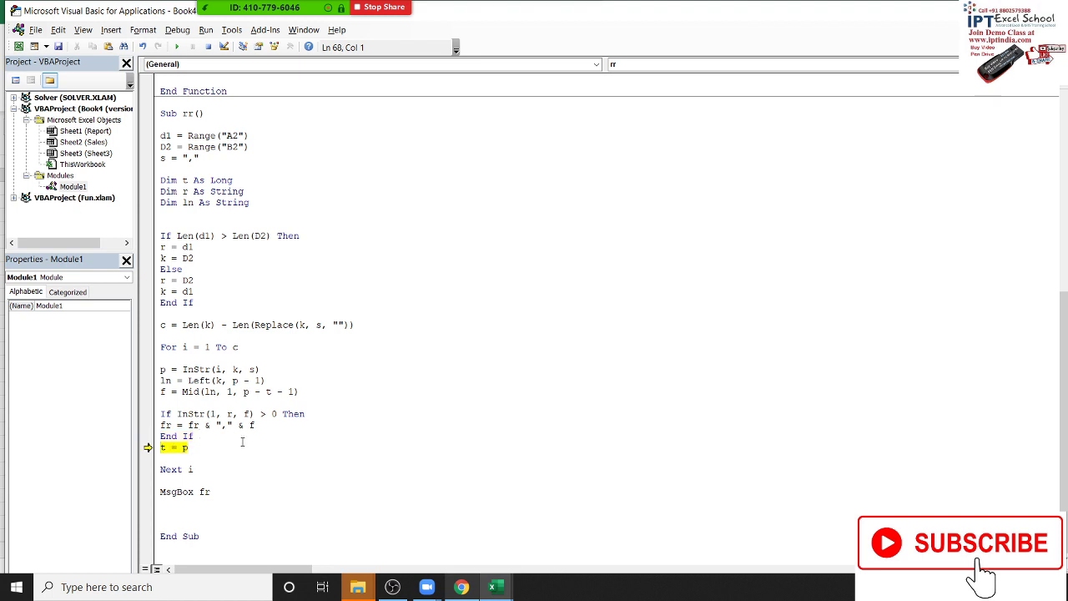
{"action": "key", "text": "F8"}
{"action": "key", "text": "F8"}
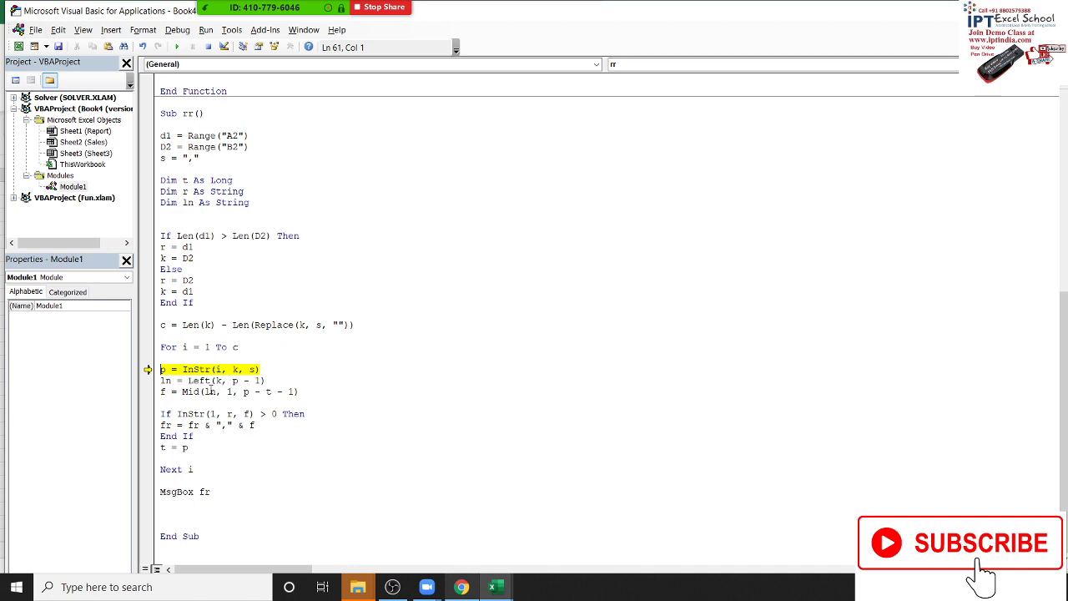
{"action": "mouse_move", "coordinate": [216, 369]}
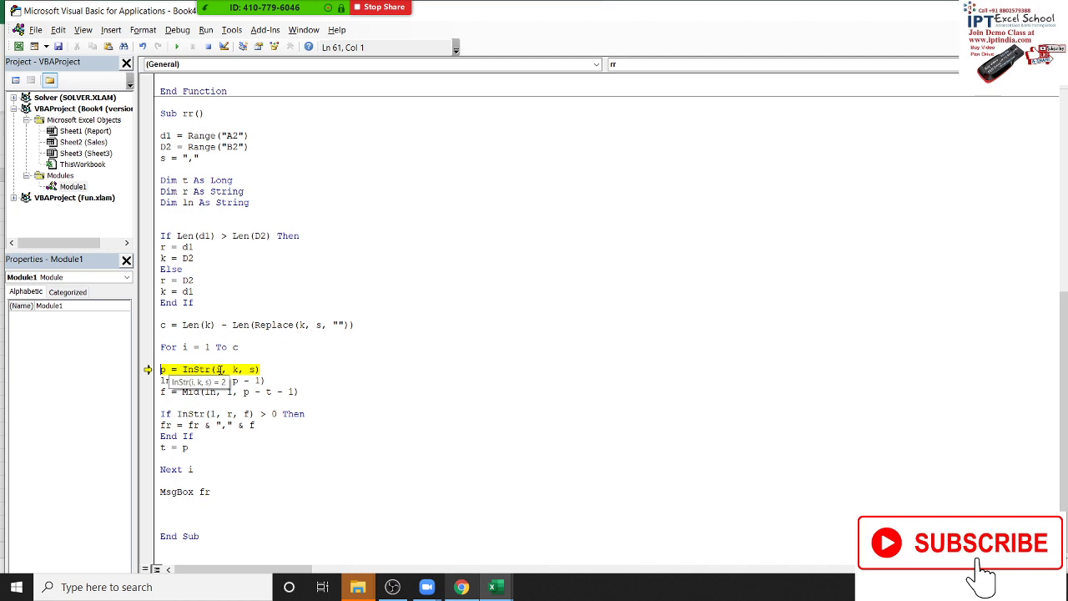
{"action": "key", "text": "F8"}
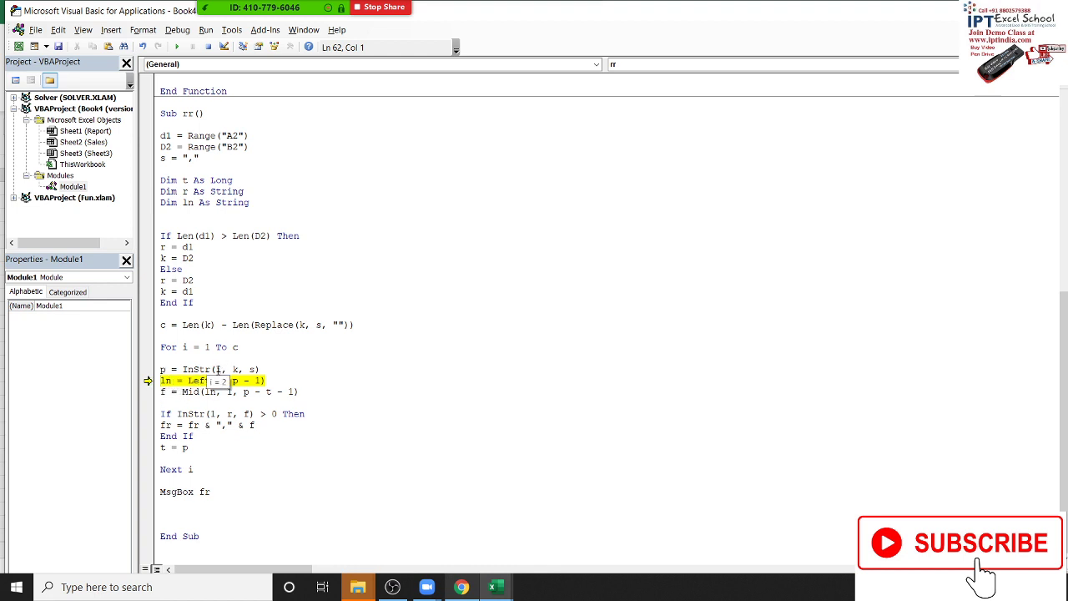
{"action": "left_click", "coordinate": [217, 368]}
Step: Make InStr start at p + 1, rerun InStr, Left and Mid, then delete Mid's fixed start 1
{"action": "type", "text": "p+1"}
{"action": "key", "text": "Delete"}
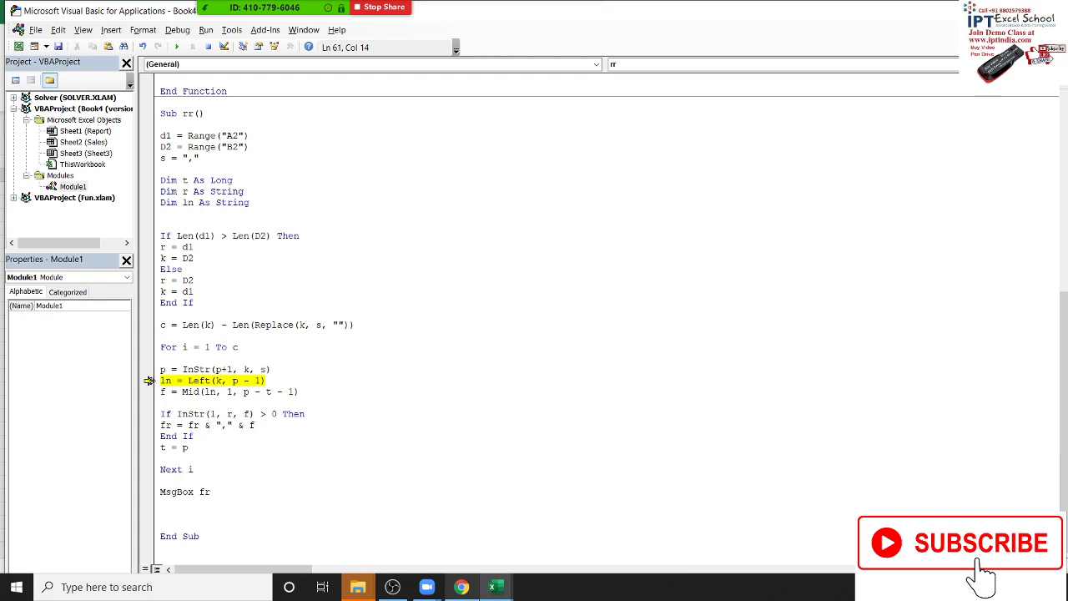
{"action": "left_click_drag", "start_coordinate": [148, 380], "coordinate": [148, 369]}
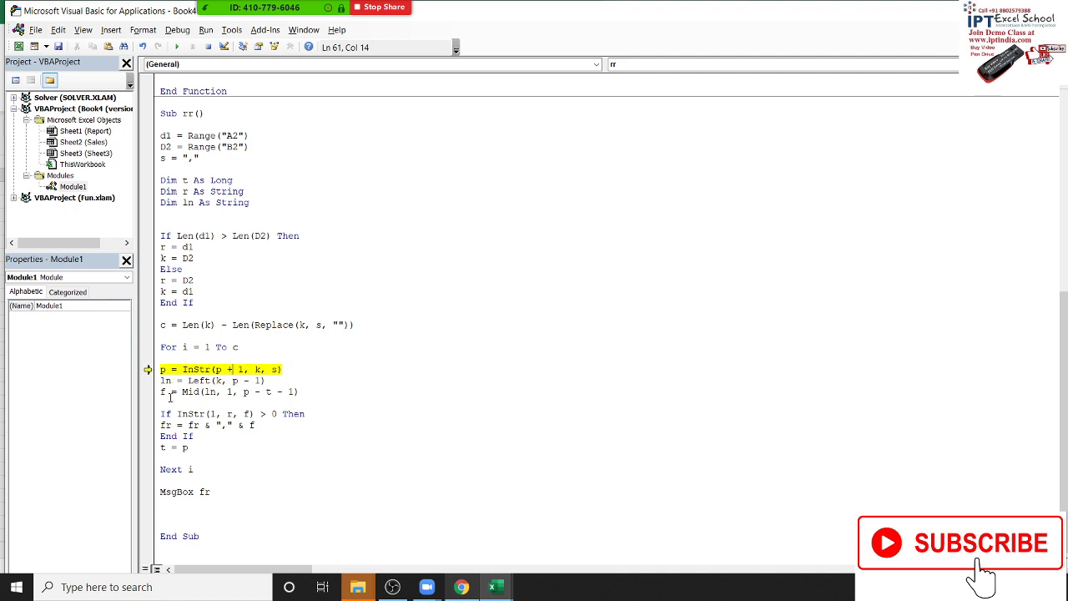
{"action": "key", "text": "F8"}
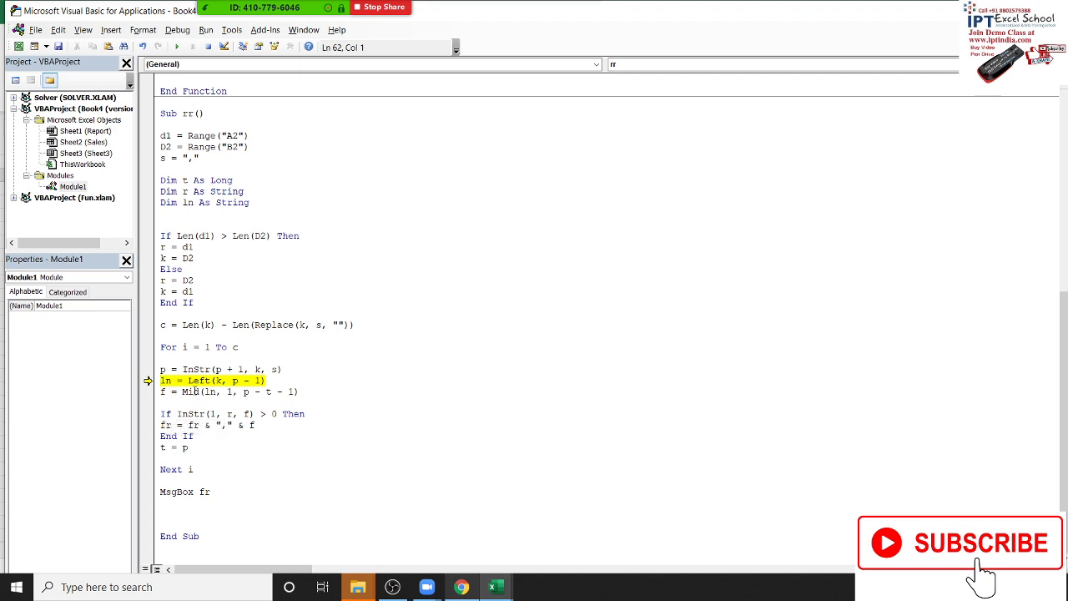
{"action": "key", "text": "F8"}
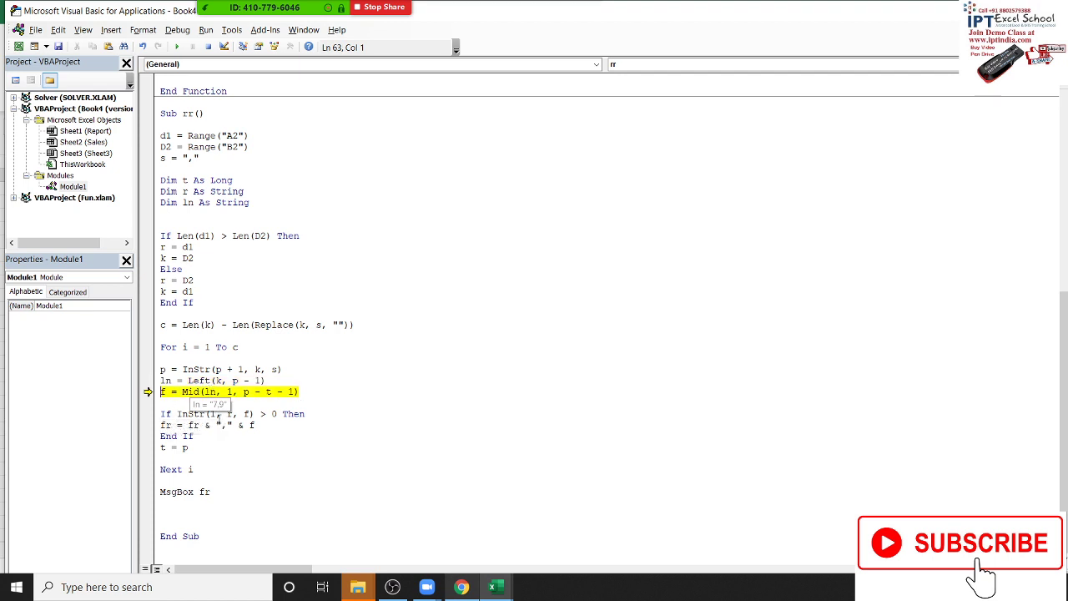
{"action": "mouse_move", "coordinate": [210, 391]}
{"action": "key", "text": "F8"}
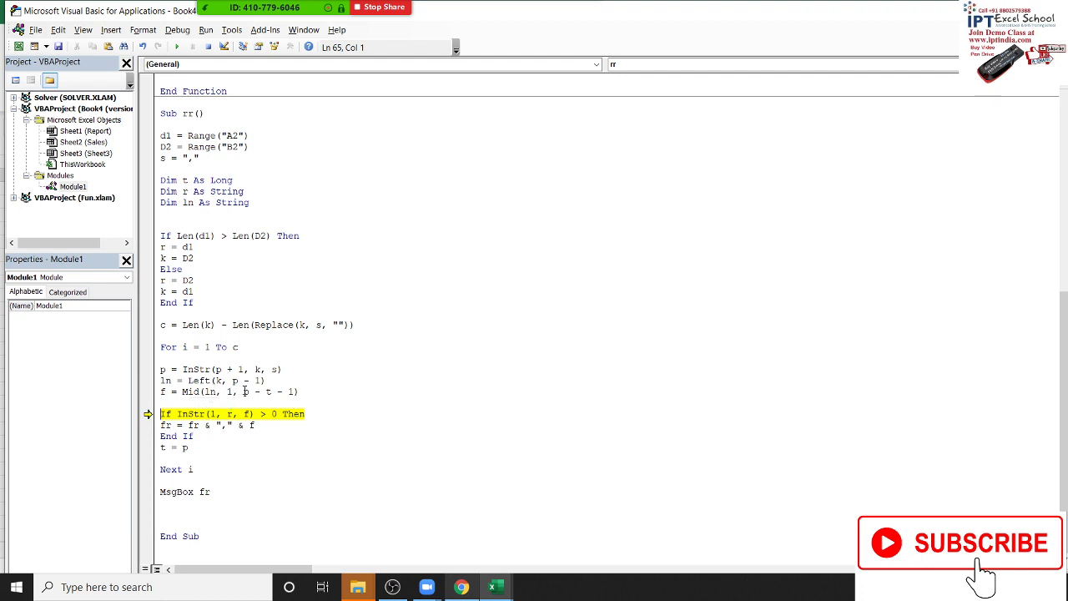
{"action": "mouse_move", "coordinate": [245, 392]}
{"action": "key", "text": "BackSpace"}
Step: Change the Mid start argument to t+1 and rerun that line from the corrected position
{"action": "type", "text": "t+1"}
{"action": "left_click", "coordinate": [272, 444]}
{"action": "left_click_drag", "start_coordinate": [148, 413], "coordinate": [150, 392]}
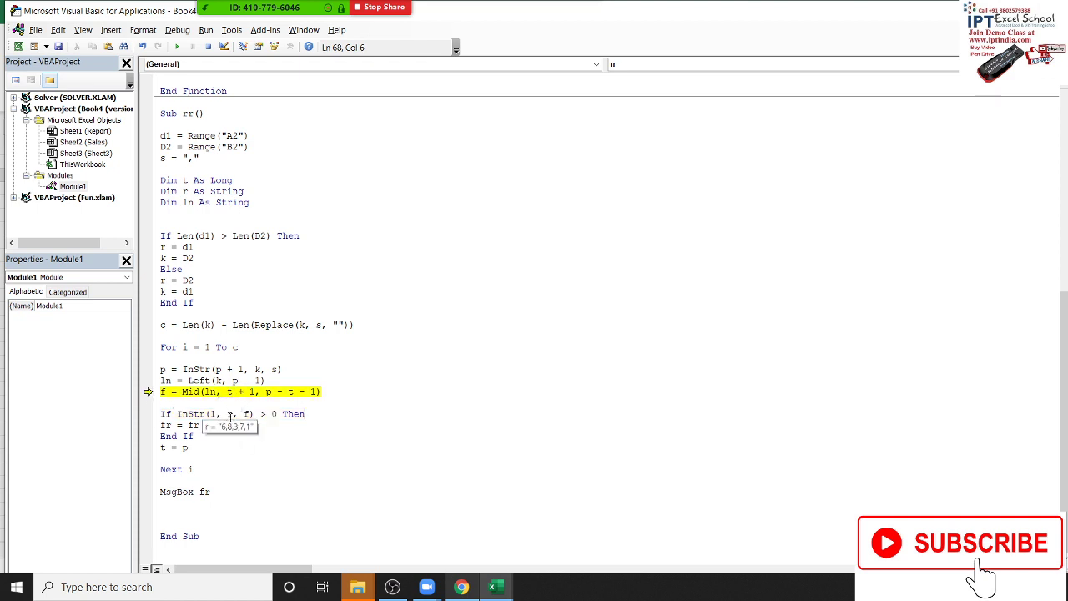
{"action": "key", "text": "F8"}
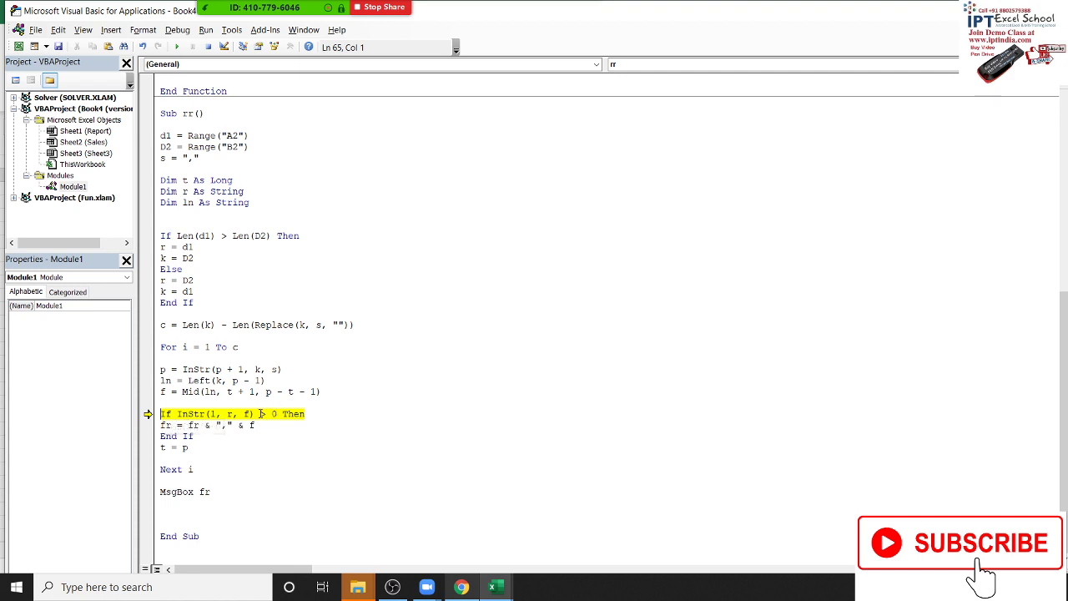
Step: Step through the next loop pass, extracting the value f and appending the match to fr
{"action": "key", "text": "F8"}
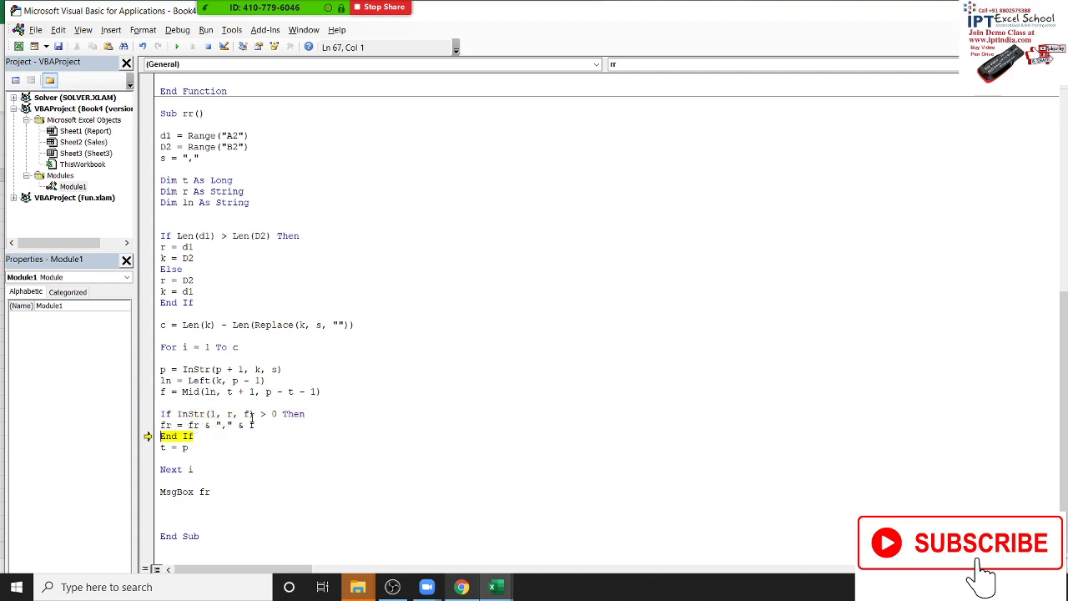
{"action": "key", "text": "F8"}
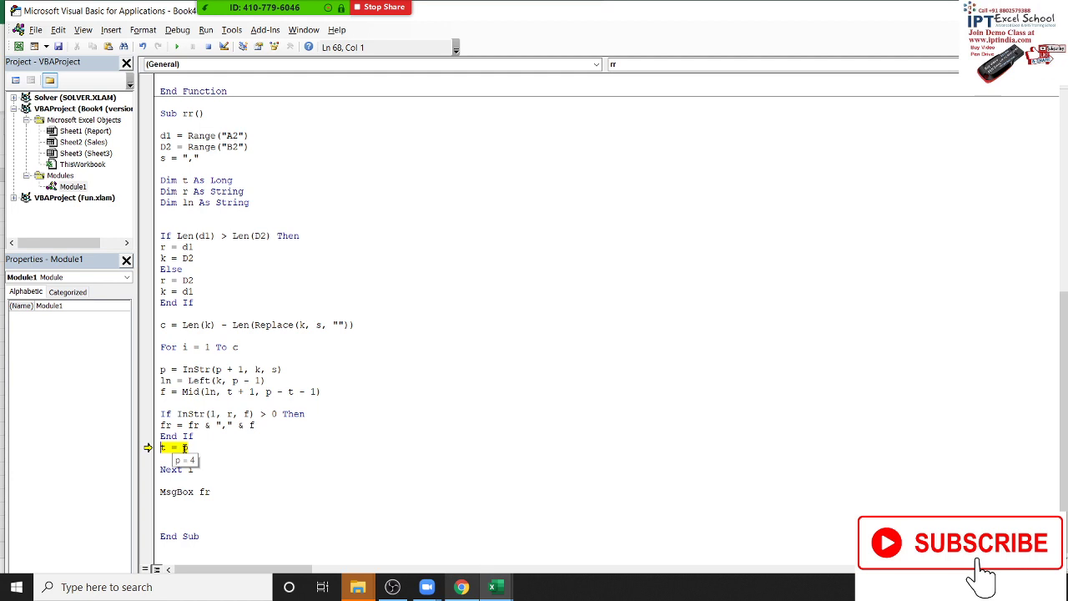
{"action": "key", "text": "F8"}
{"action": "key", "text": "F8"}
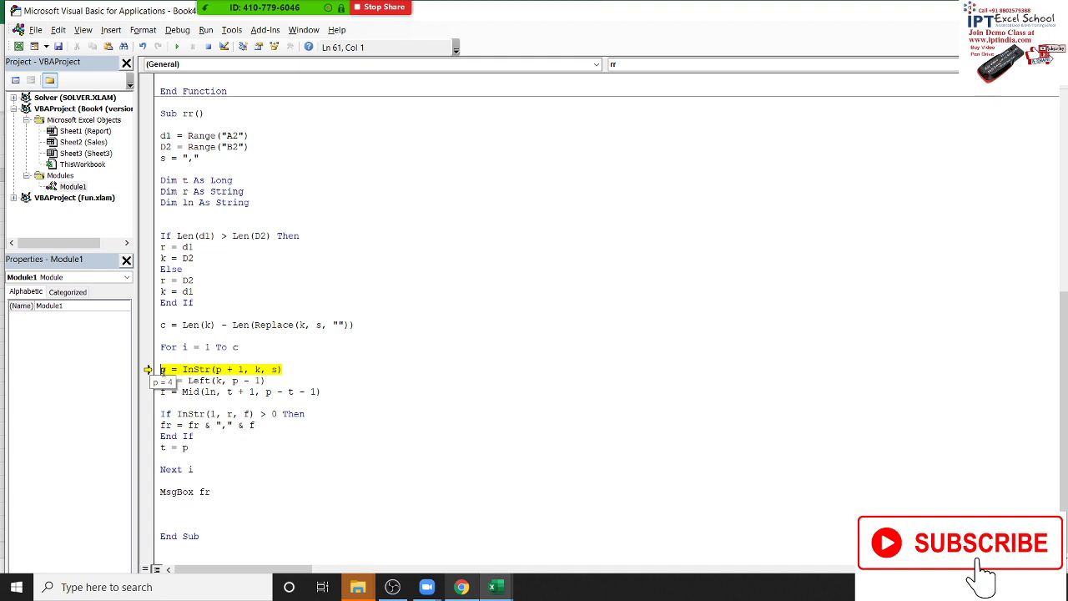
{"action": "key", "text": "F8"}
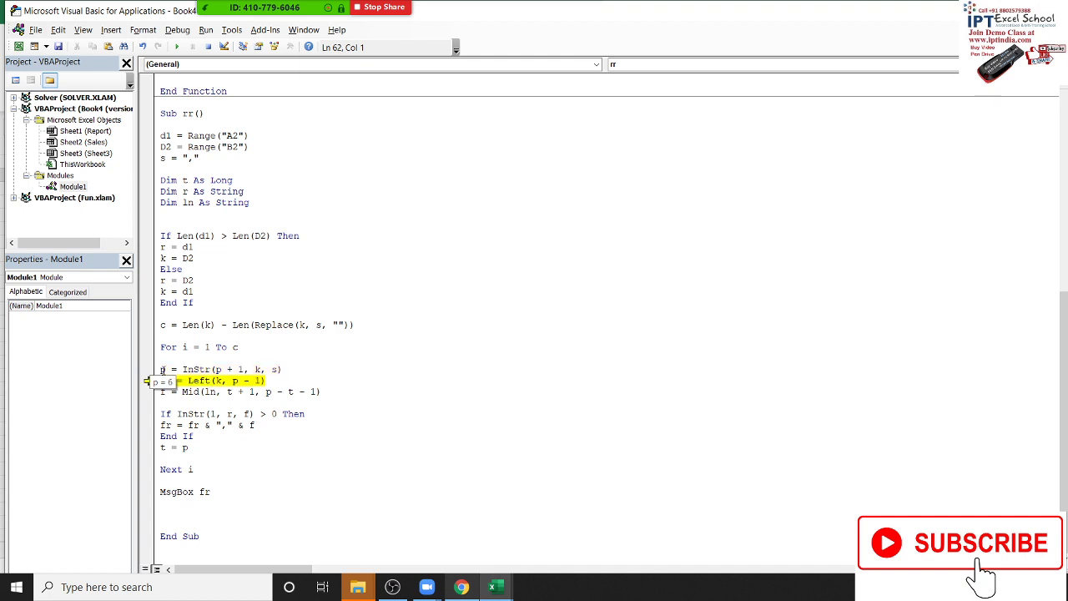
{"action": "key", "text": "F8"}
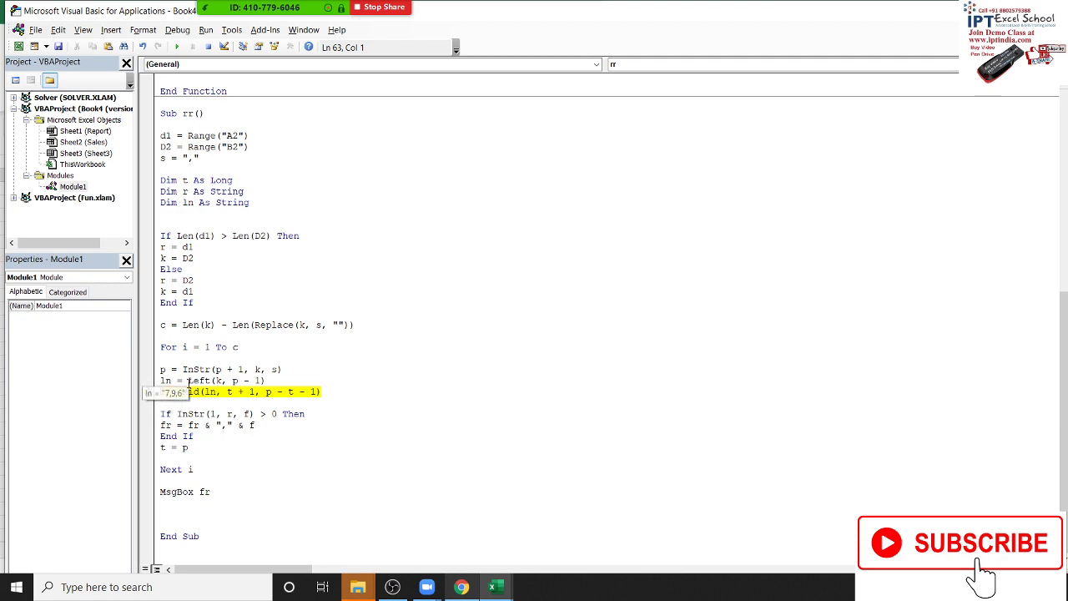
{"action": "mouse_move", "coordinate": [166, 381]}
{"action": "key", "text": "F8"}
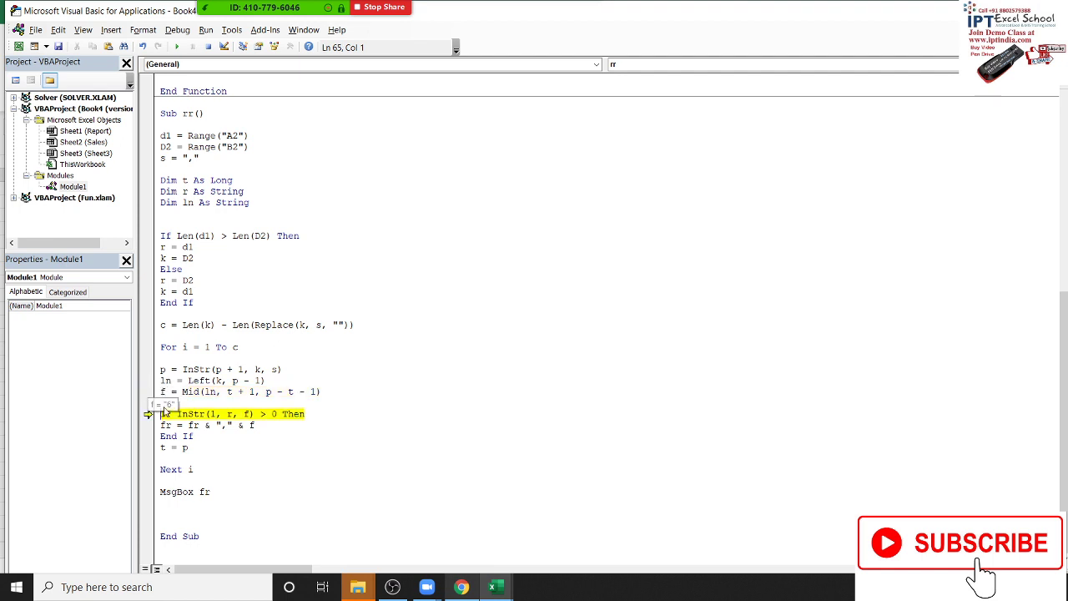
{"action": "key", "text": "F8"}
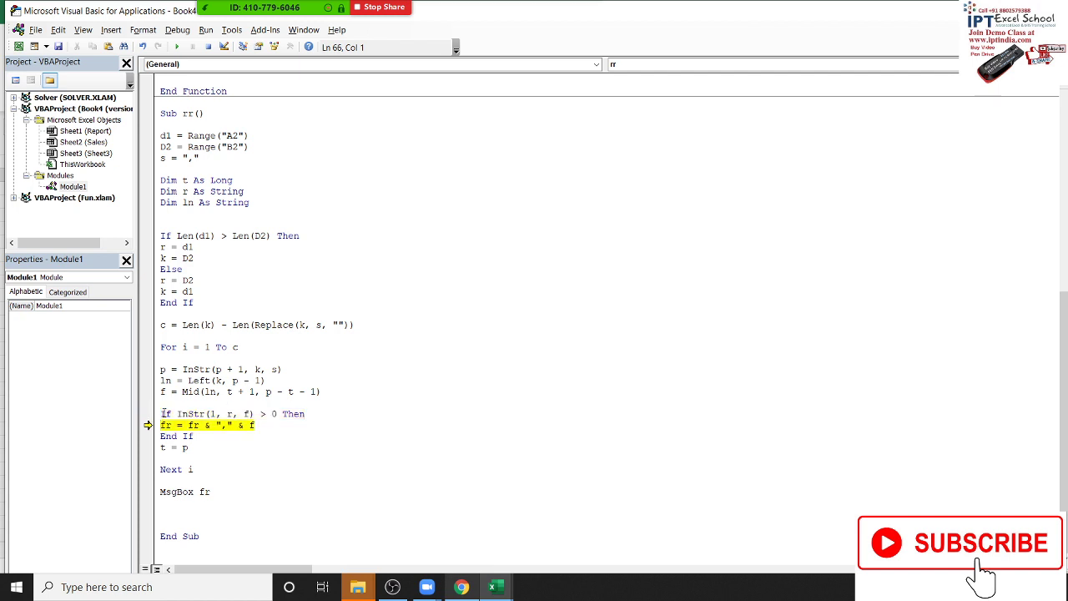
{"action": "key", "text": "F8"}
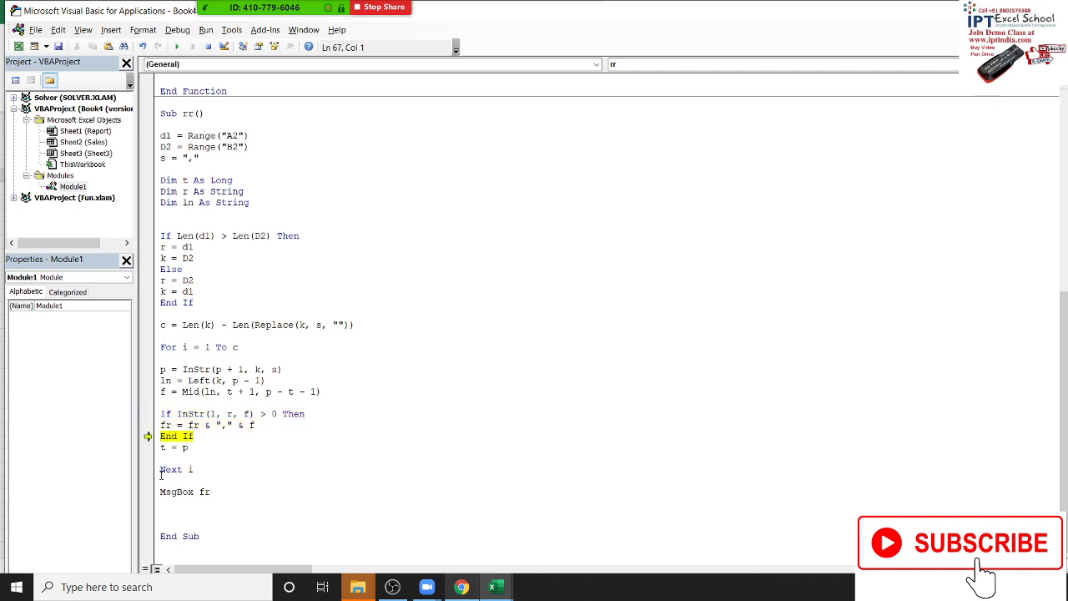
{"action": "key", "text": "F8"}
{"action": "key", "text": "F8"}
{"action": "key", "text": "F8"}
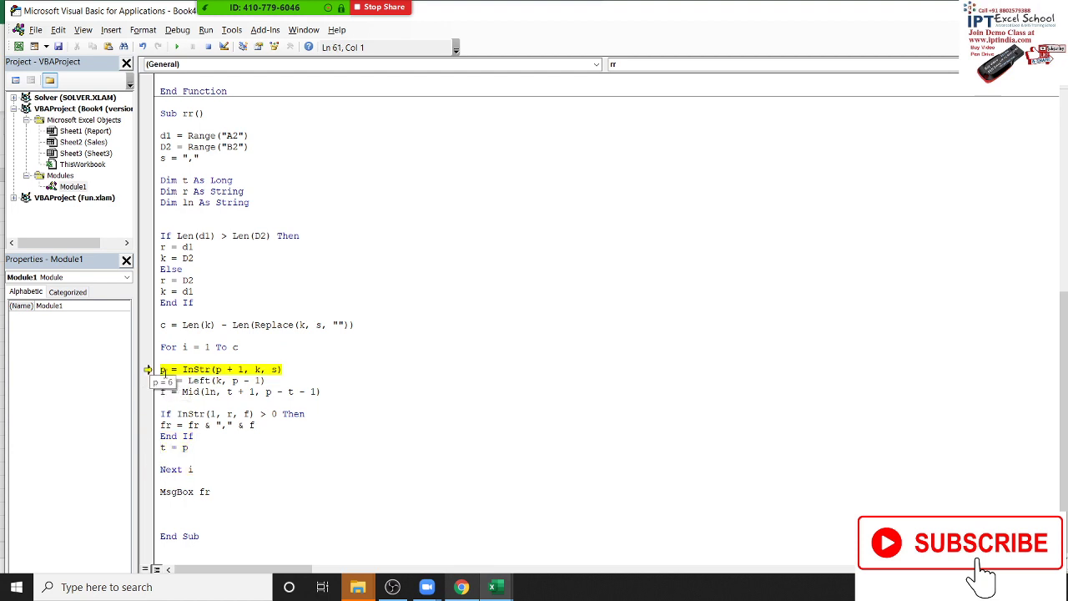
Step: Step the last pass, run to the end, and dismiss the ,7,6,8 result; select rr's code
{"action": "key", "text": "F8"}
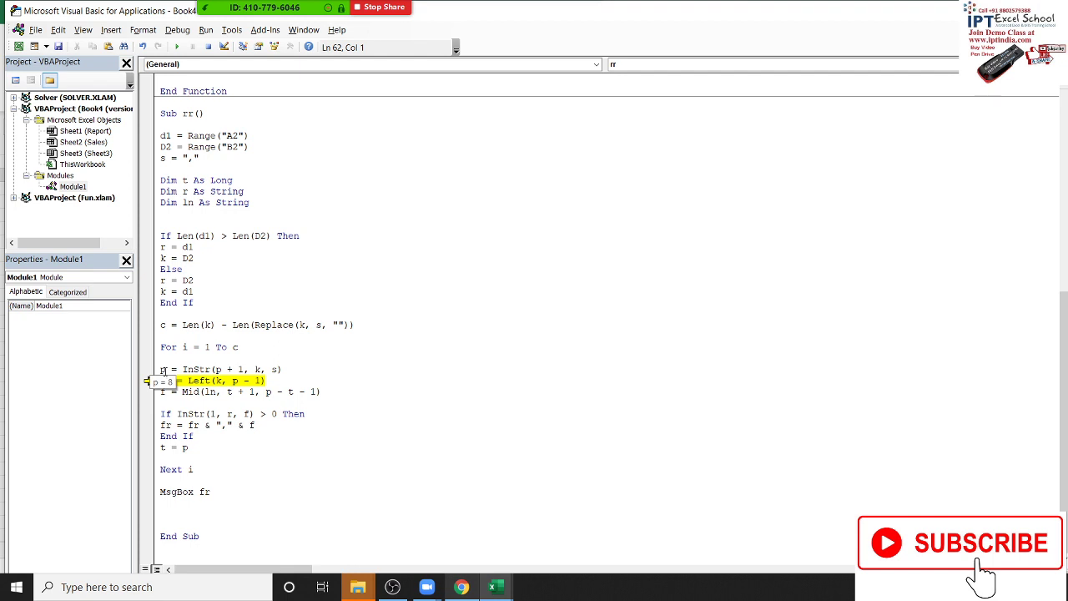
{"action": "key", "text": "F8"}
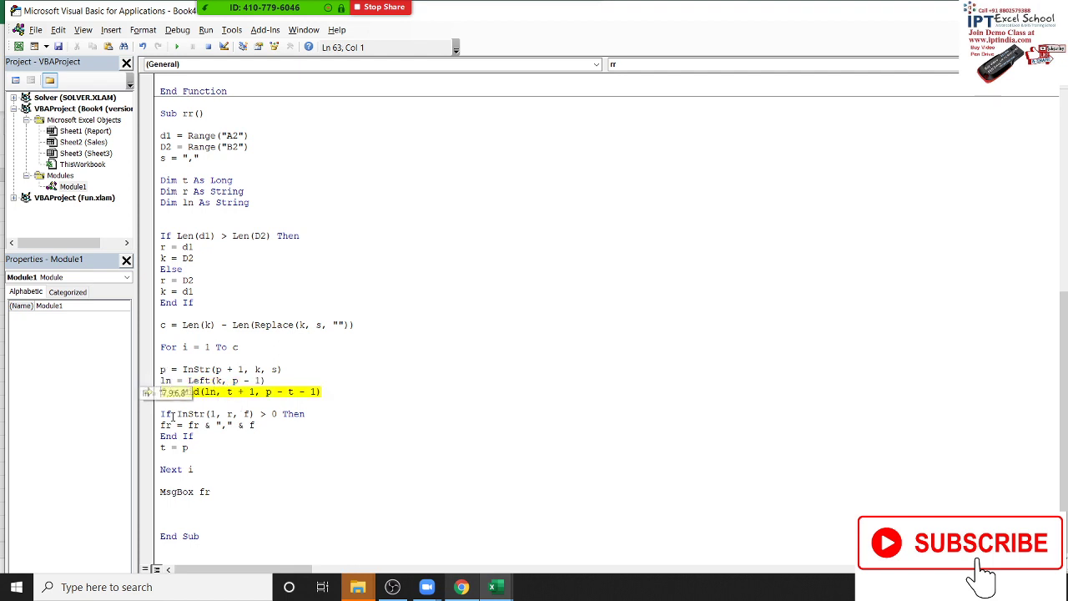
{"action": "key", "text": "F8"}
{"action": "key", "text": "F8"}
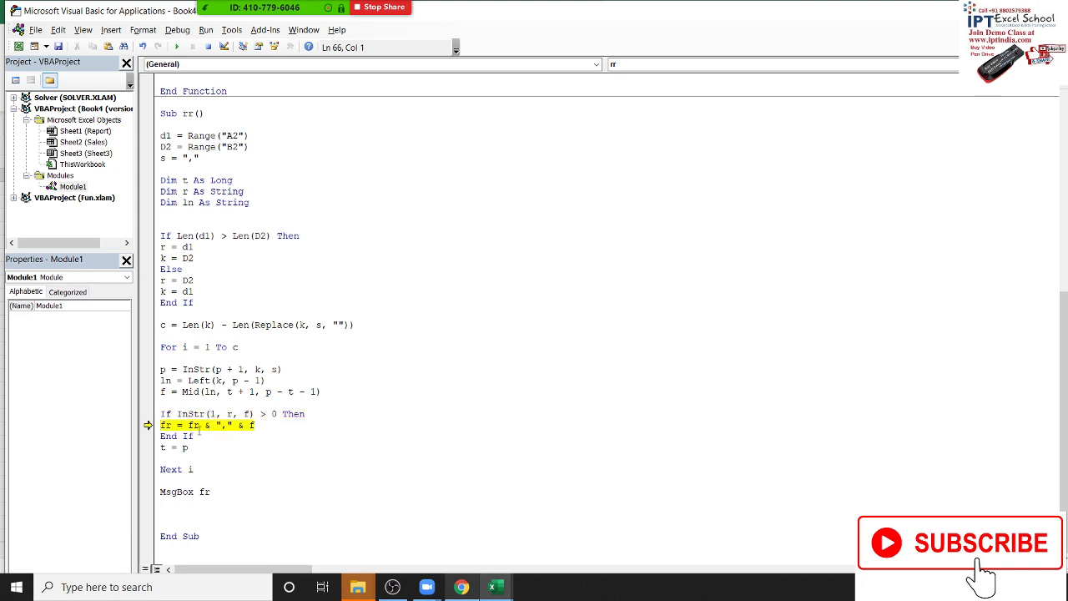
{"action": "key", "text": "F8"}
{"action": "key", "text": "F8"}
{"action": "key", "text": "F5"}
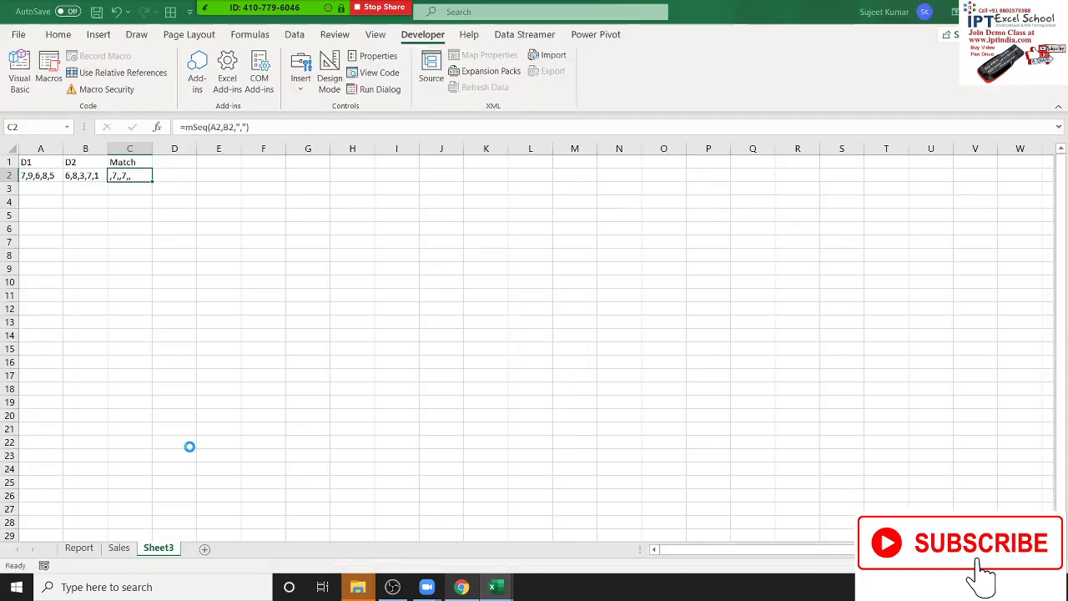
{"action": "left_click", "coordinate": [543, 341]}
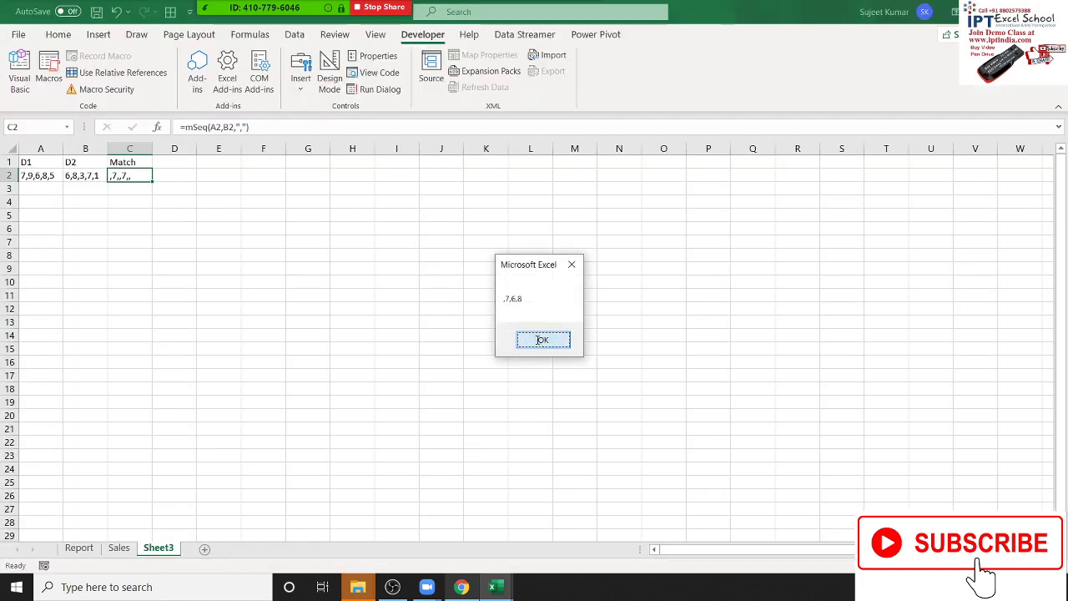
{"action": "left_click_drag", "start_coordinate": [213, 495], "coordinate": [165, 180]}
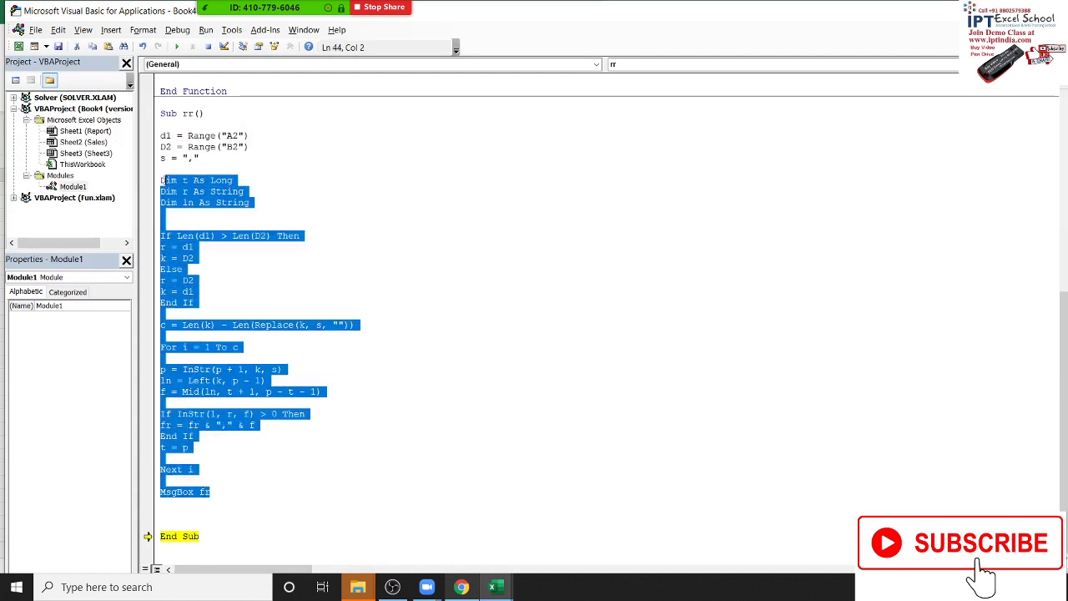
Step: Copy rr's Dim-to-Next i block and paste it over mSeq's If Len…Next i loop
{"action": "mouse_move", "coordinate": [214, 474]}
{"action": "left_mouse_down"}
{"action": "mouse_move", "coordinate": [200, 294]}
{"action": "mouse_move", "coordinate": [171, 242]}
{"action": "mouse_move", "coordinate": [161, 180]}
{"action": "left_mouse_up"}
{"action": "key", "text": "ctrl+c"}
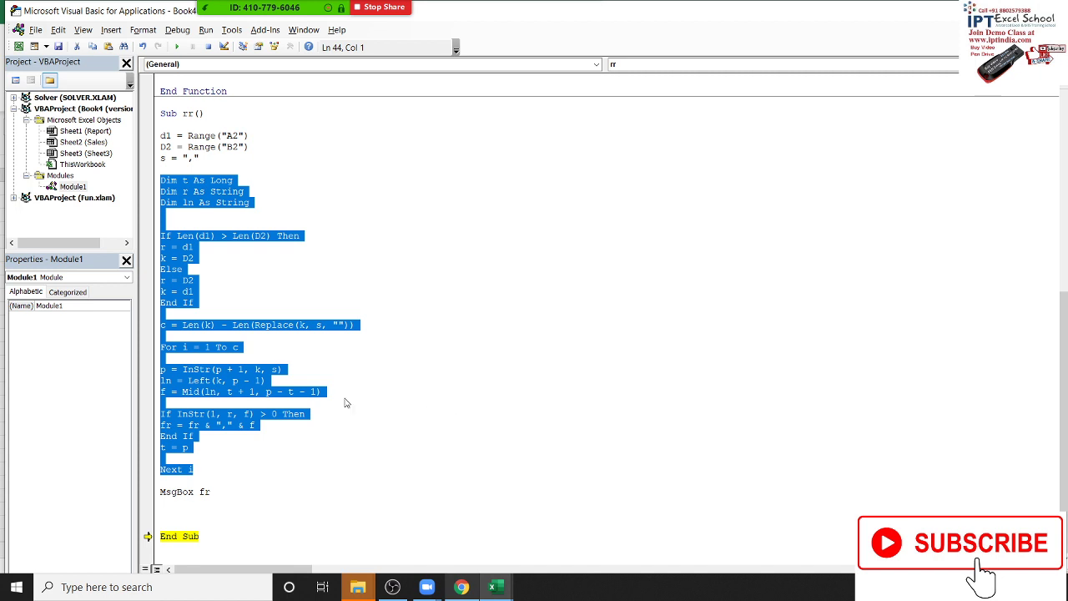
{"action": "scroll", "coordinate": [248, 407], "scroll_direction": "up", "scroll_amount": 4}
{"action": "double_click", "coordinate": [190, 157]}
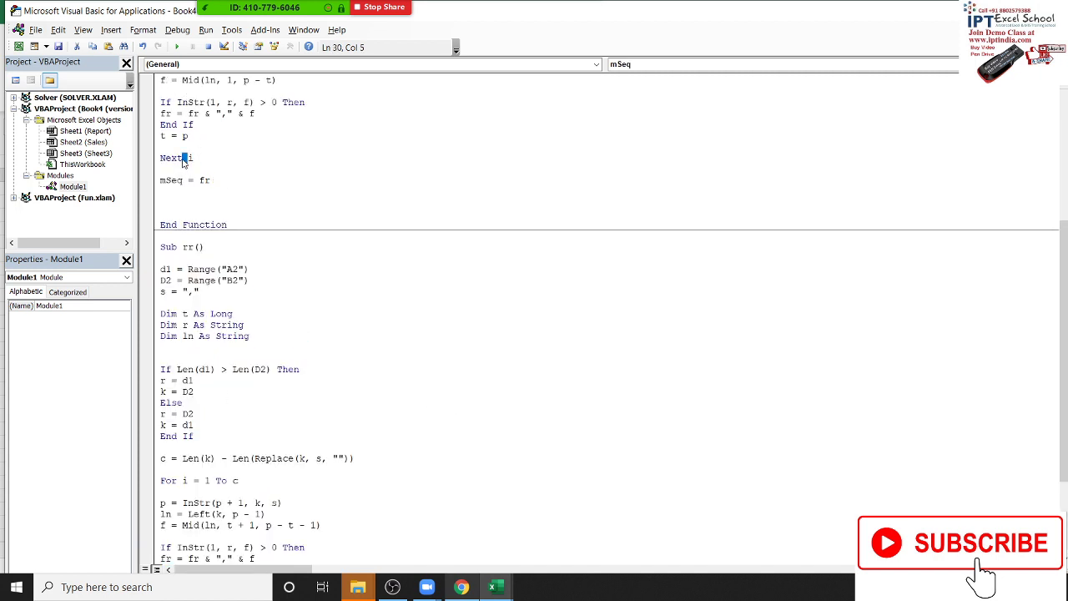
{"action": "left_click_drag", "start_coordinate": [194, 157], "coordinate": [177, 157]}
{"action": "scroll", "coordinate": [226, 220], "scroll_direction": "up", "scroll_amount": 5}
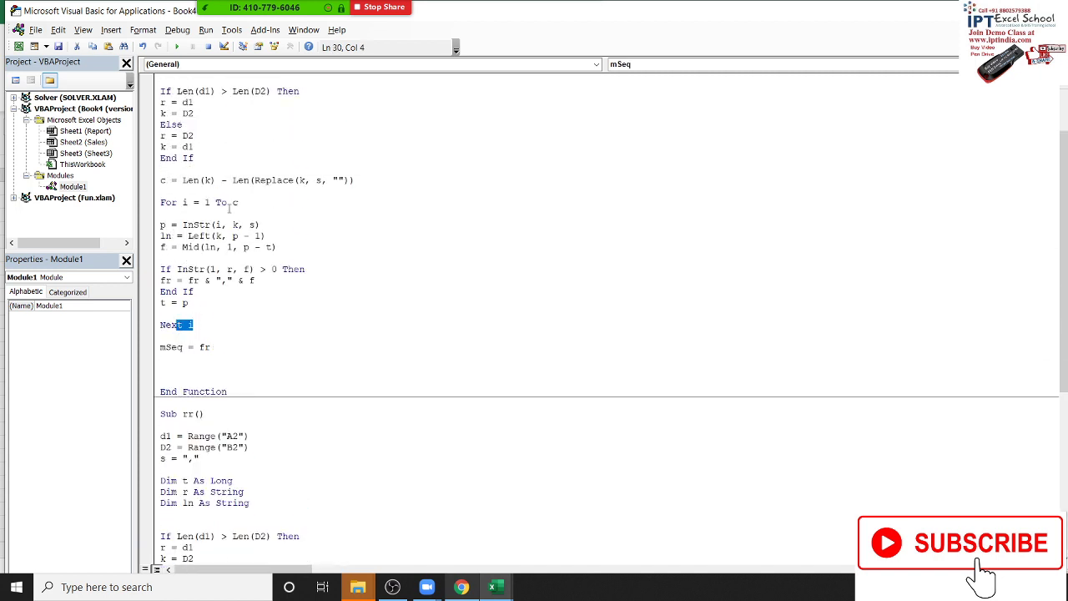
{"action": "scroll", "coordinate": [226, 221], "scroll_direction": "up", "scroll_amount": 2}
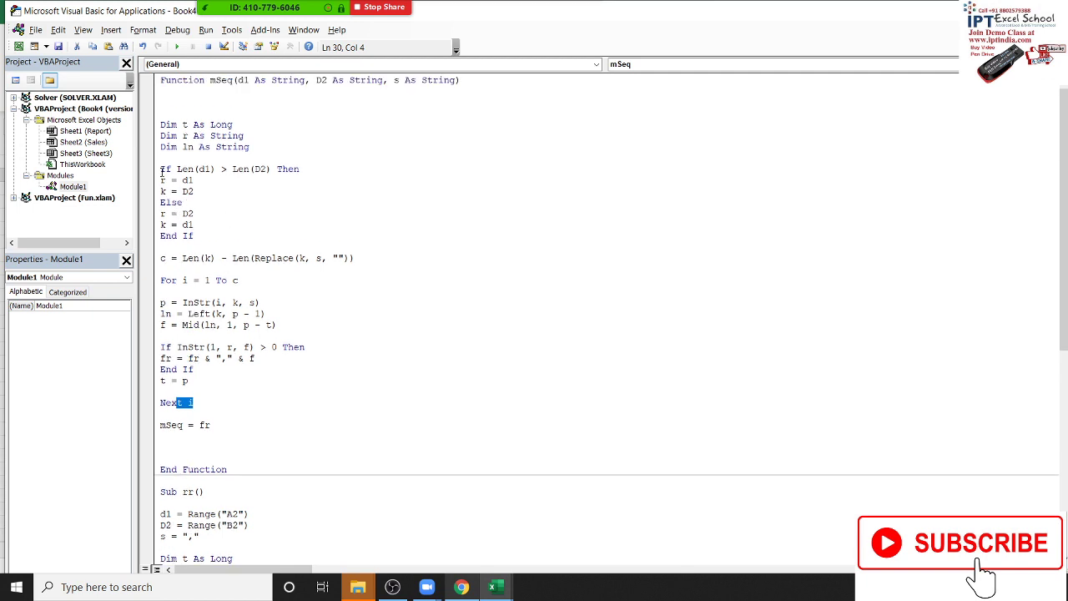
{"action": "left_click", "coordinate": [162, 170], "text": "shift"}
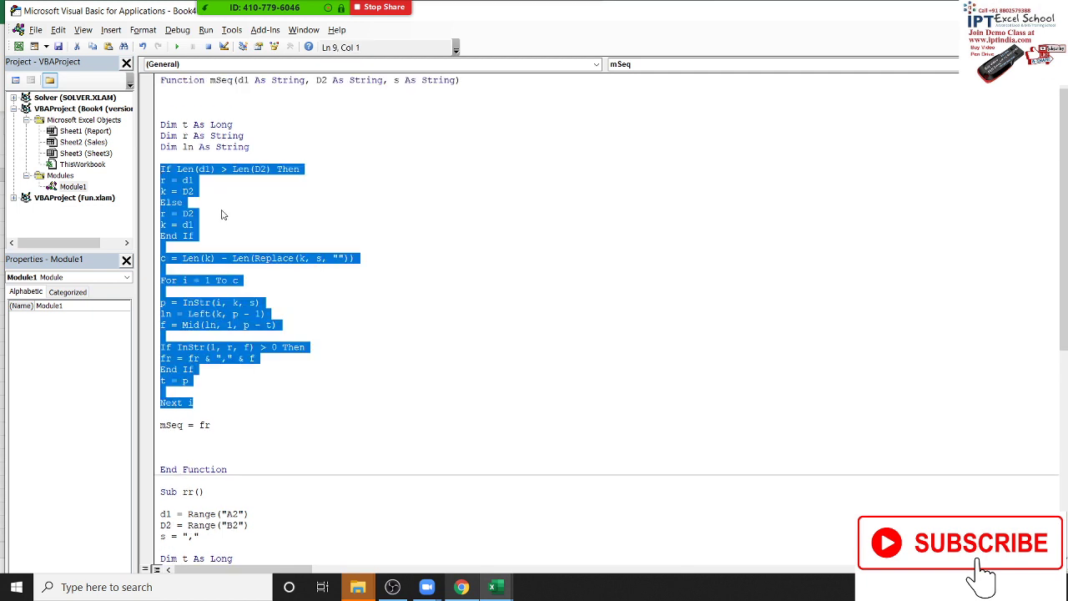
{"action": "key", "text": "ctrl+v"}
{"action": "left_click", "coordinate": [419, 309]}
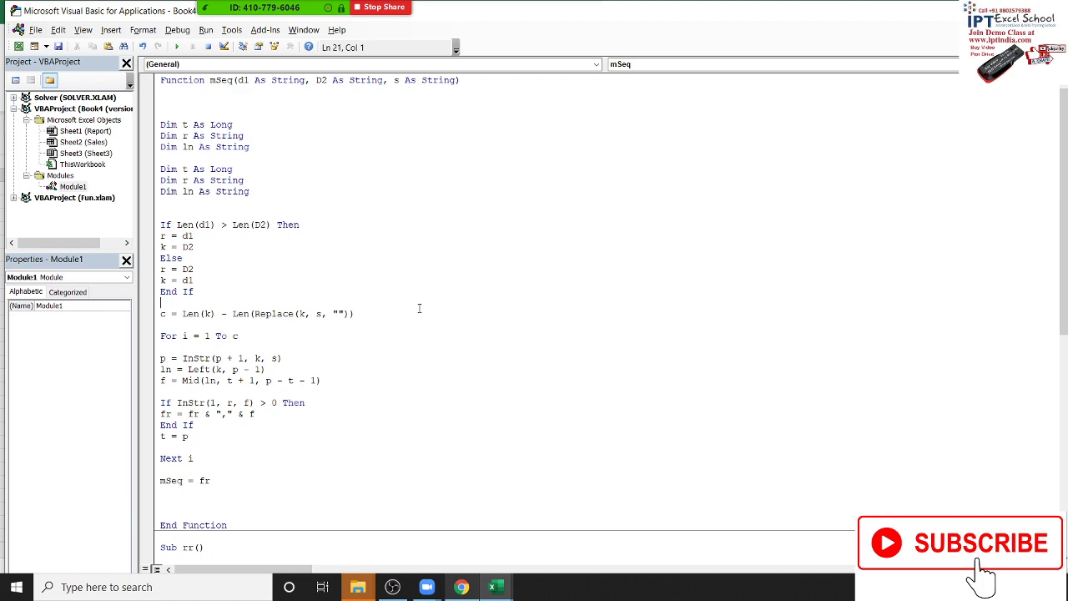
Step: Re-enter the mSeq formula in C2 to recalculate it, getting 0
{"action": "key", "text": "alt+F11"}
{"action": "double_click", "coordinate": [139, 175]}
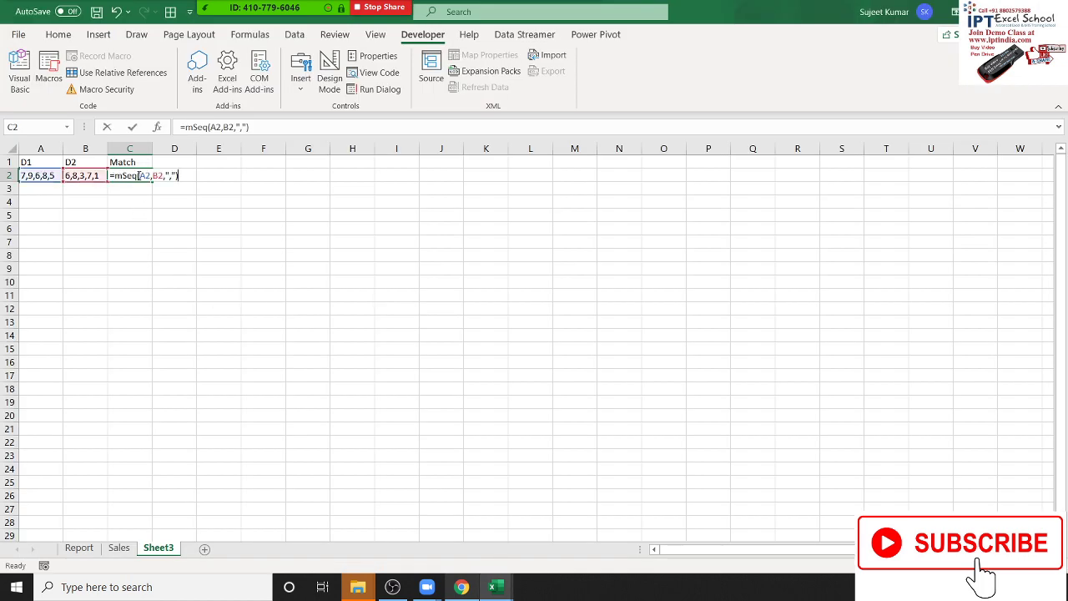
{"action": "key", "text": "Return"}
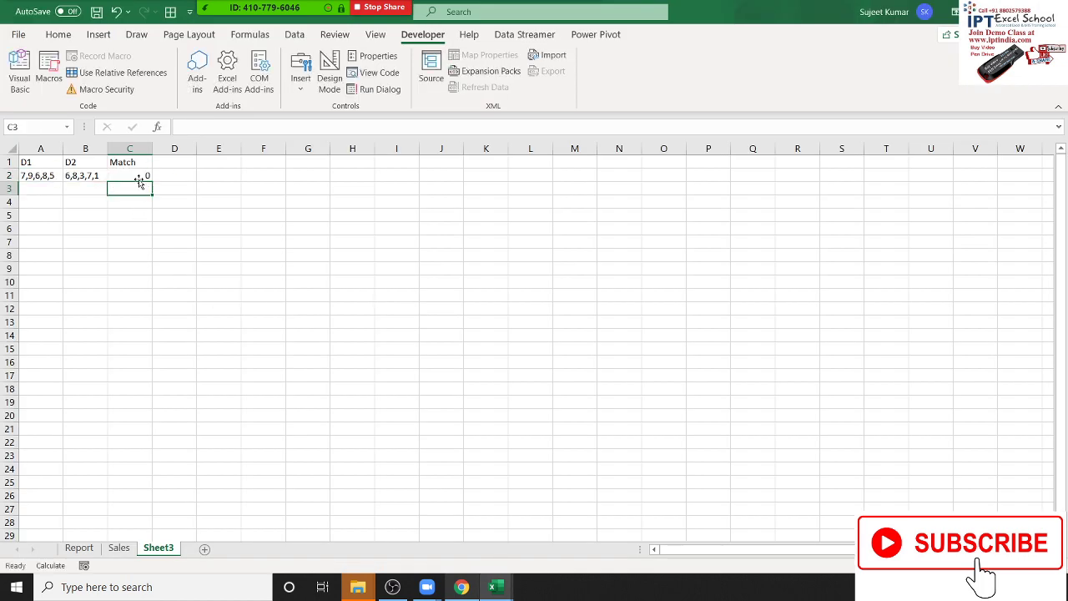
{"action": "double_click", "coordinate": [138, 175]}
{"action": "key", "text": "Return"}
{"action": "key", "text": "alt+F11"}
{"action": "scroll", "coordinate": [229, 409], "scroll_direction": "down", "scroll_amount": 2}
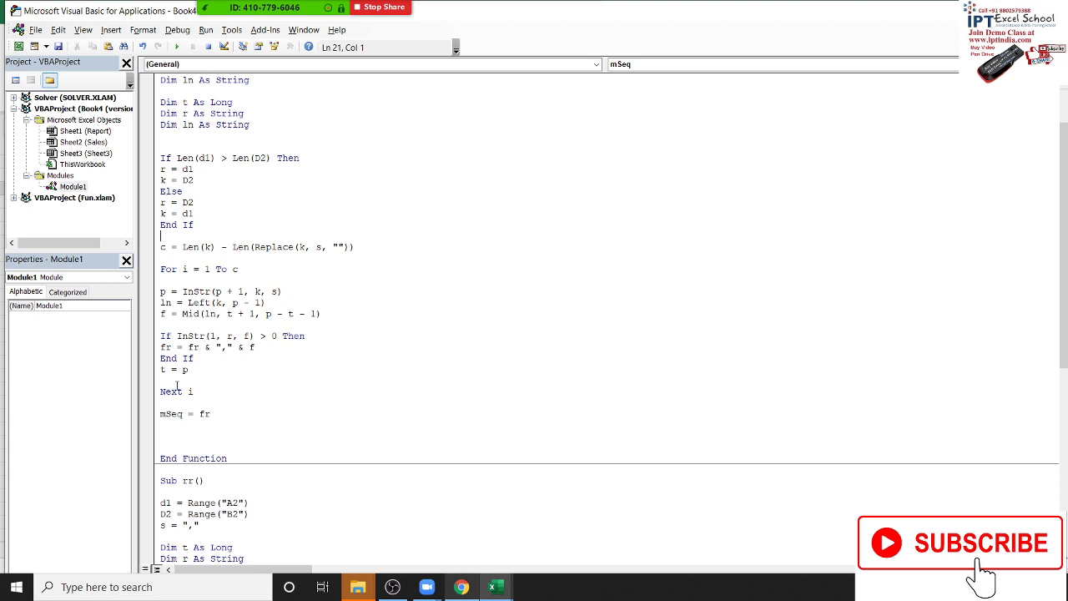
Step: Delete the blank line above Next i and run, dismissing the duplicate declaration compile error
{"action": "left_click", "coordinate": [176, 377]}
{"action": "key", "text": "Delete"}
{"action": "scroll", "coordinate": [178, 378], "scroll_direction": "up", "scroll_amount": 1}
{"action": "scroll", "coordinate": [178, 378], "scroll_direction": "up", "scroll_amount": 1}
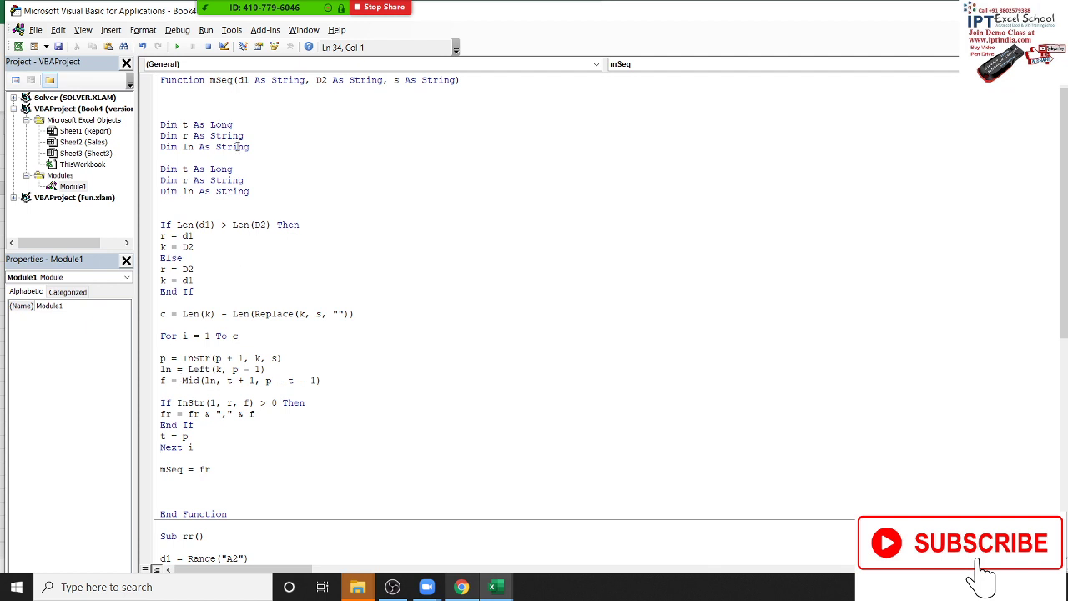
{"action": "scroll", "coordinate": [298, 405], "scroll_direction": "down", "scroll_amount": 5}
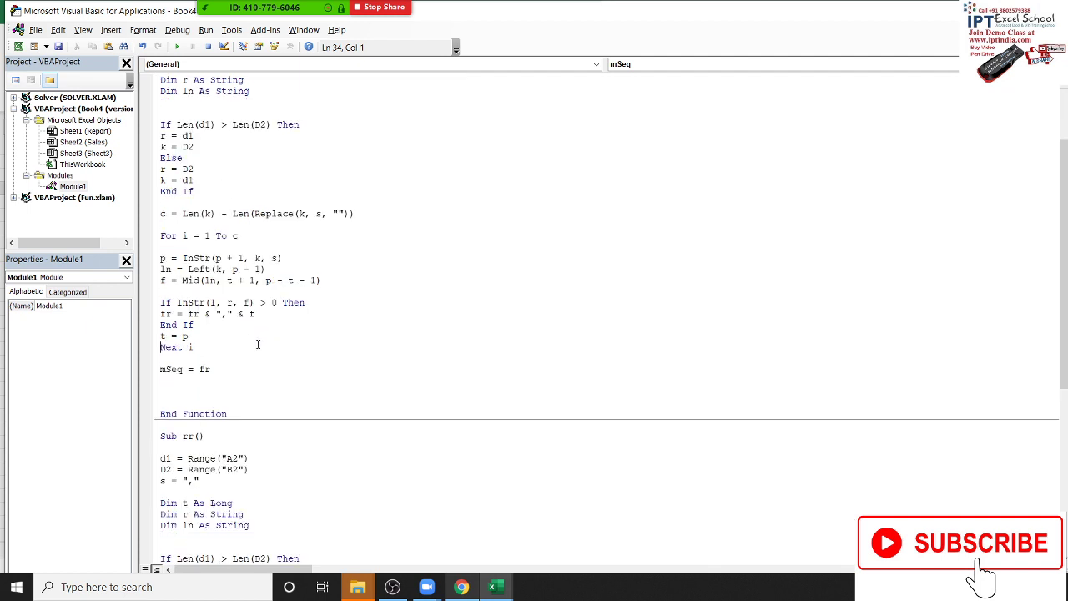
{"action": "scroll", "coordinate": [298, 405], "scroll_direction": "down", "scroll_amount": 4}
{"action": "scroll", "coordinate": [297, 405], "scroll_direction": "down", "scroll_amount": 4}
{"action": "scroll", "coordinate": [298, 406], "scroll_direction": "down", "scroll_amount": 1}
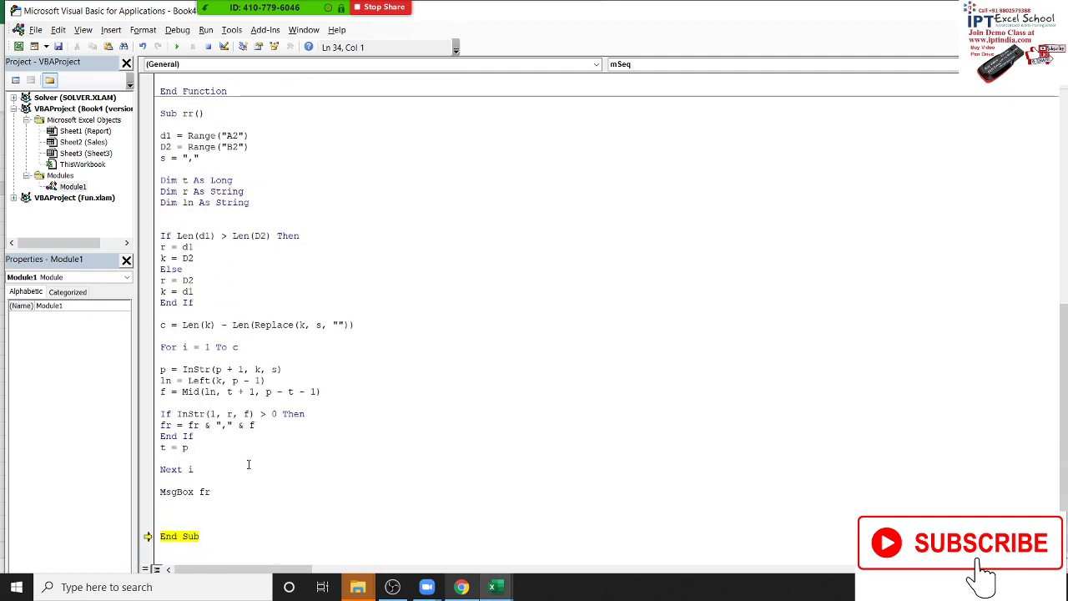
{"action": "left_click", "coordinate": [176, 46]}
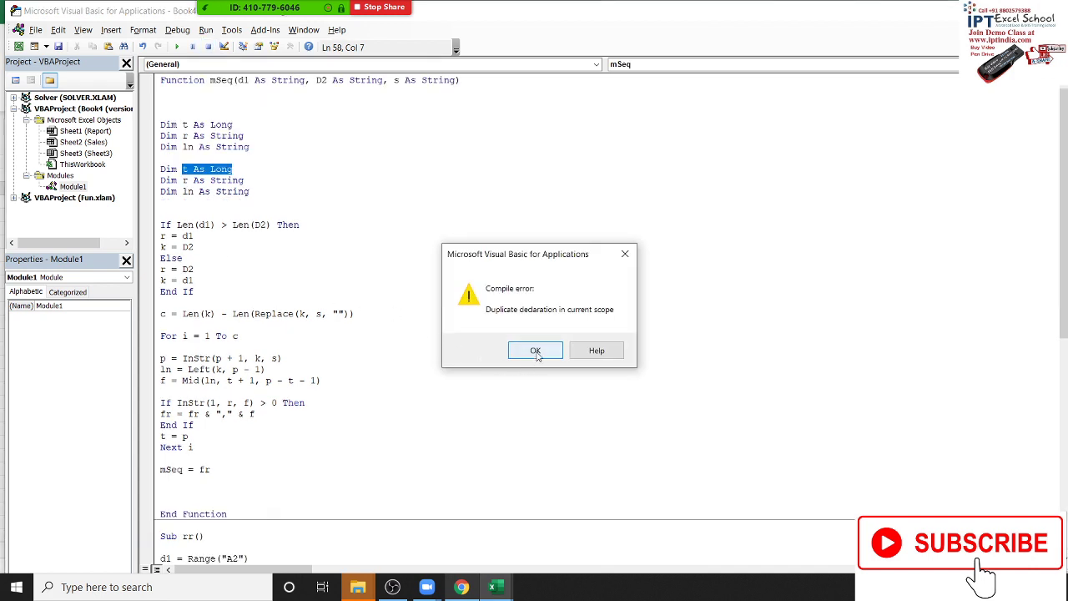
{"action": "left_click", "coordinate": [535, 350]}
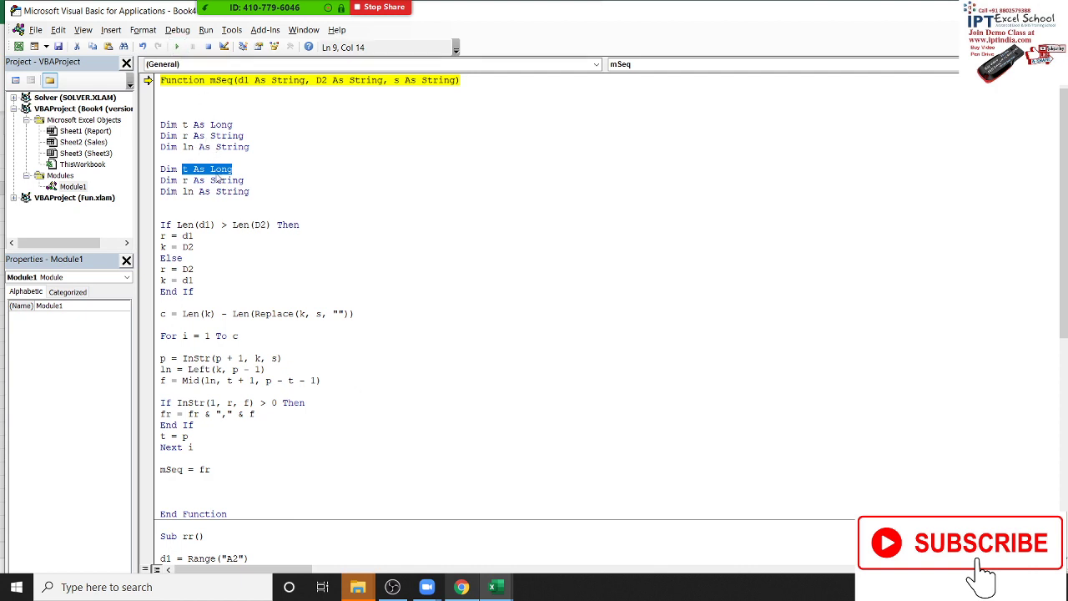
Step: Delete the repeated Dim declaration lines and reset the paused run
{"action": "left_click_drag", "start_coordinate": [250, 191], "coordinate": [160, 168]}
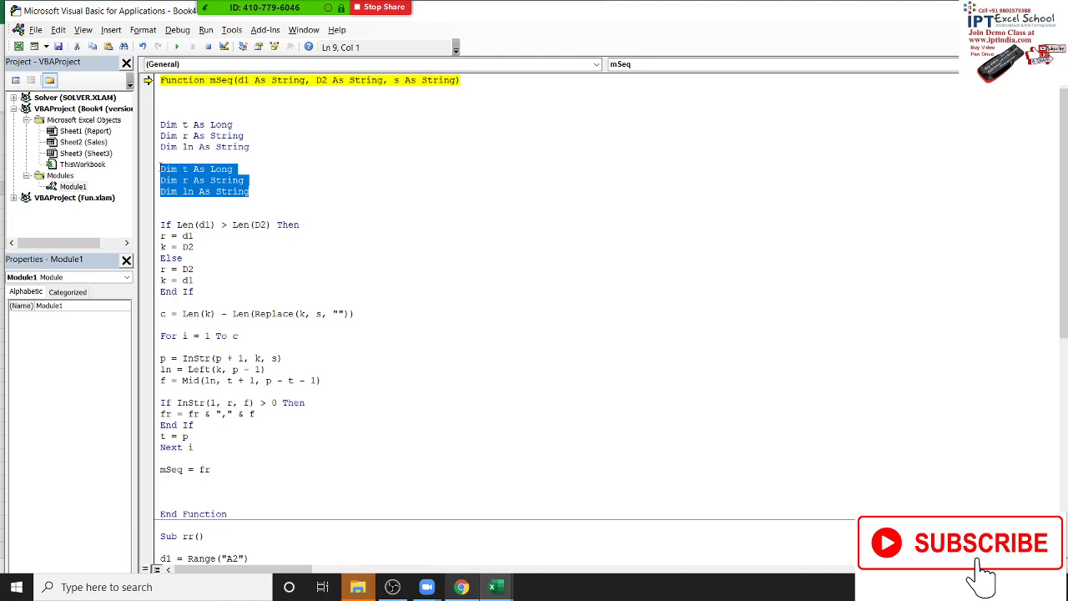
{"action": "key", "text": "Delete"}
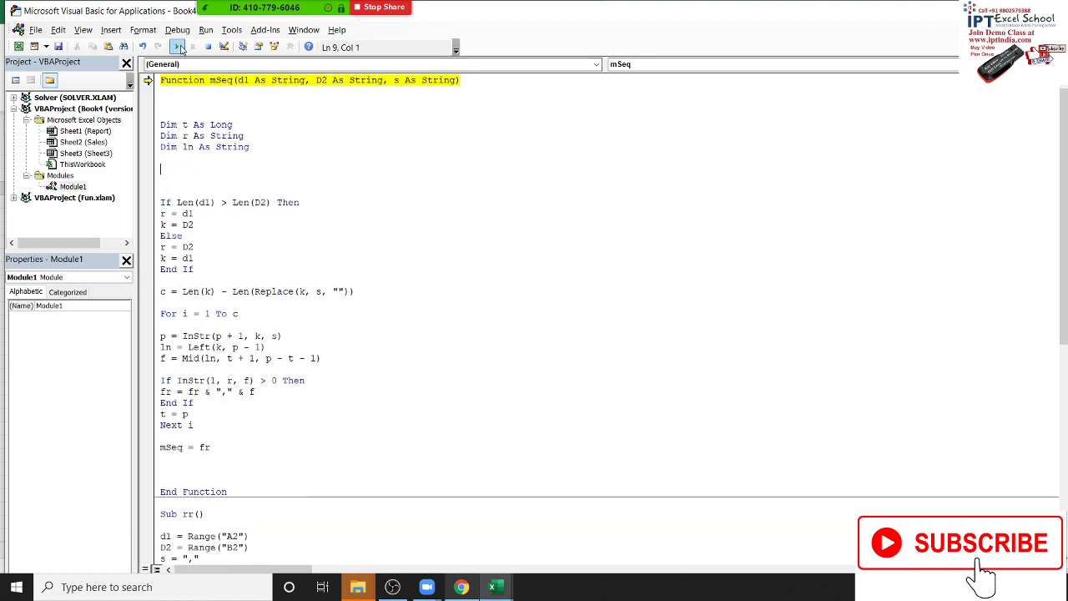
{"action": "left_click", "coordinate": [176, 46]}
Step: Re-enter C2 in Excel to see mSeq's result with its leading comma
{"action": "key", "text": "alt+F11"}
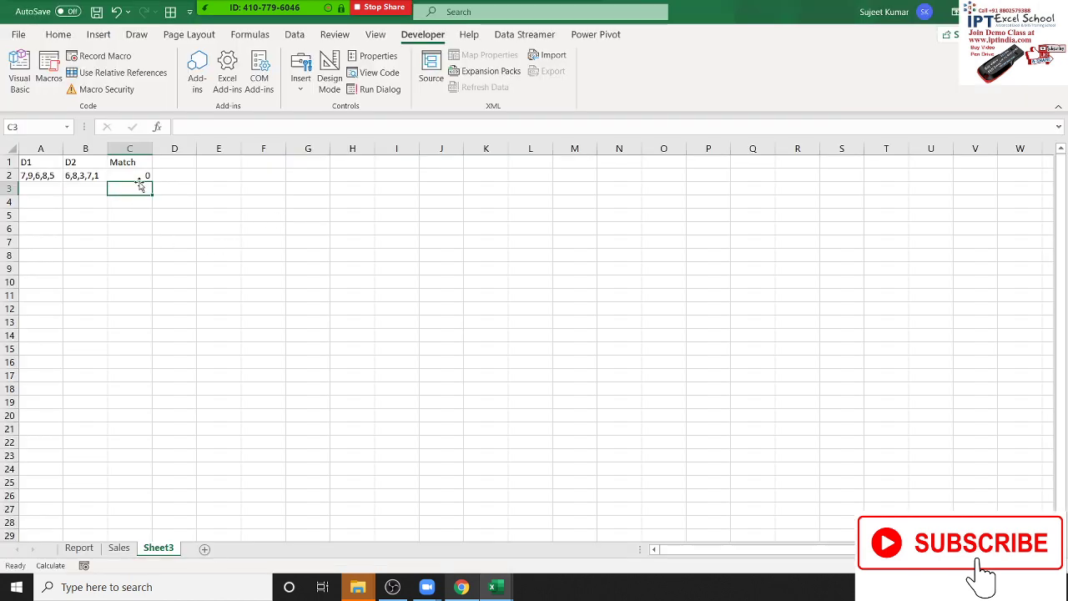
{"action": "double_click", "coordinate": [139, 176]}
{"action": "key", "text": "Return"}
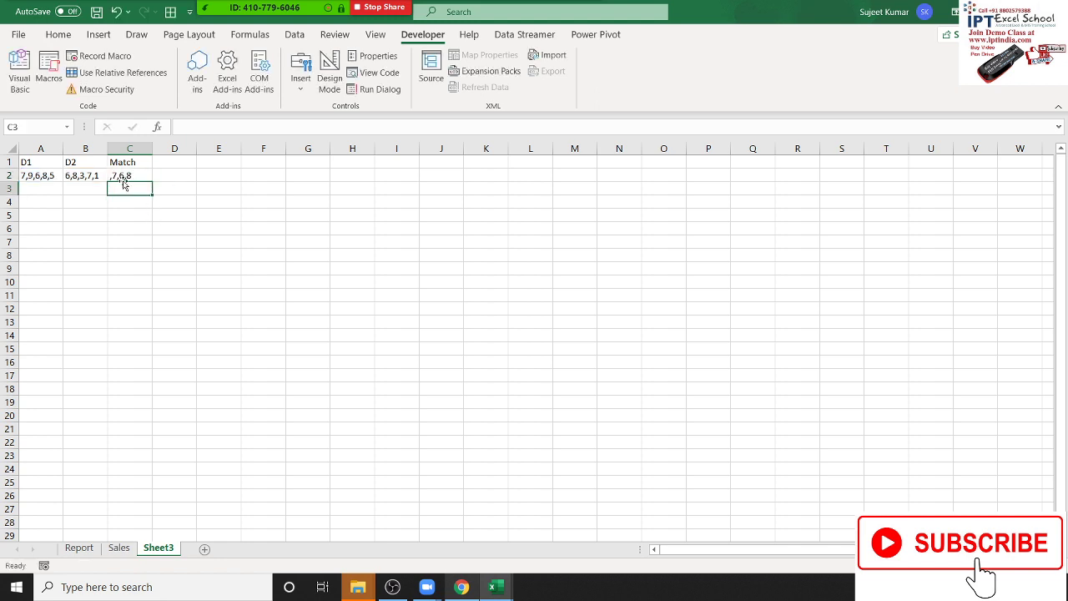
{"action": "key", "text": "alt+F11"}
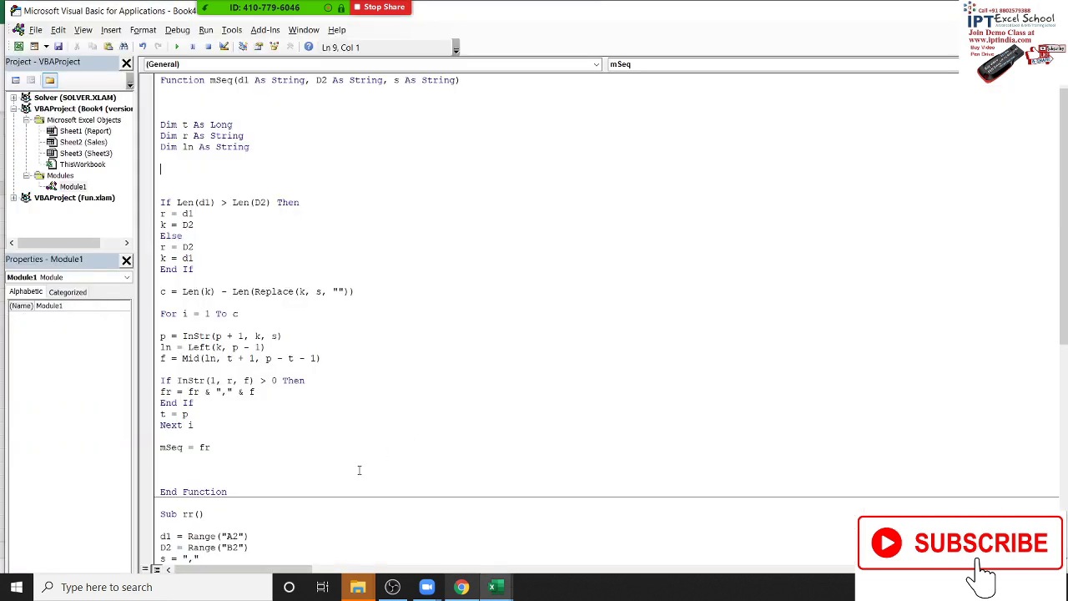
Step: Change mSeq's return line to mSeq = Right(fr, Len(fr) - 1)
{"action": "scroll", "coordinate": [176, 425], "scroll_direction": "down", "scroll_amount": 5}
{"action": "scroll", "coordinate": [176, 425], "scroll_direction": "up", "scroll_amount": 1}
{"action": "left_click", "coordinate": [199, 380]}
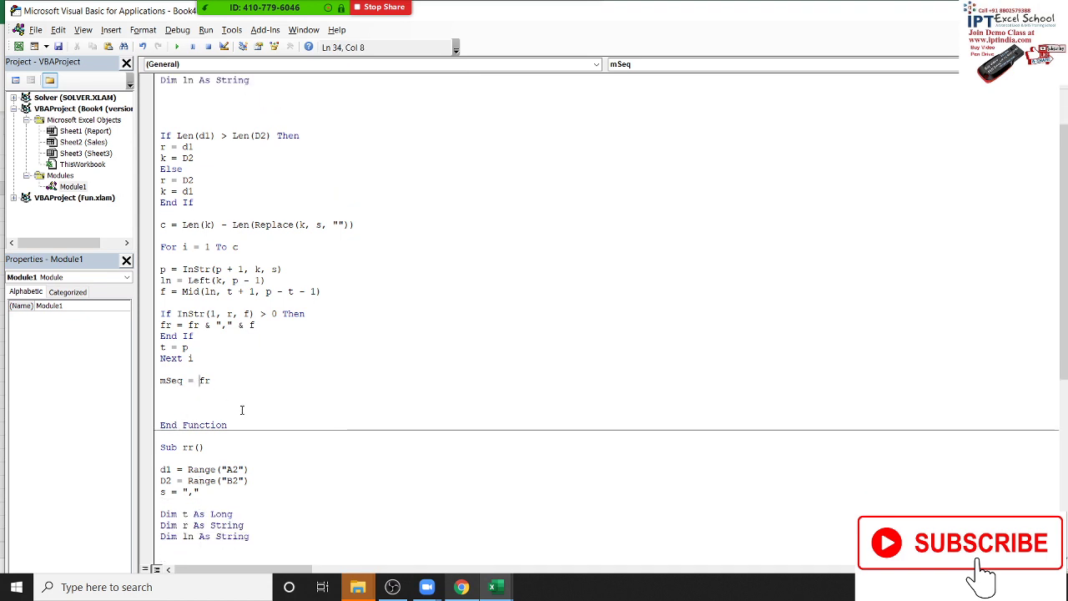
{"action": "type", "text": "right"}
{"action": "type", "text": "("}
{"action": "key", "text": "End"}
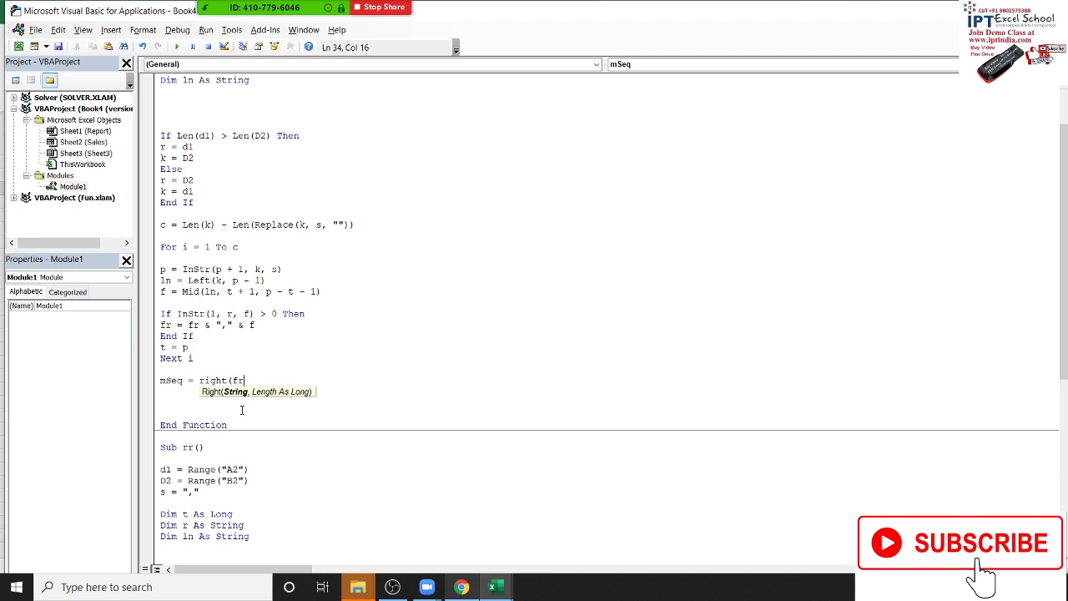
{"action": "type", "text": ",le"}
{"action": "type", "text": "n("}
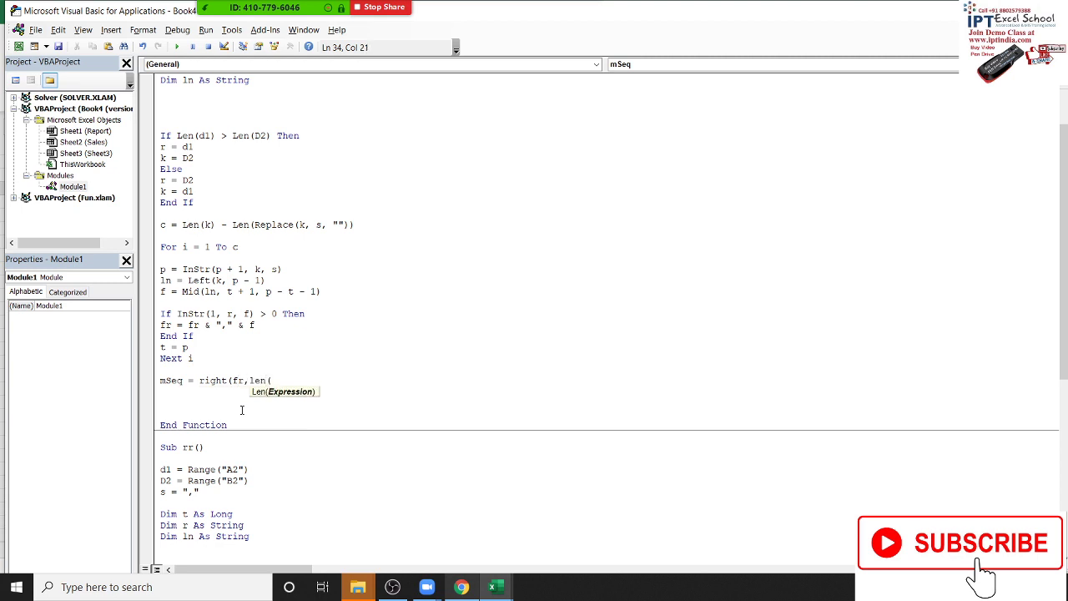
{"action": "type", "text": "fr"}
{"action": "type", "text": ")-1"}
{"action": "type", "text": ")"}
{"action": "left_click", "coordinate": [242, 410]}
{"action": "scroll", "coordinate": [281, 456], "scroll_direction": "up", "scroll_amount": 2}
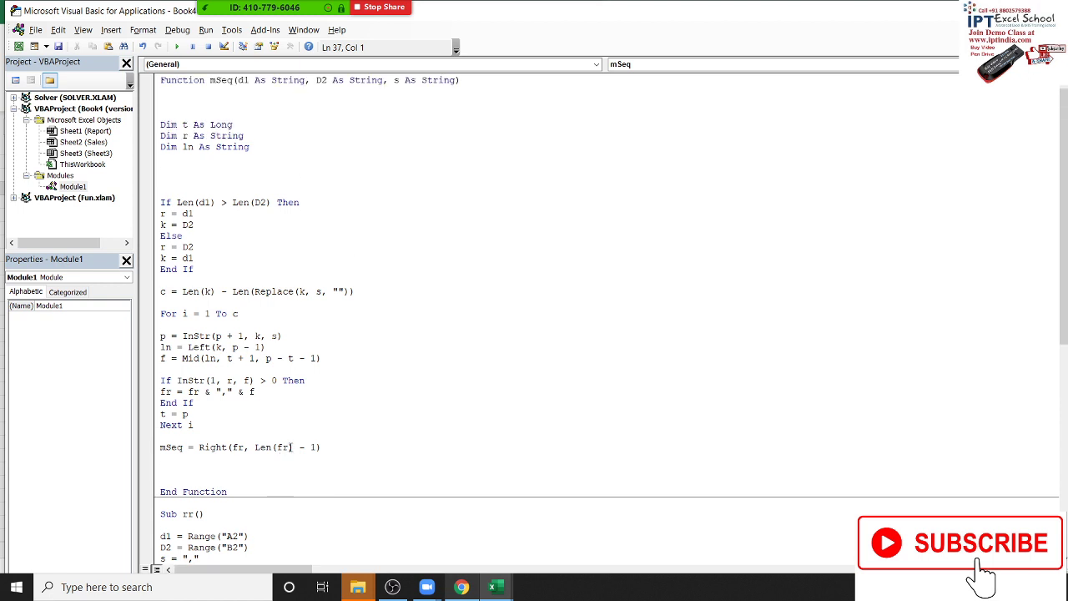
Step: Recalculate C2 so Match returns the list without the leading comma
{"action": "key", "text": "alt+F11"}
{"action": "double_click", "coordinate": [140, 177]}
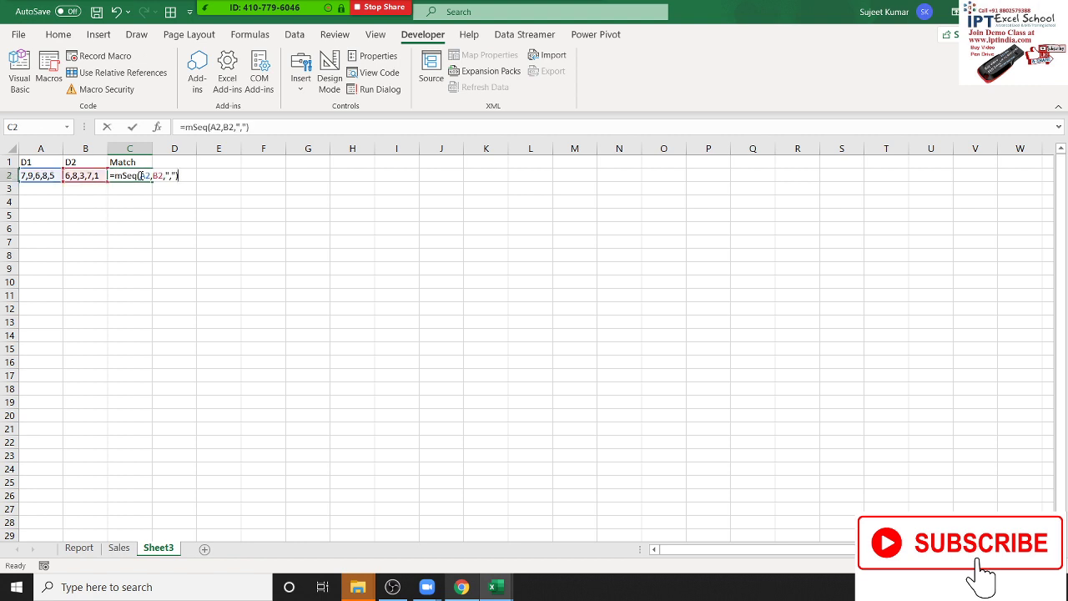
{"action": "key", "text": "Return"}
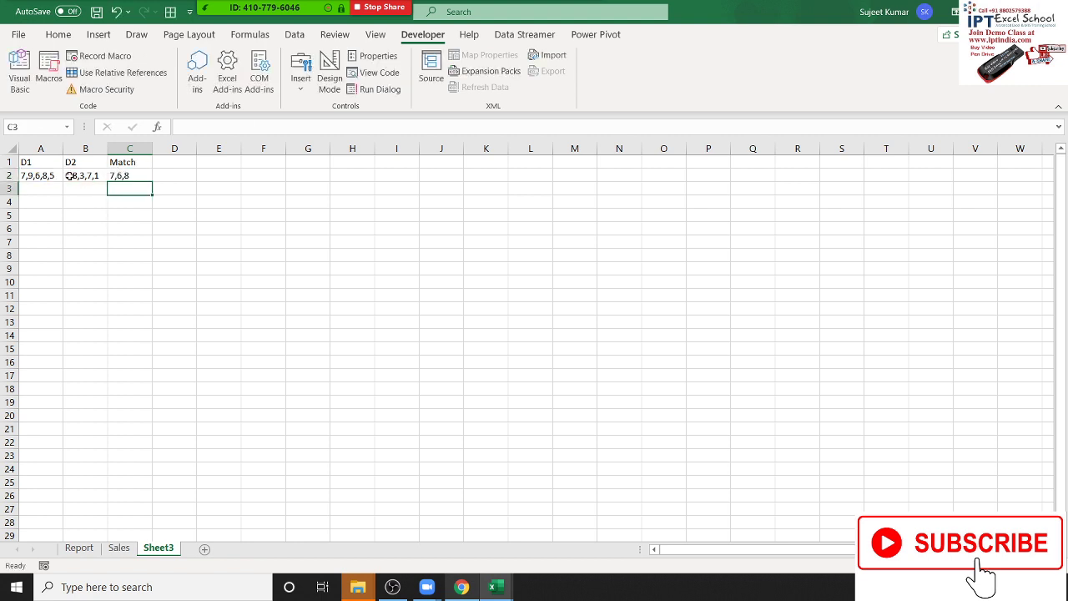
Step: Enter DL,FR,OL,IN in A2 and DL,YK,FR,LP in B2, then AutoFit columns A and B
{"action": "left_click", "coordinate": [28, 172]}
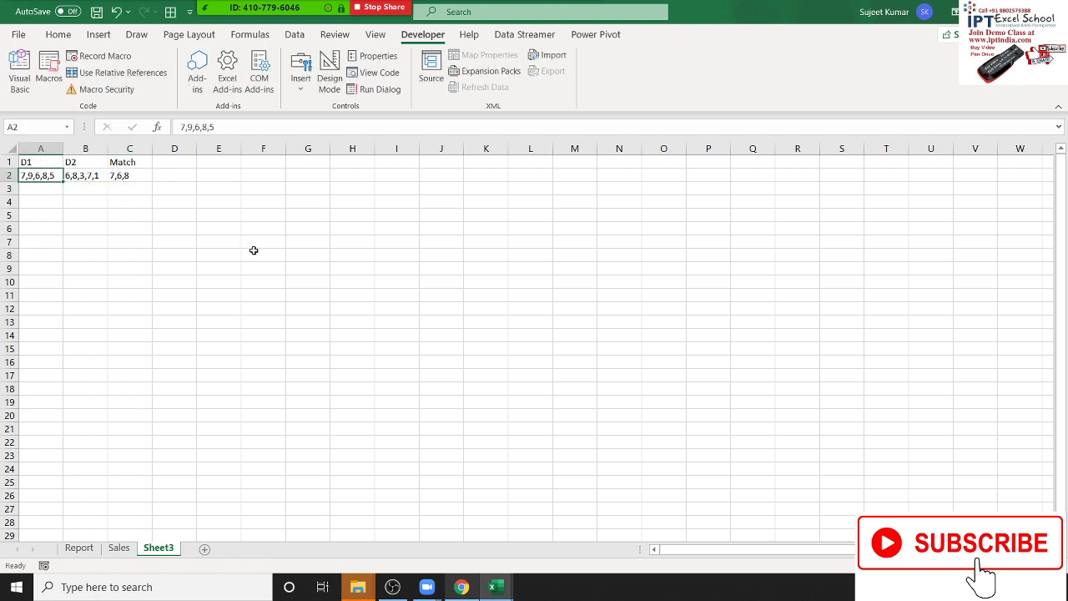
{"action": "type", "text": "DL"}
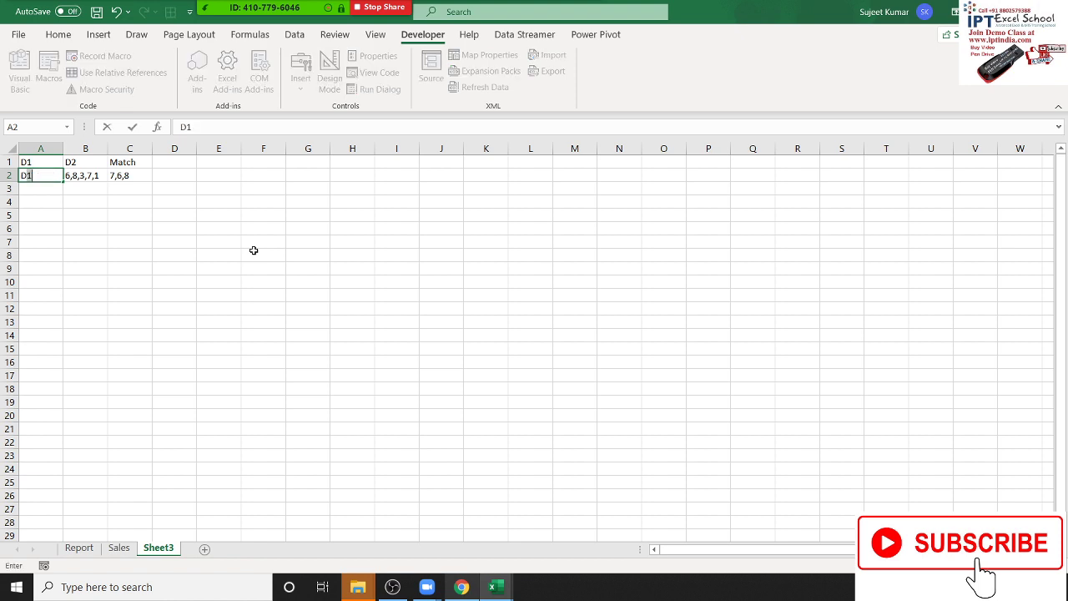
{"action": "type", "text": ",FR,"}
{"action": "type", "text": "OL"}
{"action": "type", "text": ",IN"}
{"action": "left_click", "coordinate": [253, 250]}
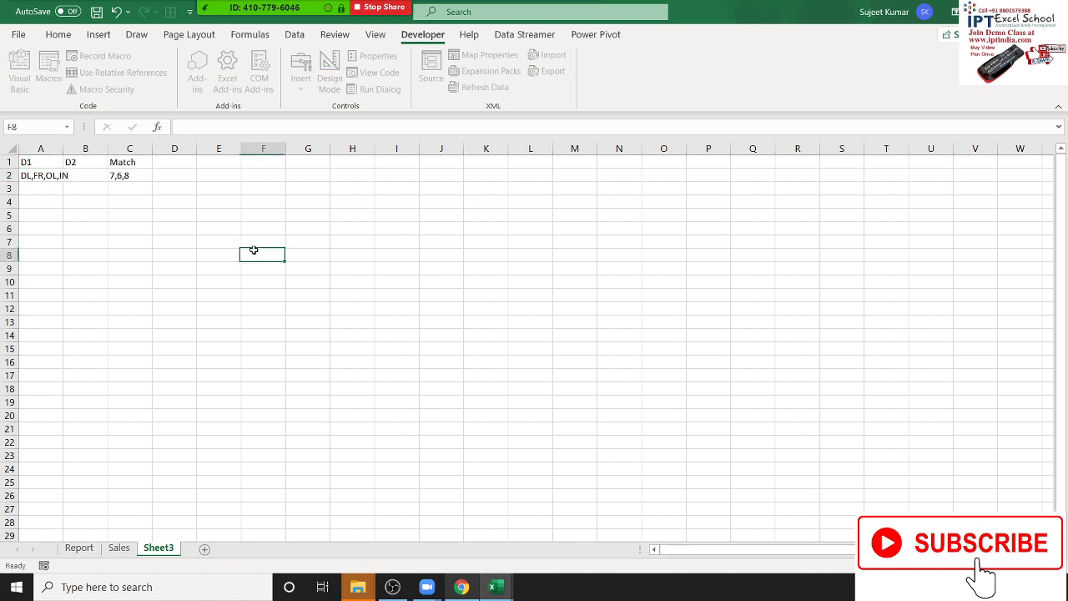
{"action": "left_click", "coordinate": [98, 173]}
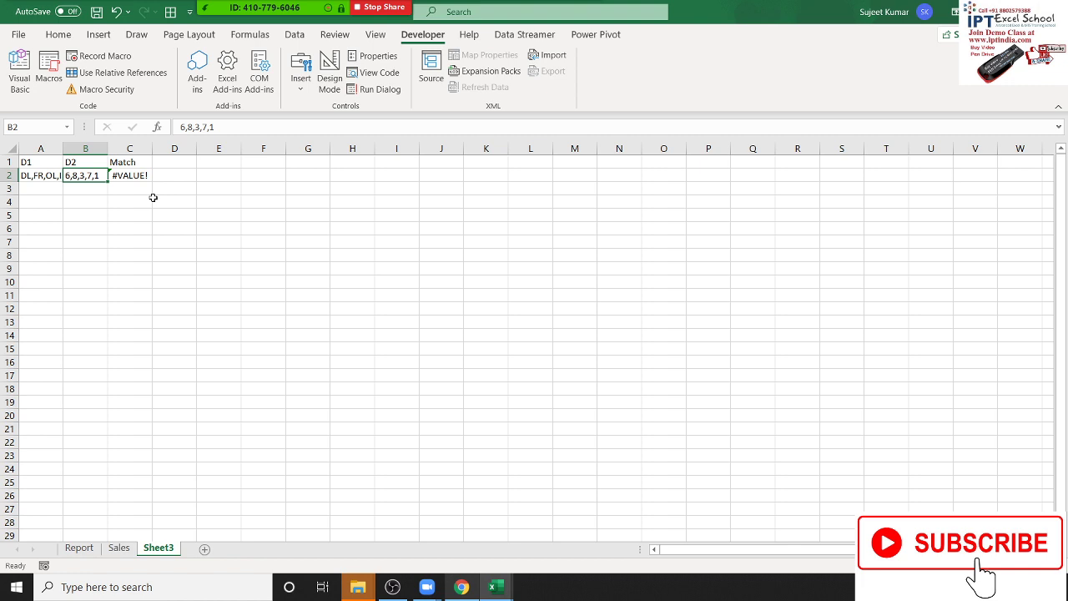
{"action": "type", "text": "DL"}
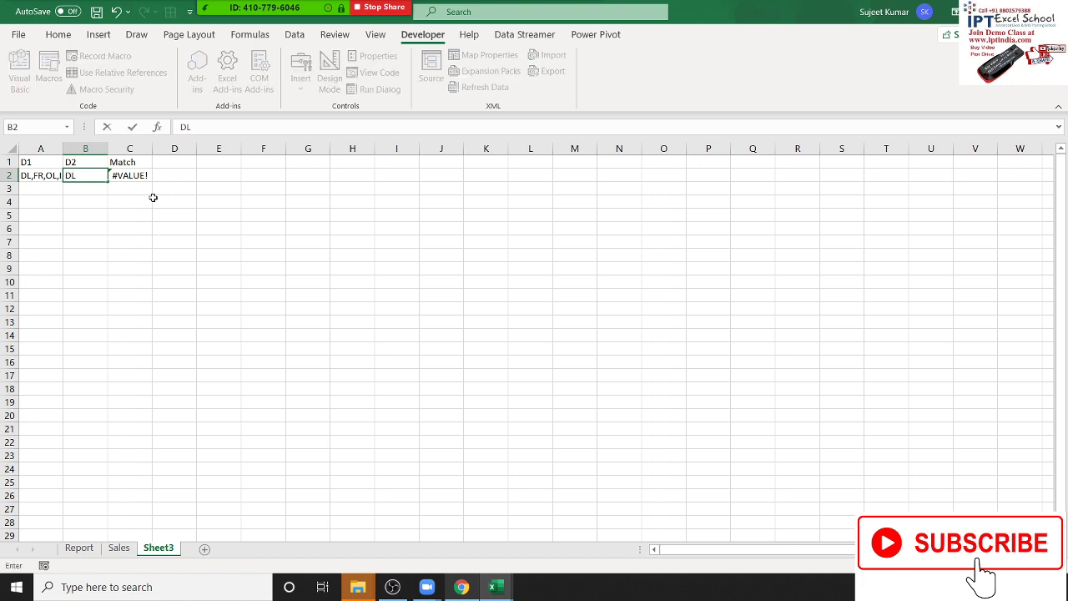
{"action": "type", "text": ",YK"}
{"action": "type", "text": ","}
{"action": "type", "text": "FR"}
{"action": "type", "text": ",LK"}
{"action": "key", "text": "Return"}
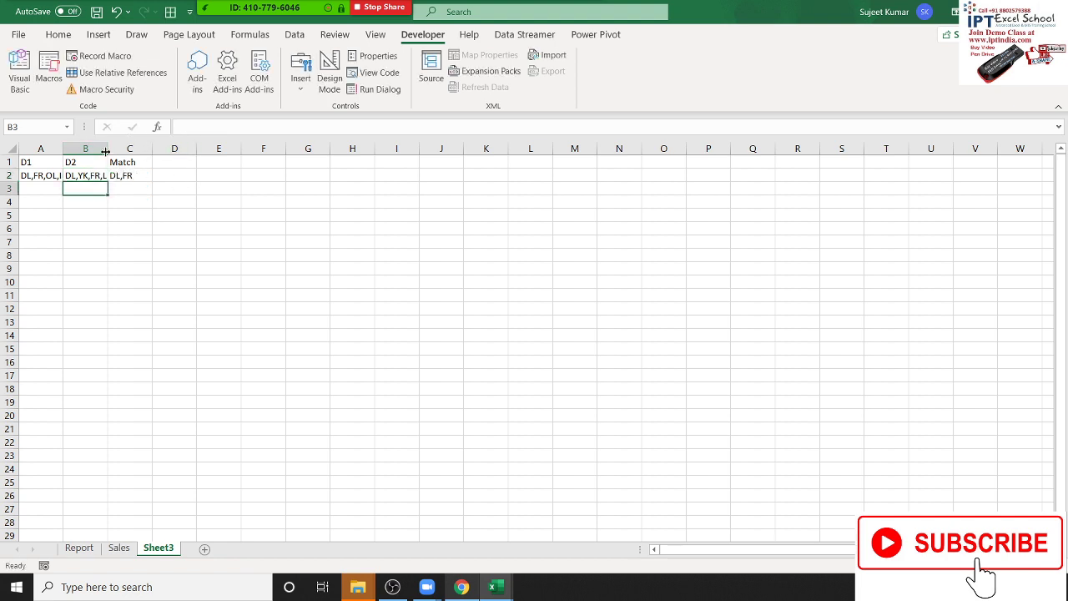
{"action": "double_click", "coordinate": [107, 148]}
{"action": "double_click", "coordinate": [64, 148]}
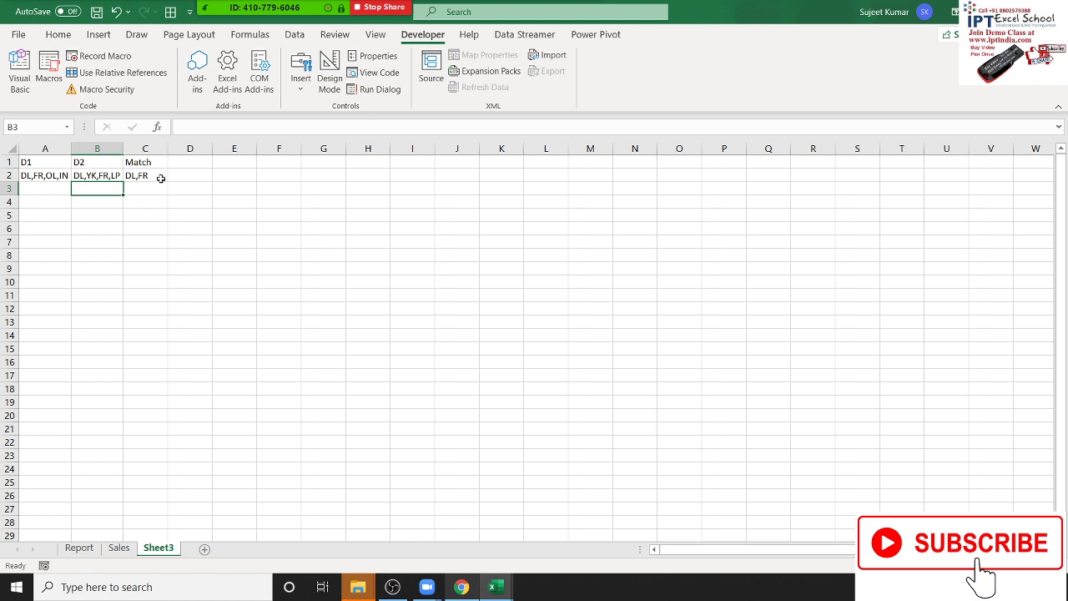
{"action": "left_click", "coordinate": [162, 178]}
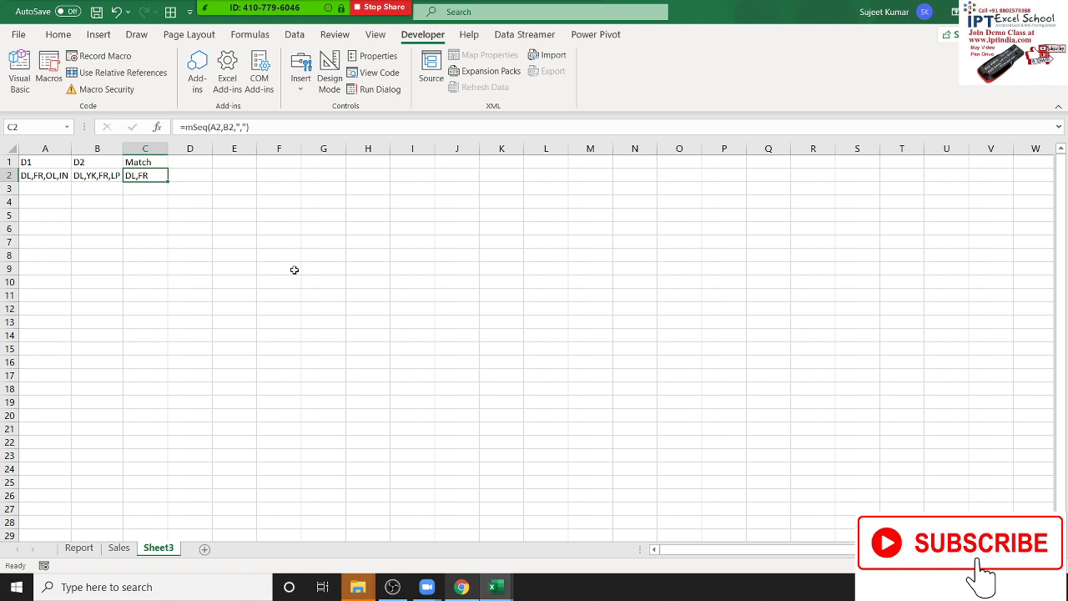
{"action": "key", "text": "alt+F11"}
{"action": "scroll", "coordinate": [335, 364], "scroll_direction": "down", "scroll_amount": 4}
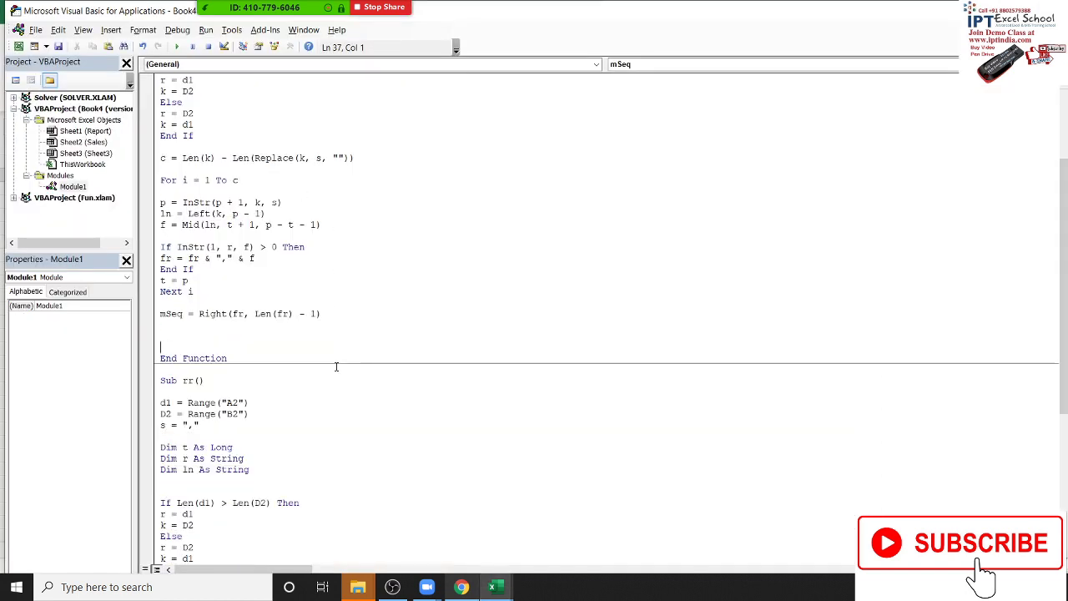
{"action": "scroll", "coordinate": [335, 364], "scroll_direction": "up", "scroll_amount": 2}
{"action": "scroll", "coordinate": [336, 364], "scroll_direction": "up", "scroll_amount": 2}
{"action": "scroll", "coordinate": [336, 365], "scroll_direction": "down", "scroll_amount": 2}
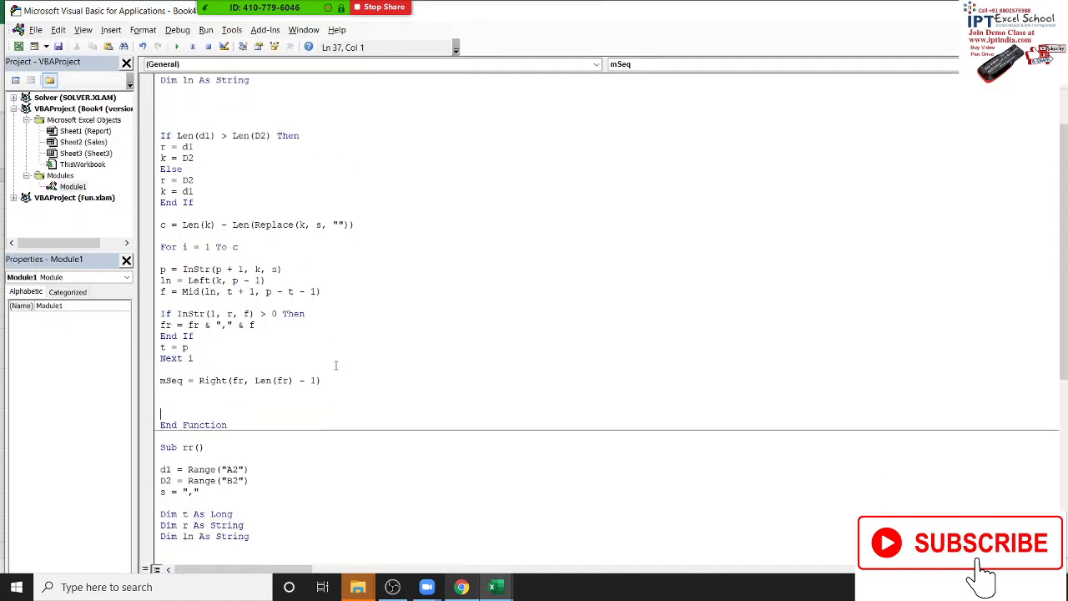
{"action": "scroll", "coordinate": [335, 365], "scroll_direction": "down", "scroll_amount": 1}
{"action": "scroll", "coordinate": [335, 364], "scroll_direction": "up", "scroll_amount": 2}
{"action": "scroll", "coordinate": [335, 365], "scroll_direction": "up", "scroll_amount": 1}
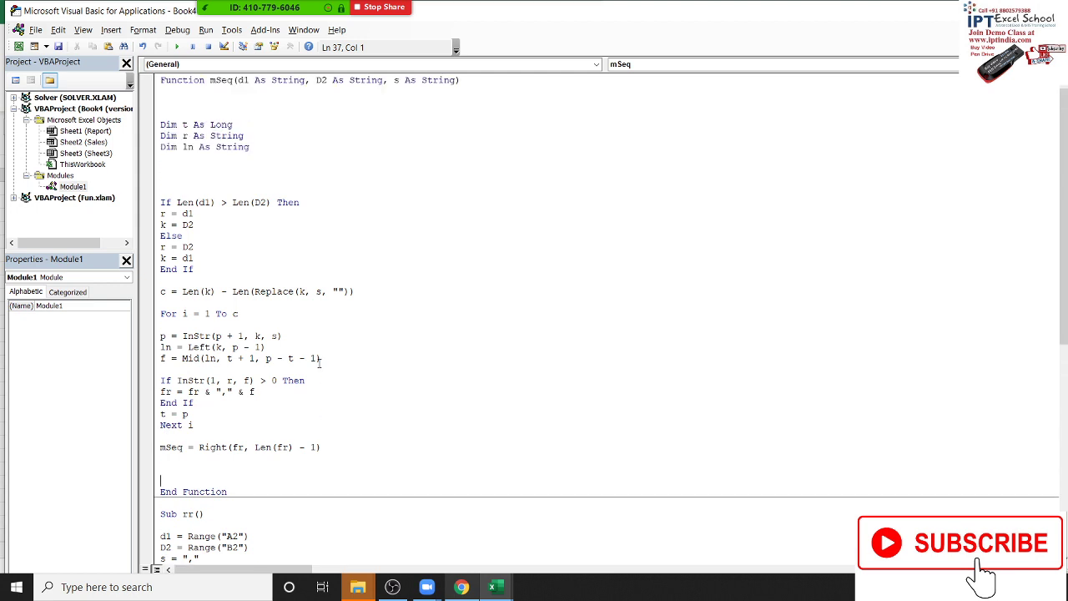
{"action": "scroll", "coordinate": [319, 364], "scroll_direction": "down", "scroll_amount": 3}
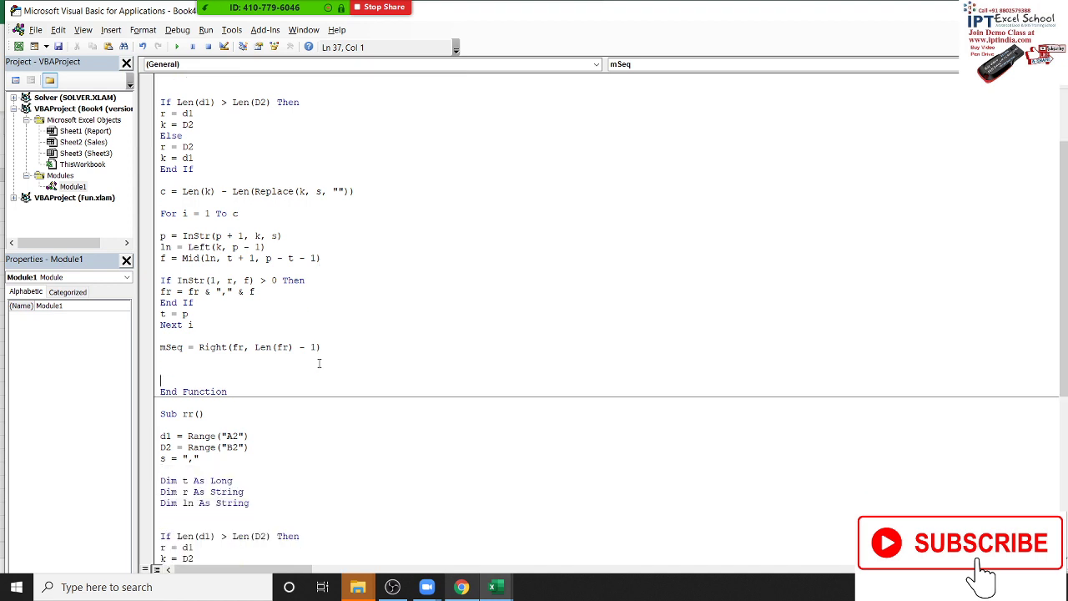
{"action": "scroll", "coordinate": [319, 364], "scroll_direction": "up", "scroll_amount": 3}
{"action": "left_click", "coordinate": [308, 200]}
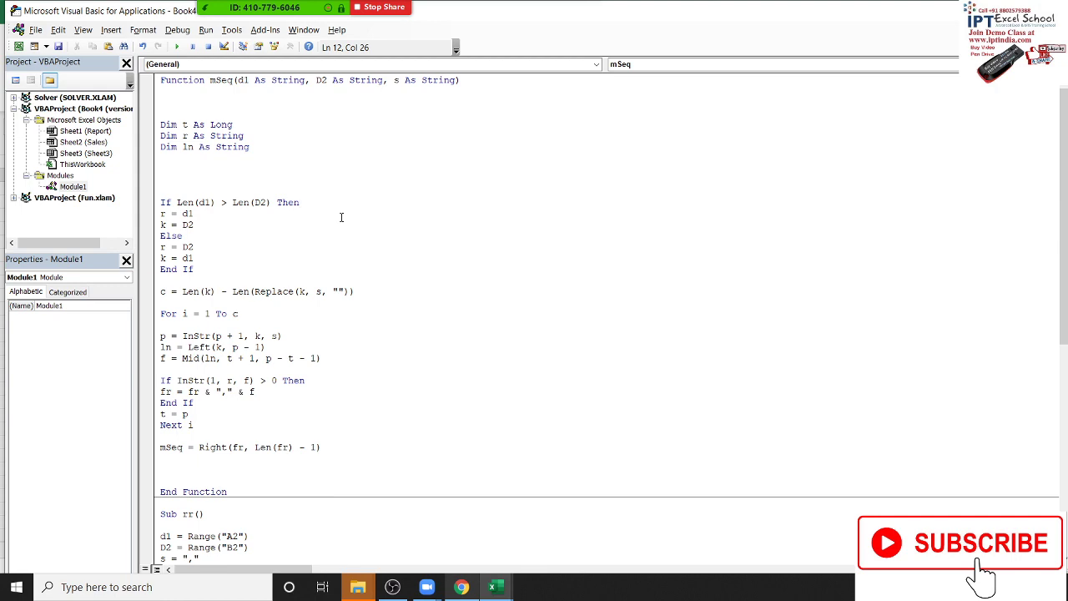
{"action": "key", "text": "alt+F11"}
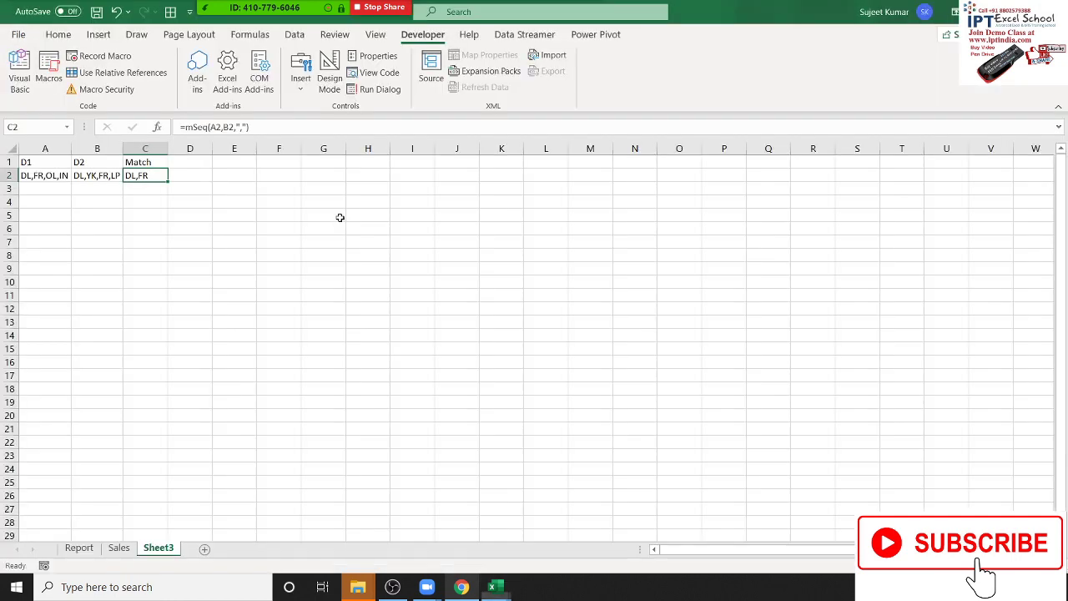
{"action": "left_click", "coordinate": [92, 177]}
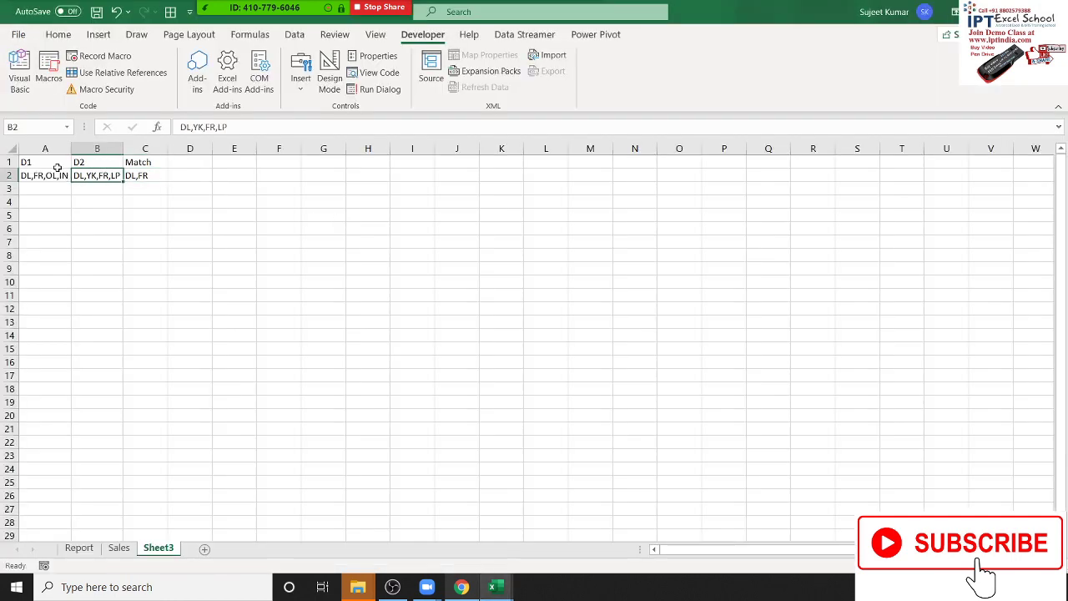
{"action": "left_click", "coordinate": [58, 166]}
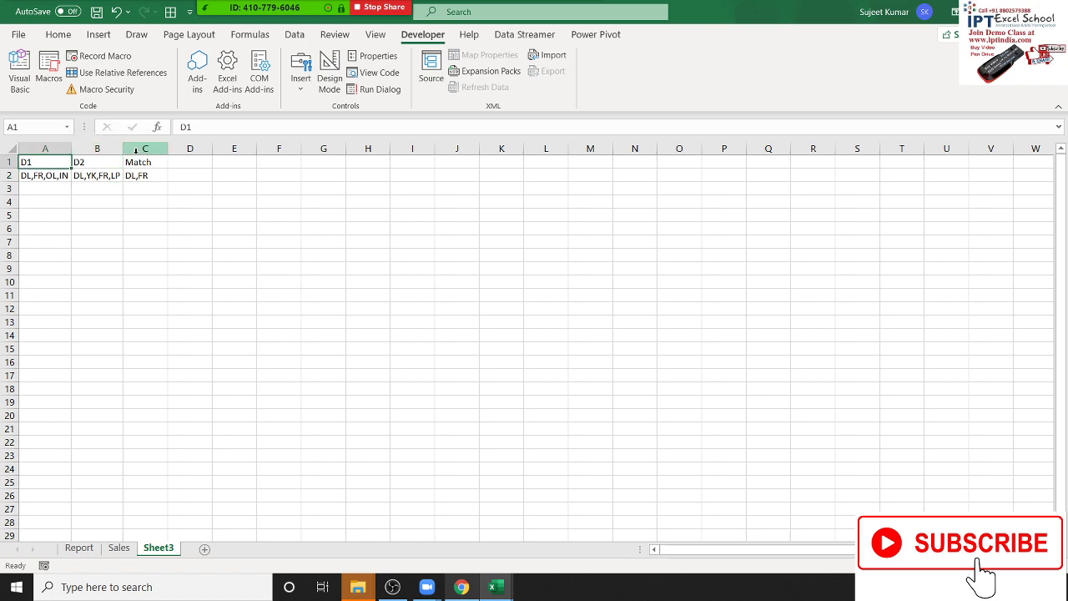
{"action": "left_click", "coordinate": [109, 174]}
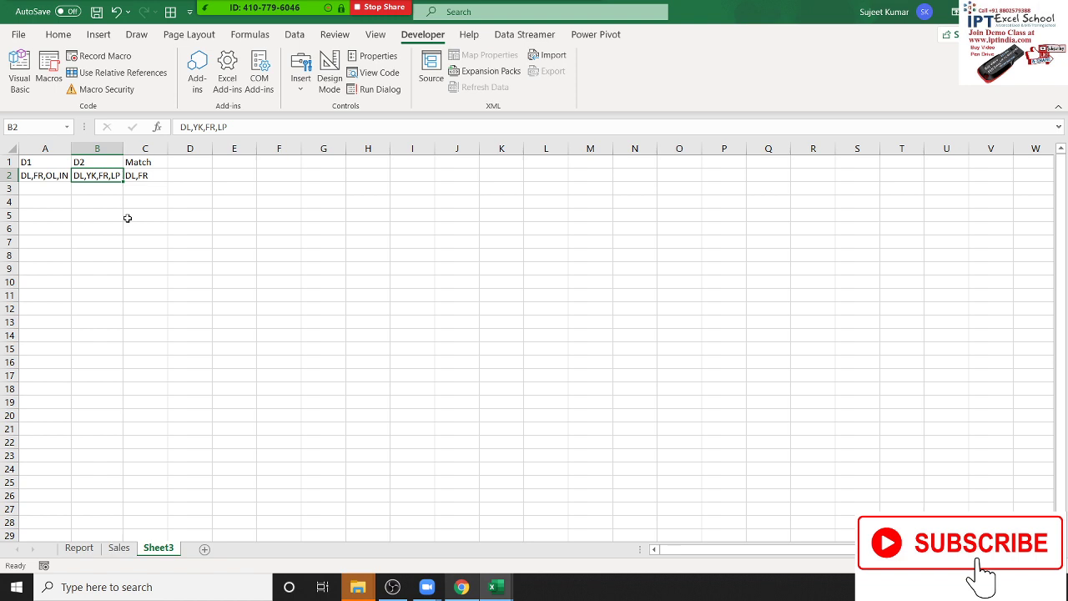
{"action": "key", "text": "Down"}
{"action": "key", "text": "Up"}
{"action": "key", "text": "Right"}
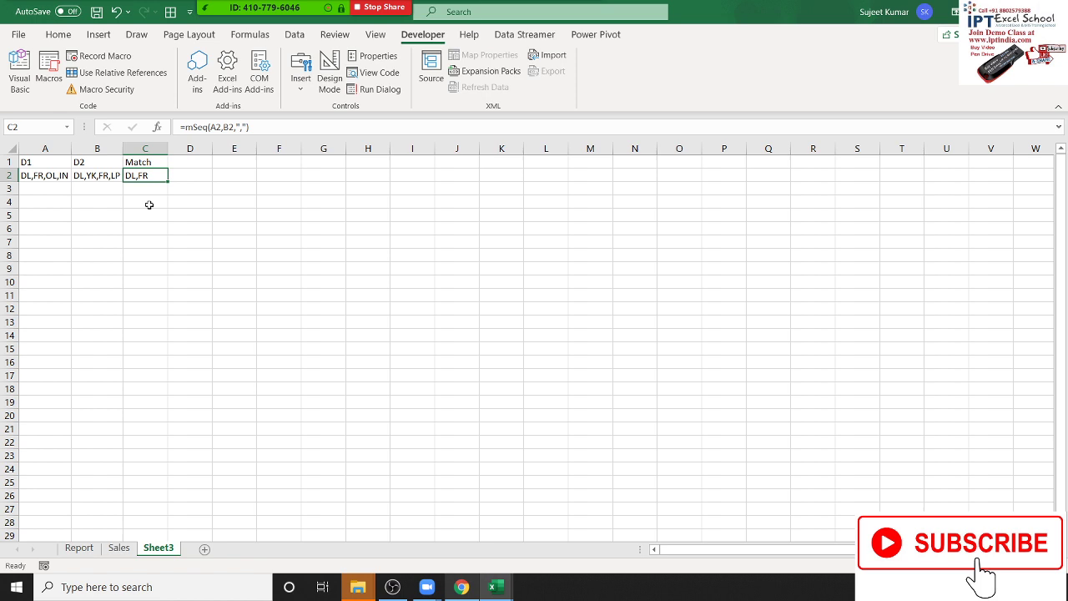
Step: Enter the list 7,7,8,9,8 in D2 and switch to mSeq's code with Alt+F11
{"action": "key", "text": "Right"}
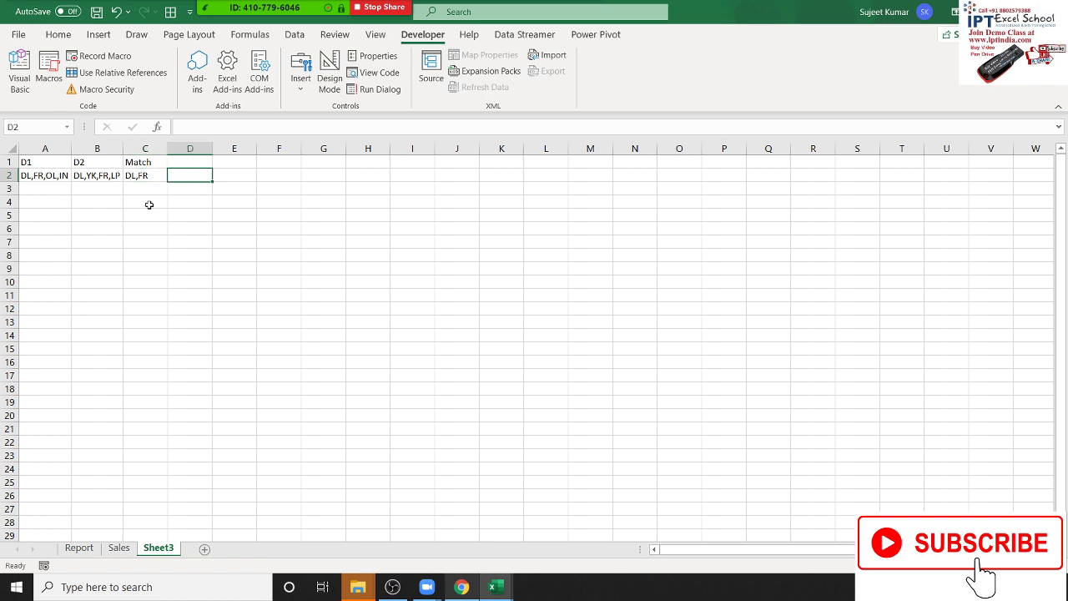
{"action": "type", "text": "7,7"}
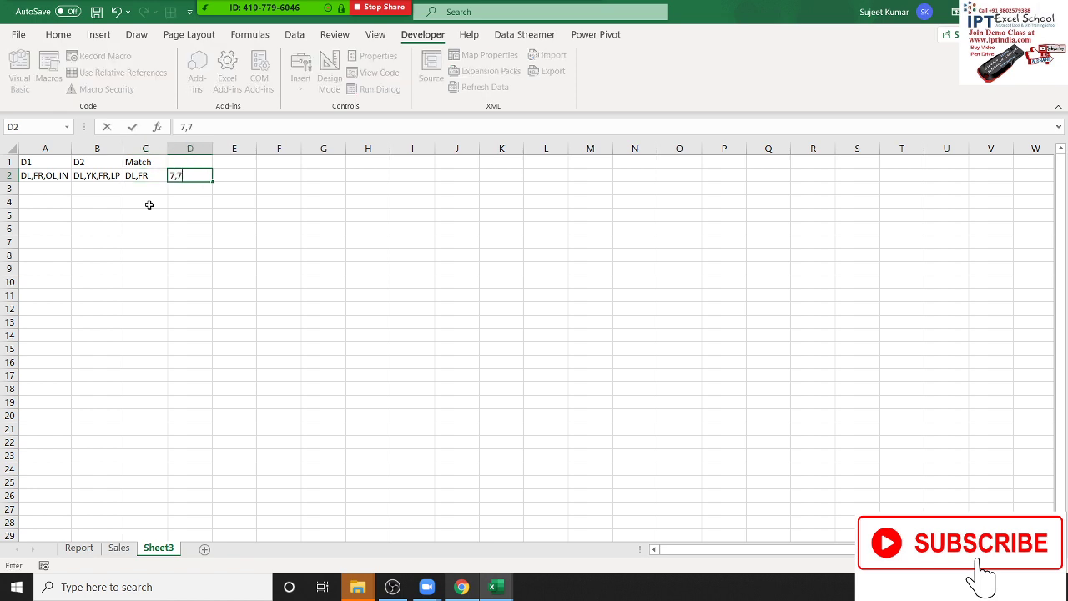
{"action": "type", "text": ",8,9"}
{"action": "type", "text": ",8"}
{"action": "key", "text": "Return"}
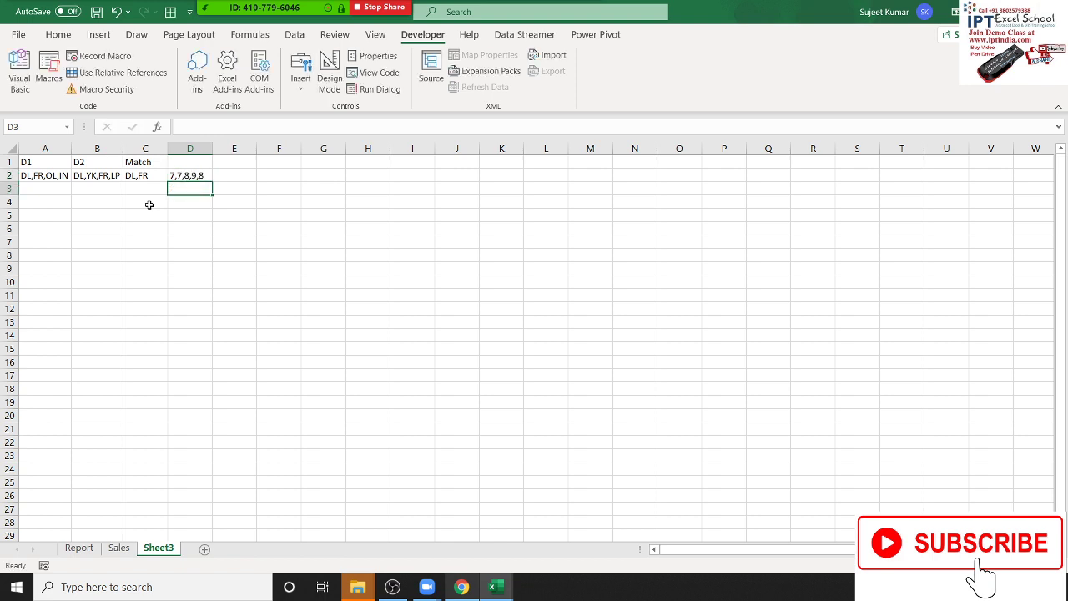
{"action": "key", "text": "Up"}
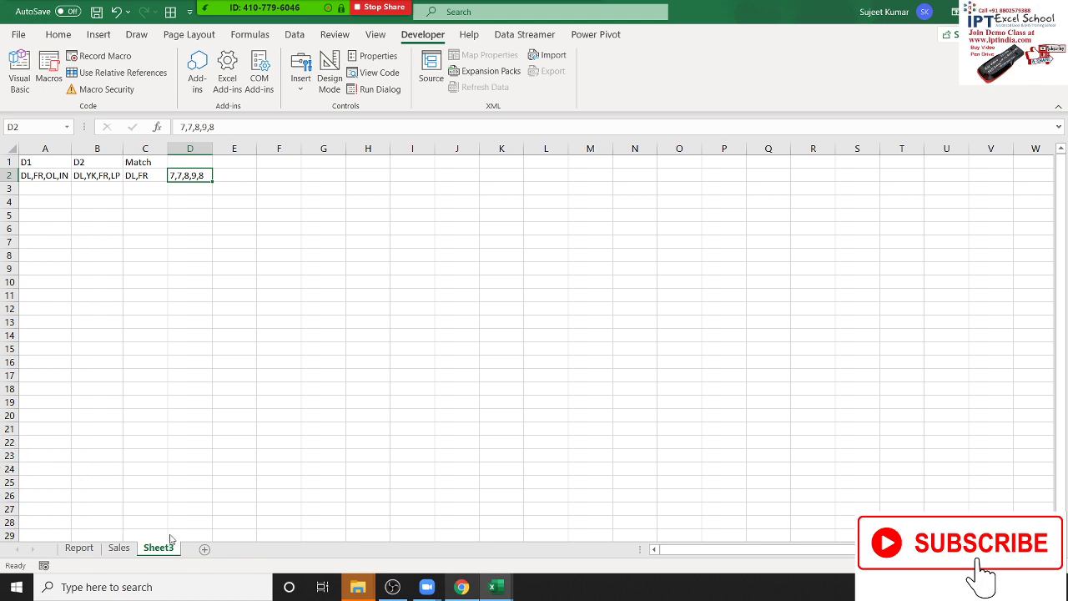
{"action": "key", "text": "alt+F11"}
{"action": "scroll", "coordinate": [317, 392], "scroll_direction": "down", "scroll_amount": 1}
{"action": "scroll", "coordinate": [392, 334], "scroll_direction": "up", "scroll_amount": 1}
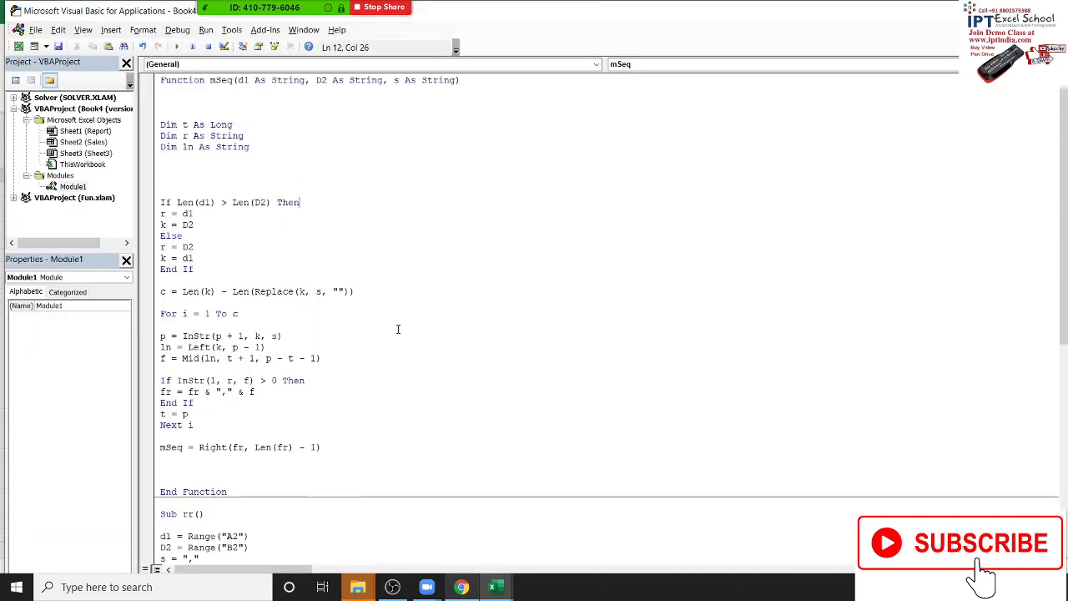
{"action": "left_click", "coordinate": [404, 312]}
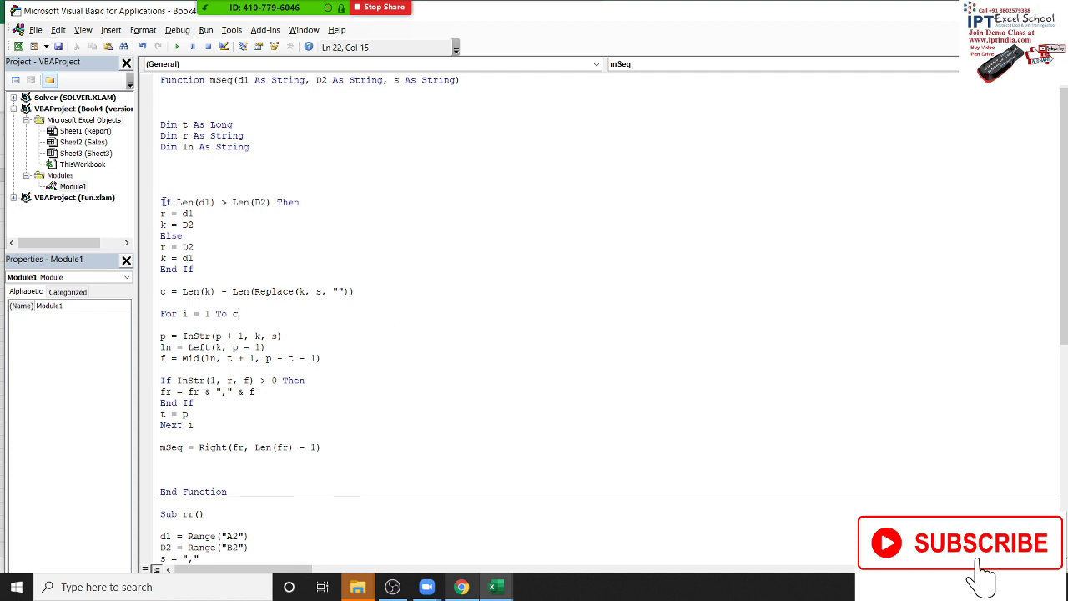
{"action": "left_click", "coordinate": [165, 202]}
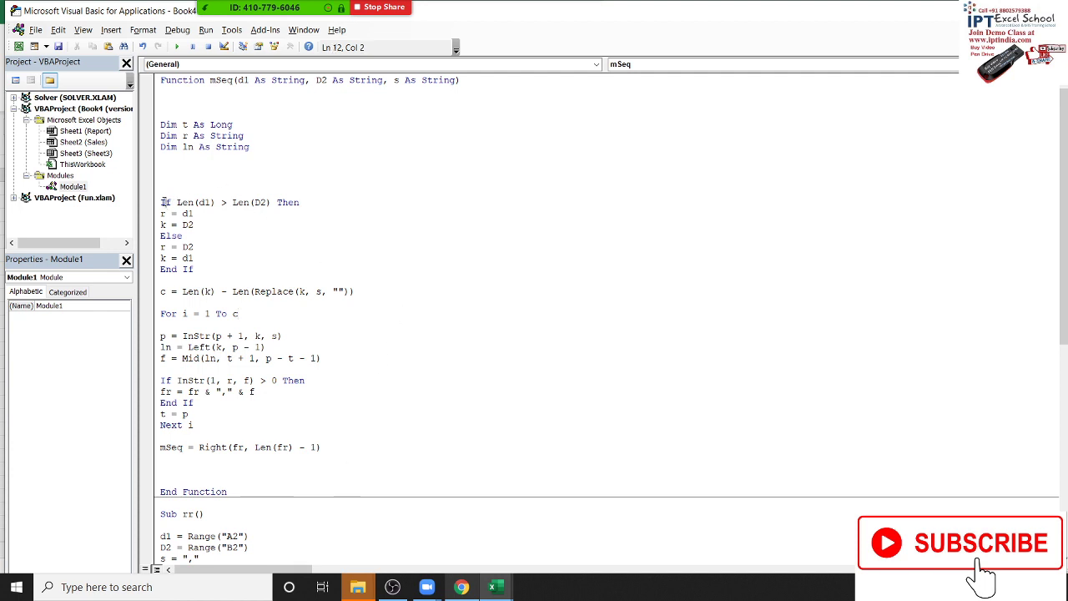
{"action": "double_click", "coordinate": [242, 80]}
{"action": "double_click", "coordinate": [320, 80]}
{"action": "left_click_drag", "start_coordinate": [394, 80], "coordinate": [454, 82]}
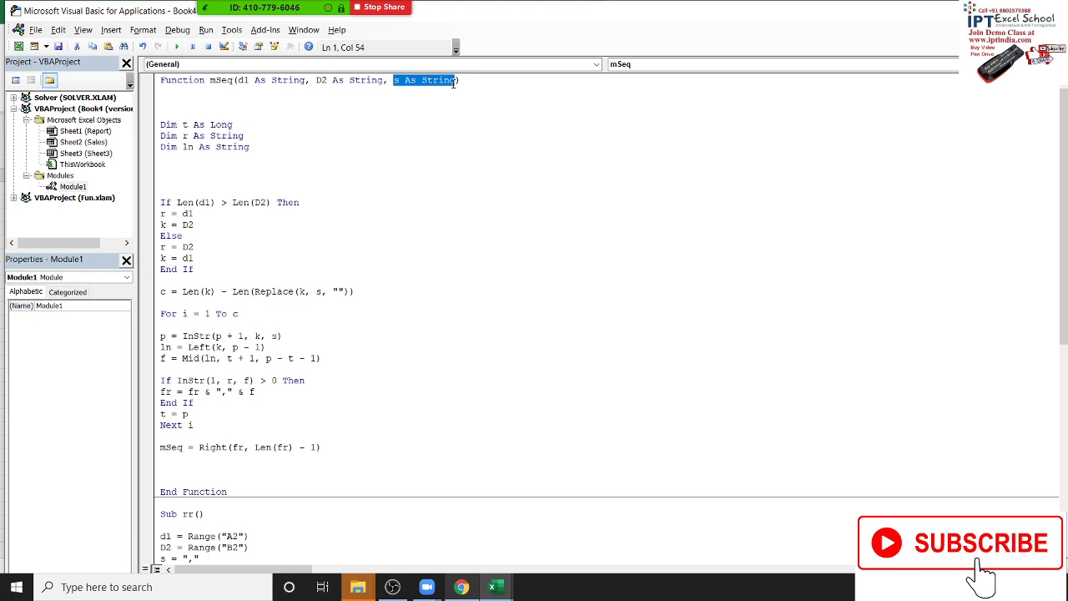
{"action": "left_click", "coordinate": [448, 101]}
{"action": "double_click", "coordinate": [439, 80]}
{"action": "left_click", "coordinate": [410, 150]}
{"action": "scroll", "coordinate": [388, 215], "scroll_direction": "down", "scroll_amount": 1}
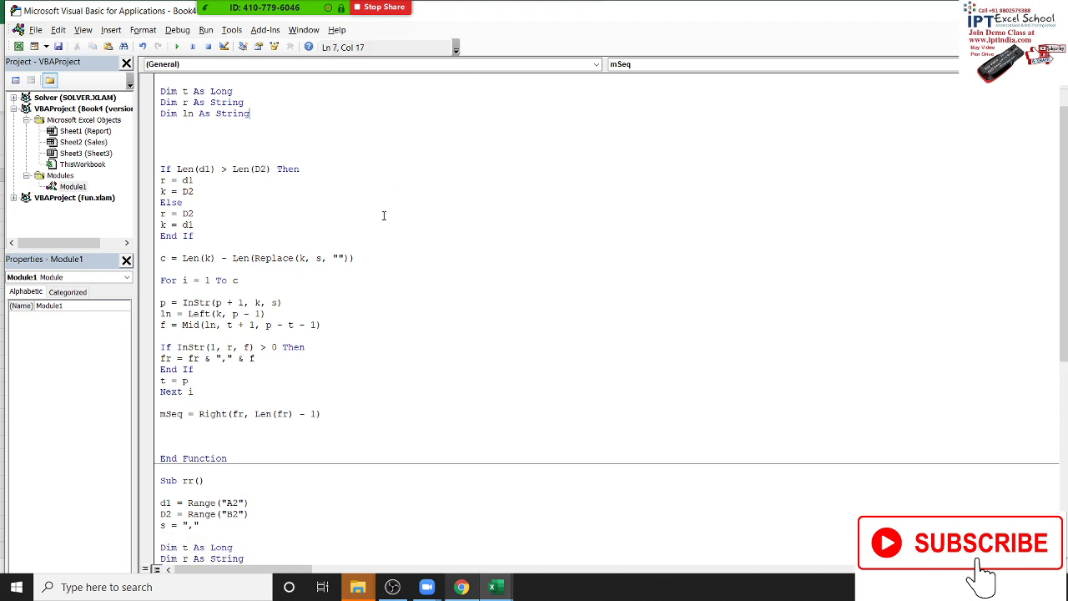
{"action": "scroll", "coordinate": [384, 217], "scroll_direction": "up", "scroll_amount": 1}
{"action": "double_click", "coordinate": [184, 202]}
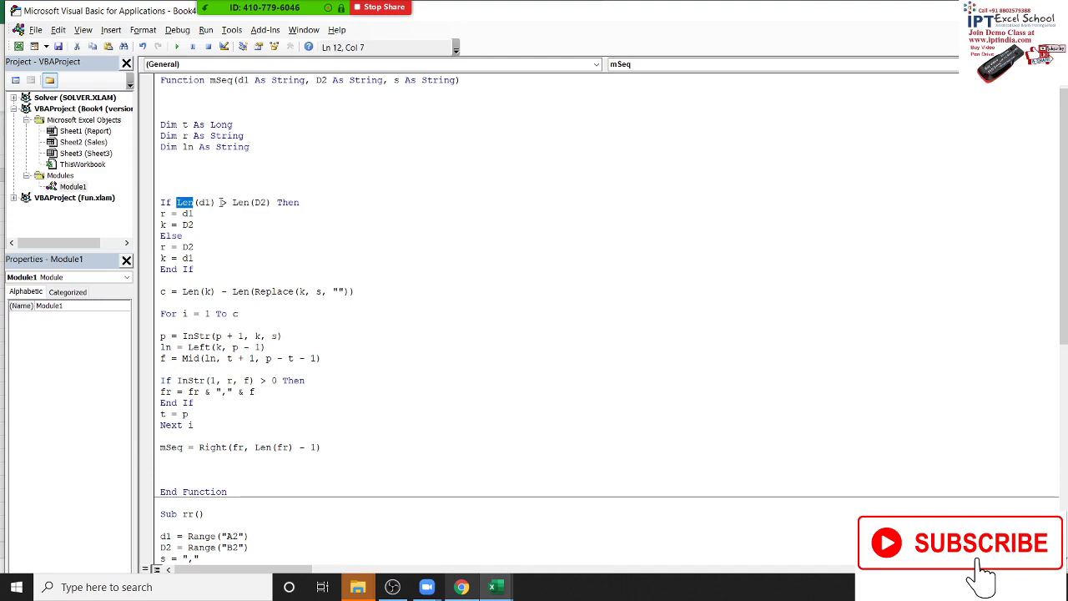
{"action": "double_click", "coordinate": [206, 202]}
{"action": "left_click", "coordinate": [211, 202]}
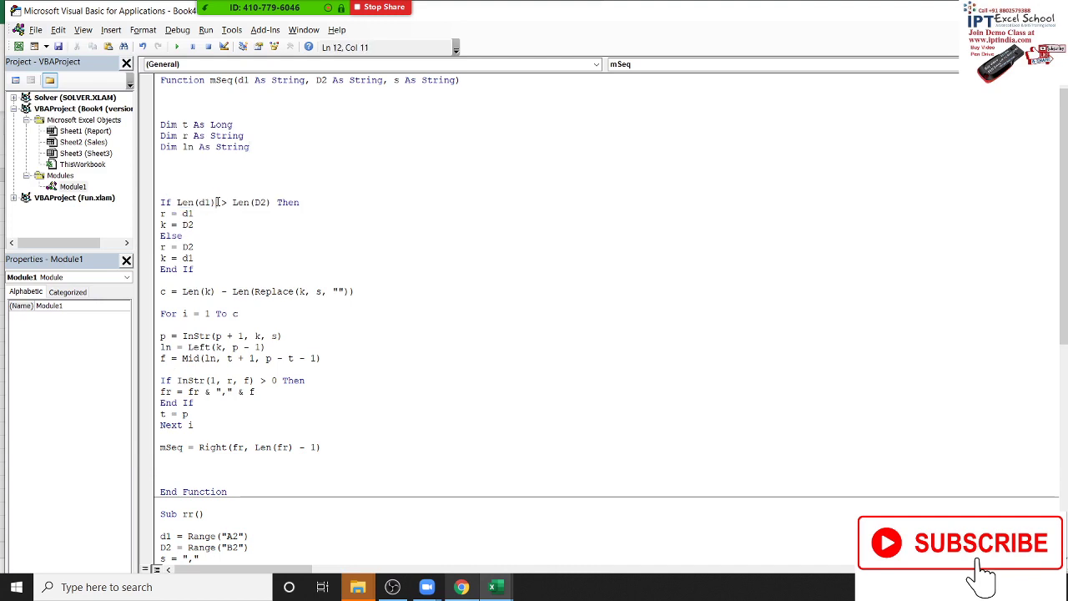
{"action": "double_click", "coordinate": [260, 202]}
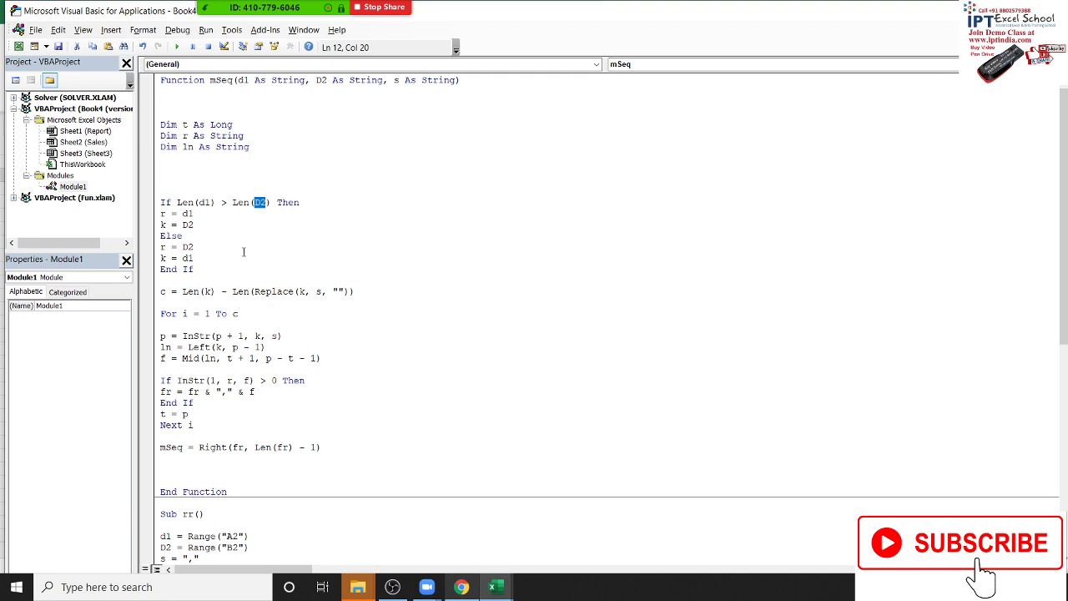
Step: Highlight mSeq's If block, the separator-count expression for c, and the loop range 1 To c
{"action": "left_click_drag", "start_coordinate": [194, 258], "coordinate": [176, 202]}
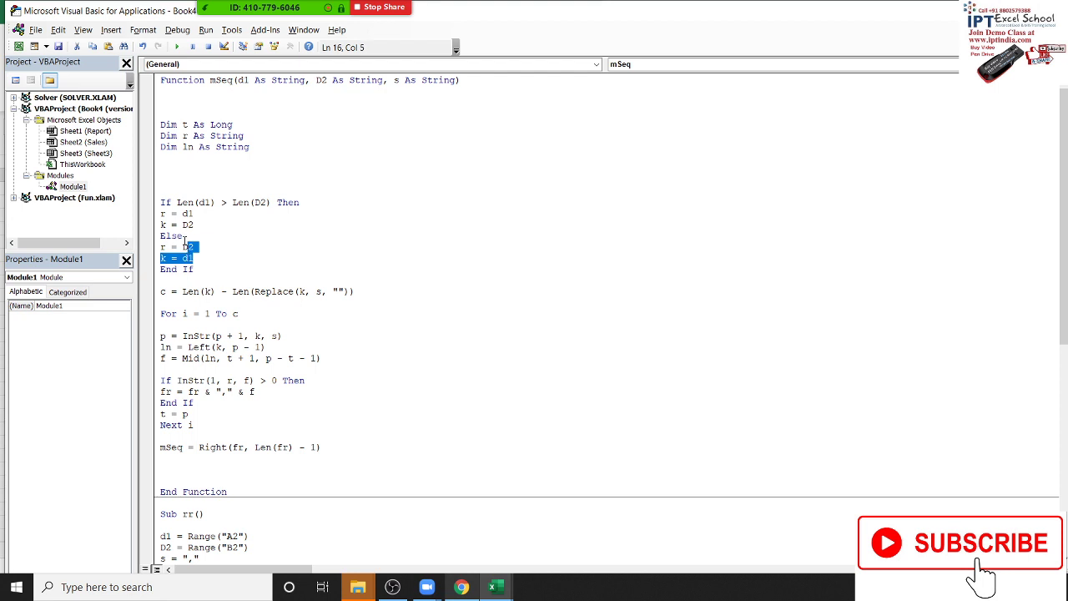
{"action": "left_click", "coordinate": [186, 304]}
{"action": "left_click_drag", "start_coordinate": [182, 291], "coordinate": [363, 290]}
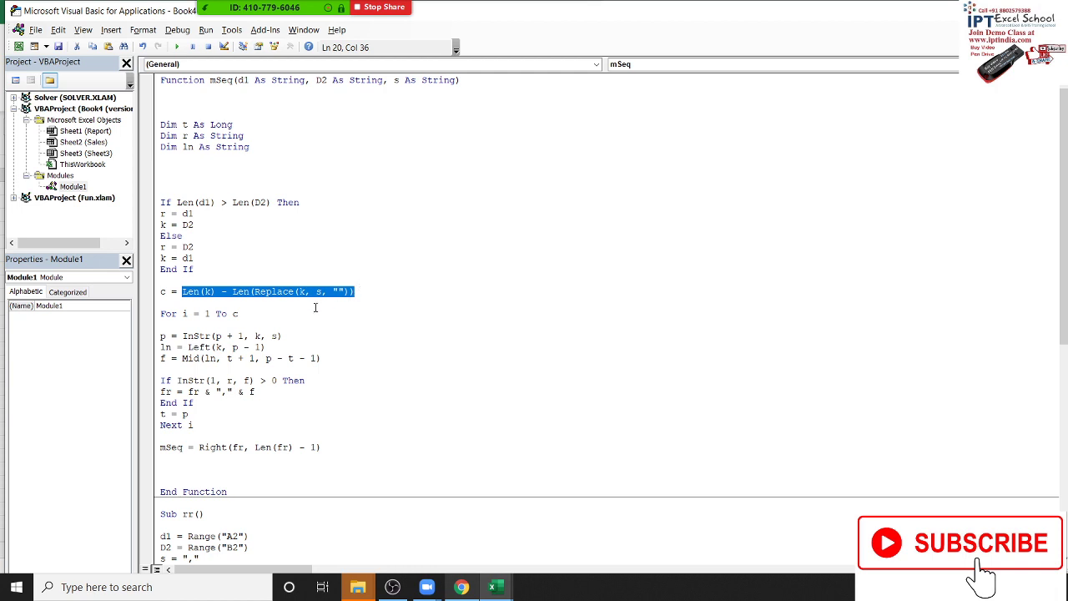
{"action": "scroll", "coordinate": [228, 291], "scroll_direction": "down", "scroll_amount": 1}
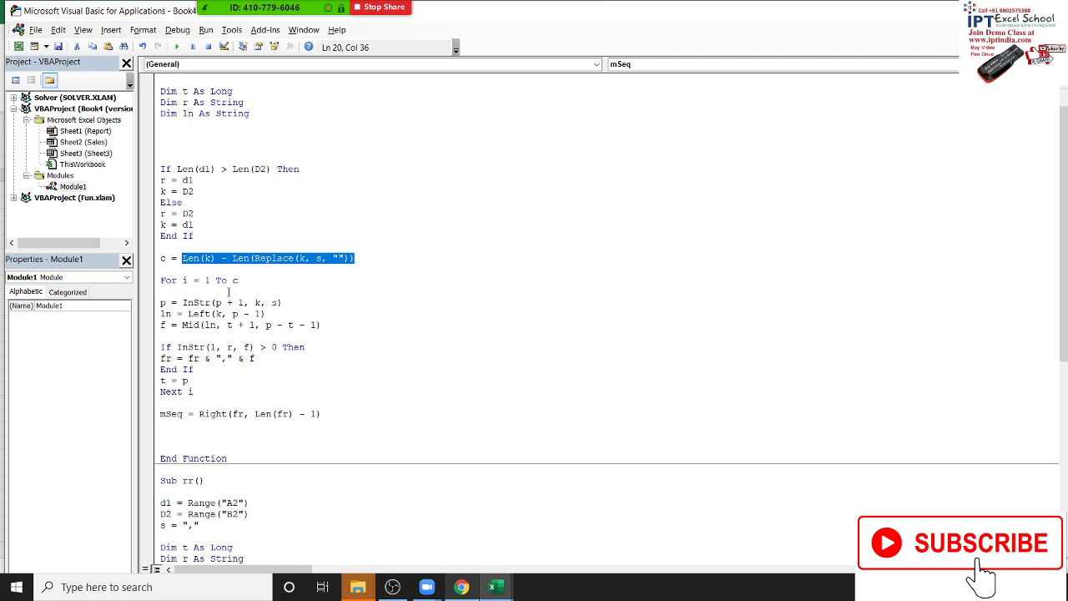
{"action": "left_click_drag", "start_coordinate": [204, 279], "coordinate": [239, 297]}
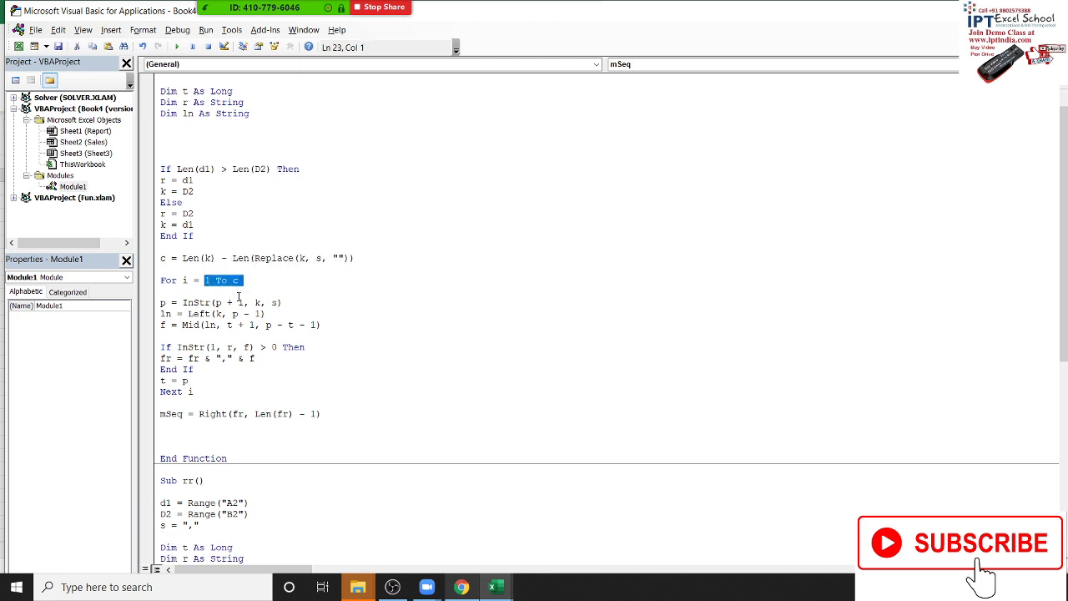
{"action": "scroll", "coordinate": [240, 304], "scroll_direction": "down", "scroll_amount": 1}
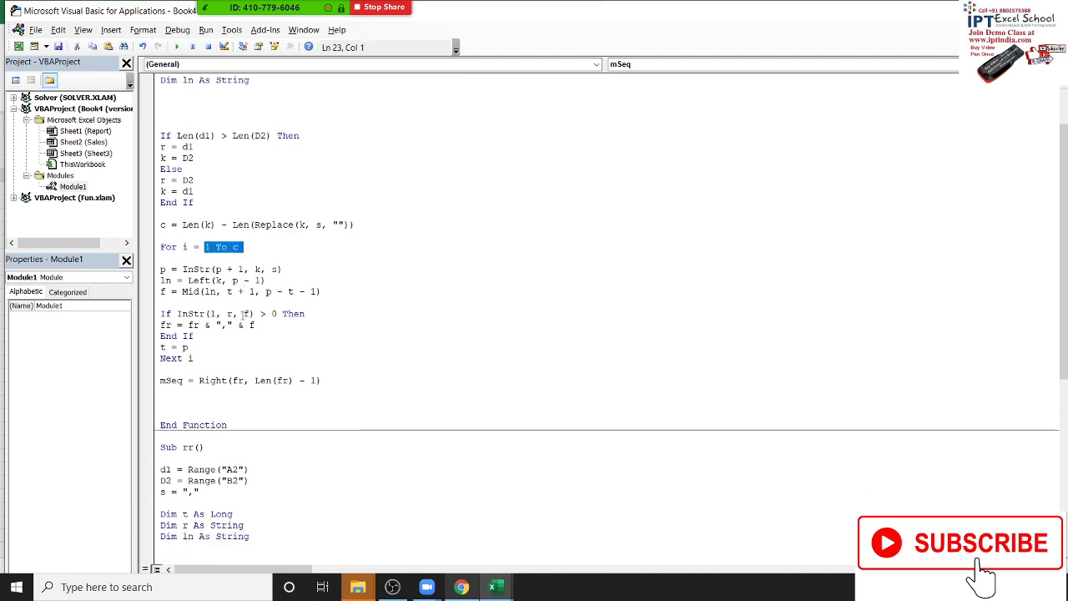
Step: Highlight the p = InStr(p + 1, k, s) call and the ln = Left(k, p - 1) line
{"action": "left_click", "coordinate": [177, 268]}
{"action": "left_click_drag", "start_coordinate": [184, 268], "coordinate": [282, 270]}
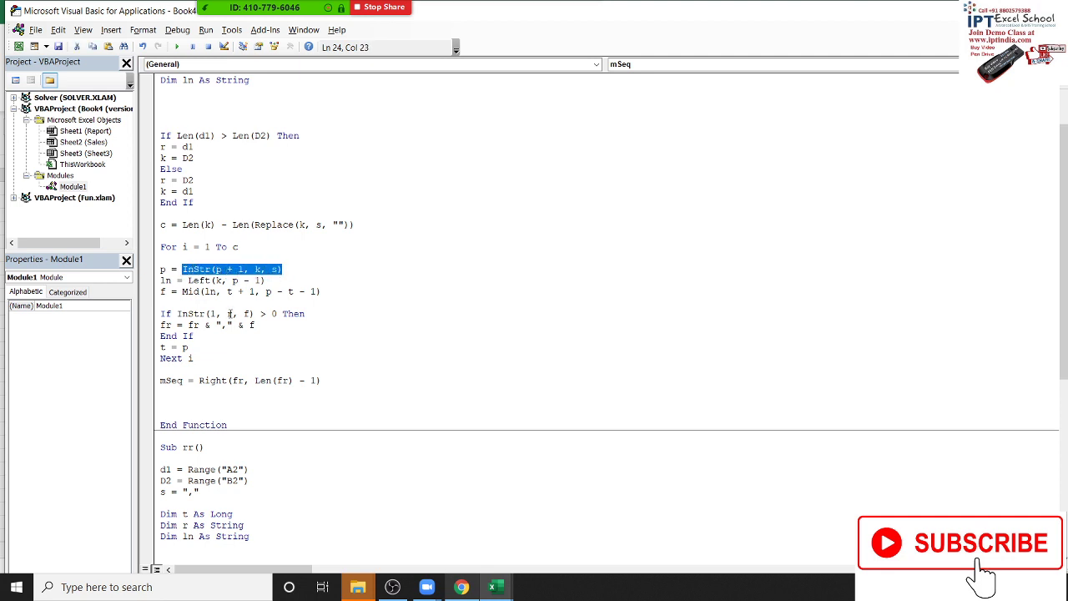
{"action": "left_click", "coordinate": [218, 269]}
{"action": "double_click", "coordinate": [218, 269]}
{"action": "left_click_drag", "start_coordinate": [243, 269], "coordinate": [215, 270]}
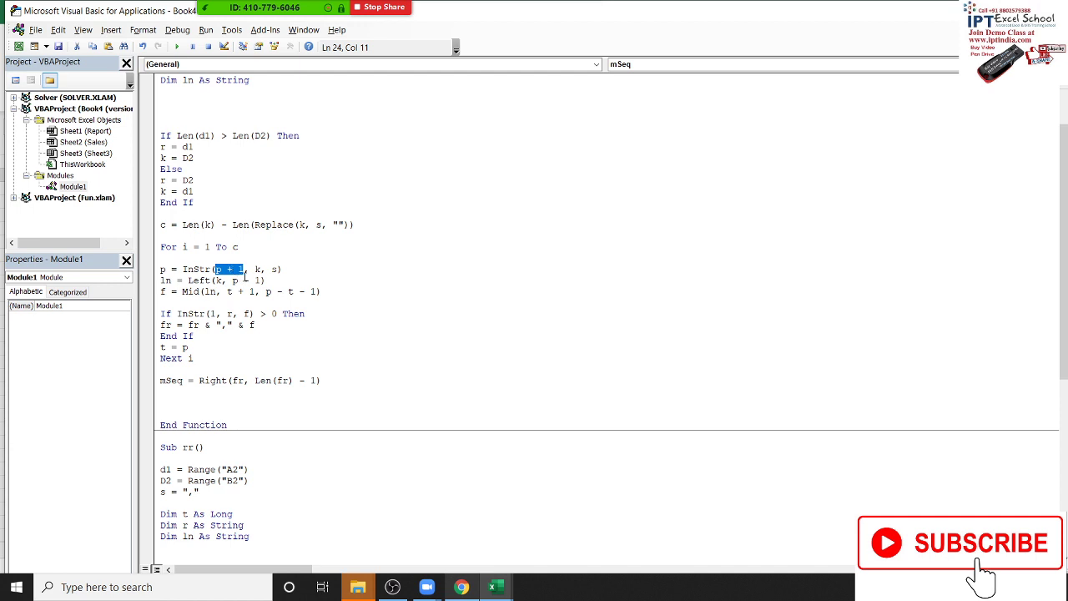
{"action": "left_click", "coordinate": [158, 273]}
{"action": "left_click", "coordinate": [154, 271]}
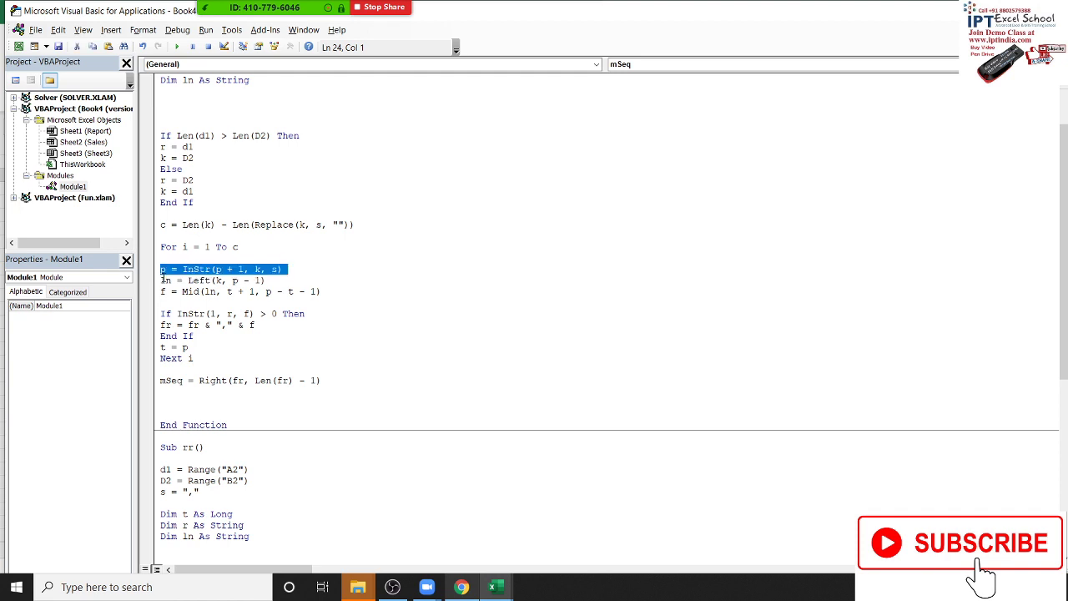
{"action": "left_click_drag", "start_coordinate": [163, 282], "coordinate": [268, 283]}
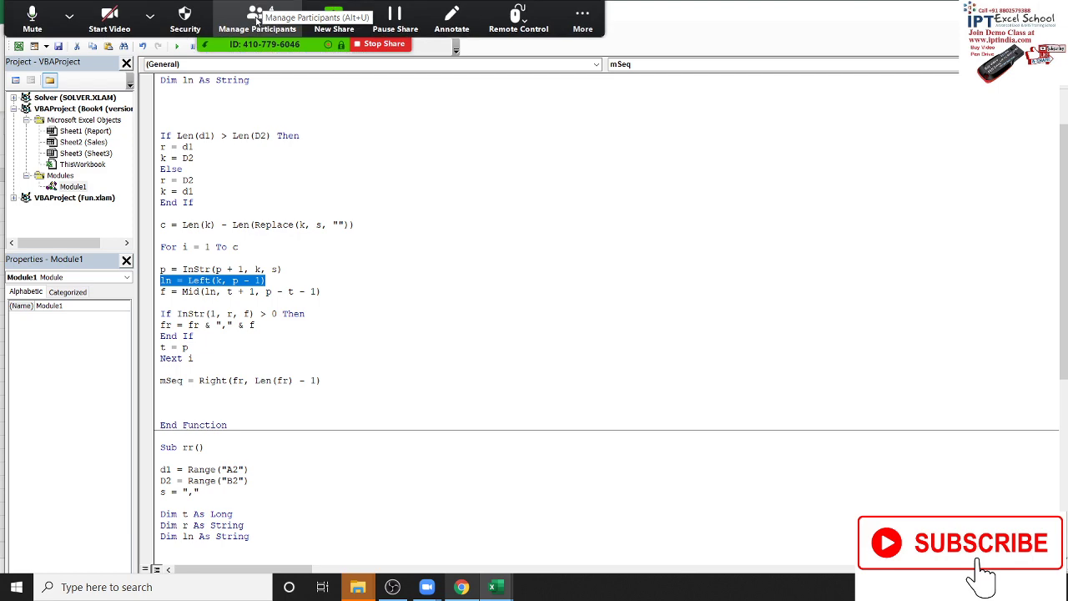
{"action": "left_click", "coordinate": [257, 12]}
{"action": "left_click", "coordinate": [389, 196]}
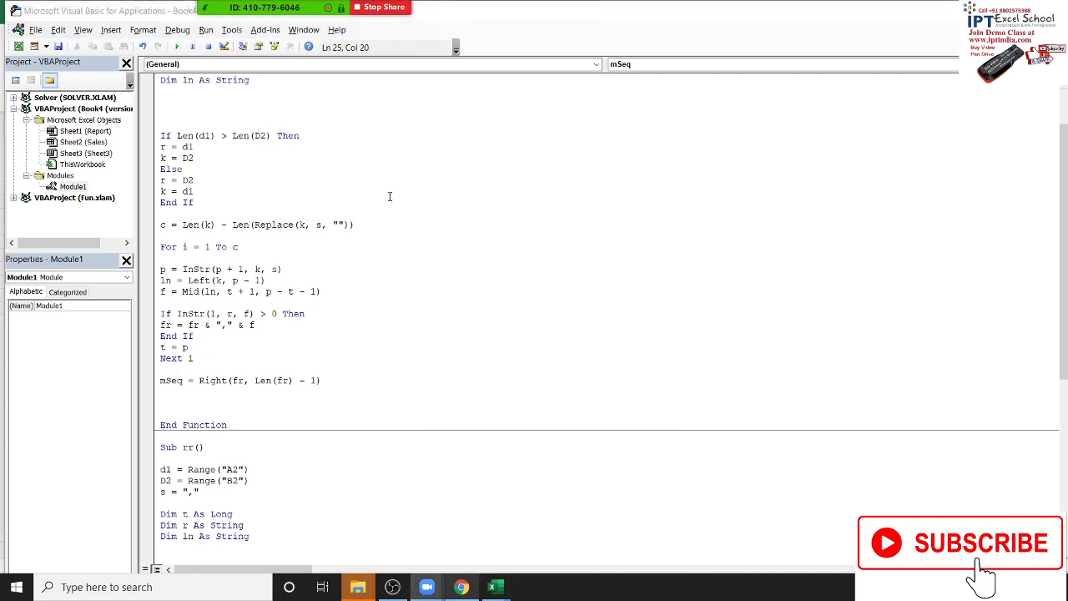
{"action": "double_click", "coordinate": [192, 269]}
Step: Enter =FIND(",",A2,1) in A3 to return 3, the first comma's position
{"action": "key", "text": "alt+Tab"}
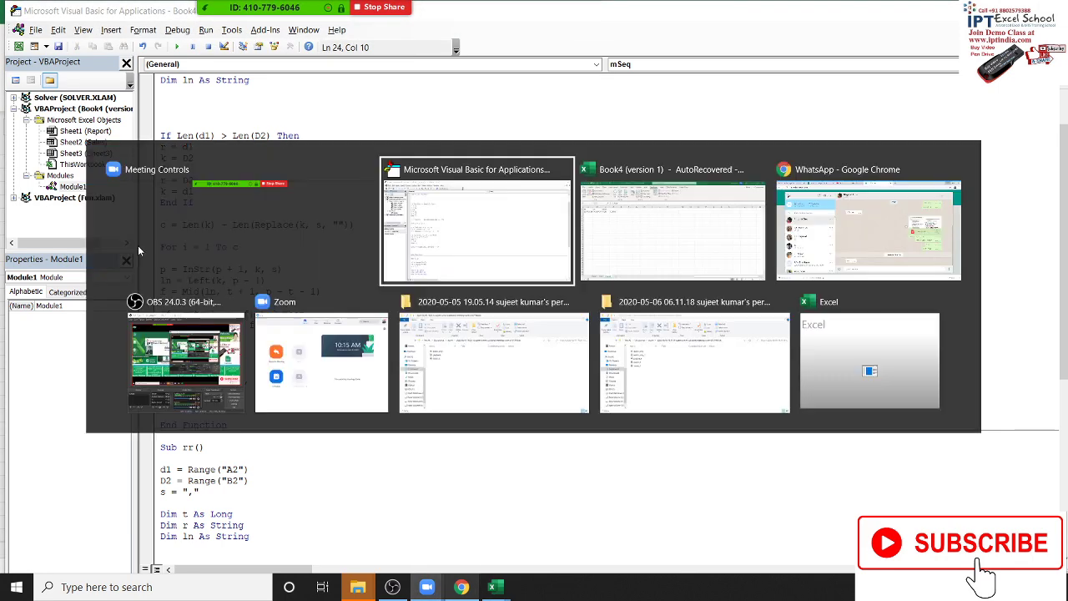
{"action": "key", "text": "Tab"}
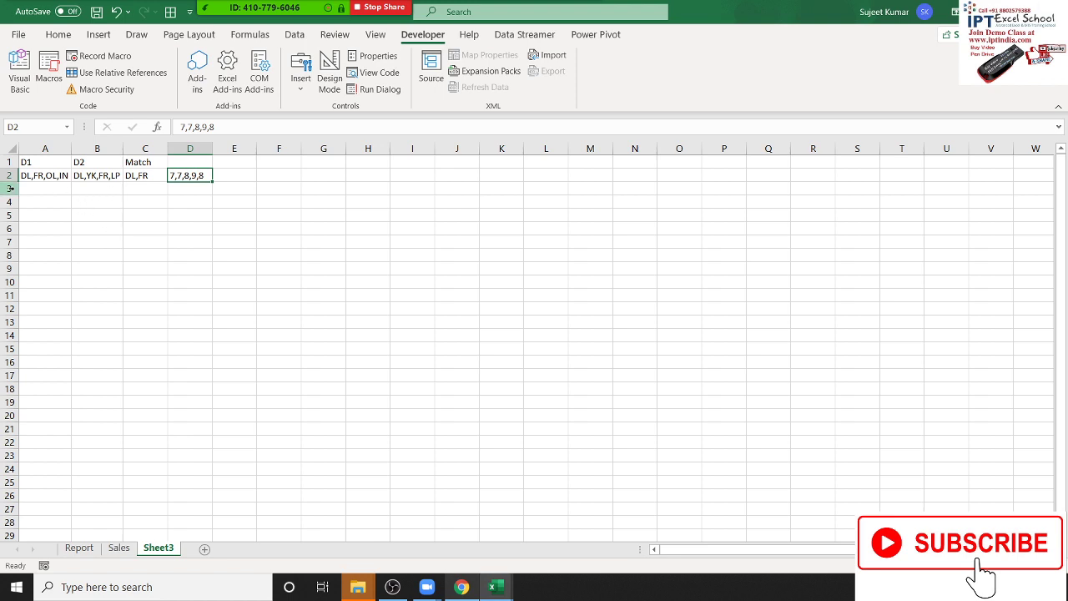
{"action": "left_click", "coordinate": [33, 189]}
{"action": "type", "text": "=i"}
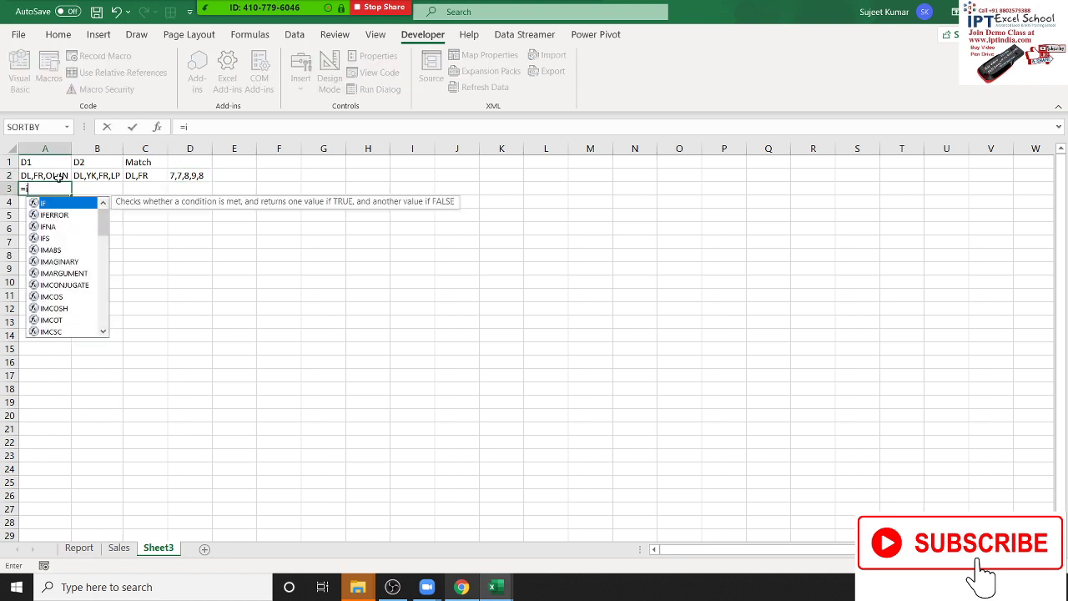
{"action": "type", "text": "nd"}
{"action": "key", "text": "BackSpace"}
{"action": "key", "text": "BackSpace"}
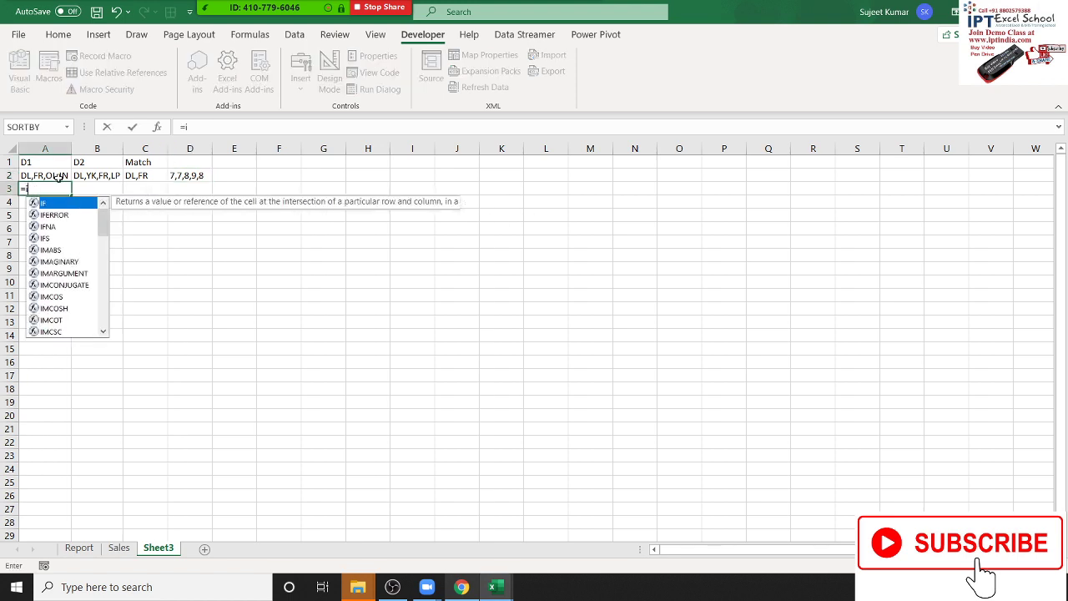
{"action": "key", "text": "BackSpace"}
{"action": "type", "text": "find"}
{"action": "key", "text": "Tab"}
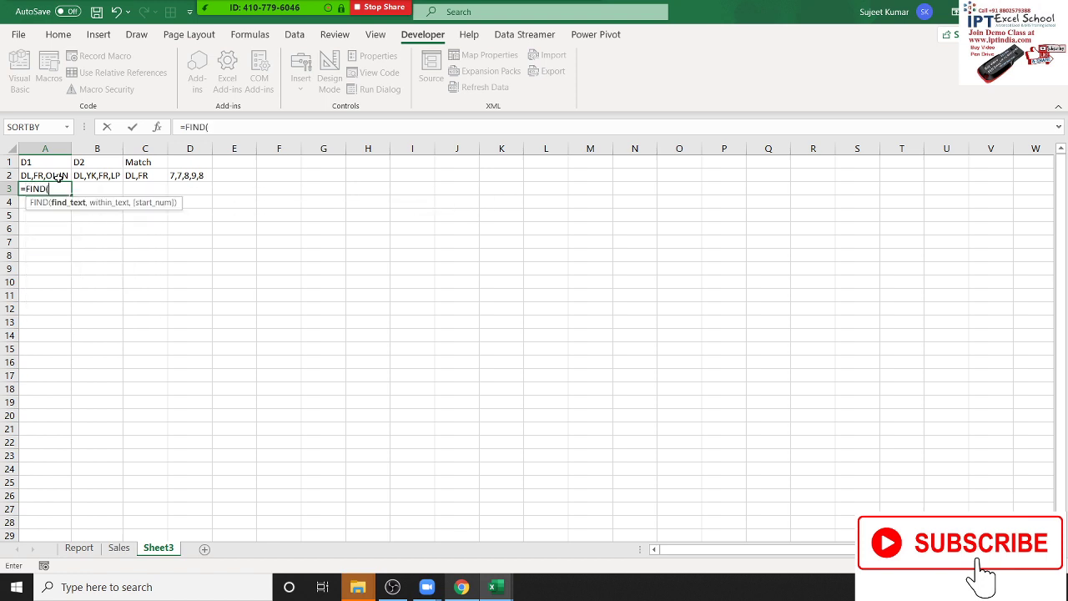
{"action": "left_click", "coordinate": [57, 176]}
{"action": "type", "text": ")"}
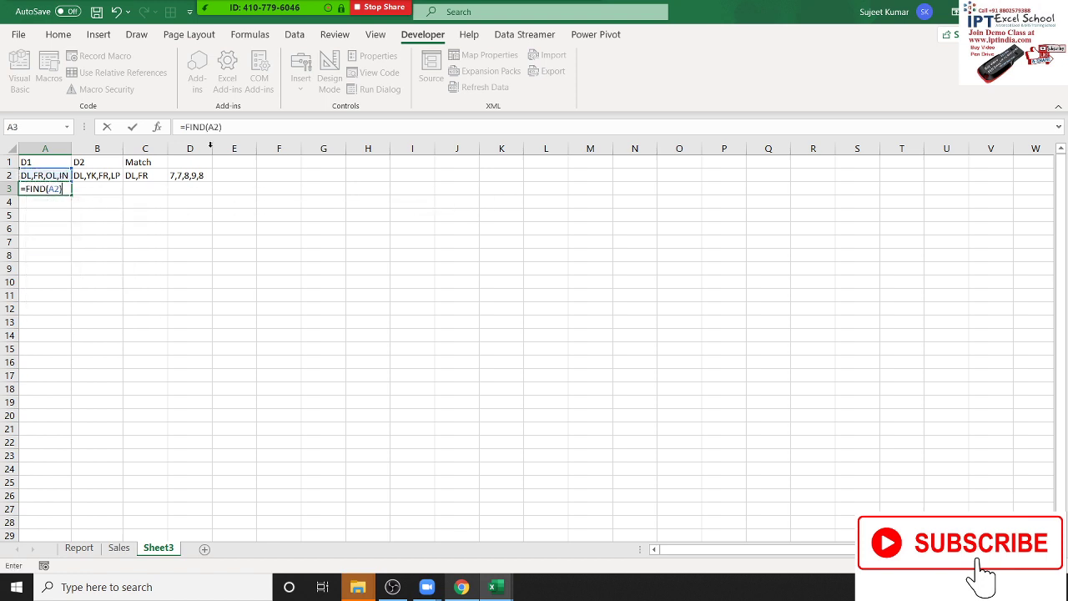
{"action": "key", "text": "BackSpace"}
{"action": "key", "text": "BackSpace"}
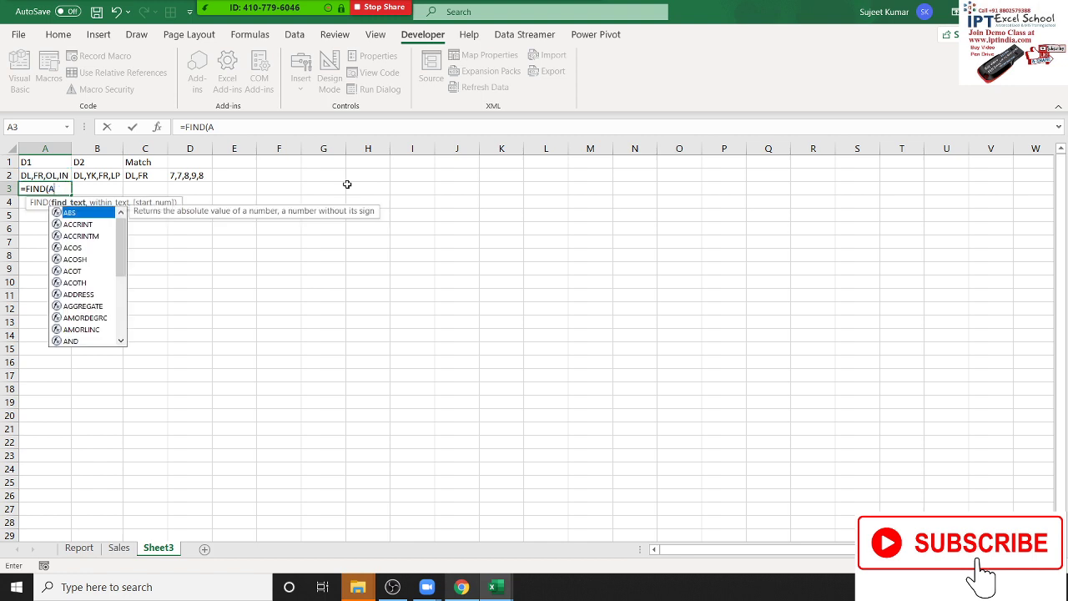
{"action": "key", "text": "BackSpace"}
{"action": "type", "text": "\""}
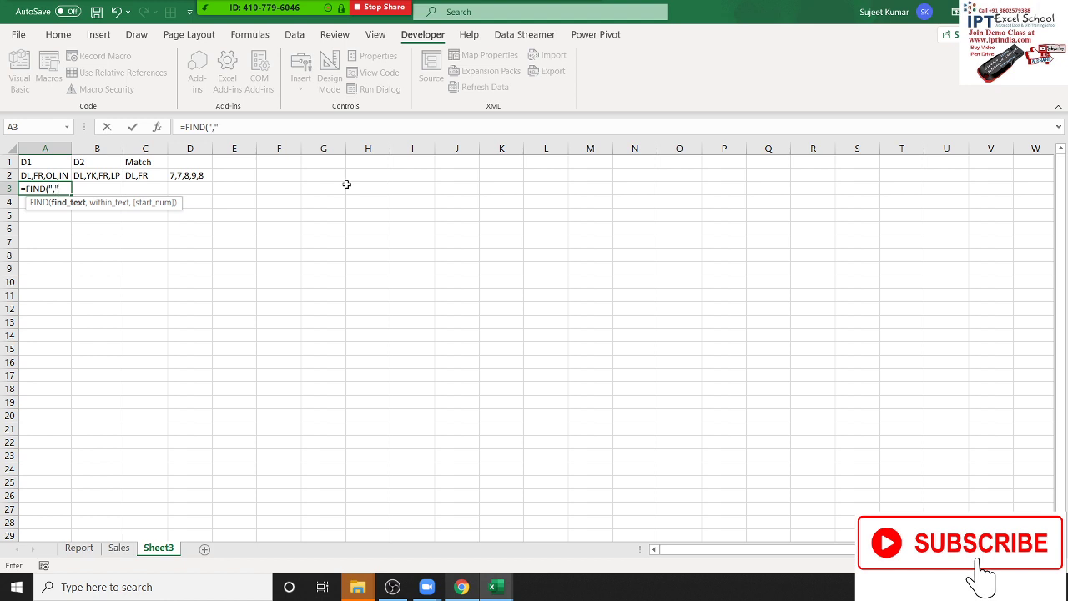
{"action": "type", "text": ","}
{"action": "key", "text": "Up"}
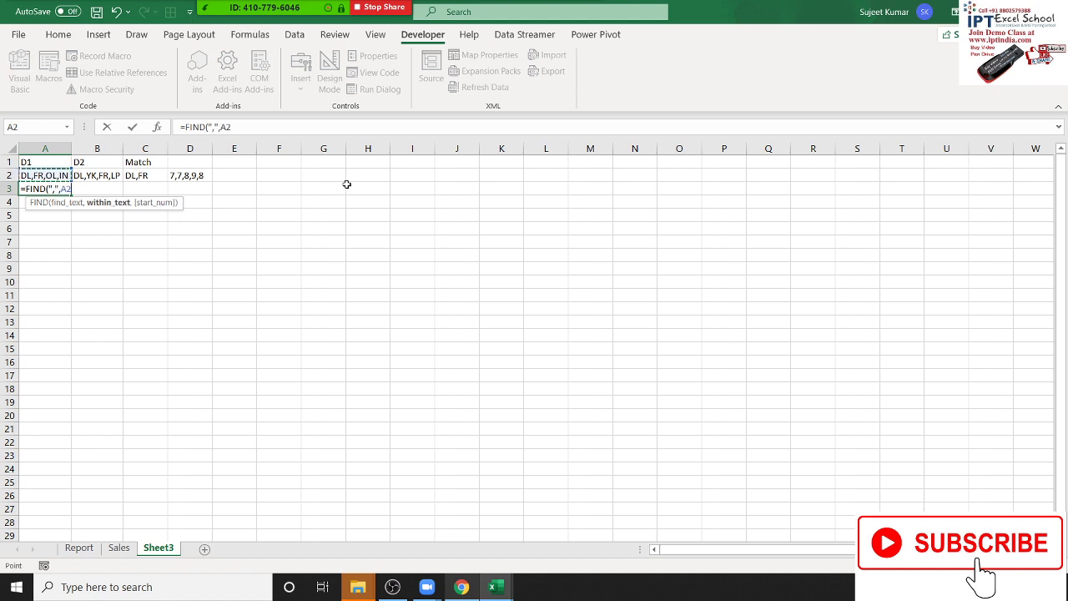
{"action": "type", "text": ",1"}
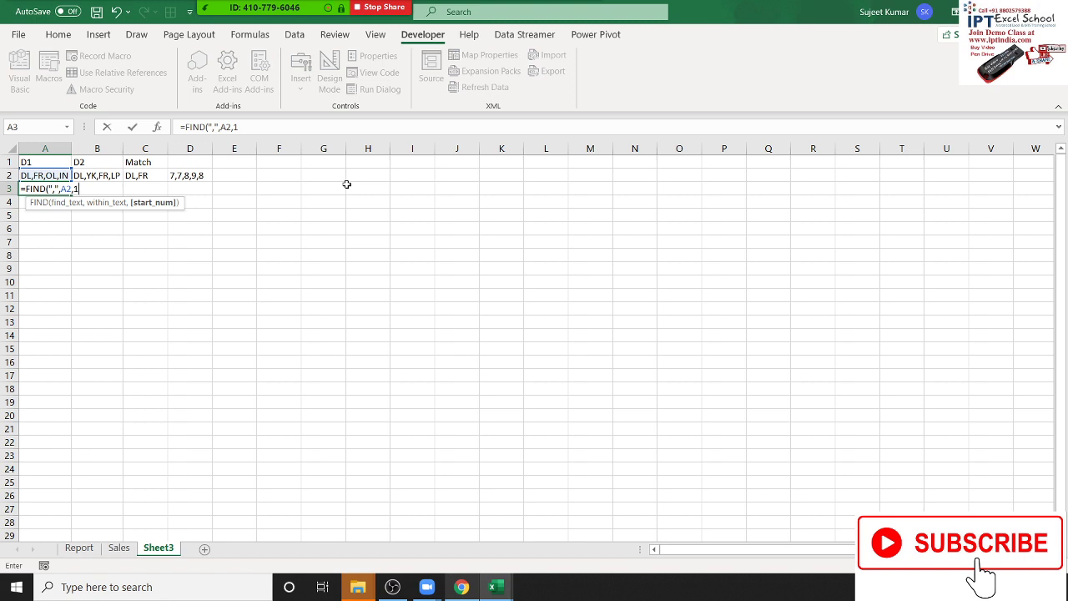
{"action": "type", "text": ")"}
{"action": "key", "text": "Return"}
{"action": "key", "text": "Up"}
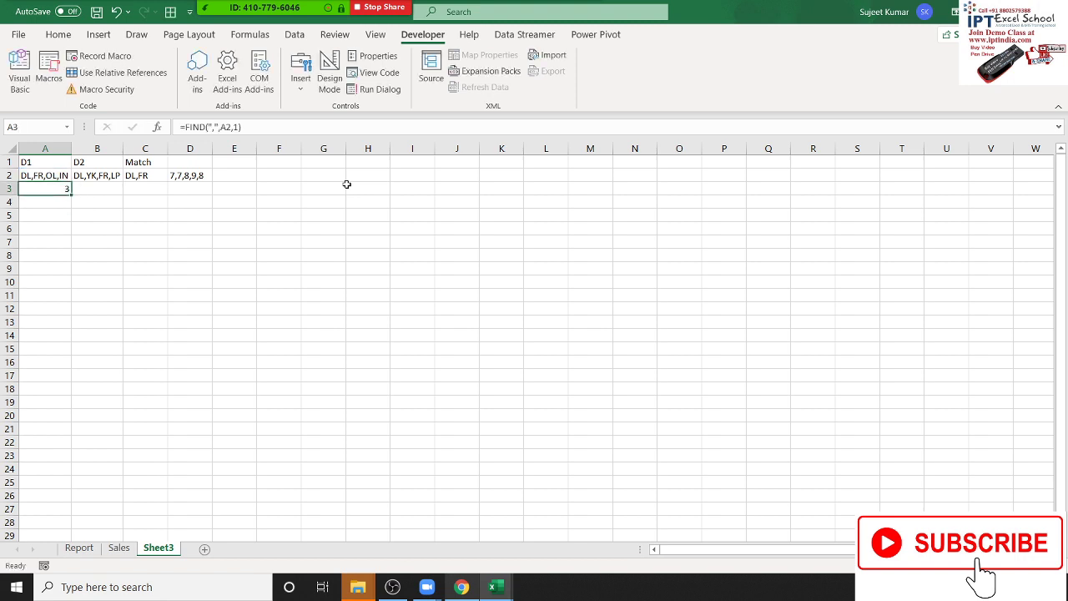
Step: Enter =LEFT(A2,A3) in A4 so it shows DL, up to the first comma
{"action": "key", "text": "Down"}
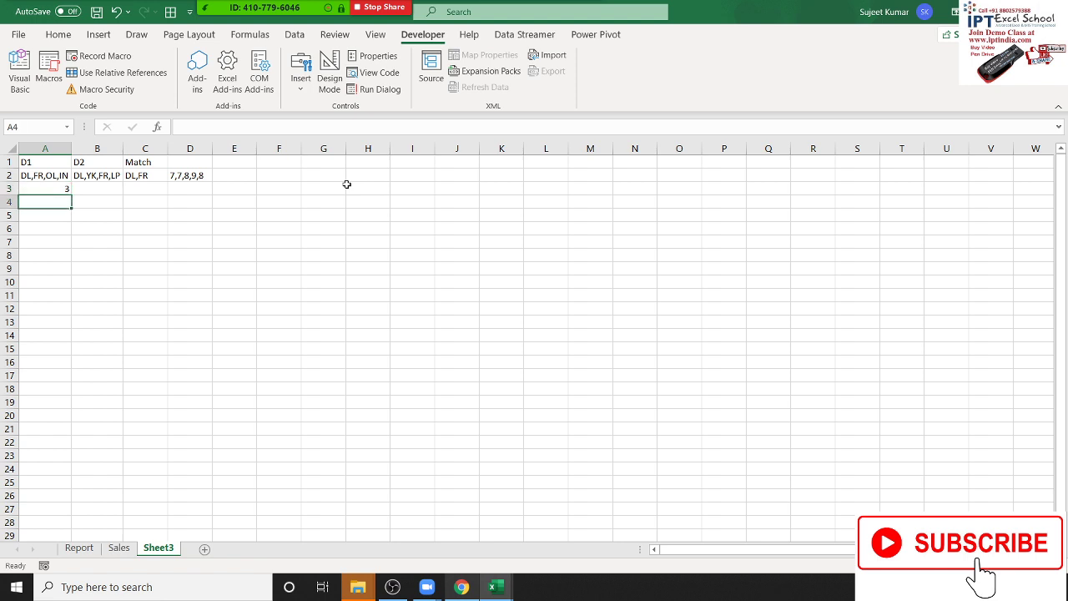
{"action": "type", "text": "=left"}
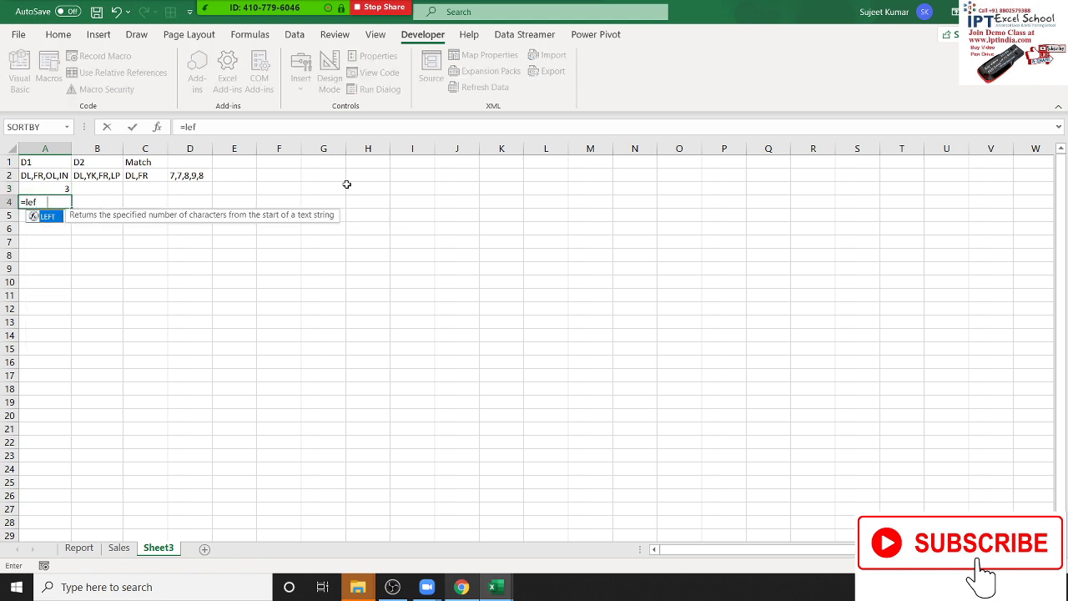
{"action": "key", "text": "Tab"}
{"action": "key", "text": "Up"}
{"action": "key", "text": "Up"}
{"action": "type", "text": ","}
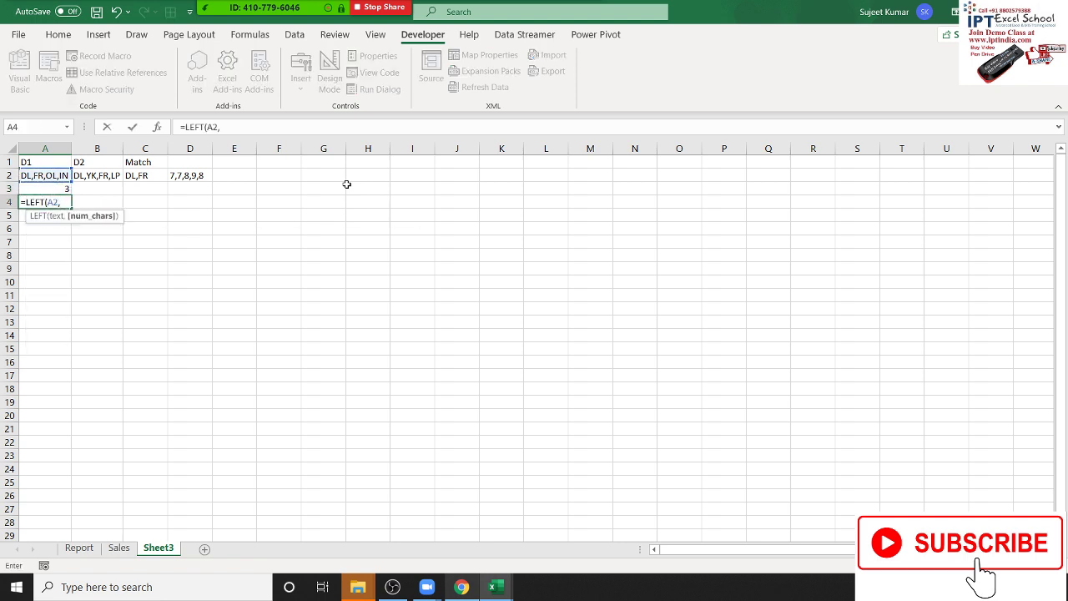
{"action": "key", "text": "Up"}
{"action": "key", "text": "Return"}
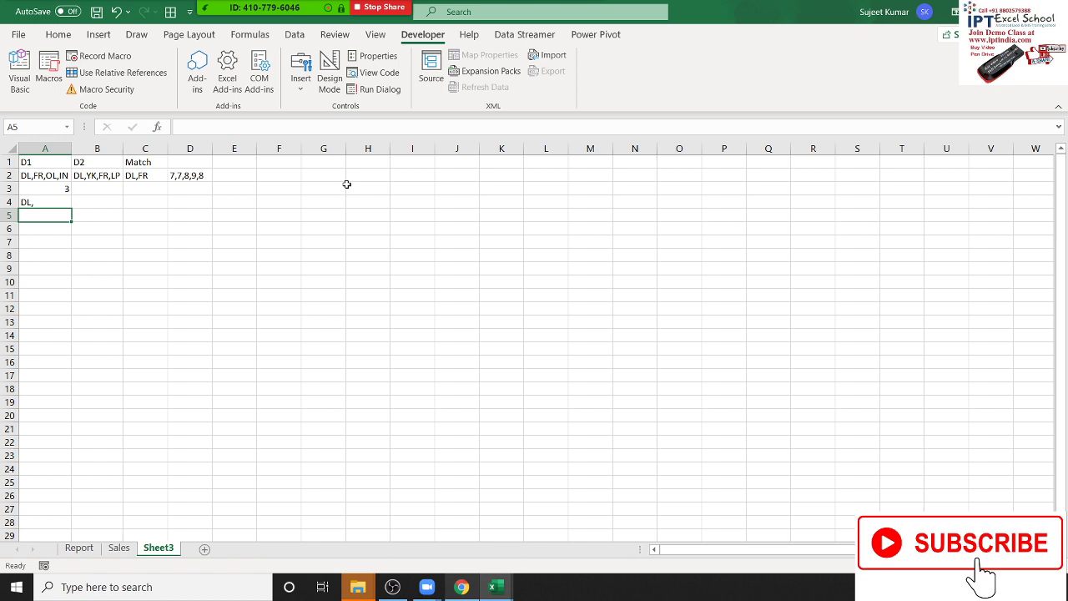
{"action": "left_click", "coordinate": [42, 203]}
Step: Start a MID formula on A4 in A5, cancel it, and switch to the VBA editor
{"action": "left_click", "coordinate": [47, 220]}
{"action": "type", "text": "=mid"}
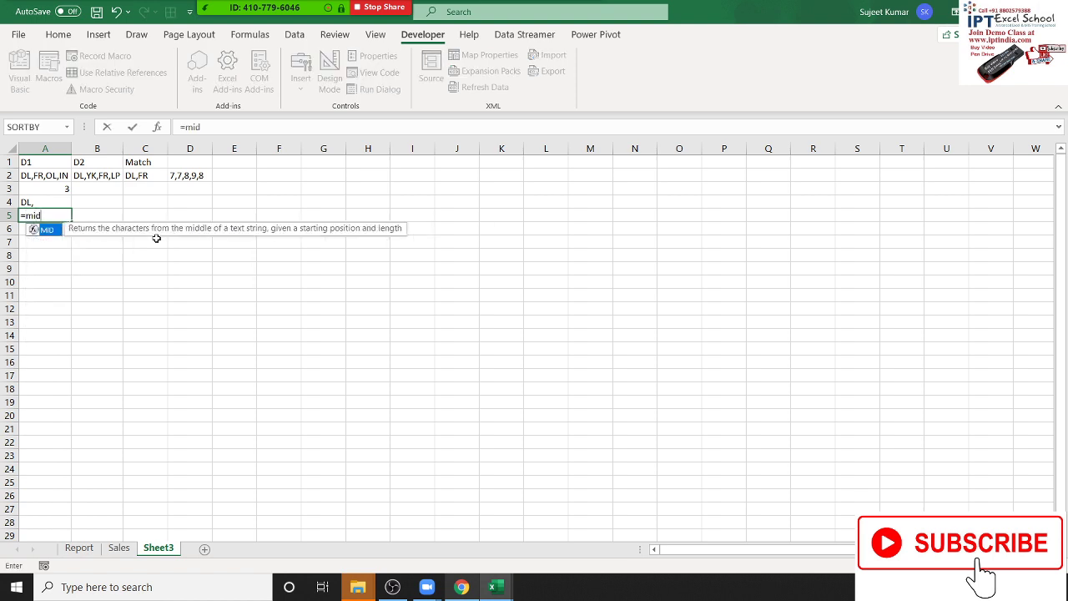
{"action": "key", "text": "Tab"}
{"action": "key", "text": "Up"}
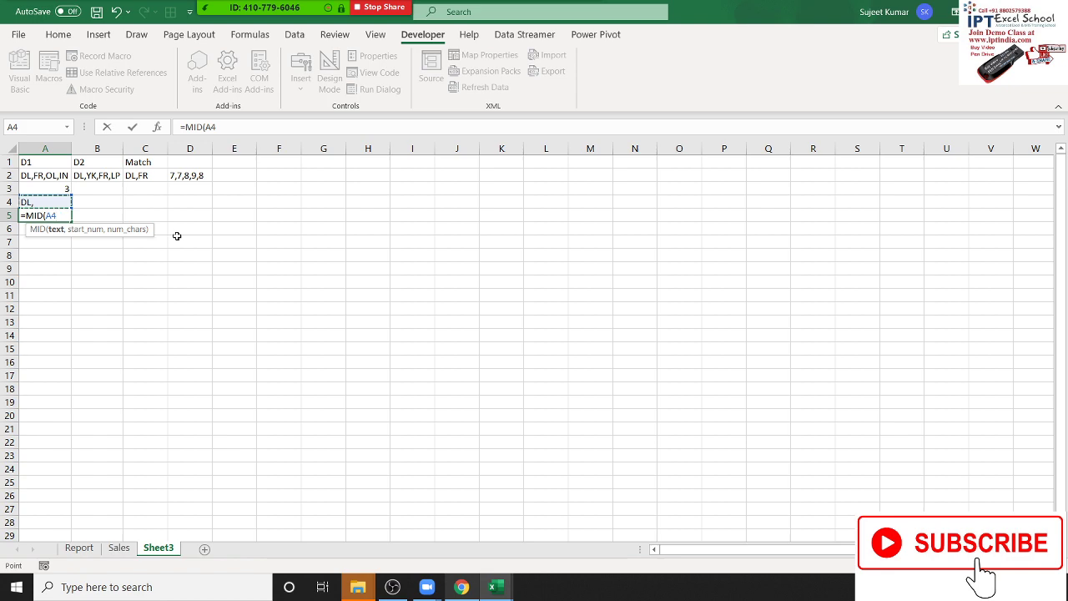
{"action": "key", "text": "Escape"}
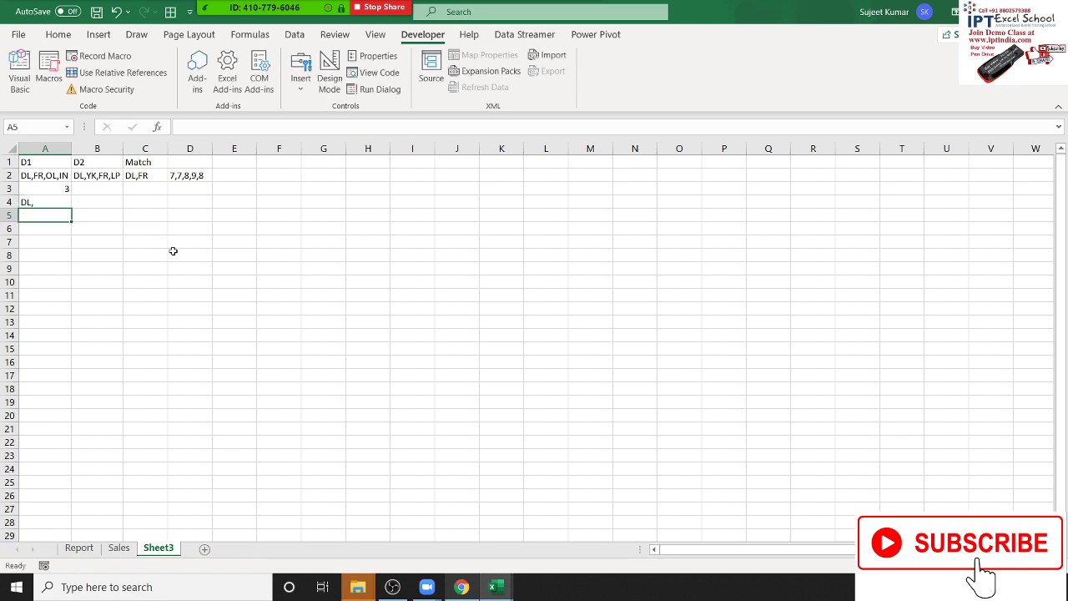
{"action": "key", "text": "alt+Tab"}
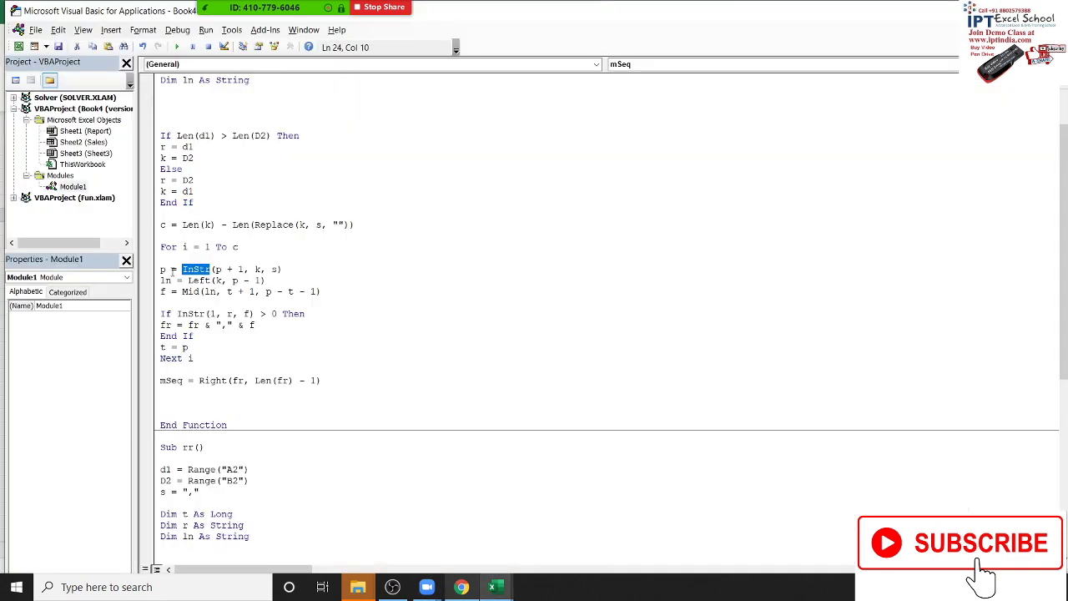
Step: Highlight the t + 1 start argument in mSeq's Mid line, then return to the Book4 workbook
{"action": "left_click", "coordinate": [231, 304]}
{"action": "left_click_drag", "start_coordinate": [226, 292], "coordinate": [259, 292]}
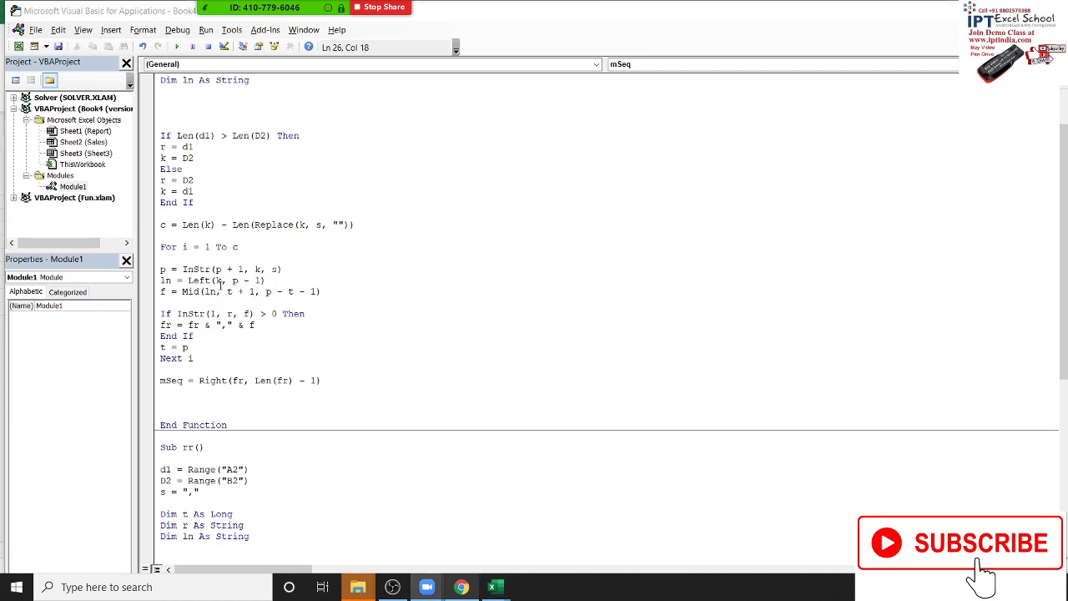
{"action": "key", "text": "alt+Tab"}
{"action": "key", "text": "Tab"}
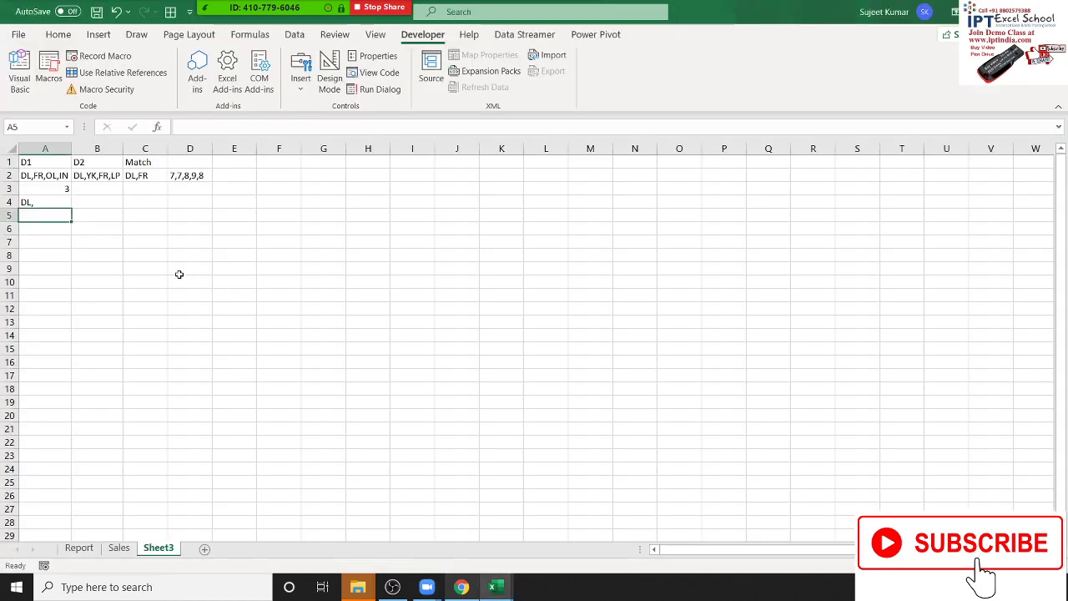
Step: Enter =MID(A4,0+1,3-1) in A5 so it extracts DL
{"action": "type", "text": "=m"}
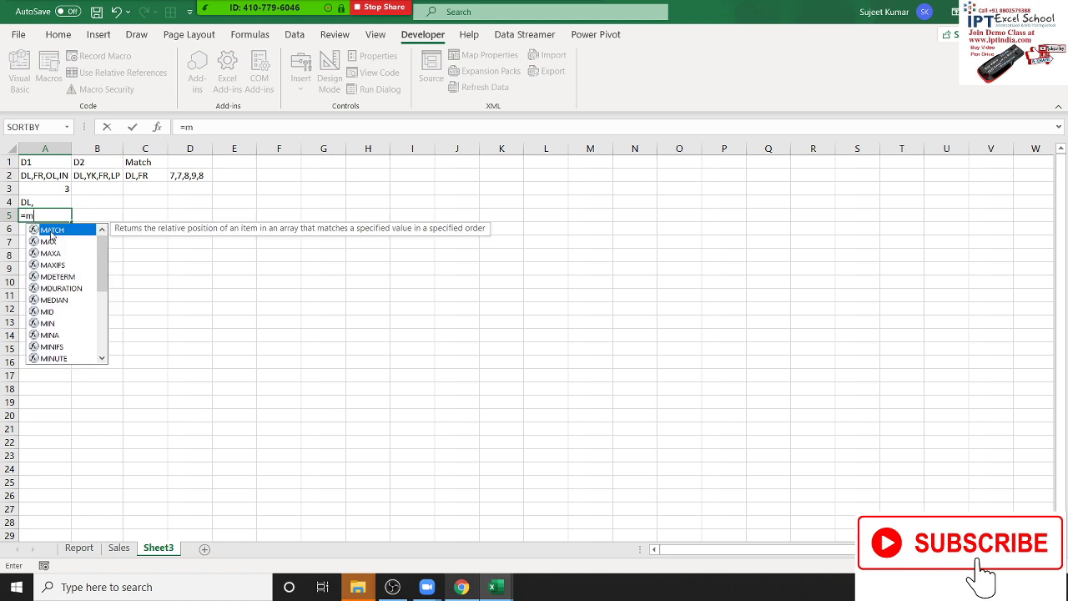
{"action": "type", "text": "ind"}
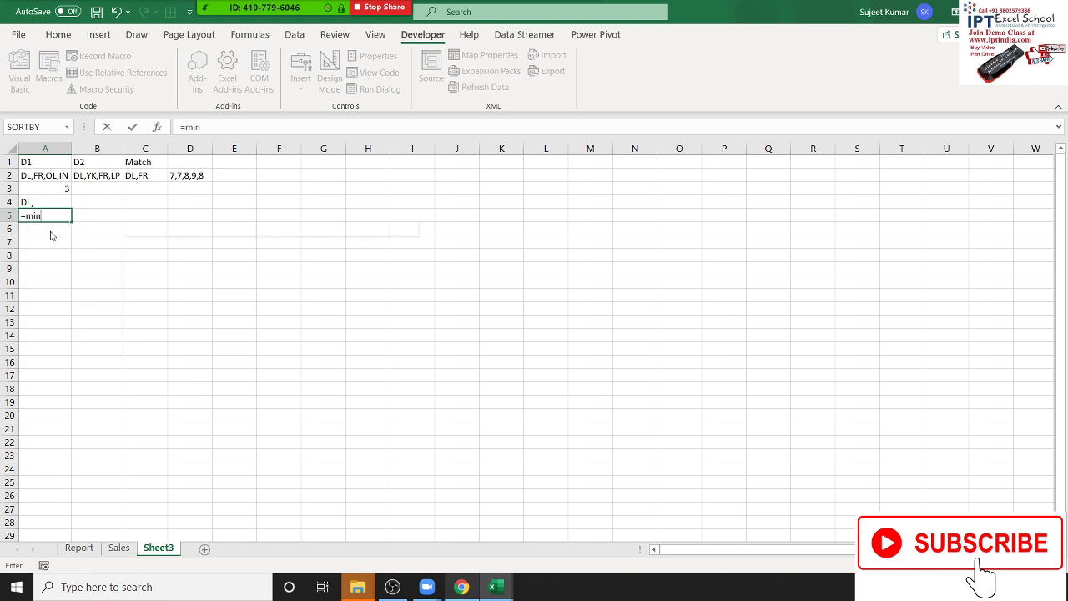
{"action": "key", "text": "BackSpace"}
{"action": "key", "text": "BackSpace"}
{"action": "type", "text": "d"}
{"action": "key", "text": "Tab"}
{"action": "key", "text": "Up"}
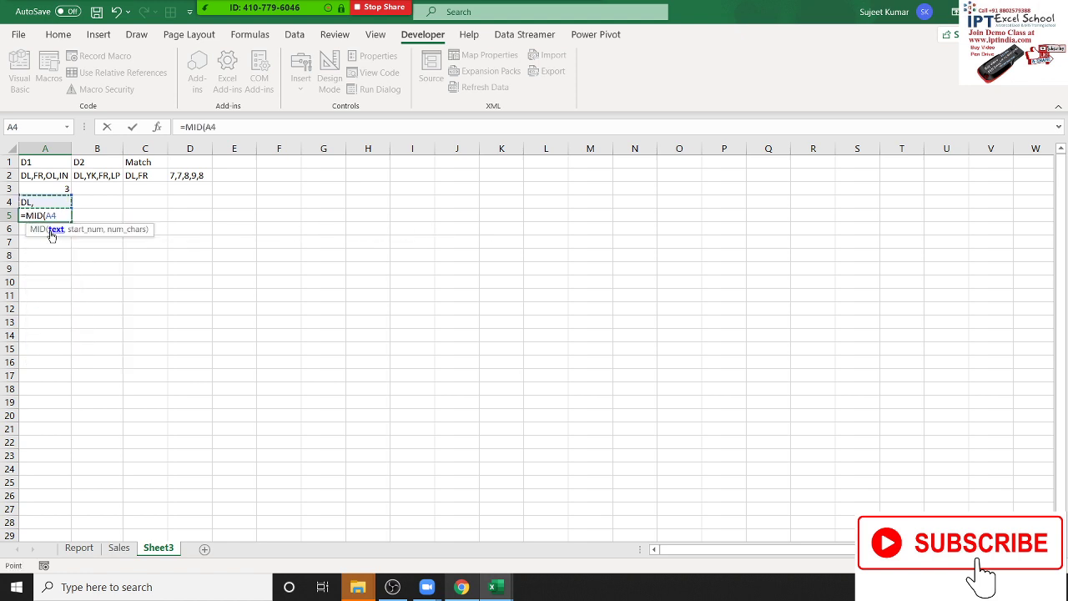
{"action": "type", "text": ","}
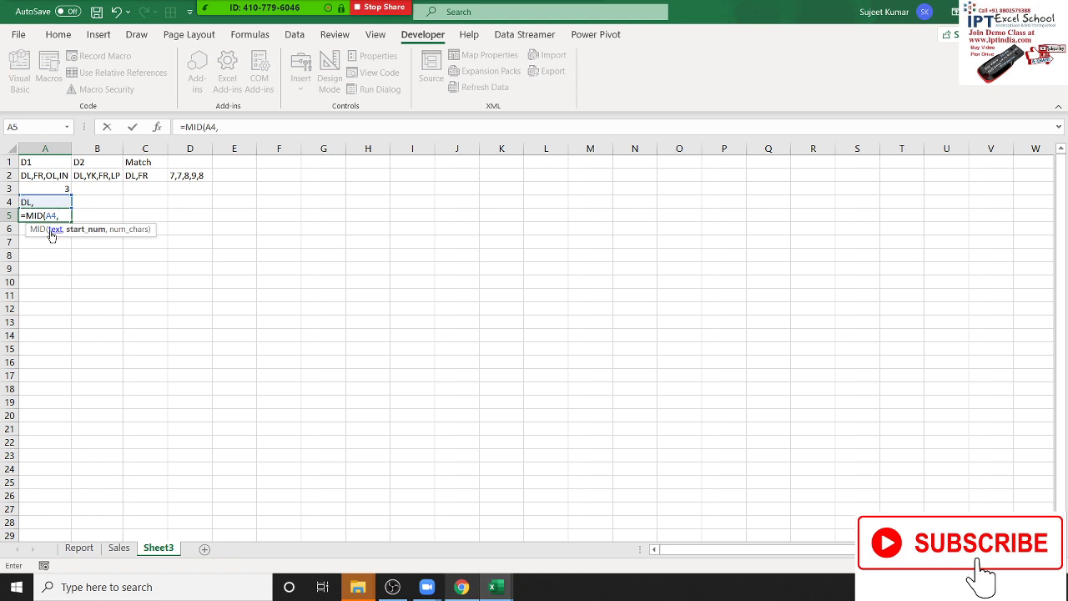
{"action": "type", "text": "0+1"}
{"action": "type", "text": ","}
{"action": "type", "text": "p-1"}
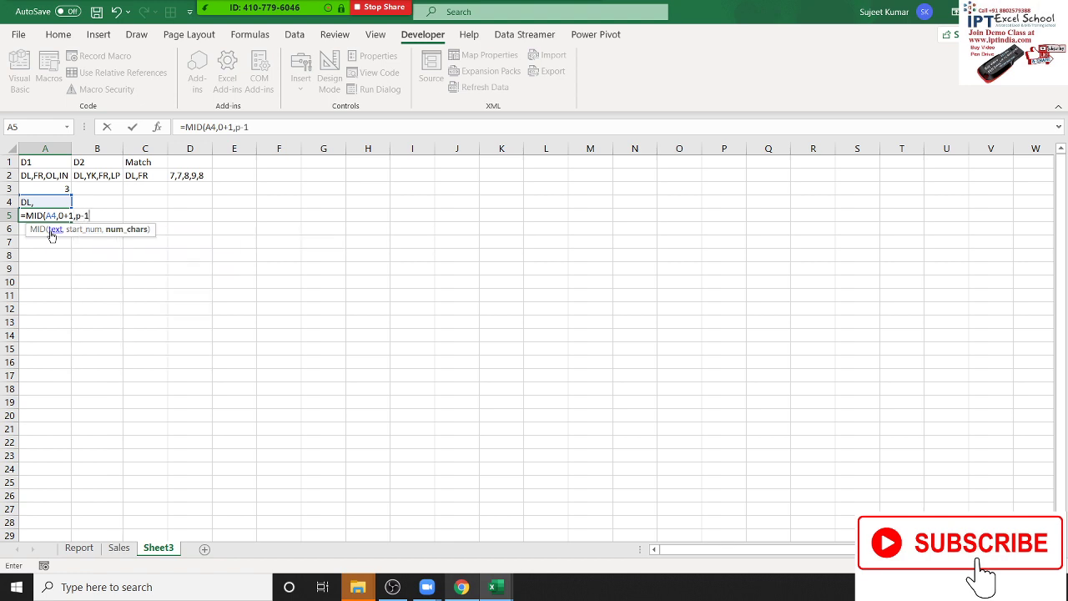
{"action": "key", "text": "BackSpace"}
{"action": "key", "text": "BackSpace"}
{"action": "key", "text": "BackSpace"}
{"action": "type", "text": "3-1"}
{"action": "key", "text": "Return"}
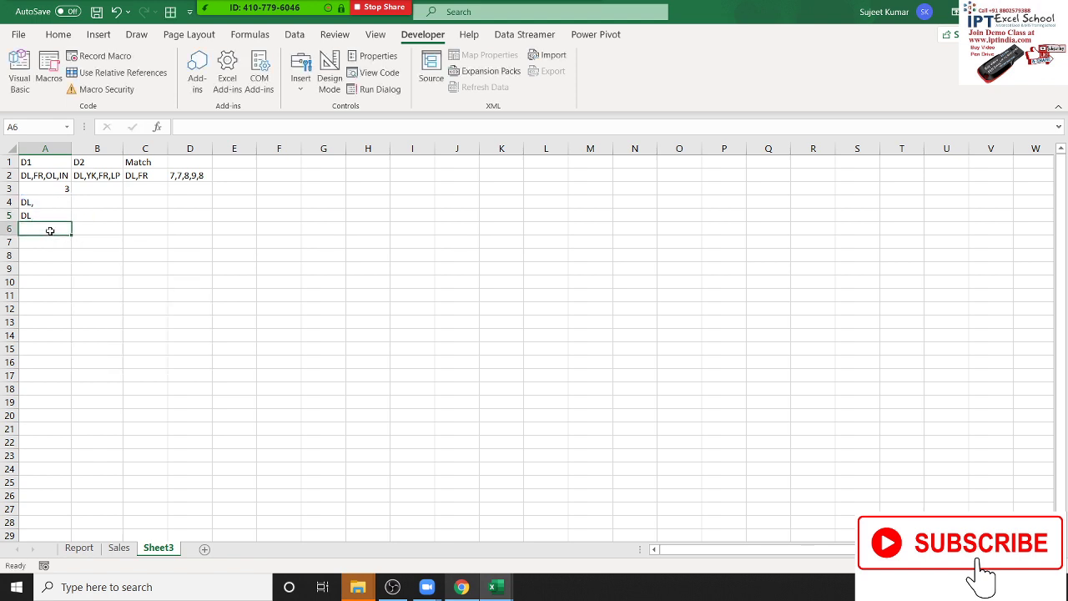
Step: Add the note P in B3 and 0=T in B4
{"action": "key", "text": "Up"}
{"action": "key", "text": "Up"}
{"action": "key", "text": "Right"}
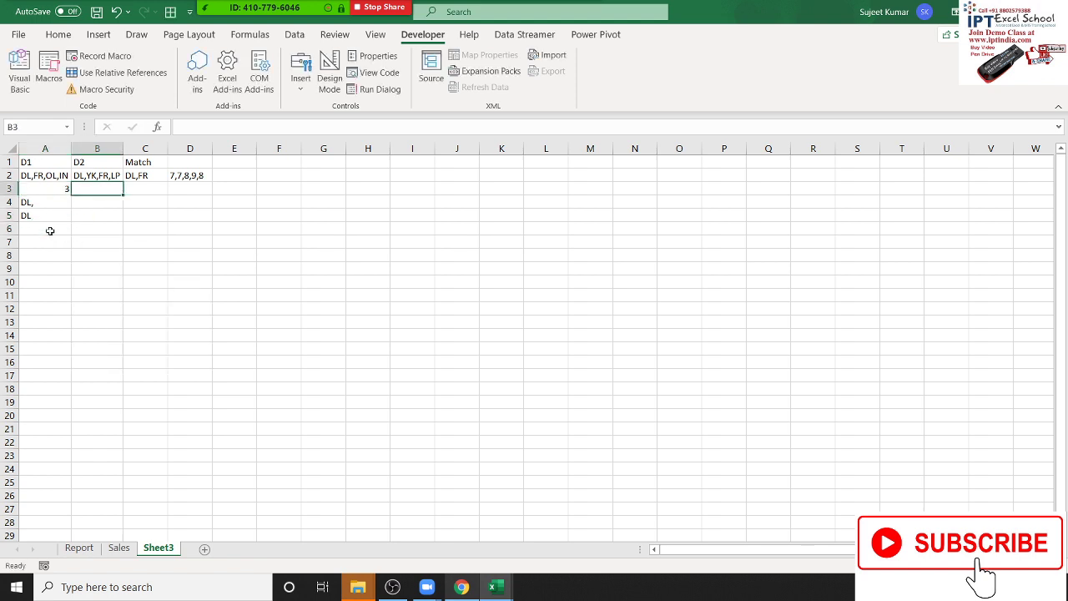
{"action": "key", "text": "F2"}
{"action": "type", "text": "P"}
{"action": "key", "text": "Return"}
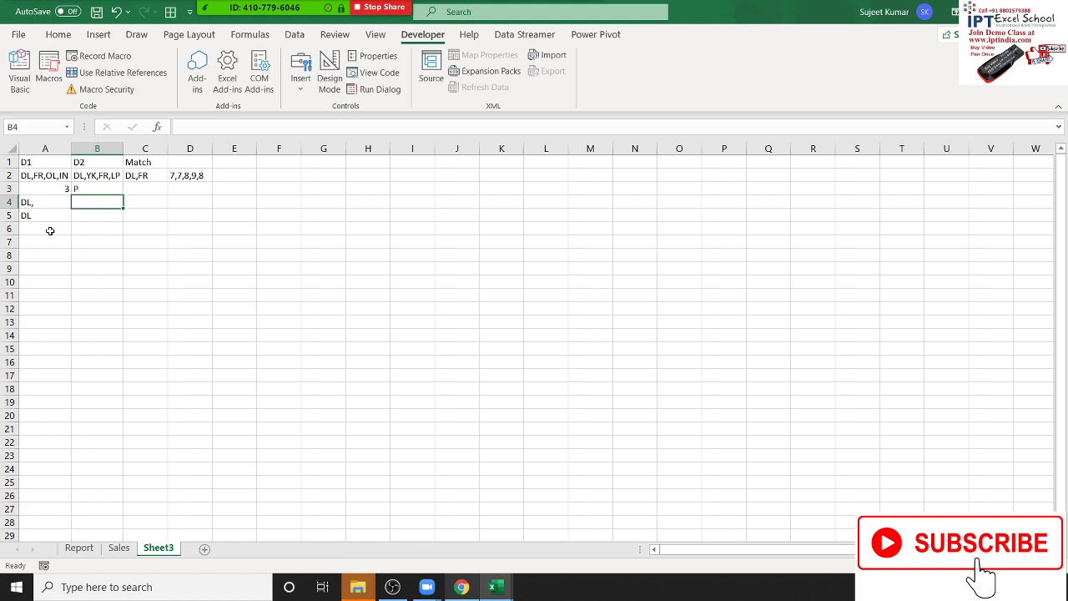
{"action": "type", "text": "0=T"}
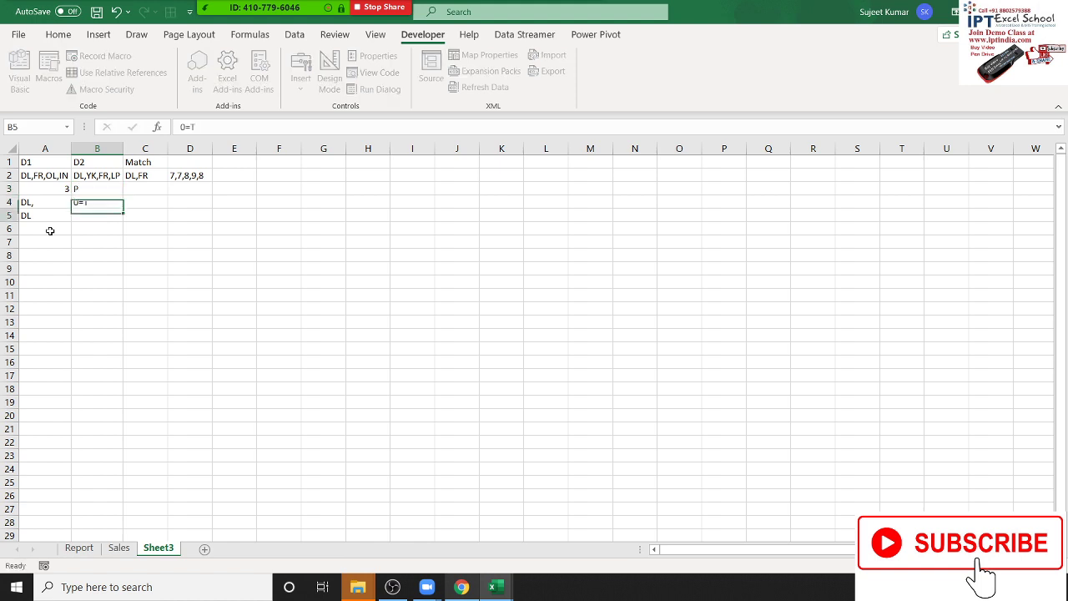
{"action": "key", "text": "Return"}
Step: Compare A5's formula with the loop's If InStr test in the VBA code, then return to Excel
{"action": "left_click", "coordinate": [48, 219]}
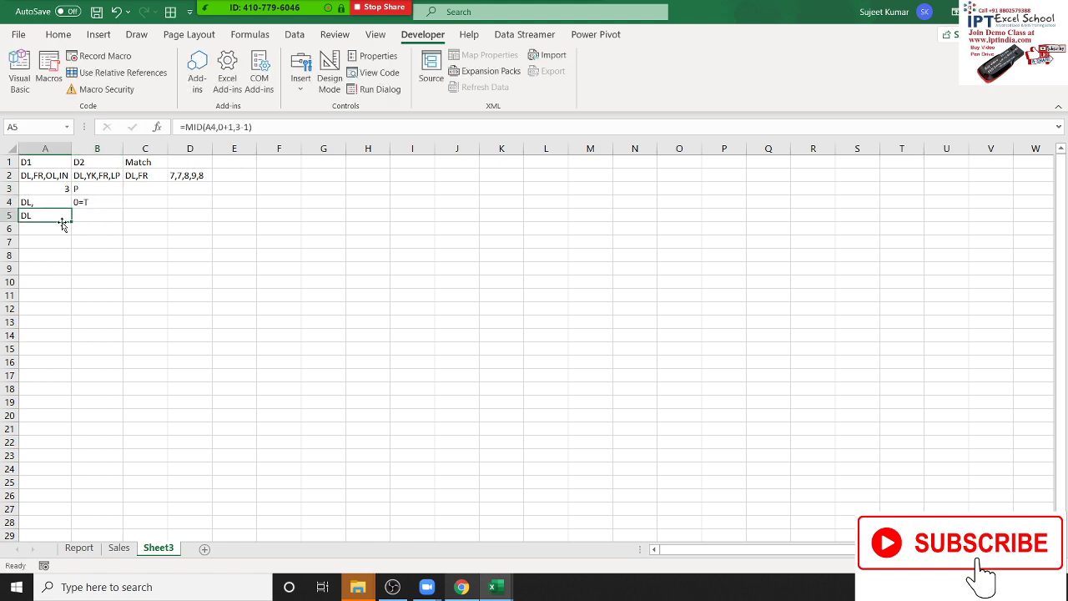
{"action": "key", "text": "alt+Tab"}
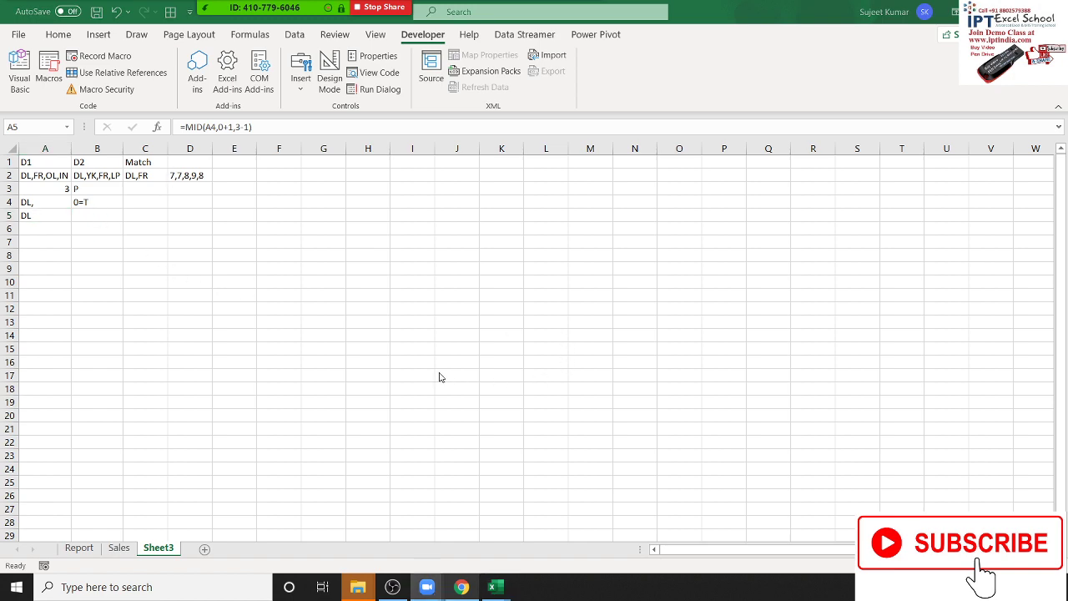
{"action": "key", "text": "alt+Tab"}
{"action": "key", "text": "alt+Tab"}
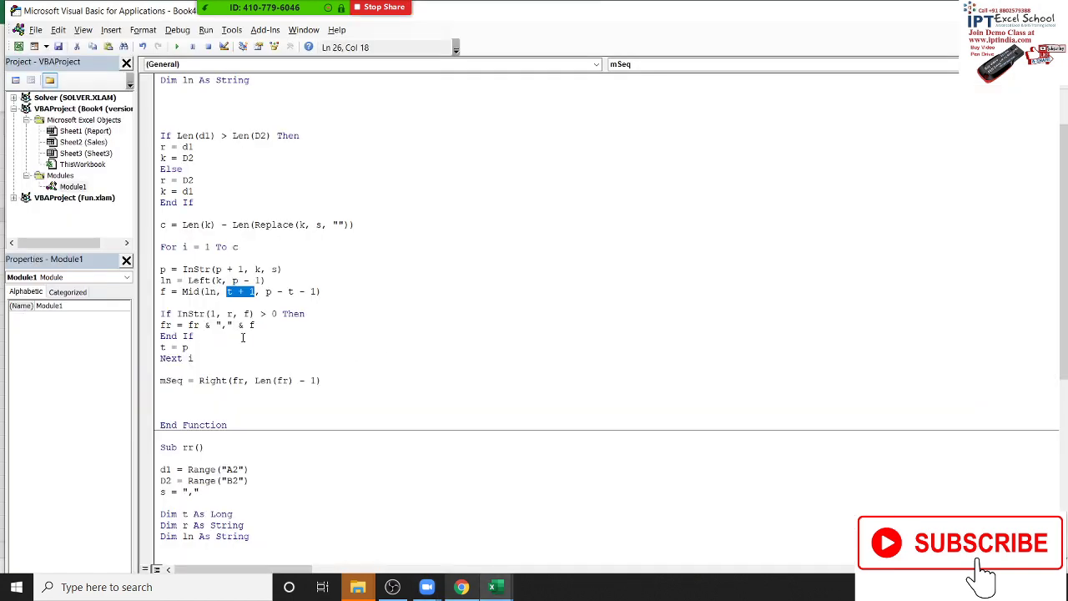
{"action": "left_click", "coordinate": [236, 338]}
{"action": "scroll", "coordinate": [209, 309], "scroll_direction": "down", "scroll_amount": 1}
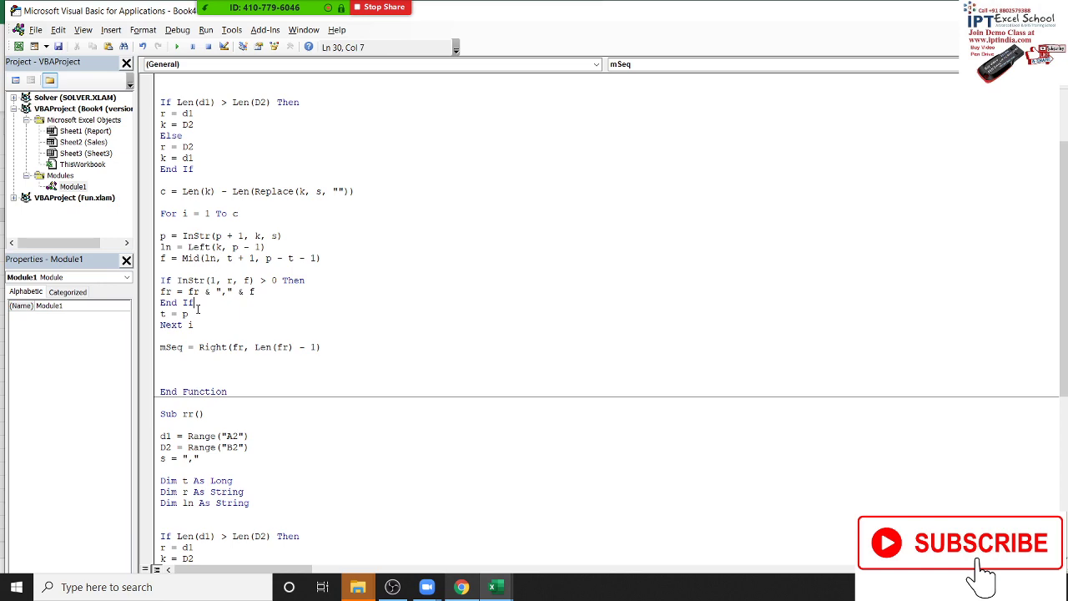
{"action": "left_click", "coordinate": [177, 280]}
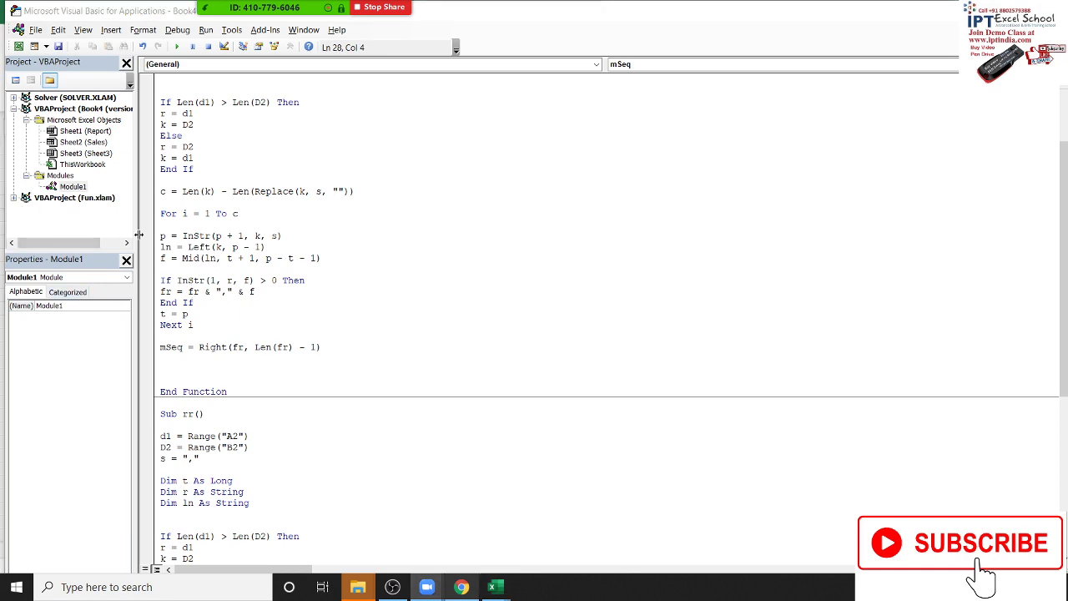
{"action": "key", "text": "alt+Tab"}
{"action": "key", "text": "alt+Tab"}
Step: Enter =FIND(A5,B2,1) in B5 so it returns DL's position, 1
{"action": "left_click", "coordinate": [104, 216]}
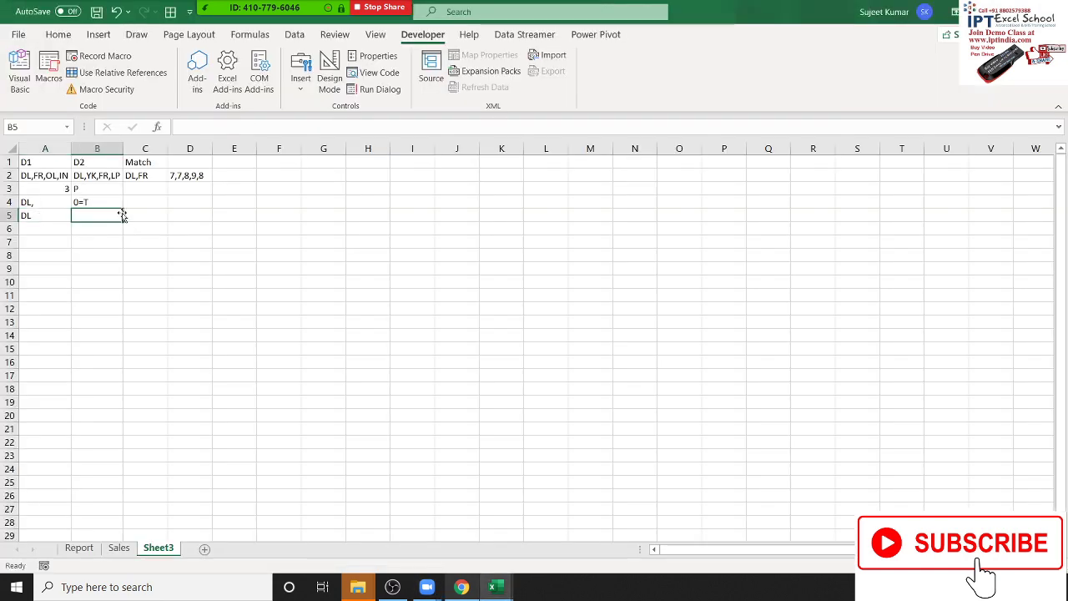
{"action": "type", "text": "=fin"}
{"action": "key", "text": "Tab"}
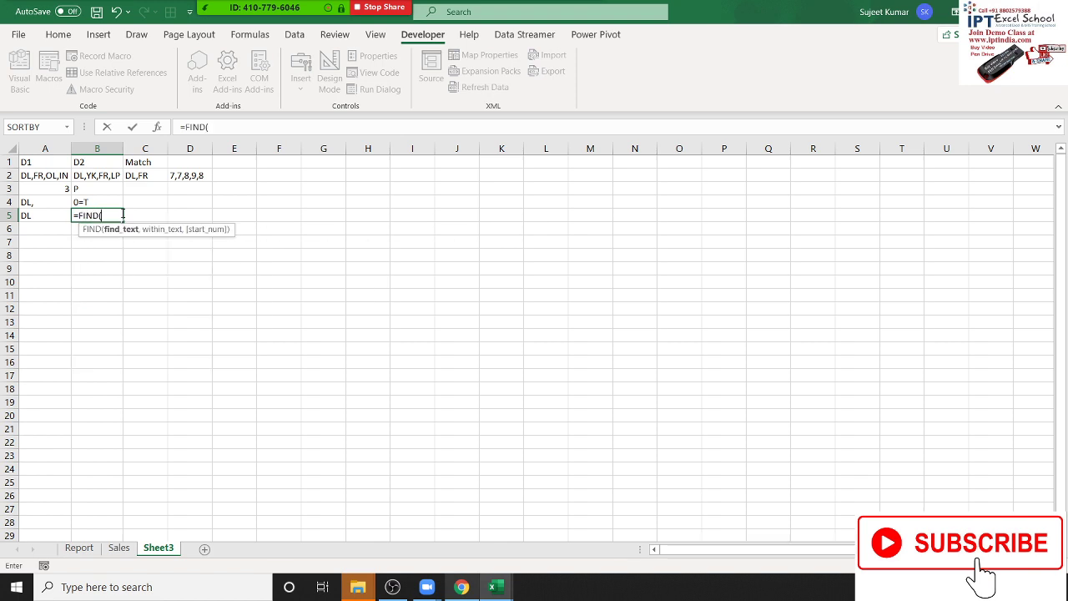
{"action": "key", "text": "Left"}
{"action": "type", "text": ","}
{"action": "key", "text": "Up"}
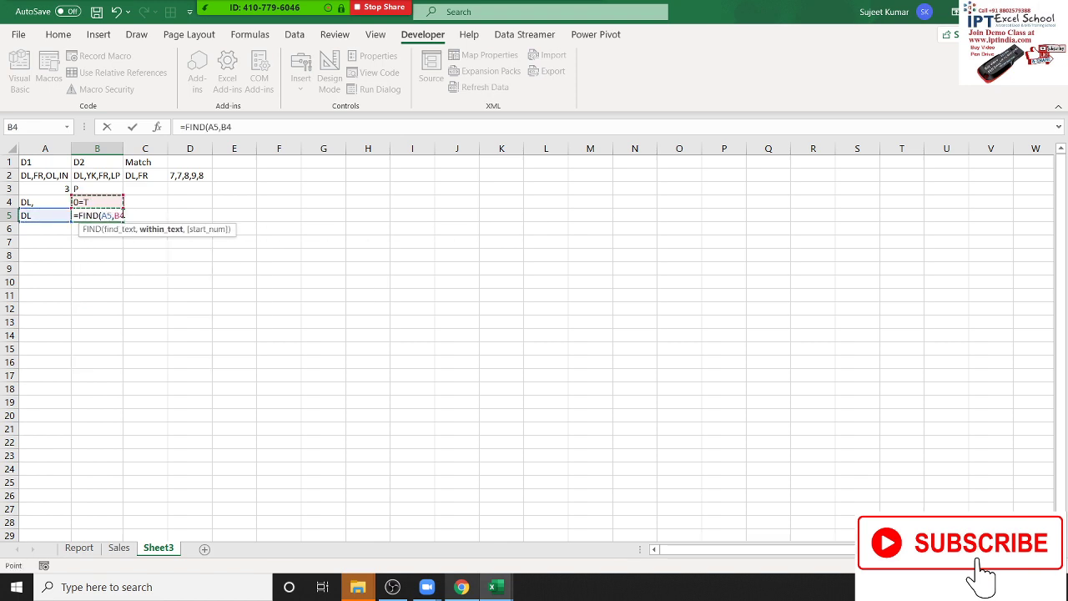
{"action": "key", "text": "Up"}
{"action": "key", "text": "Up"}
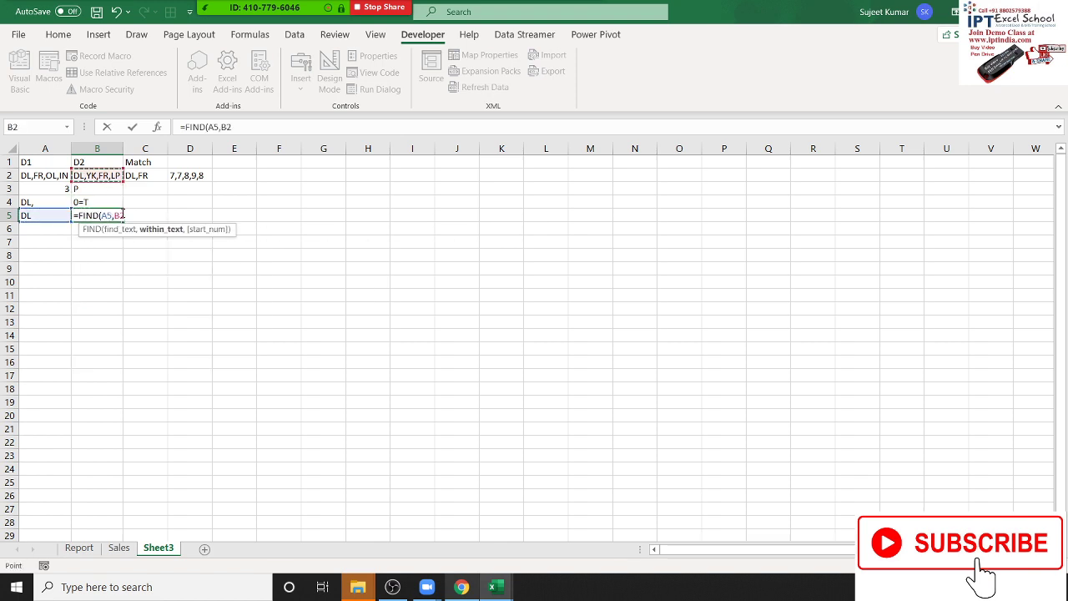
{"action": "type", "text": ","}
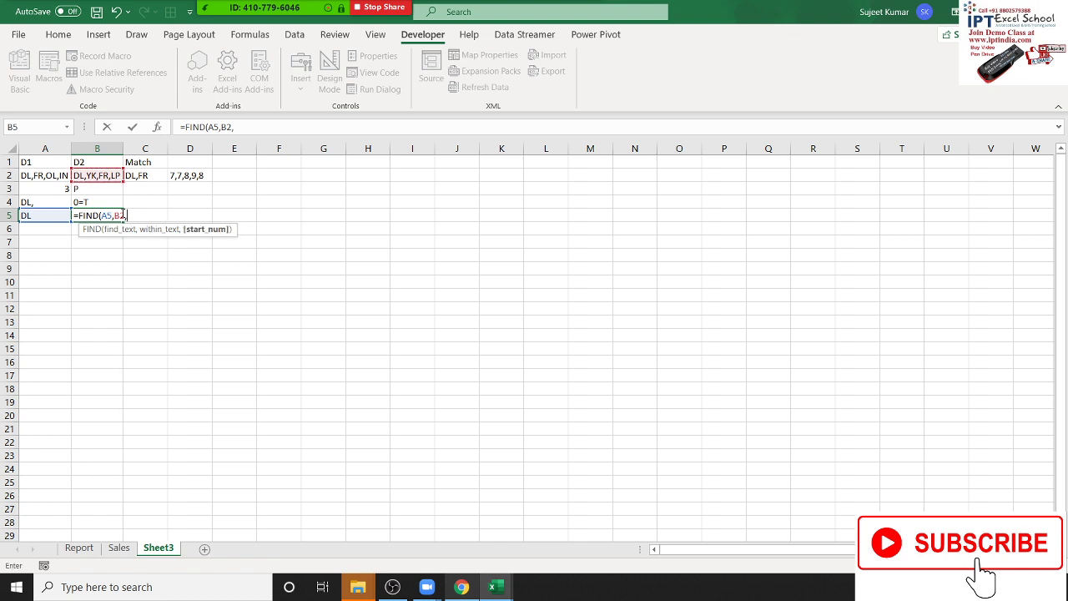
{"action": "type", "text": "1"}
{"action": "key", "text": "Return"}
{"action": "left_click", "coordinate": [119, 217]}
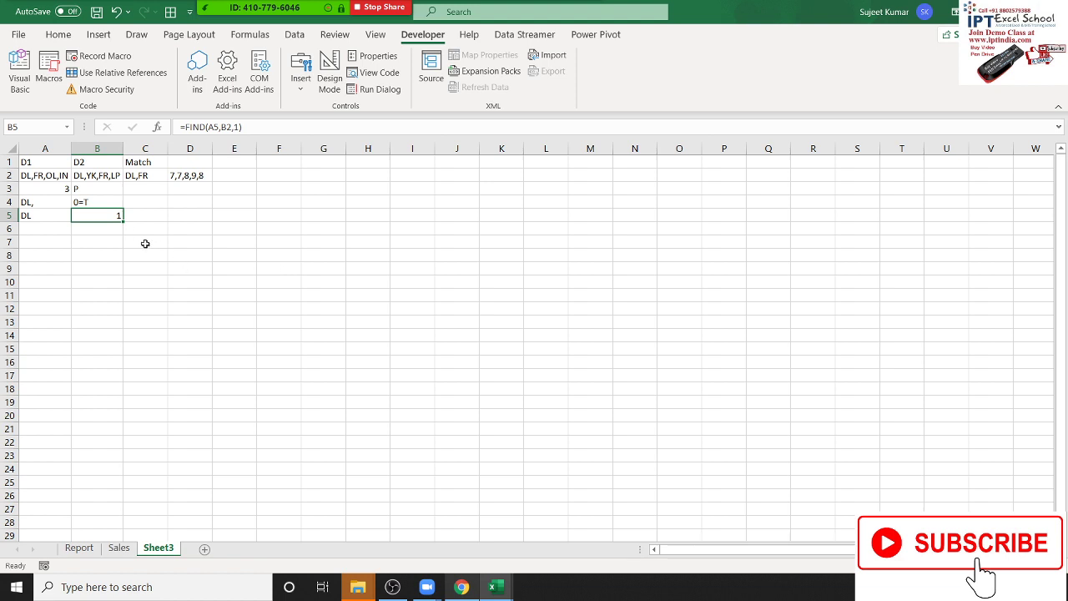
Step: Make B6 repeat A5 with =A5, showing DL
{"action": "left_click", "coordinate": [114, 226]}
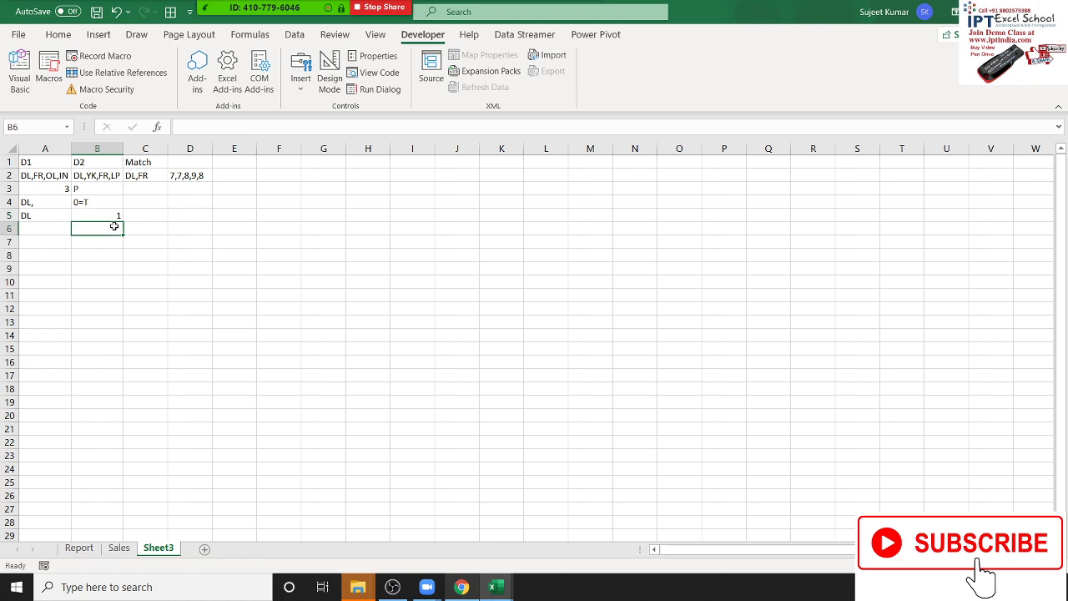
{"action": "type", "text": "="}
{"action": "key", "text": "Escape"}
{"action": "key", "text": "Up"}
{"action": "key", "text": "Down"}
{"action": "type", "text": "="}
{"action": "key", "text": "Left"}
{"action": "key", "text": "Up"}
{"action": "key", "text": "Return"}
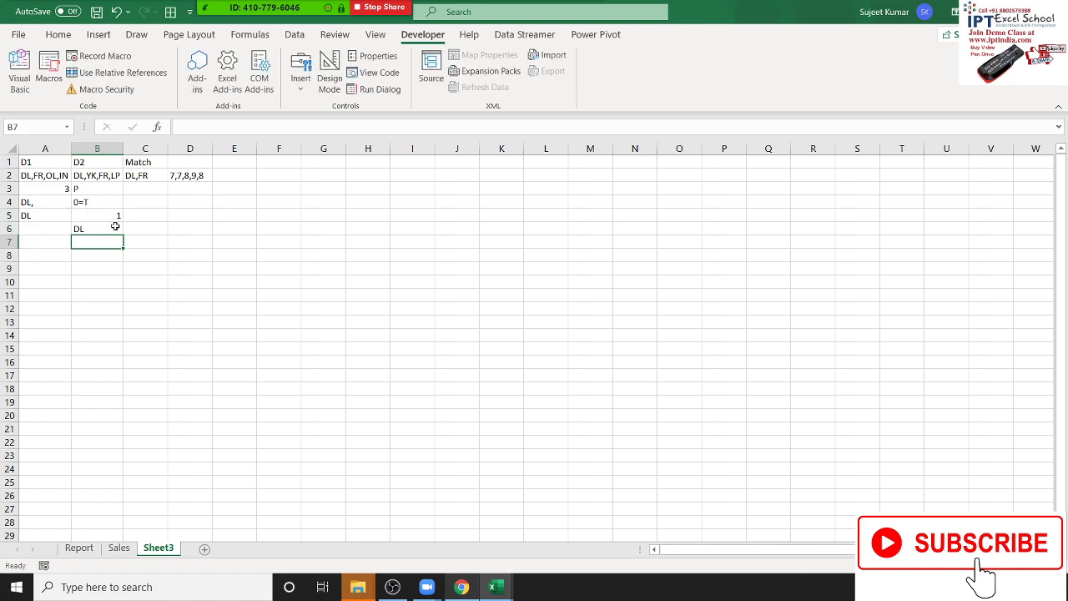
{"action": "left_click", "coordinate": [116, 226]}
Step: Highlight the t = p line in the VBA loop, then return to Excel's A4
{"action": "key", "text": "alt+Tab"}
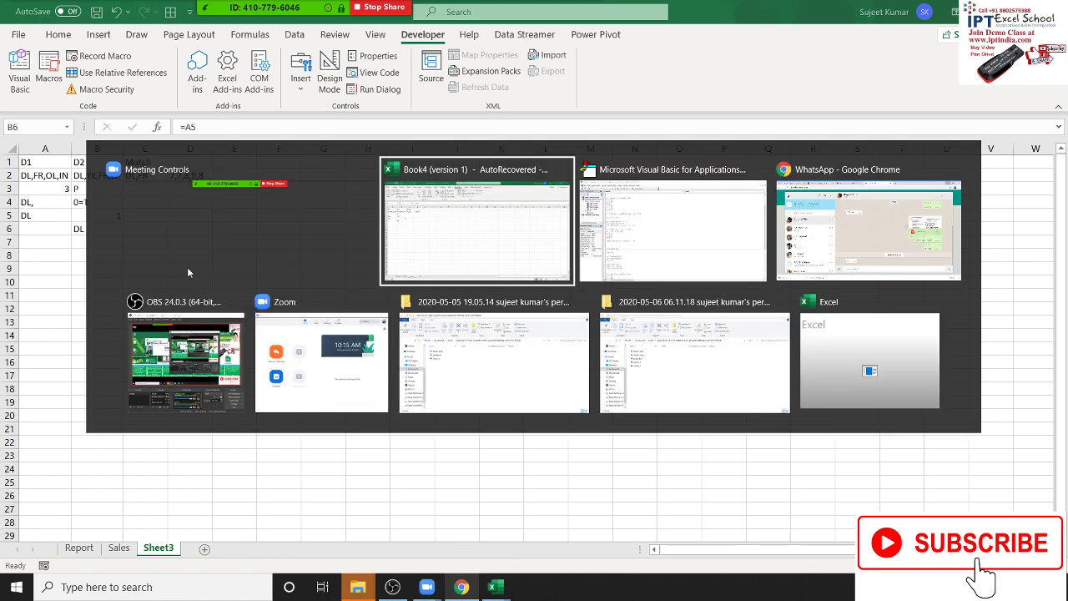
{"action": "key", "text": "alt+Tab"}
{"action": "left_click", "coordinate": [203, 313]}
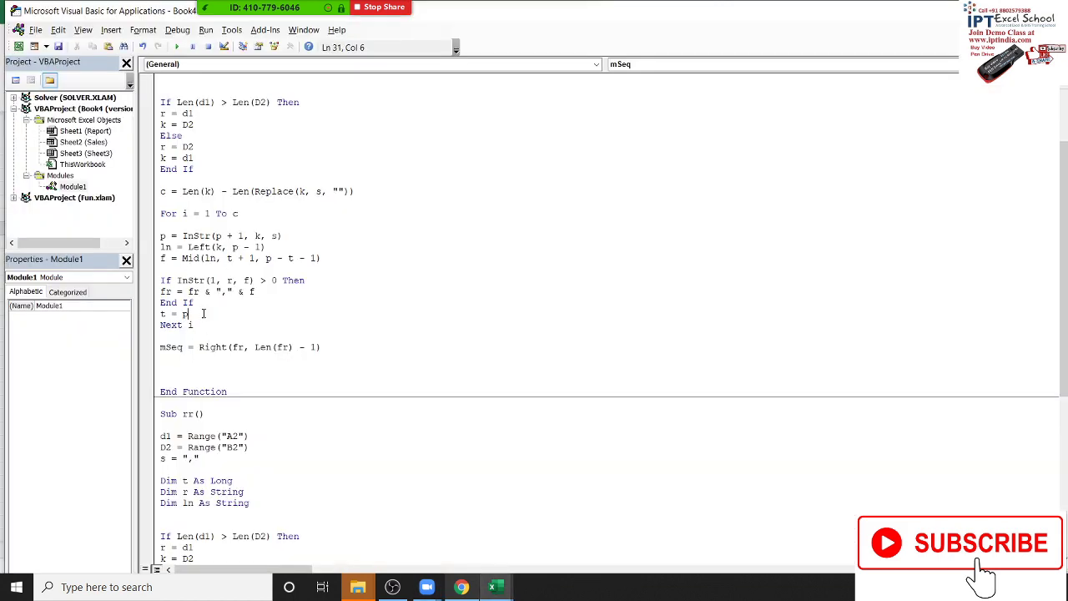
{"action": "left_click_drag", "start_coordinate": [162, 314], "coordinate": [190, 314]}
{"action": "key", "text": "alt+Tab"}
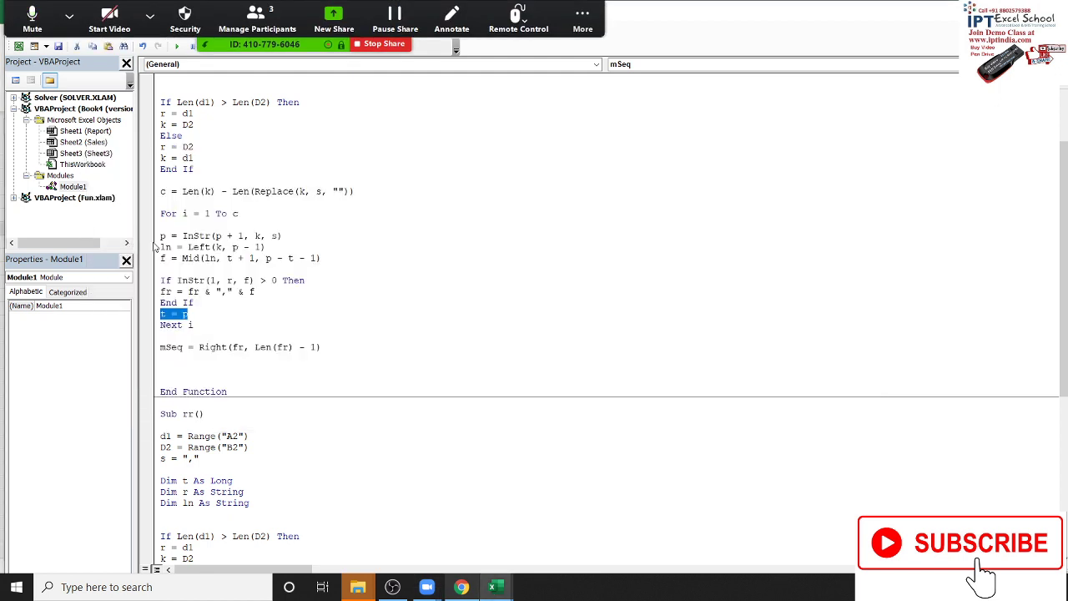
{"action": "key", "text": "alt+F11"}
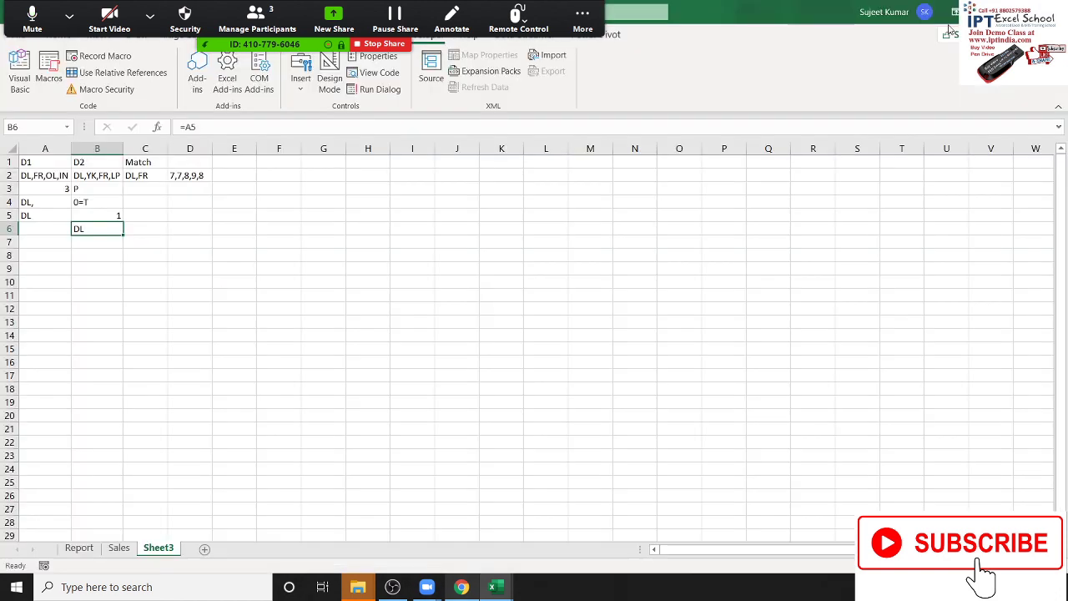
{"action": "left_click", "coordinate": [54, 205]}
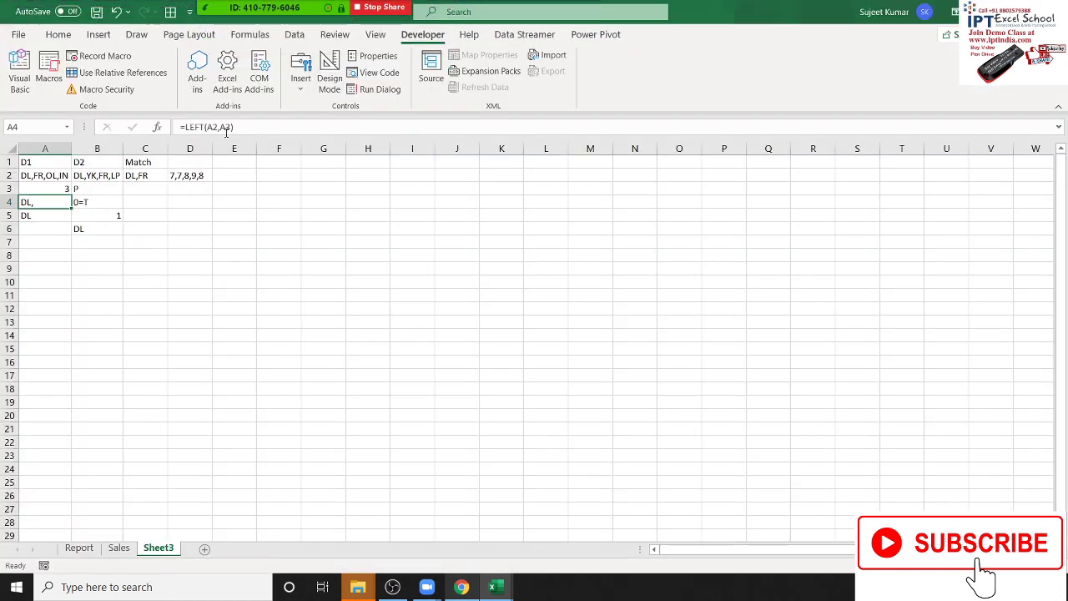
Step: Review the MID formula in A5 and the LEFT formula in A4 without changing them
{"action": "left_click", "coordinate": [90, 202]}
{"action": "left_click", "coordinate": [65, 215]}
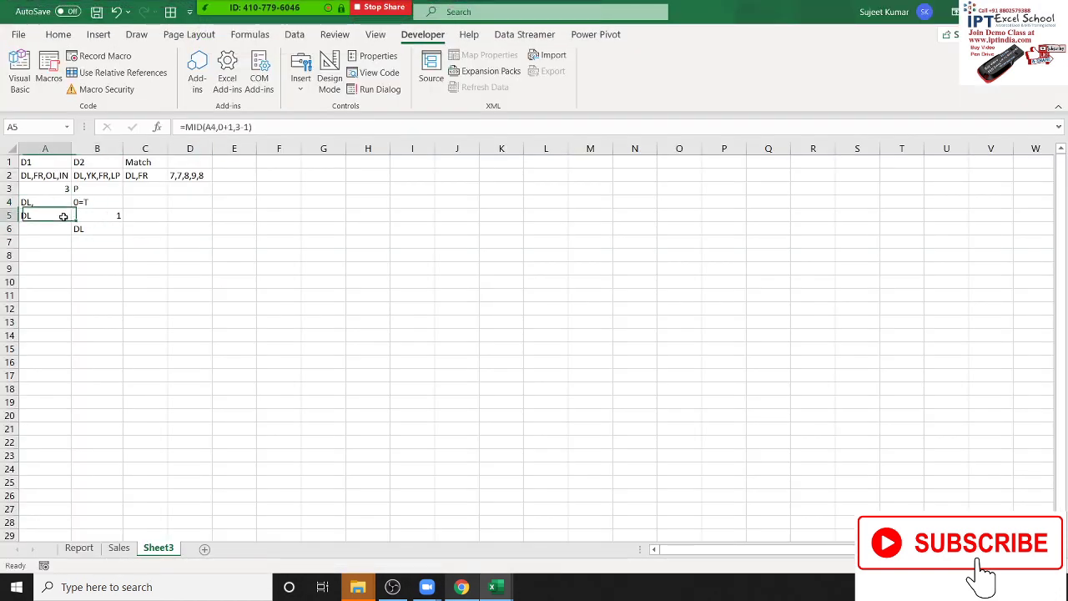
{"action": "left_click", "coordinate": [262, 128]}
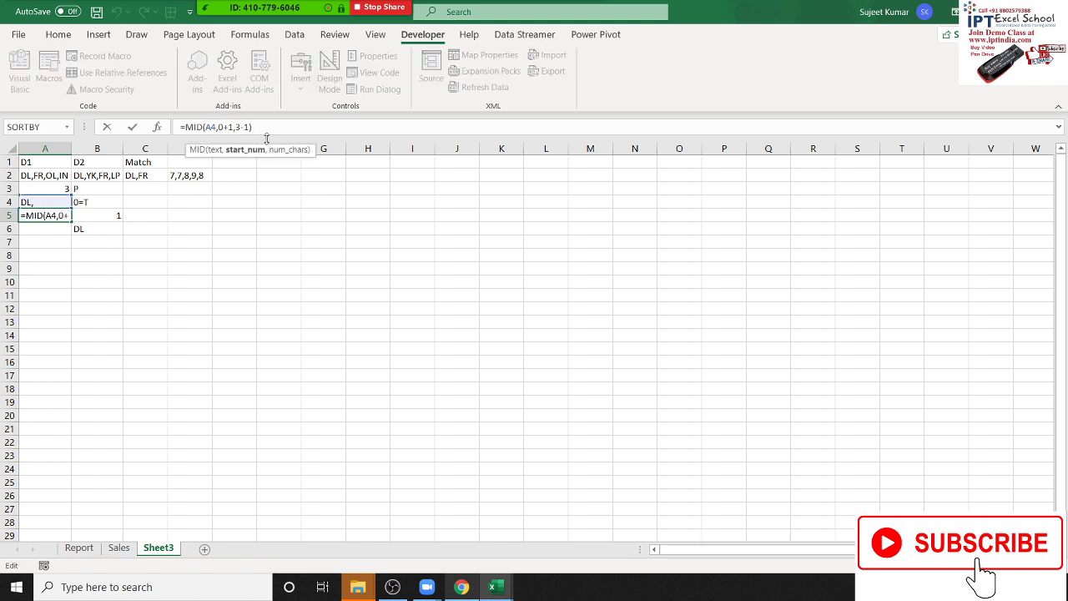
{"action": "key", "text": "BackSpace"}
{"action": "key", "text": "Escape"}
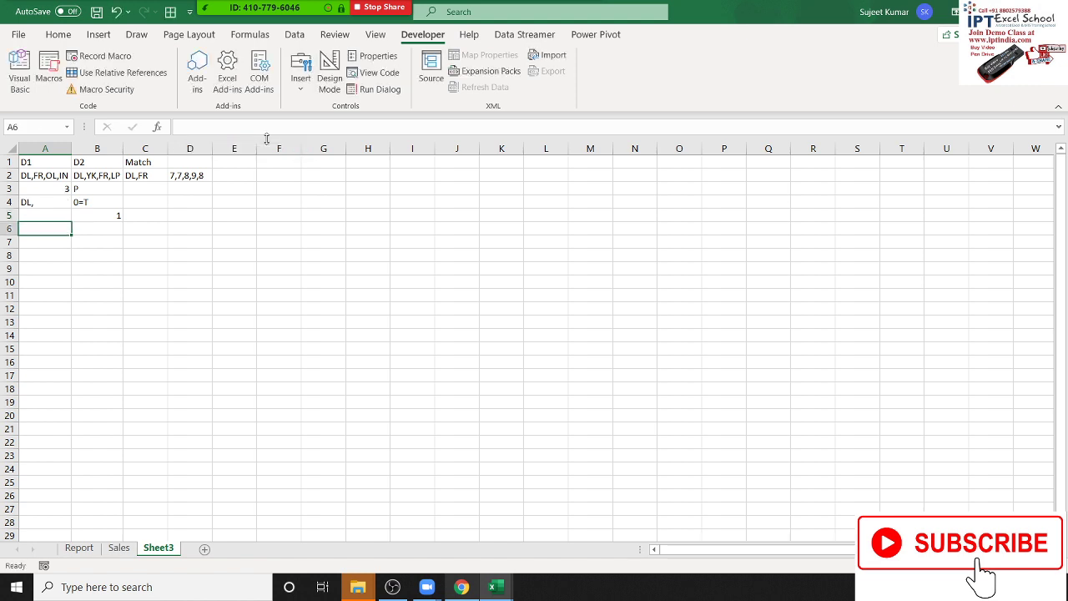
{"action": "key", "text": "Up"}
{"action": "key", "text": "Up"}
{"action": "key", "text": "Down"}
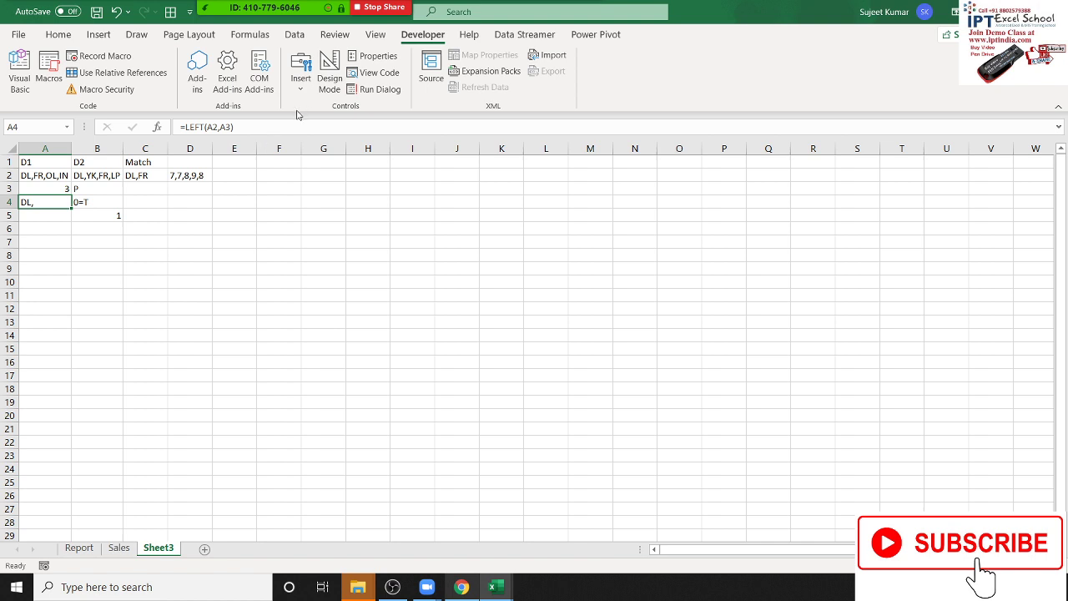
Step: Change A3 to =FIND(",",A2,3+1) so it returns 6 and A5 shows FR
{"action": "left_click", "coordinate": [50, 189]}
{"action": "left_click", "coordinate": [245, 127]}
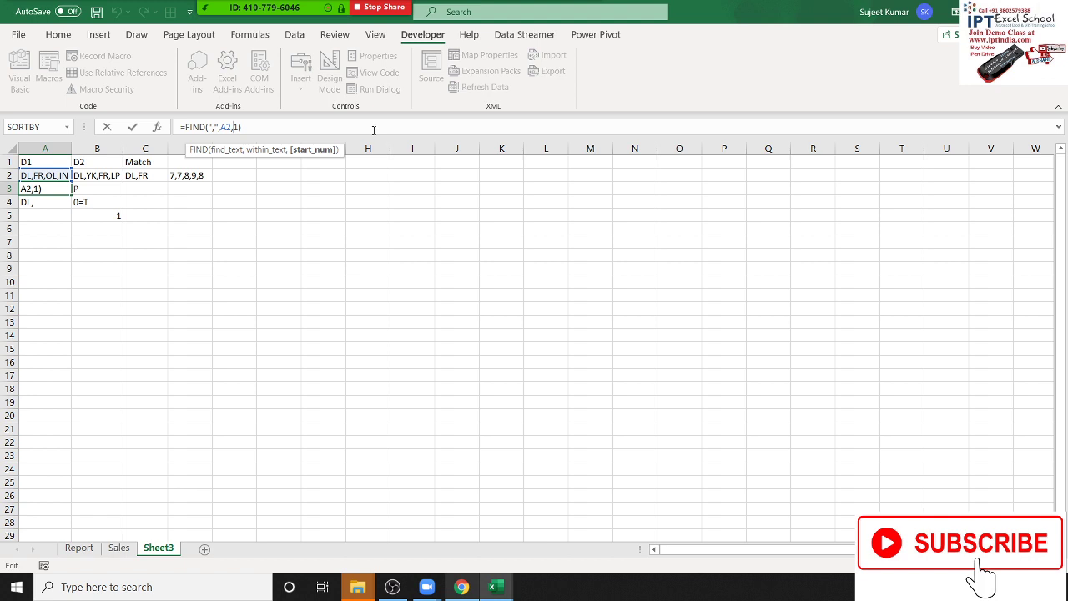
{"action": "type", "text": "3"}
{"action": "type", "text": "+"}
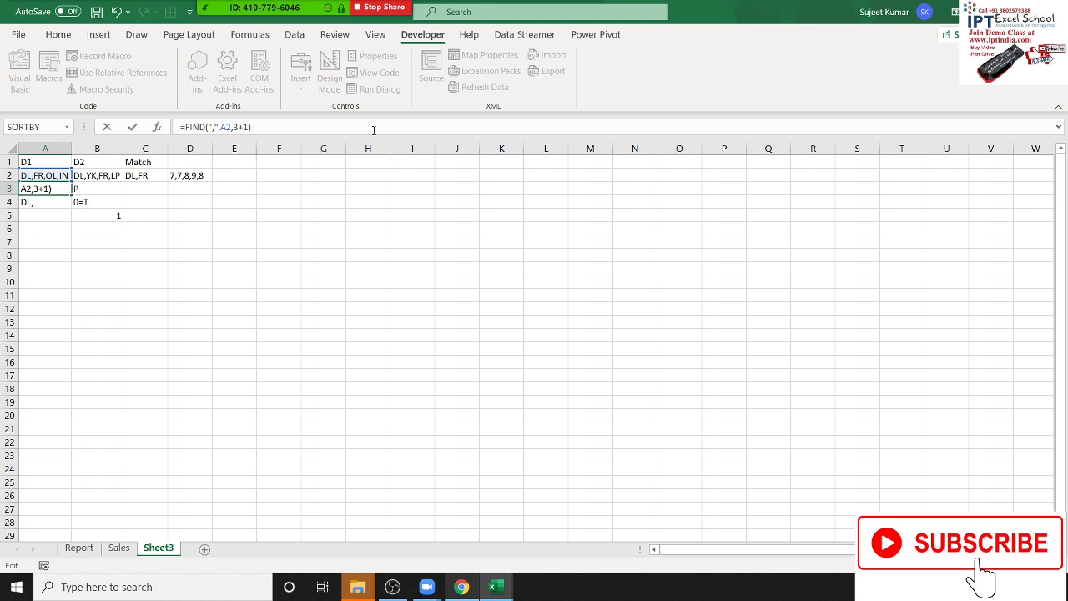
{"action": "key", "text": "Return"}
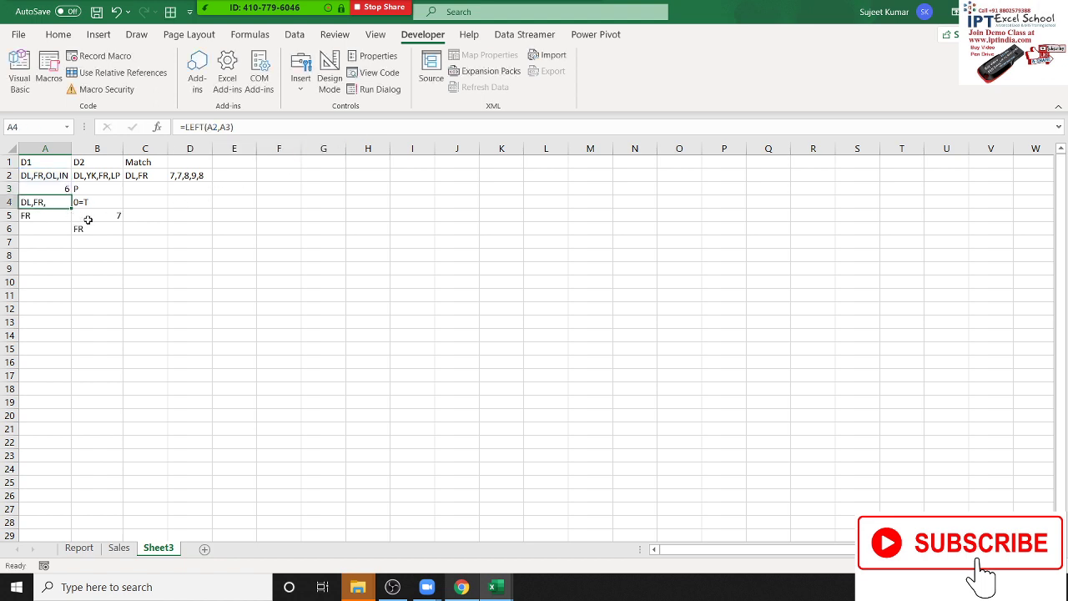
{"action": "left_click", "coordinate": [56, 218]}
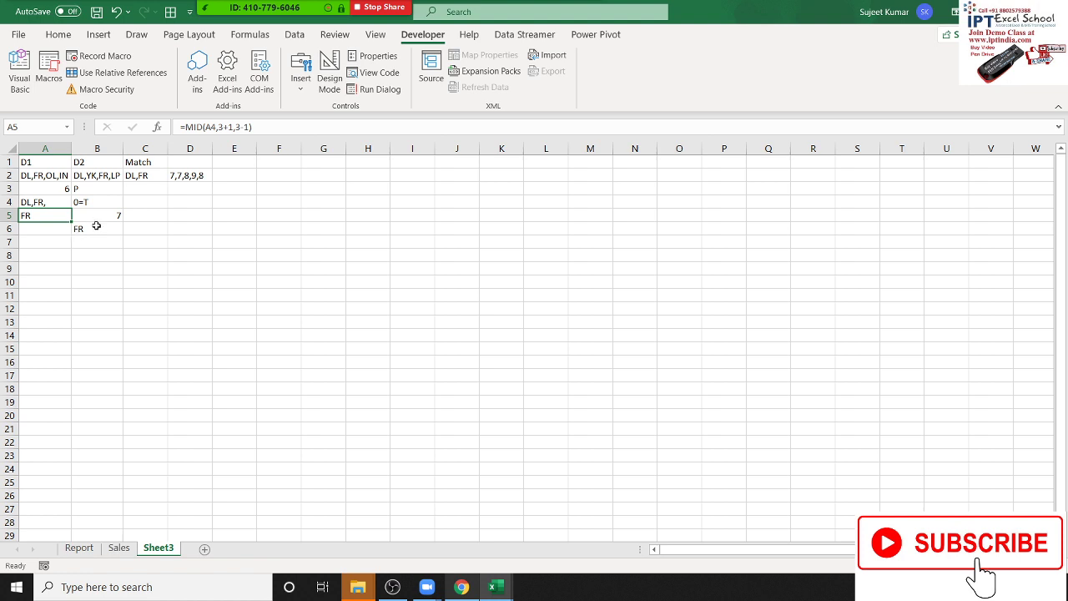
{"action": "key", "text": "alt+F11"}
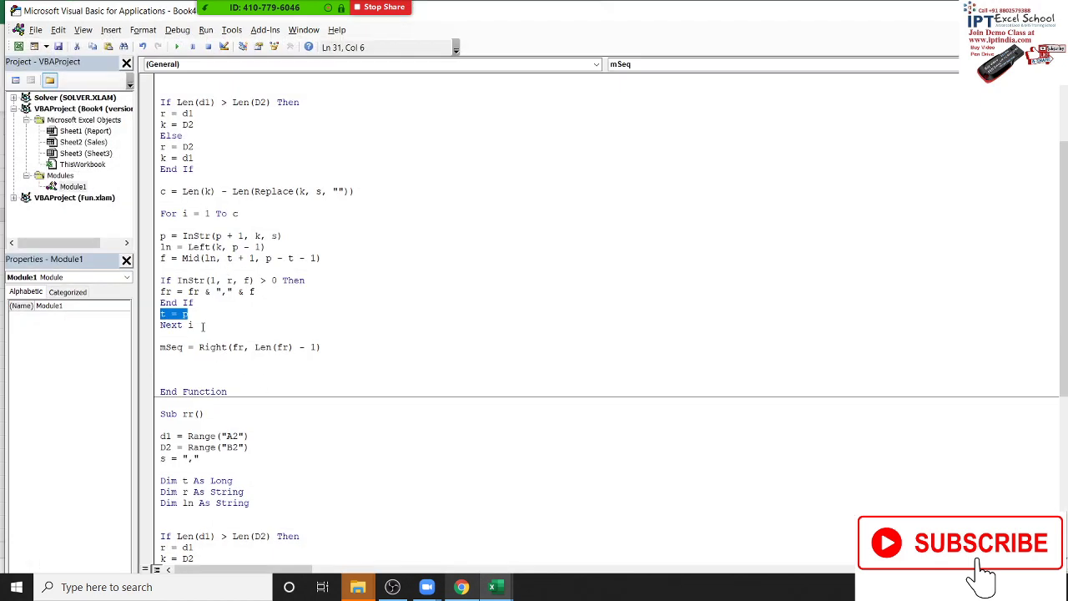
{"action": "left_click", "coordinate": [203, 326]}
{"action": "left_click_drag", "start_coordinate": [188, 282], "coordinate": [262, 283]}
{"action": "double_click", "coordinate": [218, 237]}
{"action": "left_click_drag", "start_coordinate": [183, 258], "coordinate": [204, 258]}
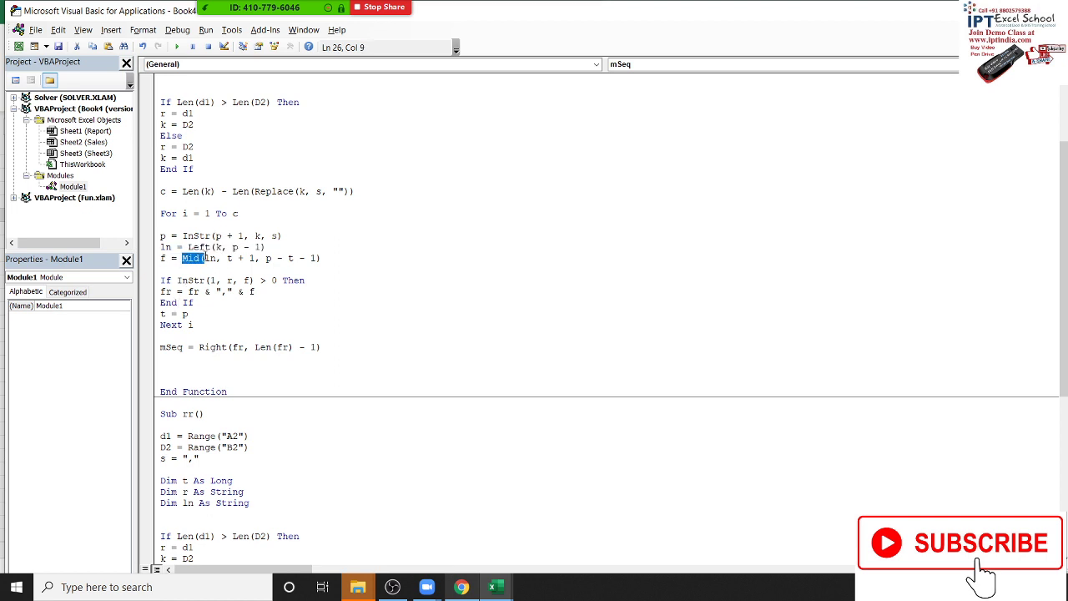
{"action": "left_click", "coordinate": [188, 268]}
{"action": "left_click", "coordinate": [186, 258]}
{"action": "left_click_drag", "start_coordinate": [229, 391], "coordinate": [178, 80]}
{"action": "left_click", "coordinate": [185, 105]}
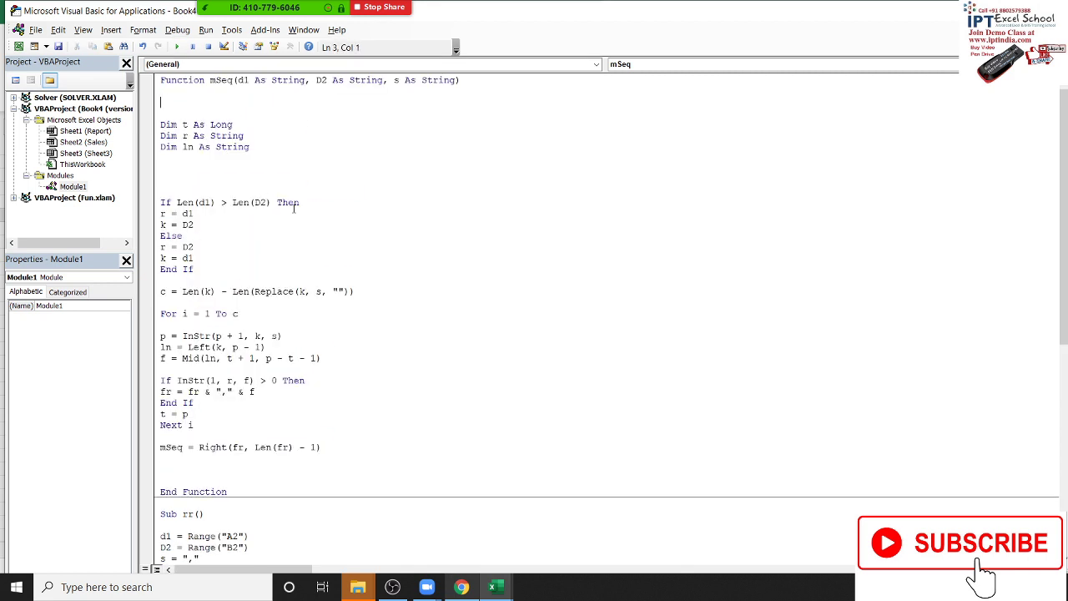
{"action": "left_click", "coordinate": [231, 494]}
{"action": "key", "text": "super+d"}
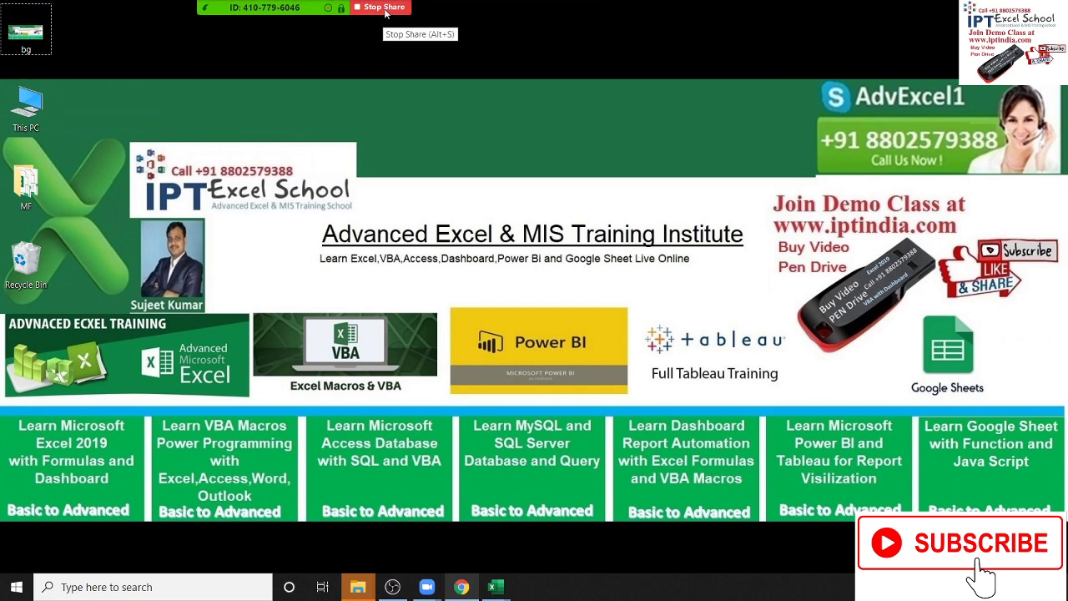
{"action": "key", "text": "super+d"}
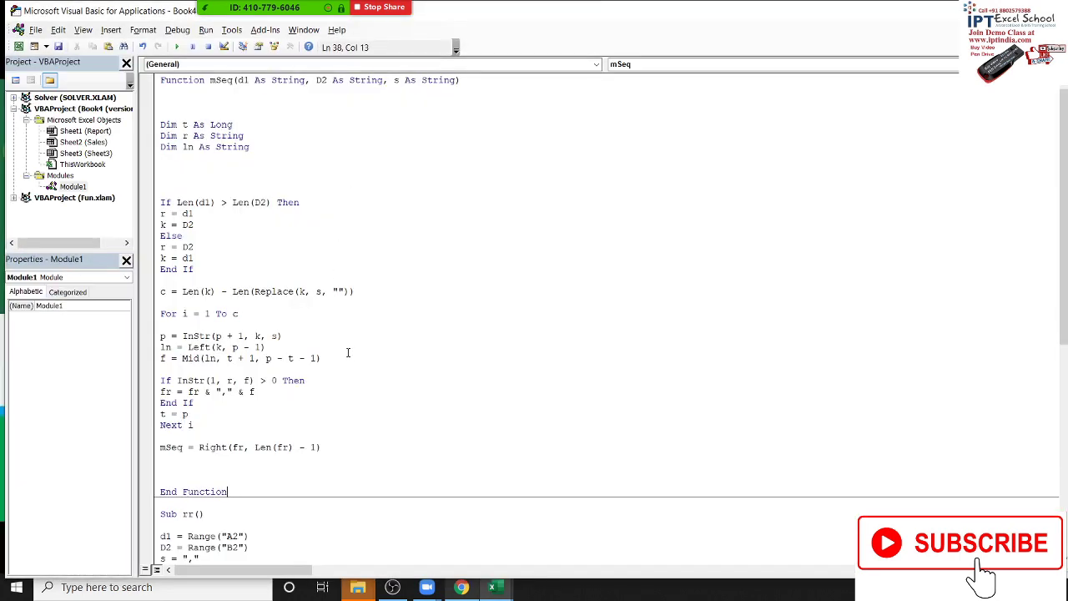
{"action": "scroll", "coordinate": [193, 342], "scroll_direction": "down", "scroll_amount": 2}
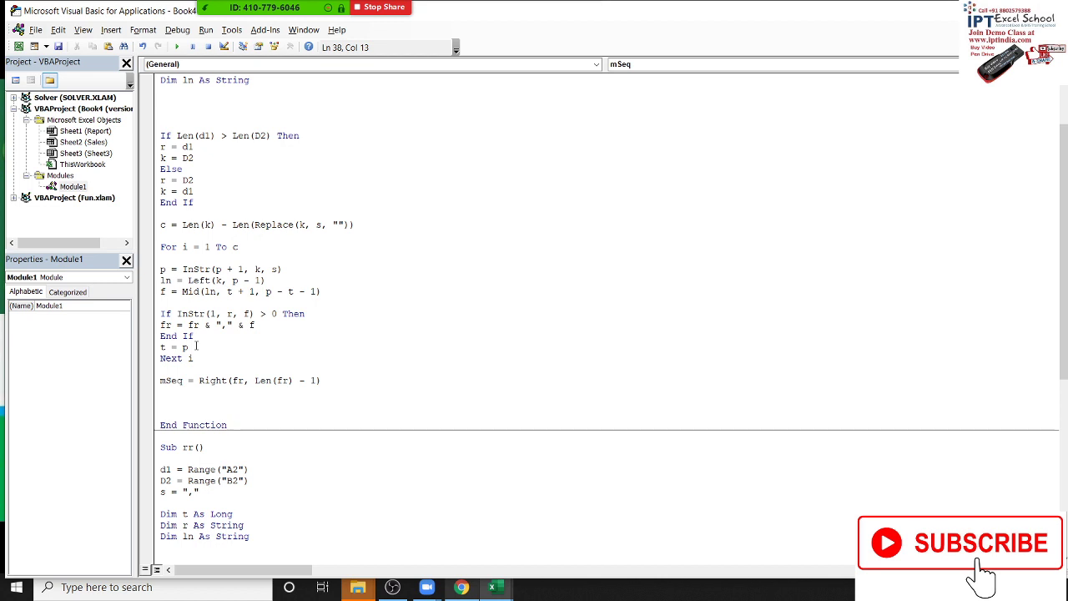
{"action": "double_click", "coordinate": [194, 269]}
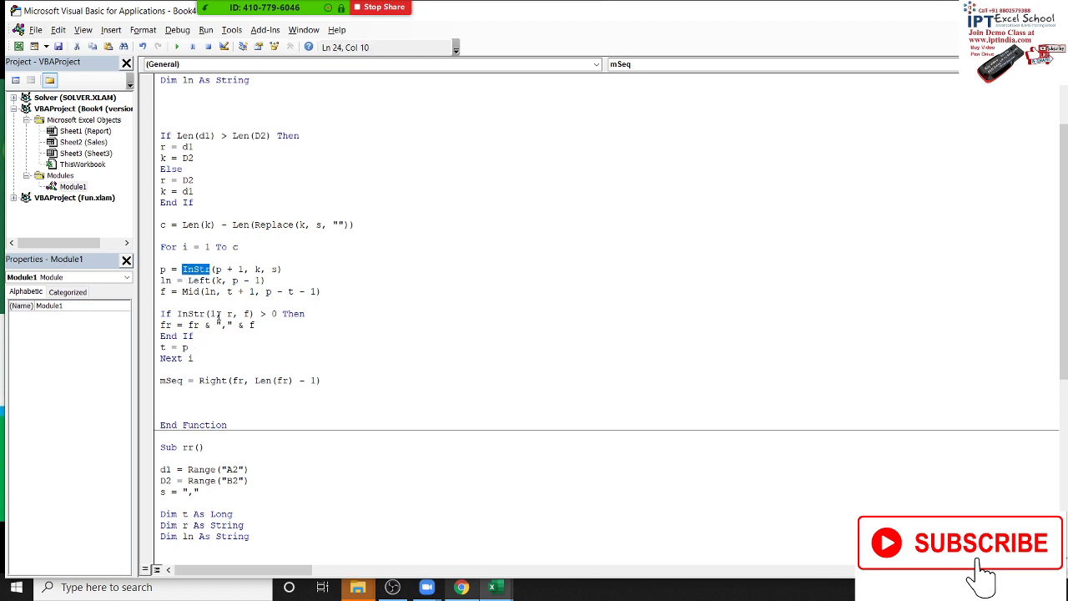
{"action": "double_click", "coordinate": [281, 225]}
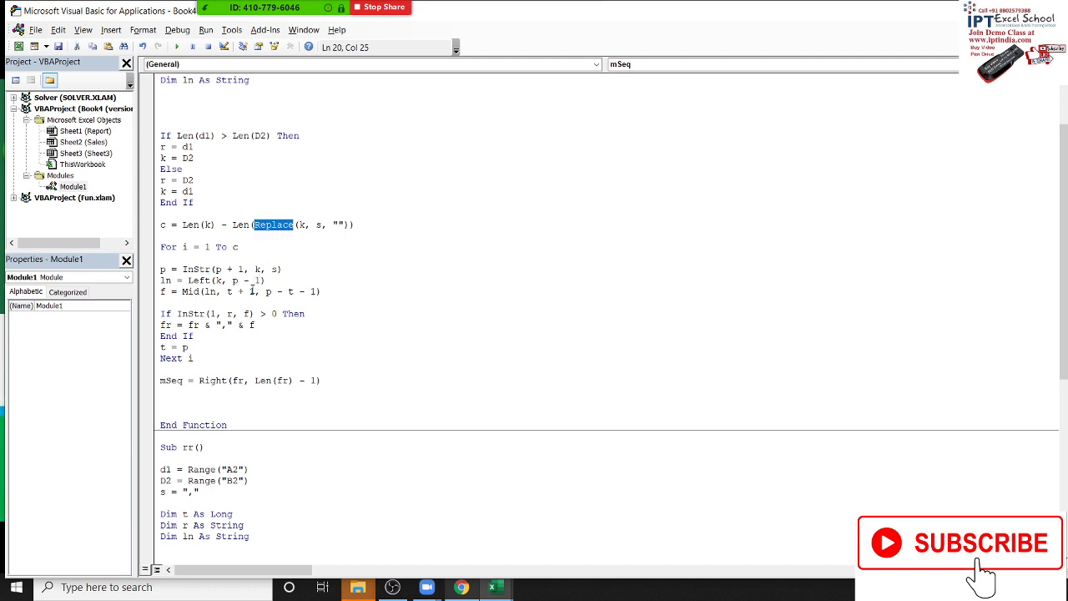
{"action": "left_click", "coordinate": [190, 282]}
{"action": "left_click", "coordinate": [240, 350]}
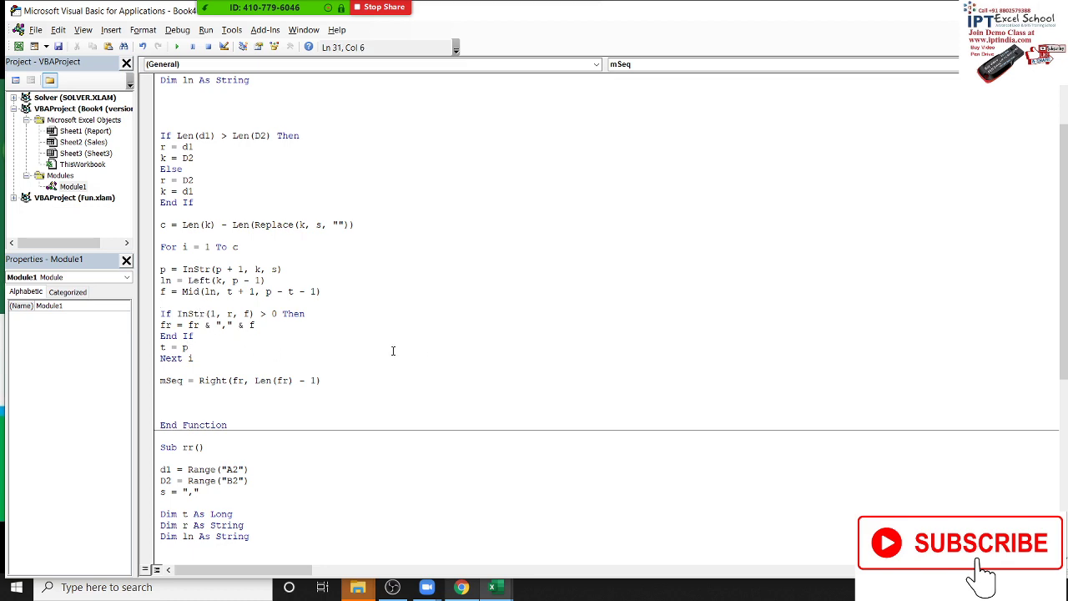